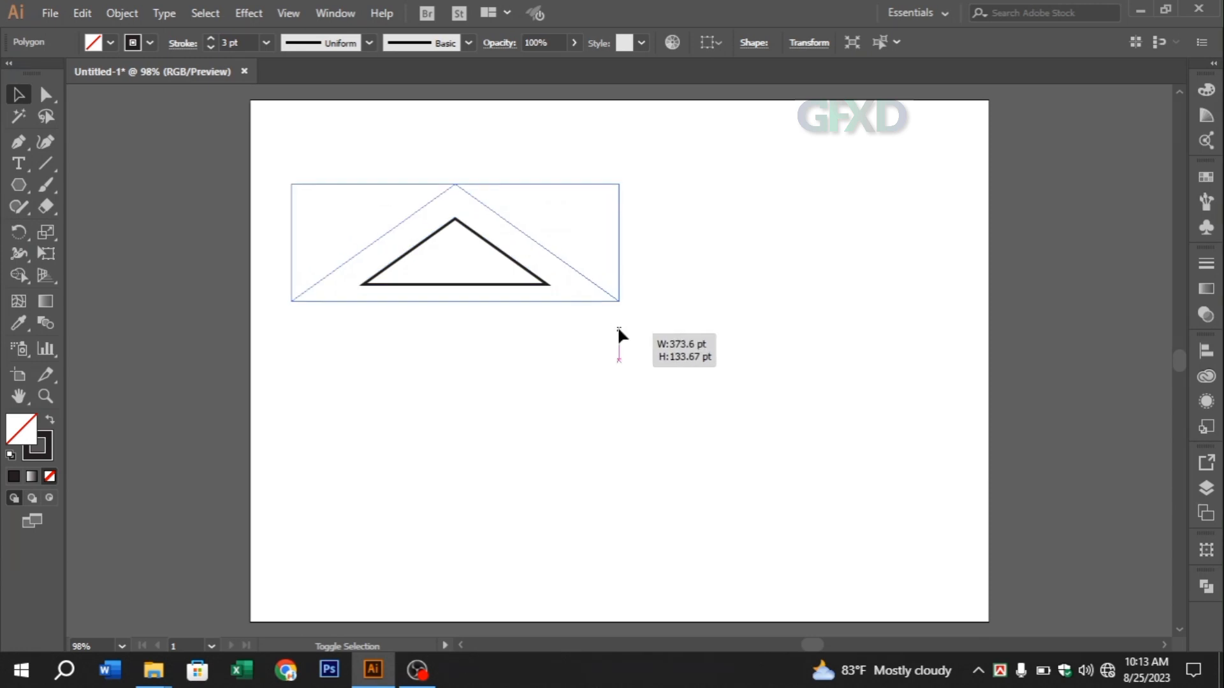
Widen the outlined triangle by extending its right side, and place a duplicate of it slightly below
click(630, 239)
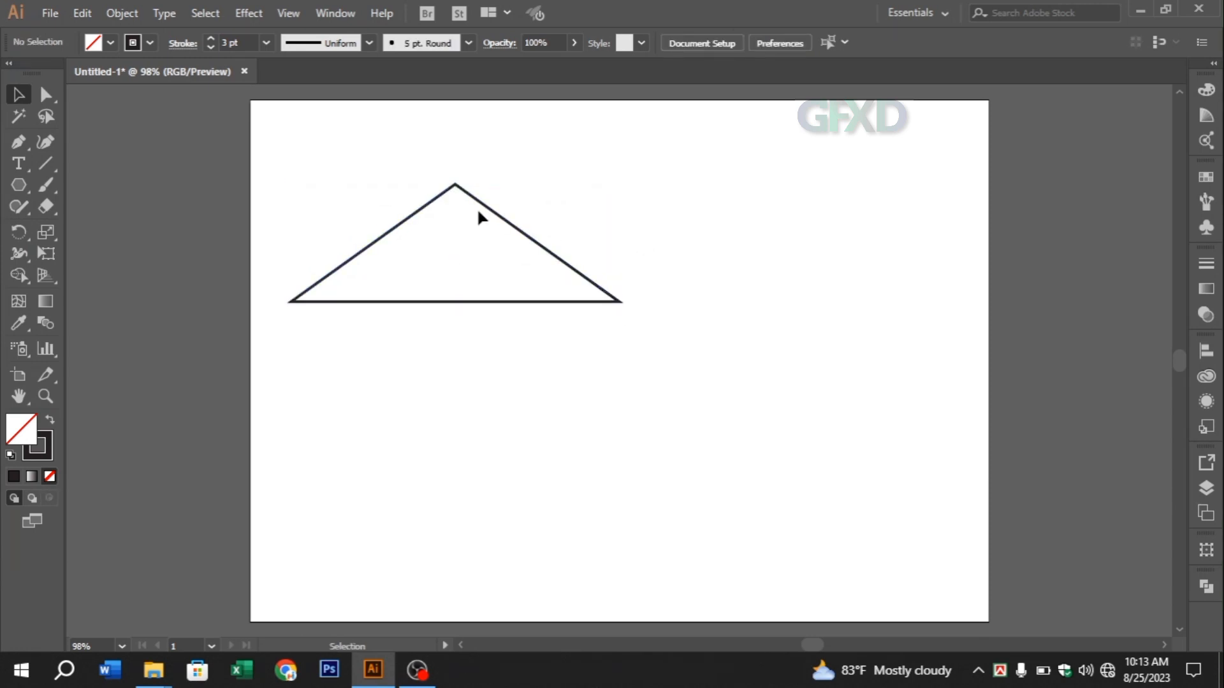
click(496, 216)
drag(619, 243, 681, 247)
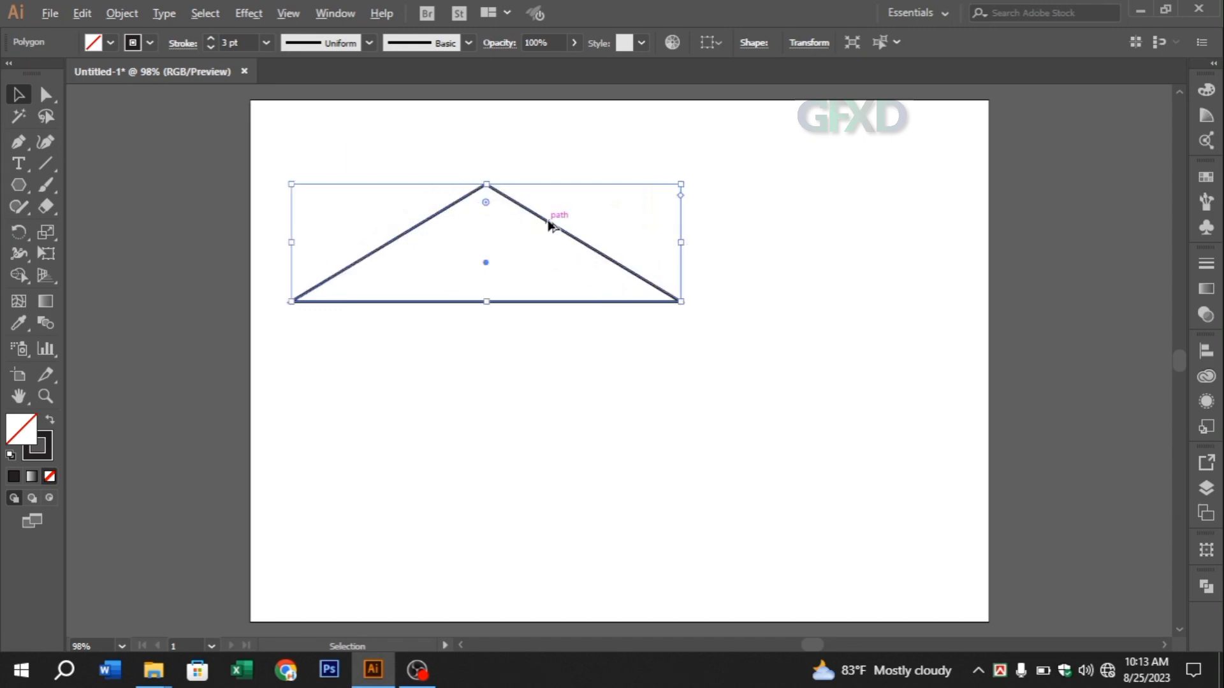
drag(550, 224, 547, 255)
Build a solid black chevron roof from the area between the two overlapping triangles with Shape Builder
drag(319, 176, 672, 365)
drag(374, 200, 508, 300)
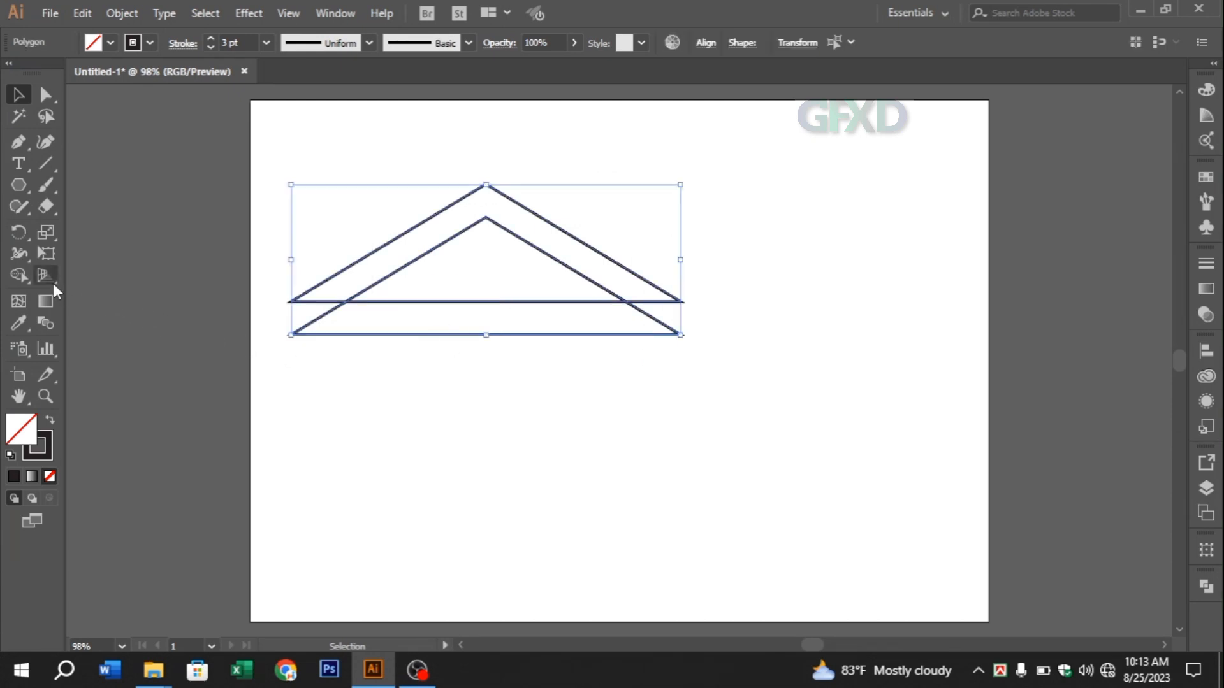
click(24, 275)
click(368, 273)
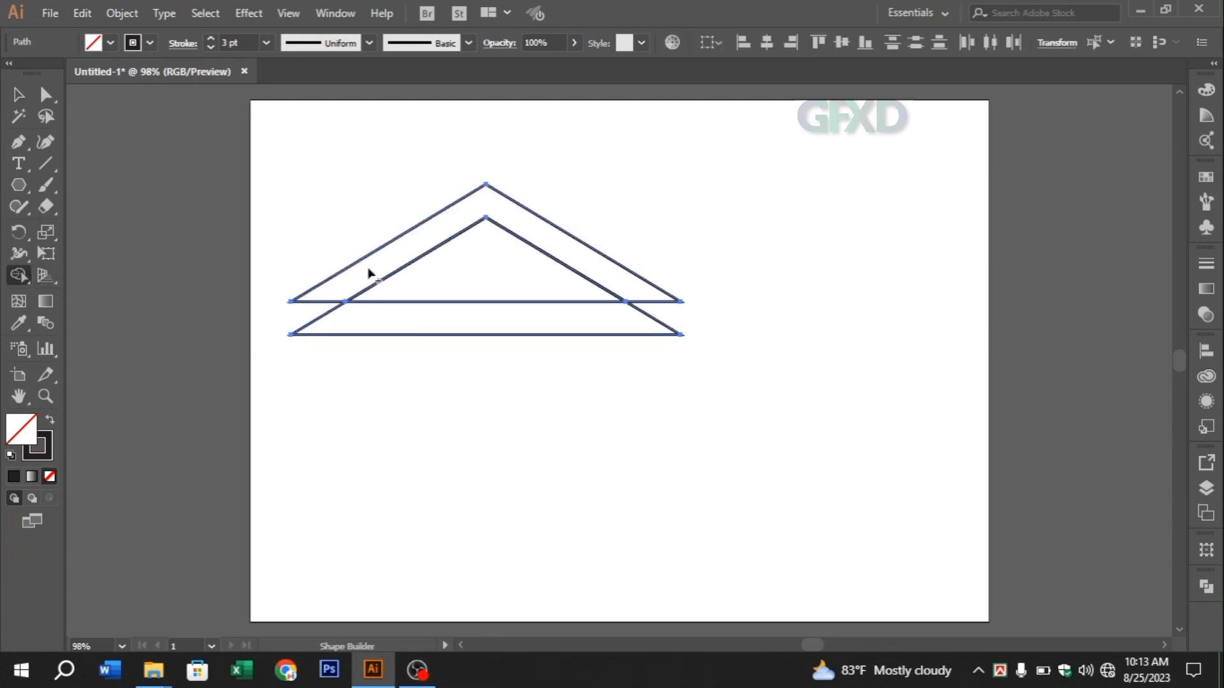
click(50, 423)
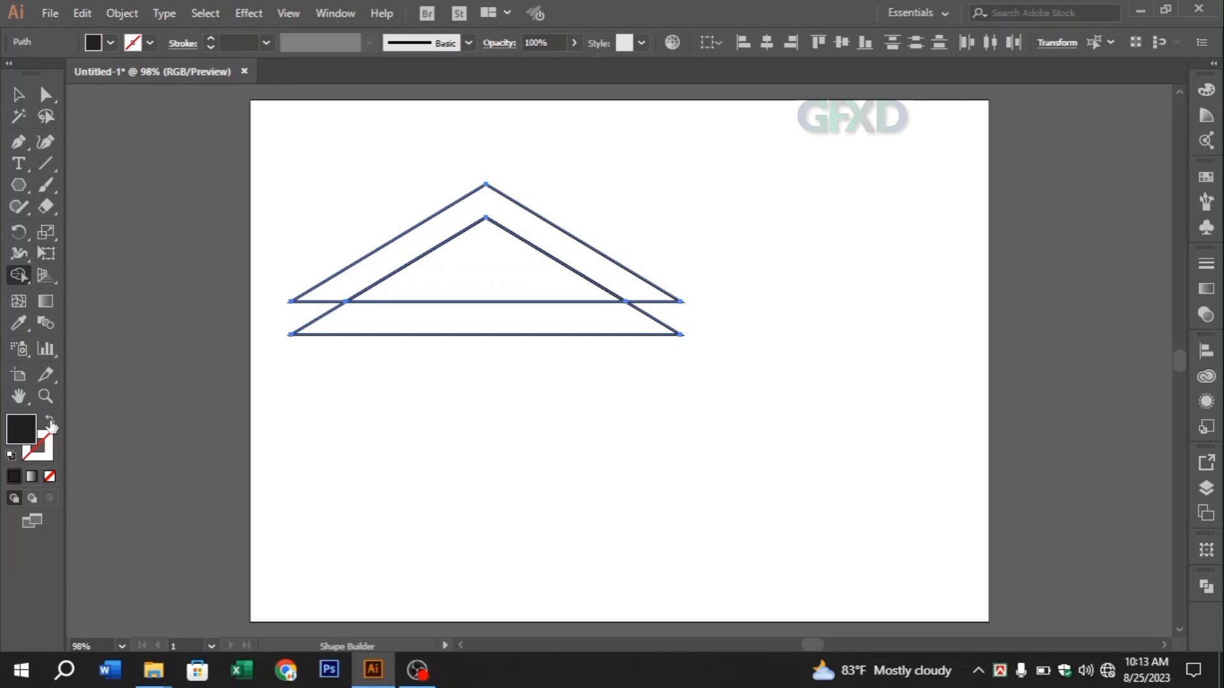
click(338, 286)
Delete the leftover outline strip and inner triangle beneath the black roof shape
key(v)
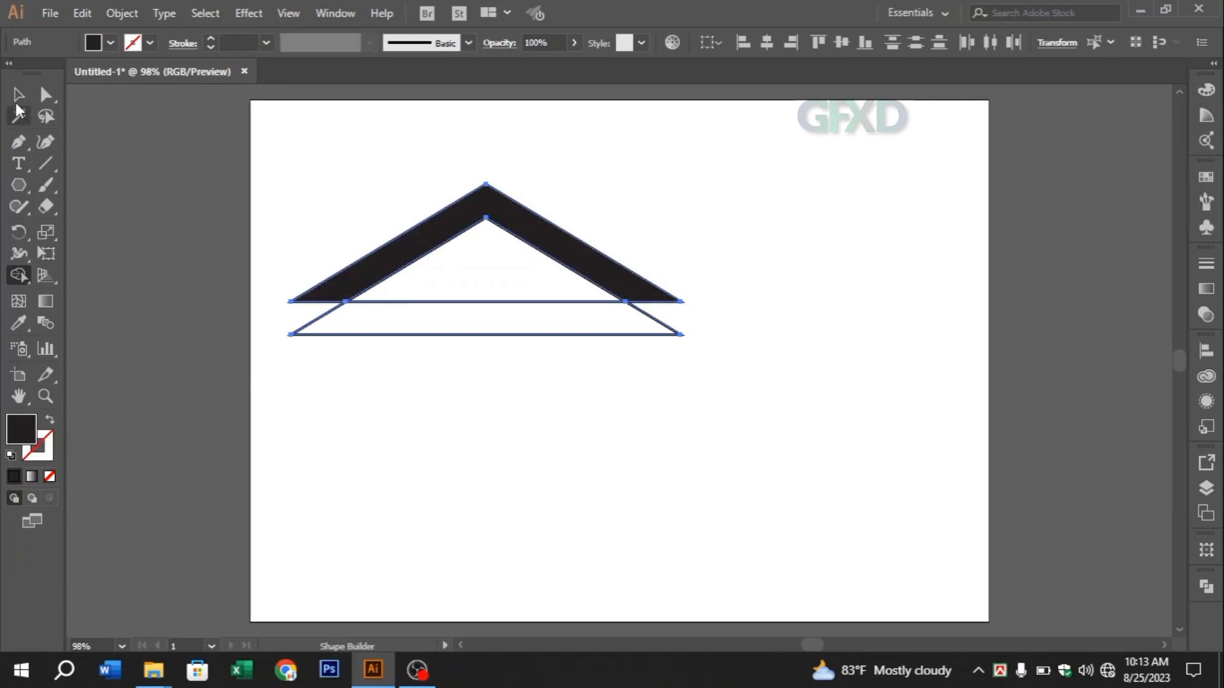
click(399, 364)
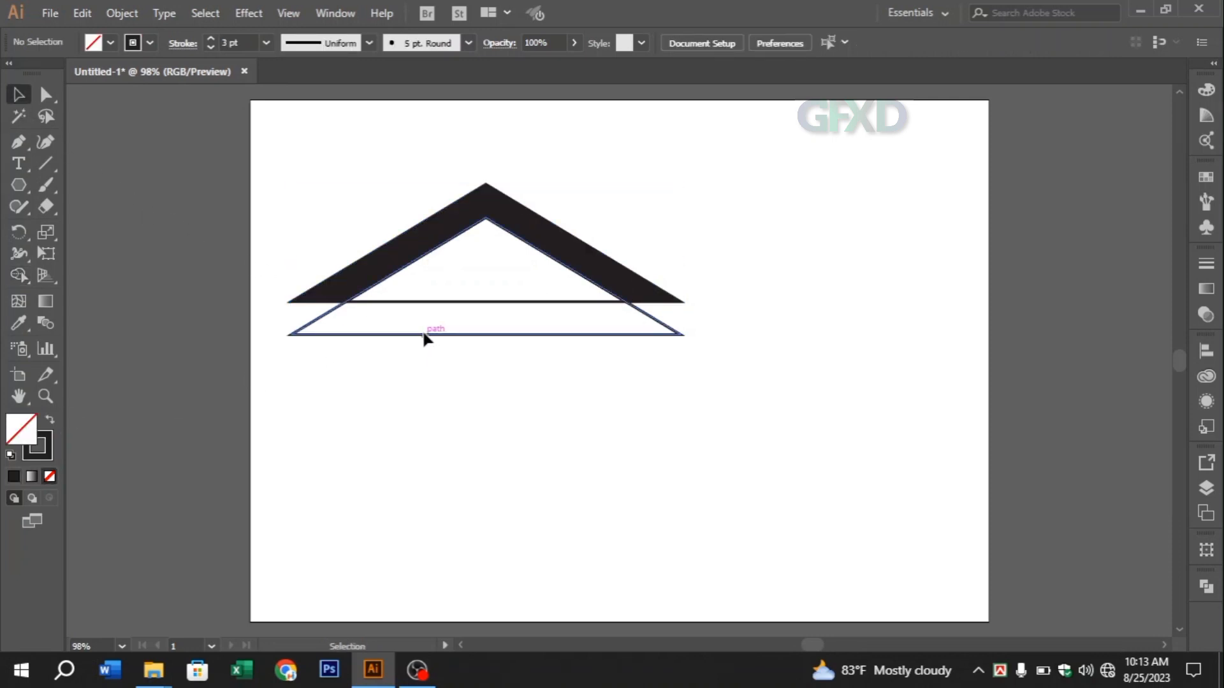
click(422, 333)
key(Delete)
click(437, 302)
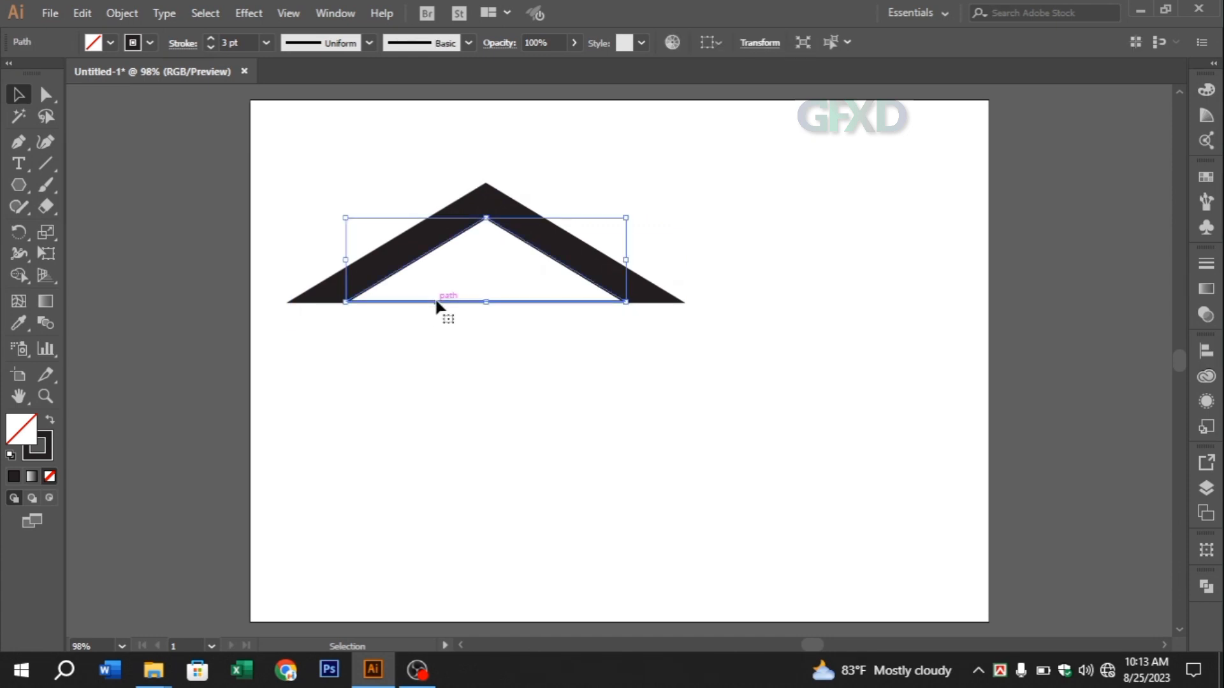
key(Delete)
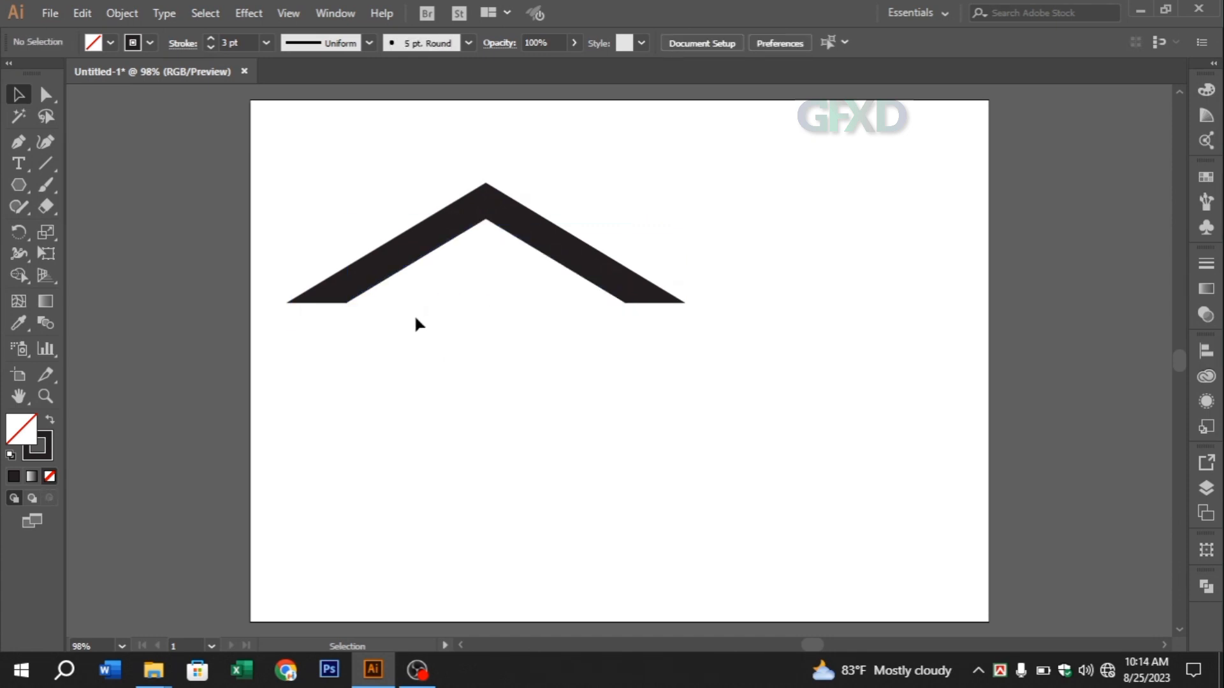
Draw a rectangle for the walls between the roof's inner corners and extend its upper edge into the roof
drag(19, 185, 69, 186)
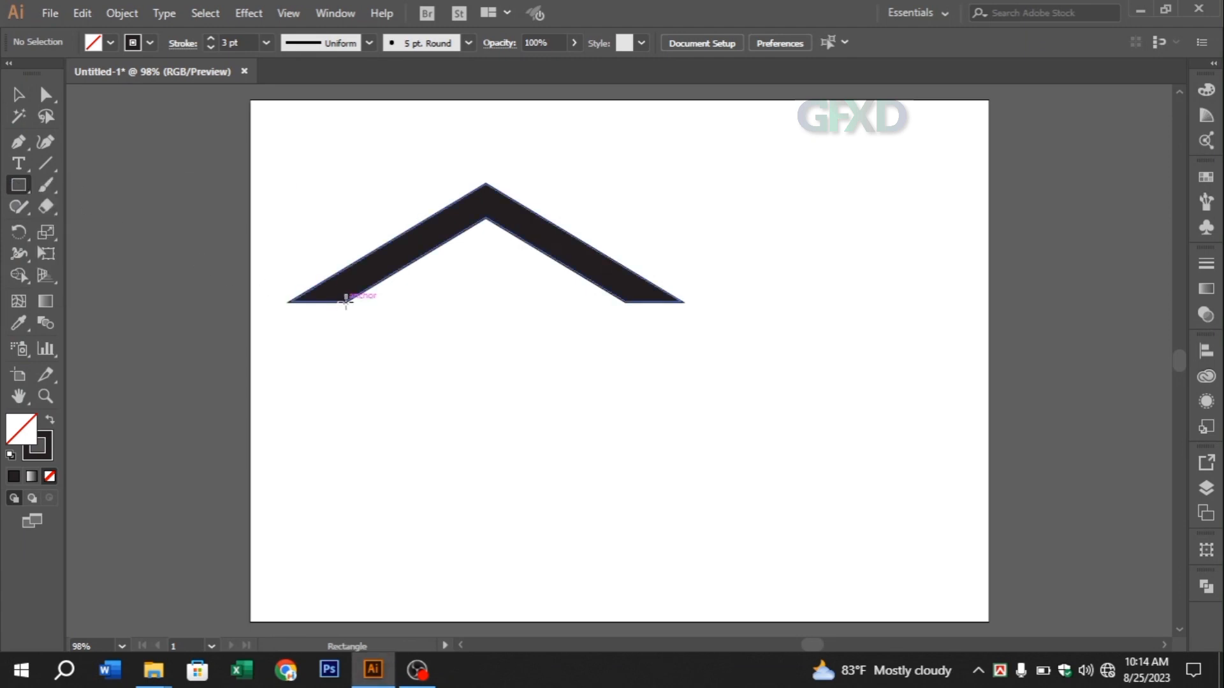
mouse_move(345, 301)
mouse_down()
mouse_move(429, 342)
mouse_move(625, 390)
mouse_move(626, 546)
mouse_up()
click(19, 94)
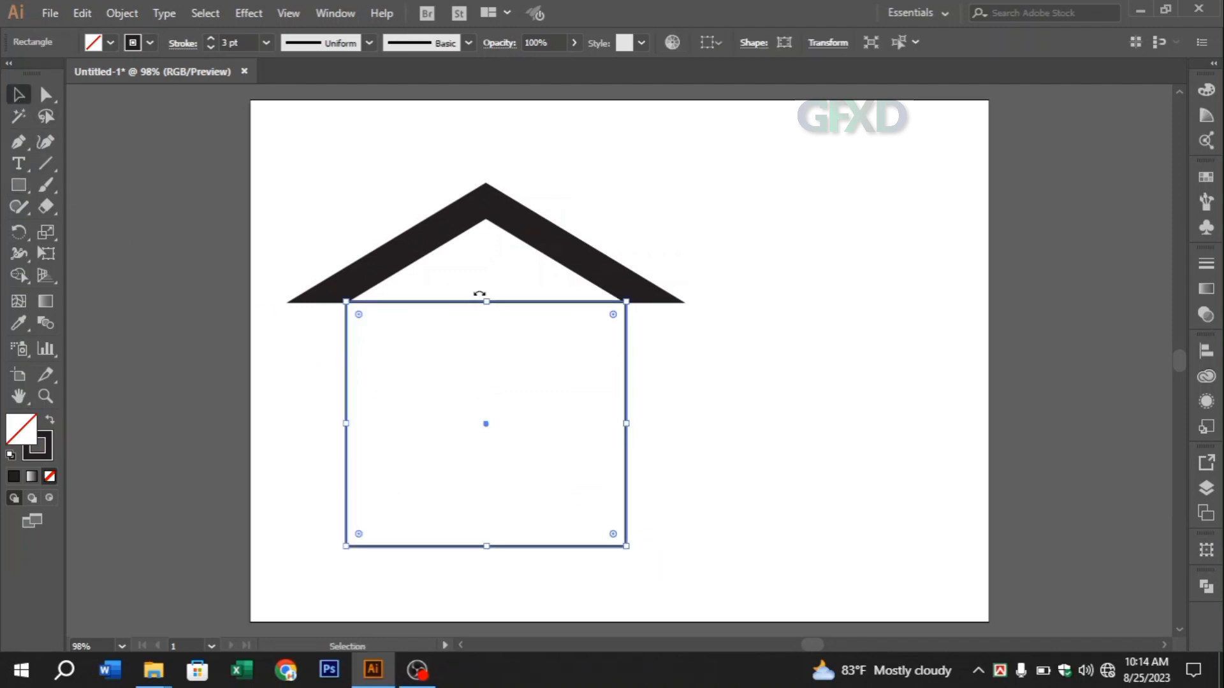
drag(486, 302, 486, 275)
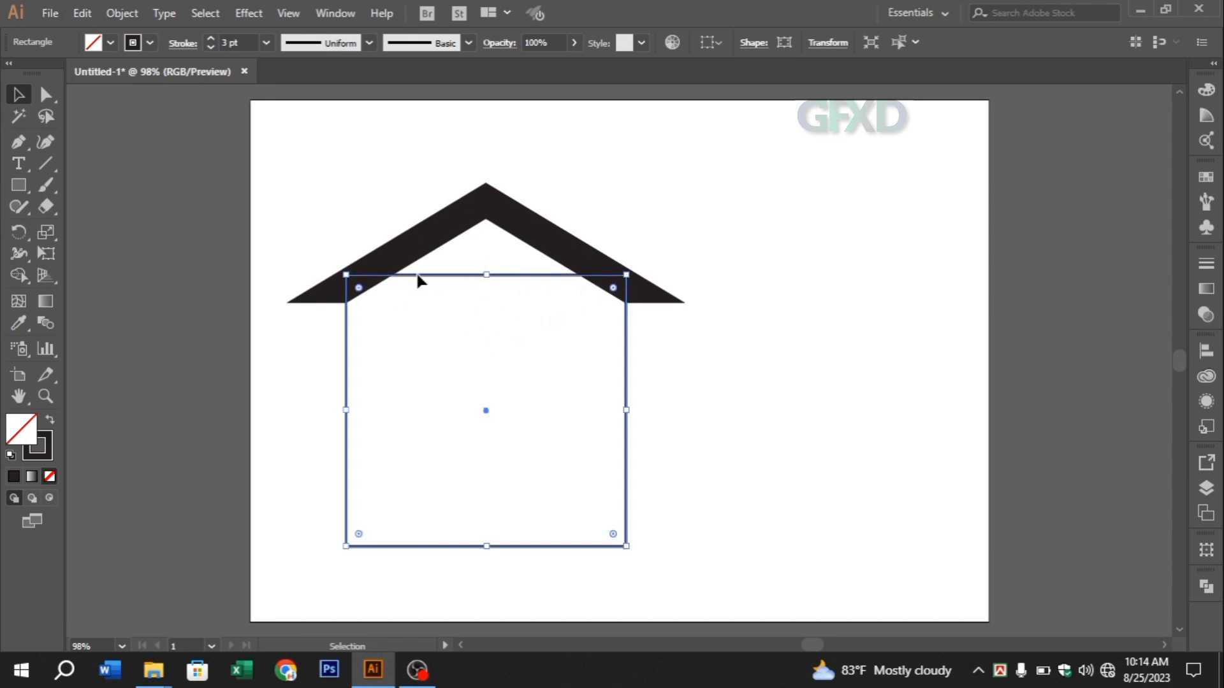
Merge the wall rectangle with the gable area under the roof using Shape Builder
drag(293, 220, 717, 562)
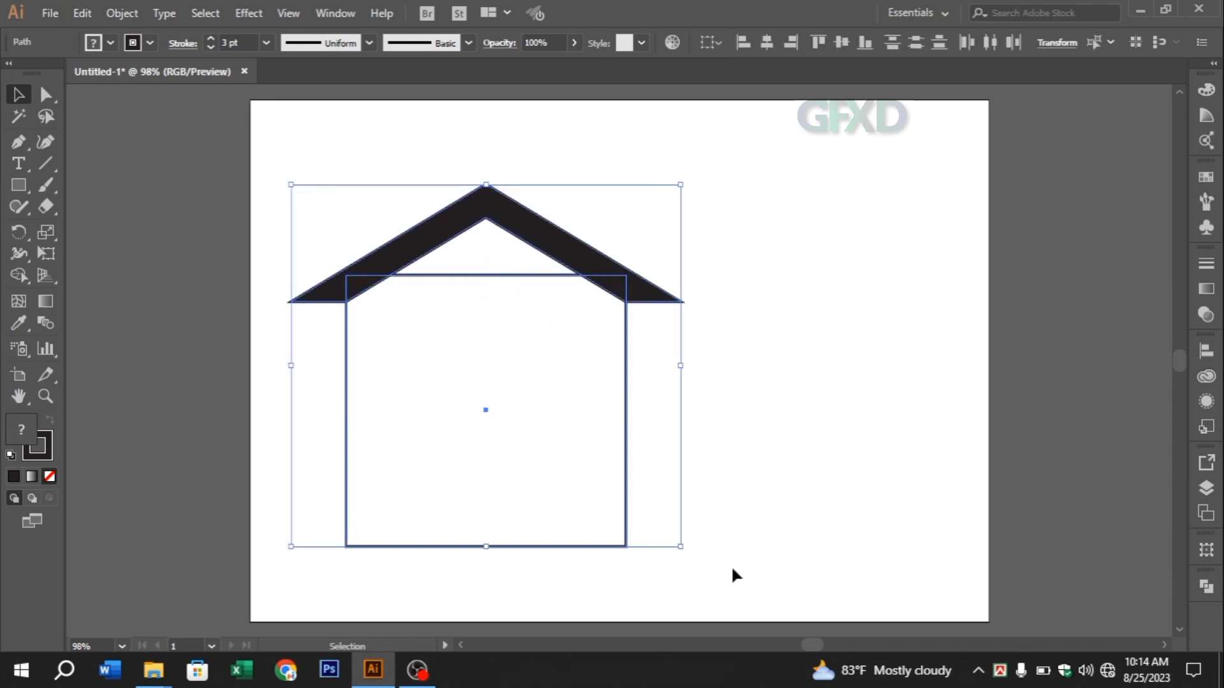
click(19, 275)
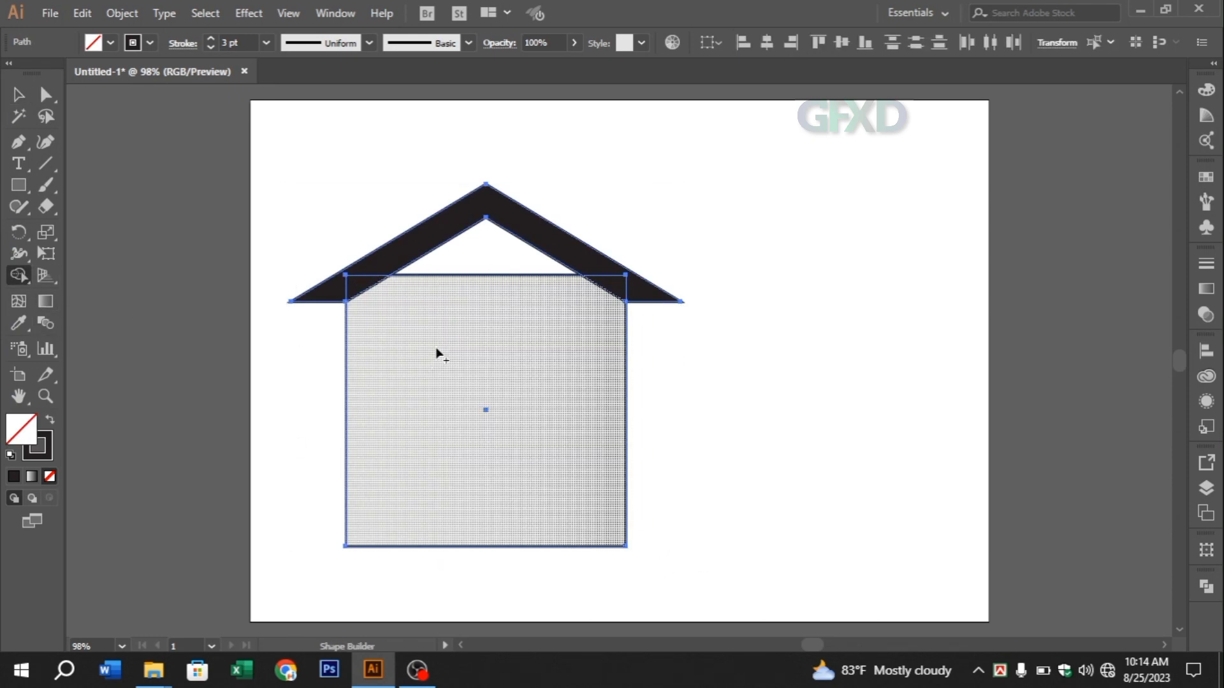
drag(437, 350, 469, 262)
key(v)
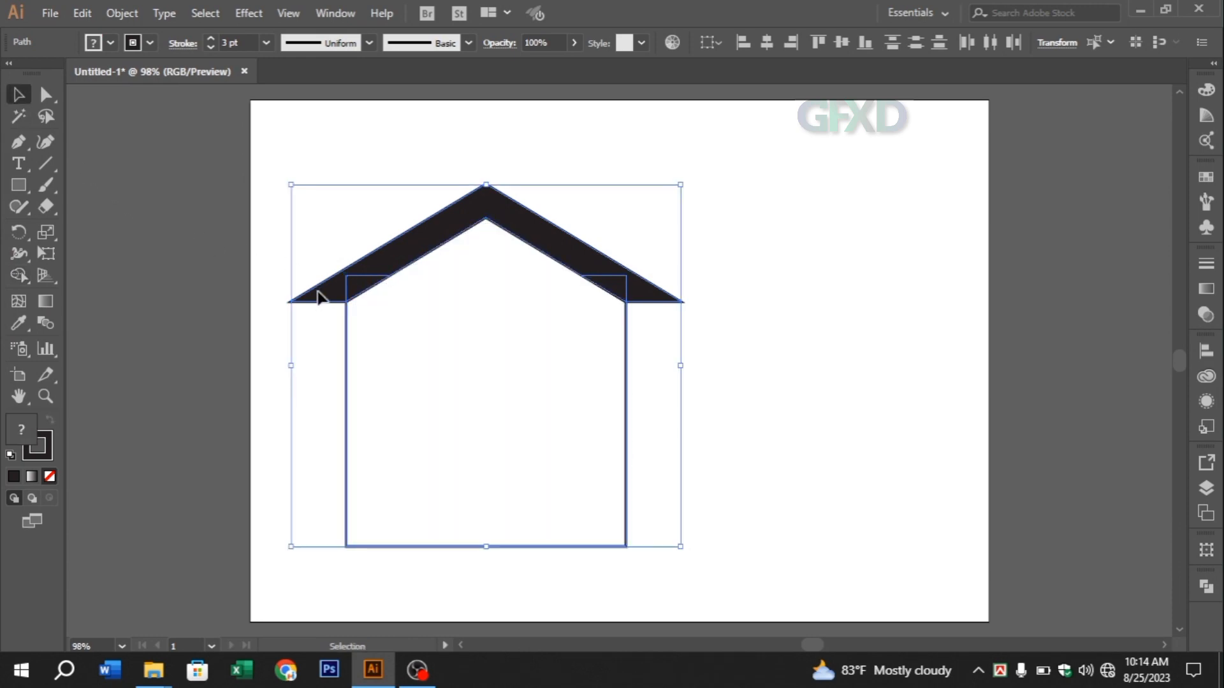
click(721, 439)
Delete the leftover corner pieces of the rectangle overlapping both sides of the roof
click(623, 447)
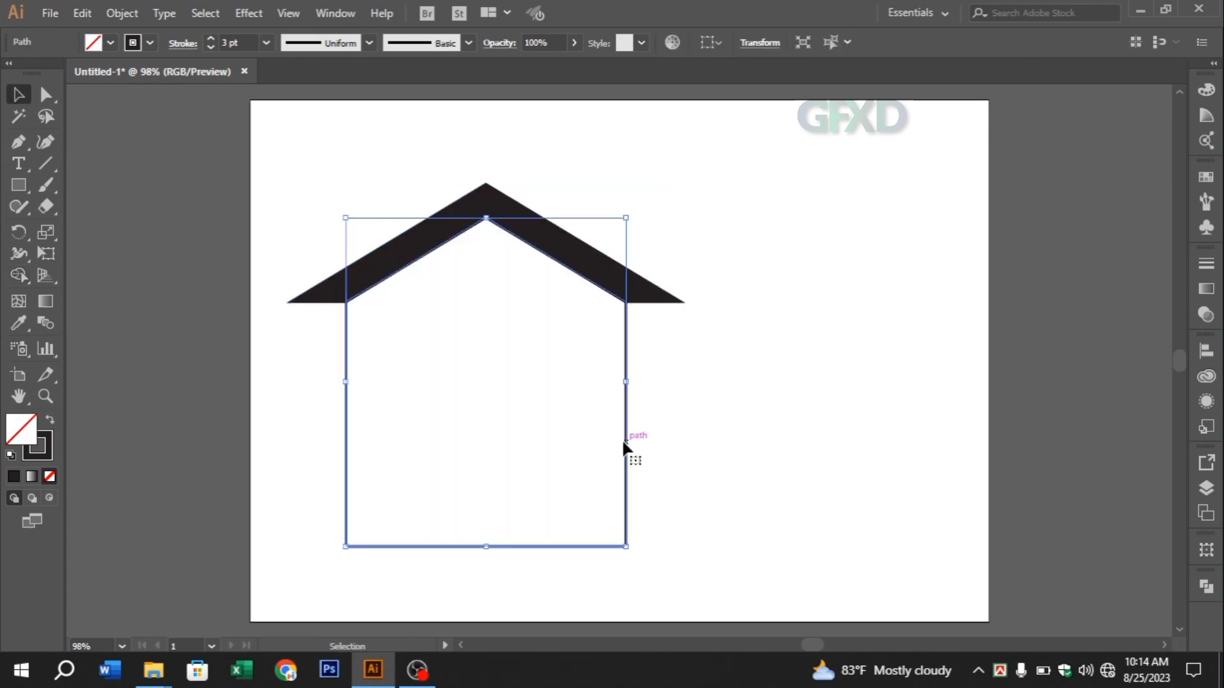
click(677, 426)
click(628, 299)
key(Delete)
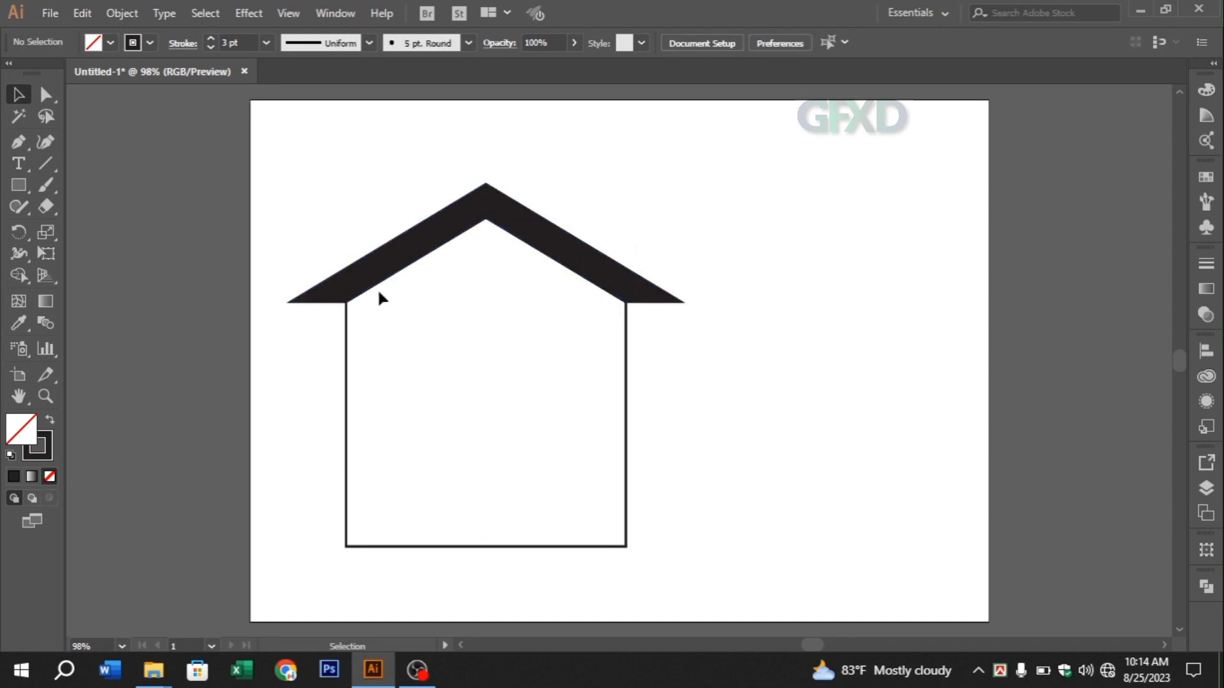
click(355, 275)
key(Delete)
Swap the house body's stroke and fill, and set its fill to bright yellow FFF536
click(625, 428)
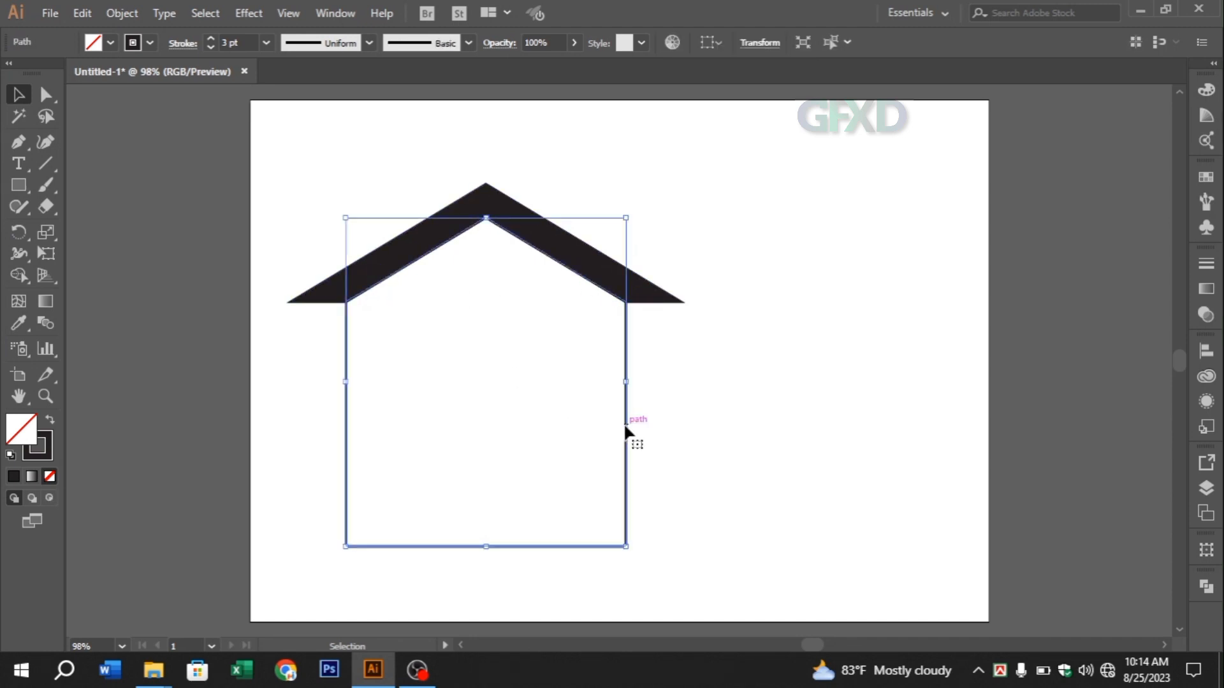
click(45, 422)
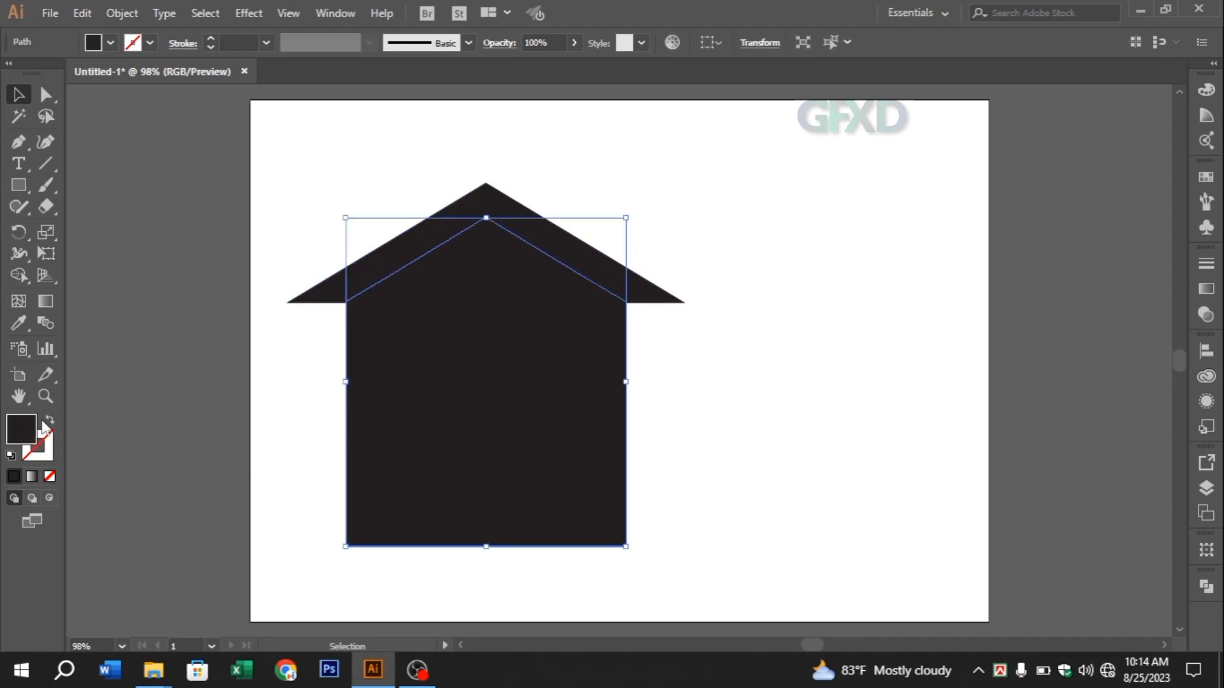
double_click(22, 439)
click(582, 332)
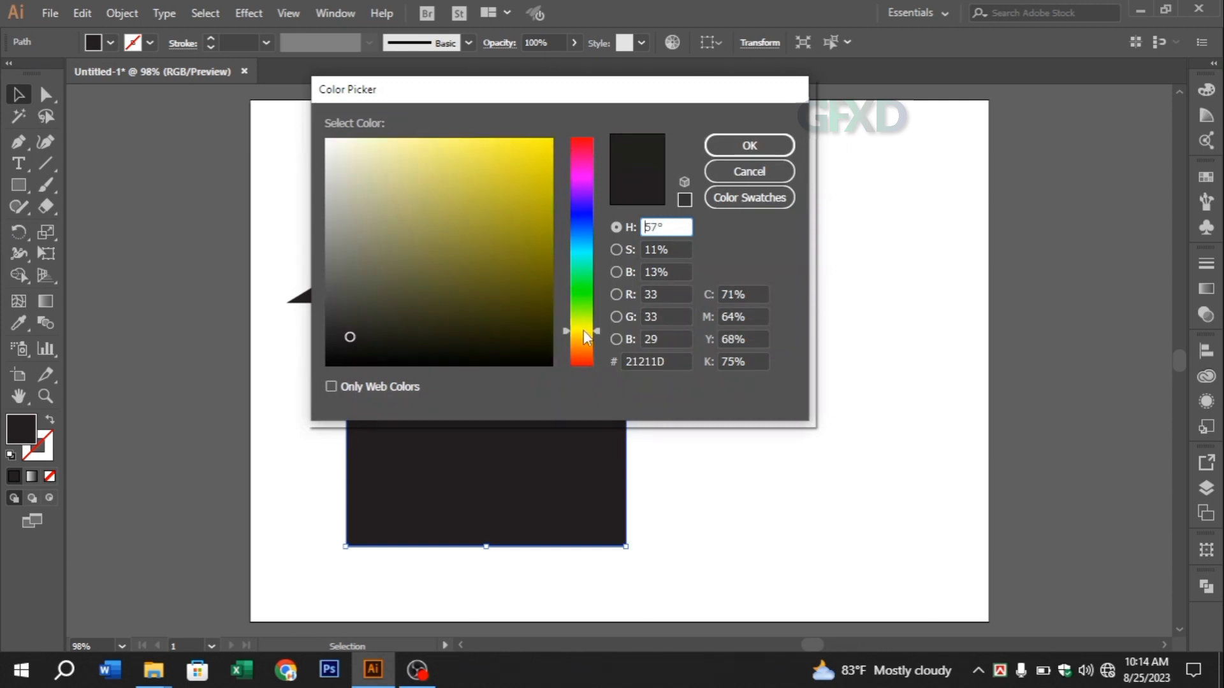
drag(586, 339, 582, 331)
click(507, 170)
drag(505, 189, 505, 131)
click(752, 147)
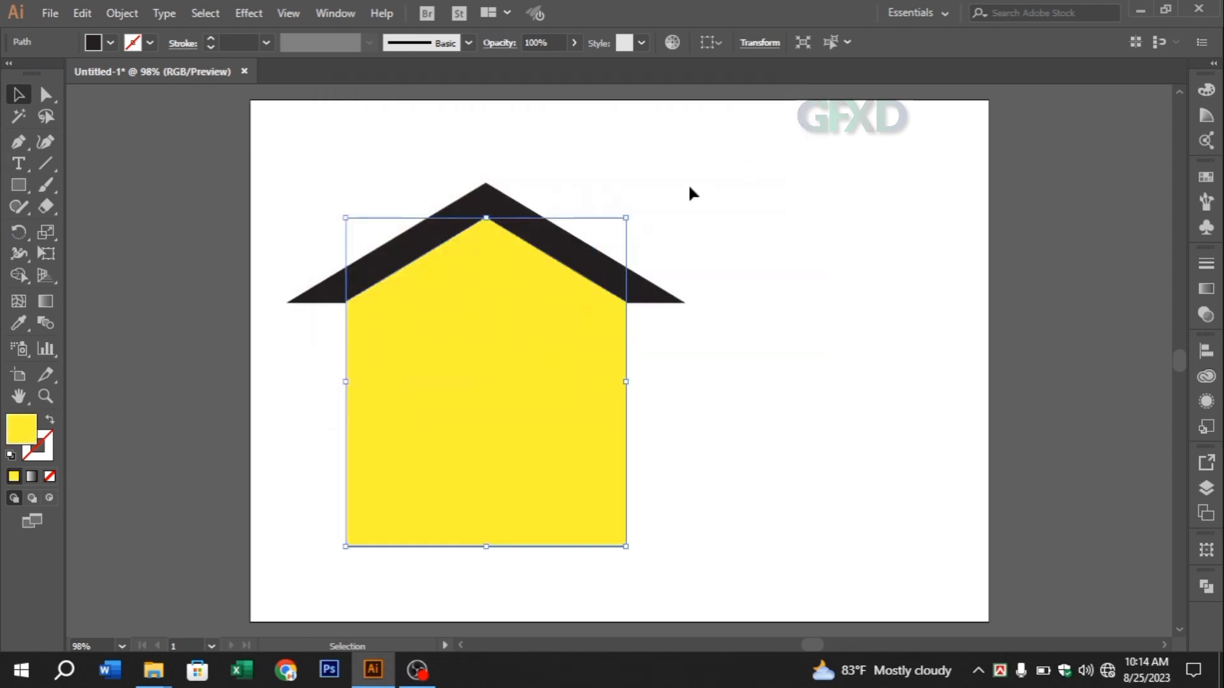
Shift the hue of the house body's fill from yellow to a warm orange-yellow
double_click(22, 440)
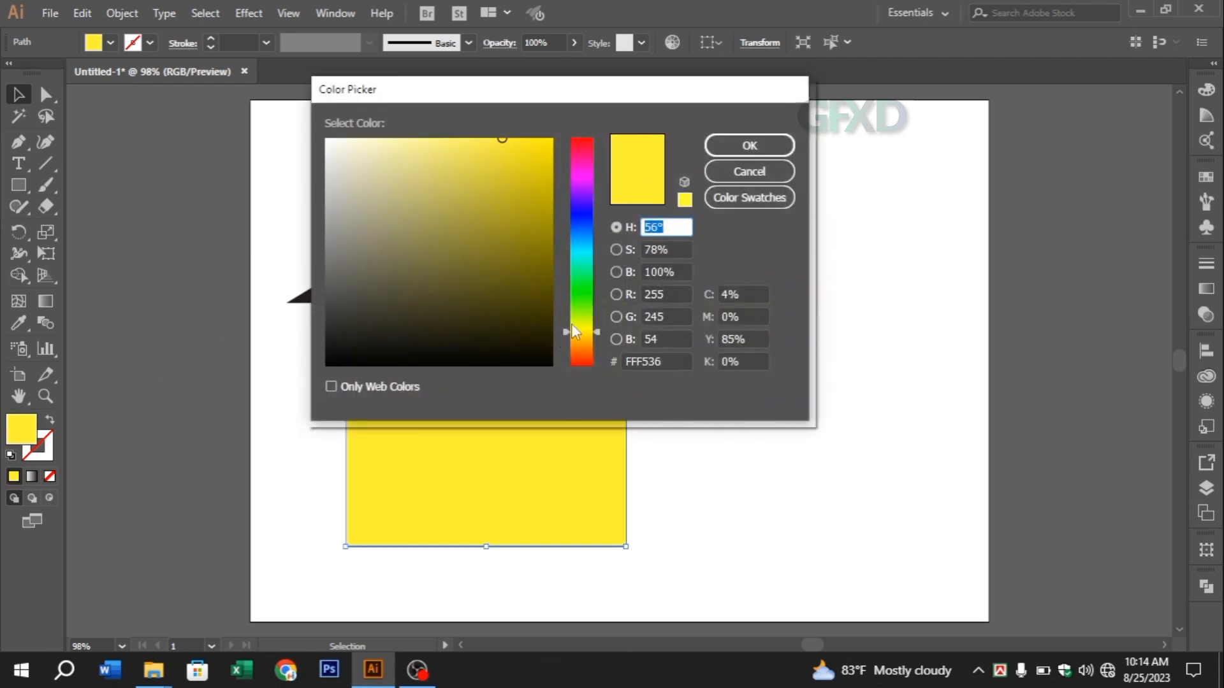
drag(577, 332, 578, 347)
click(750, 145)
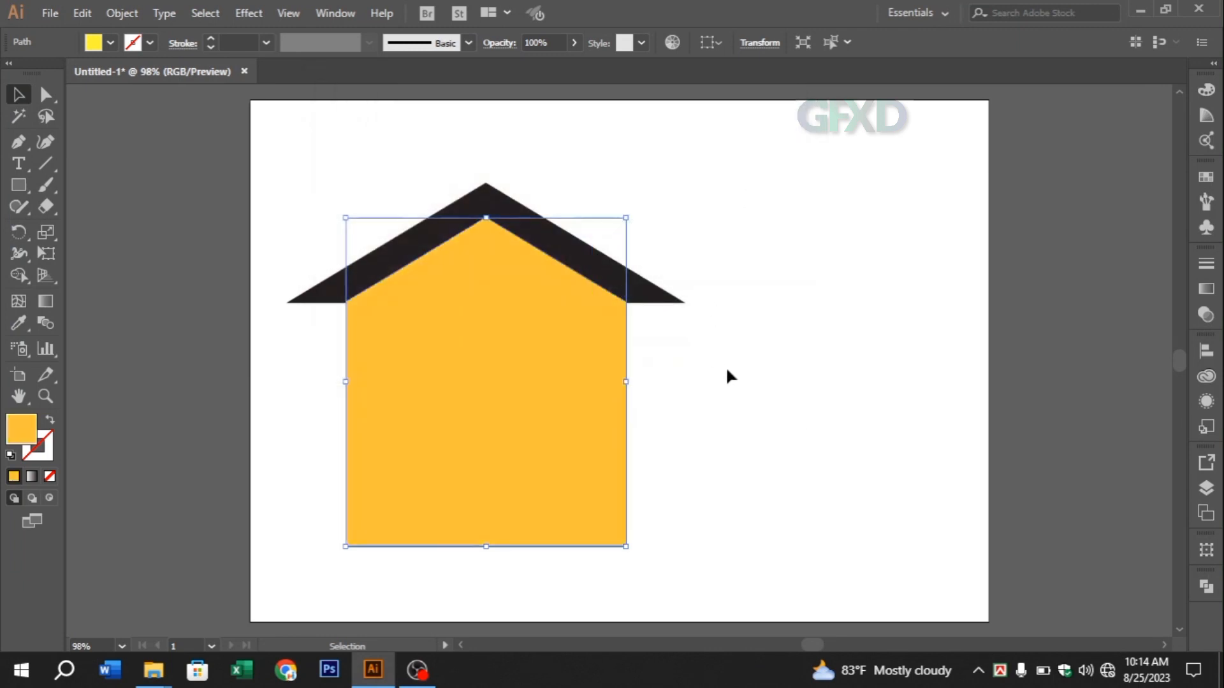
click(717, 383)
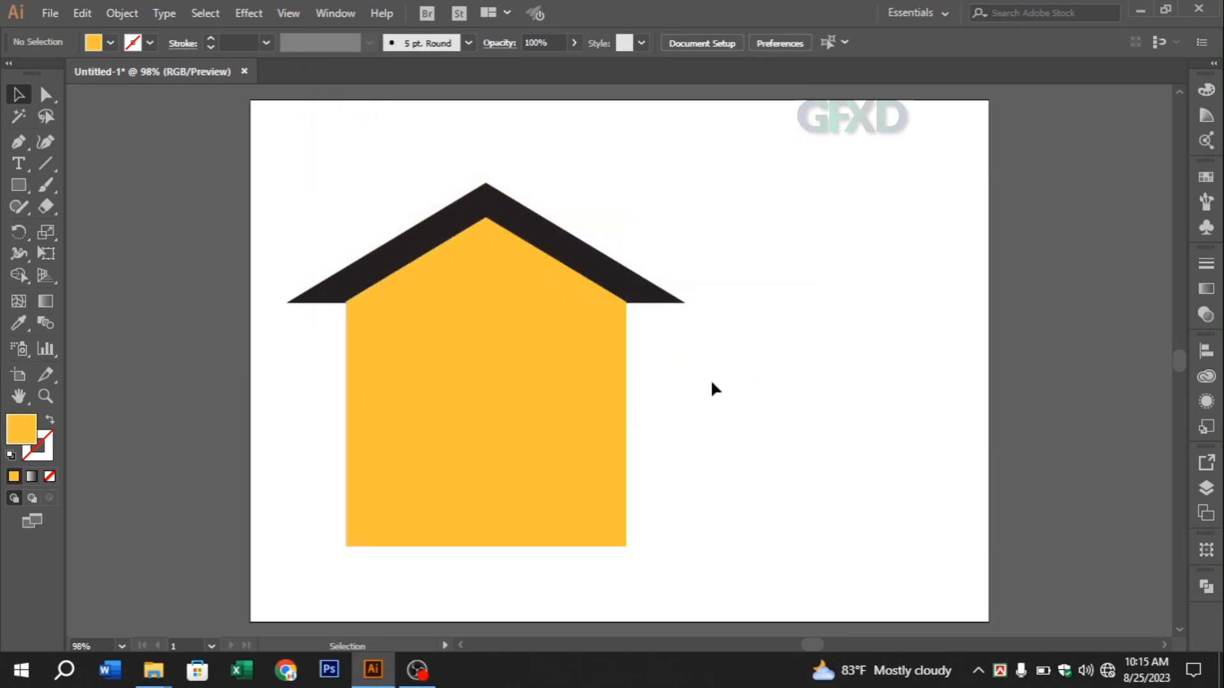
Duplicate the black roof and offset the copy slightly down and to the right as a shadow
click(440, 243)
drag(439, 242, 445, 257)
click(454, 269)
click(660, 309)
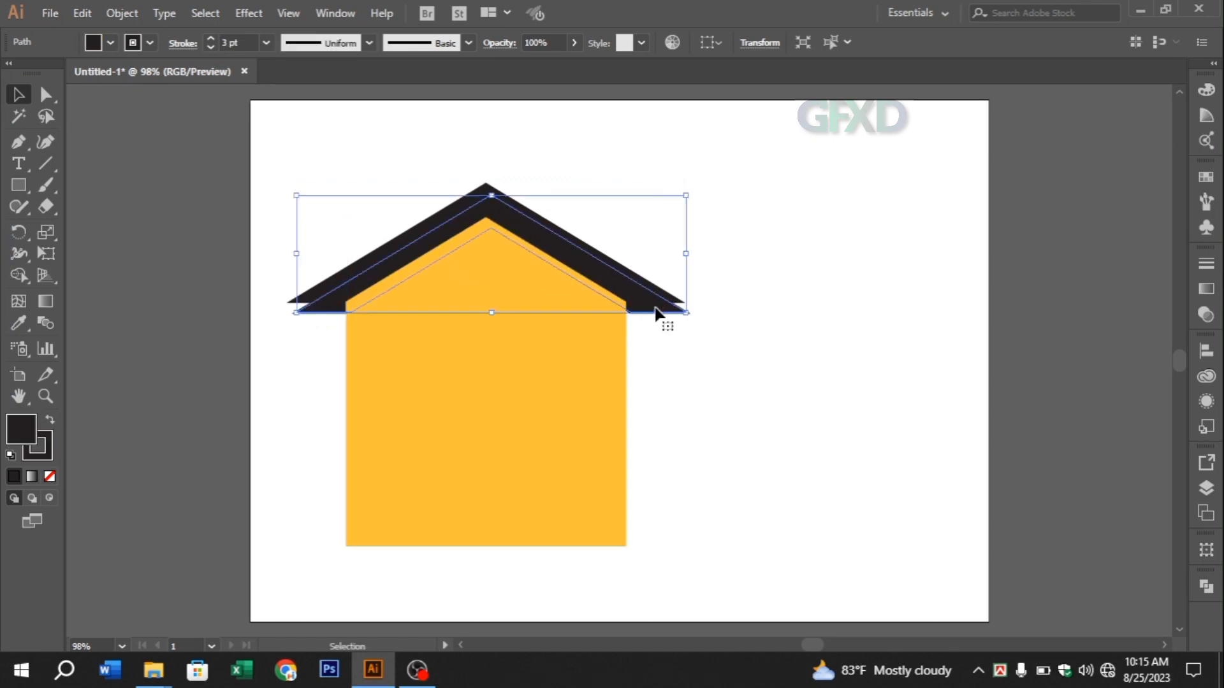
Reduce the roof copy's opacity to 24%
click(1211, 325)
click(1162, 282)
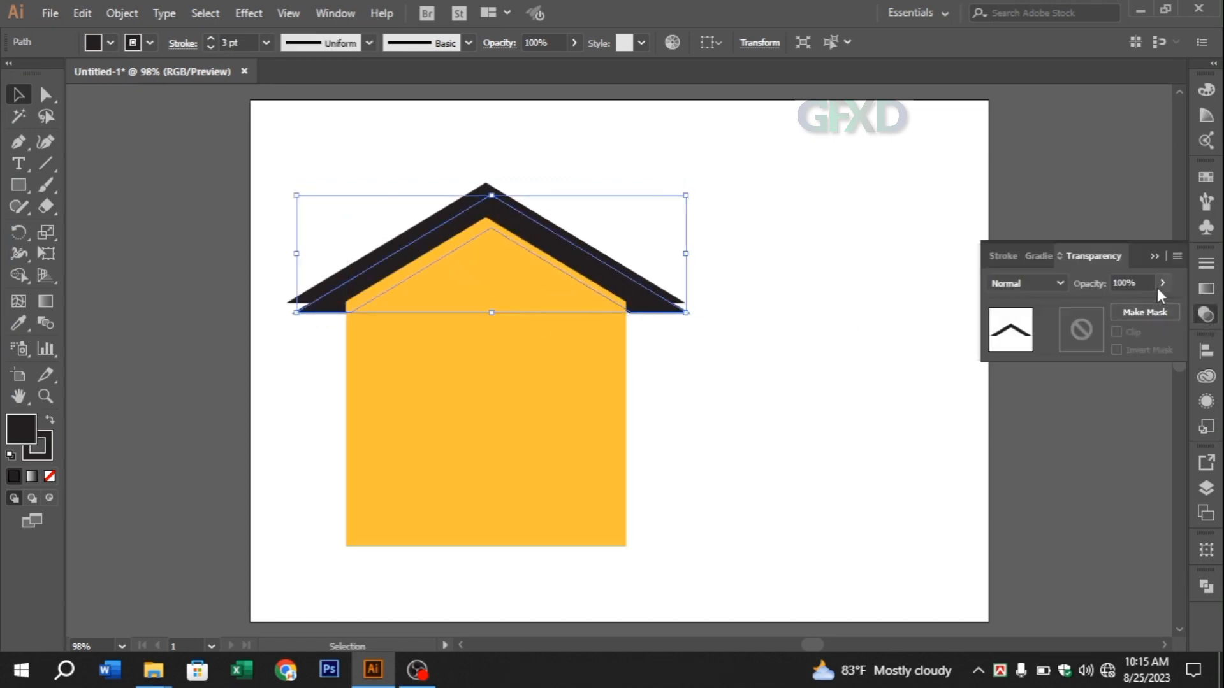
drag(1110, 310, 1109, 310)
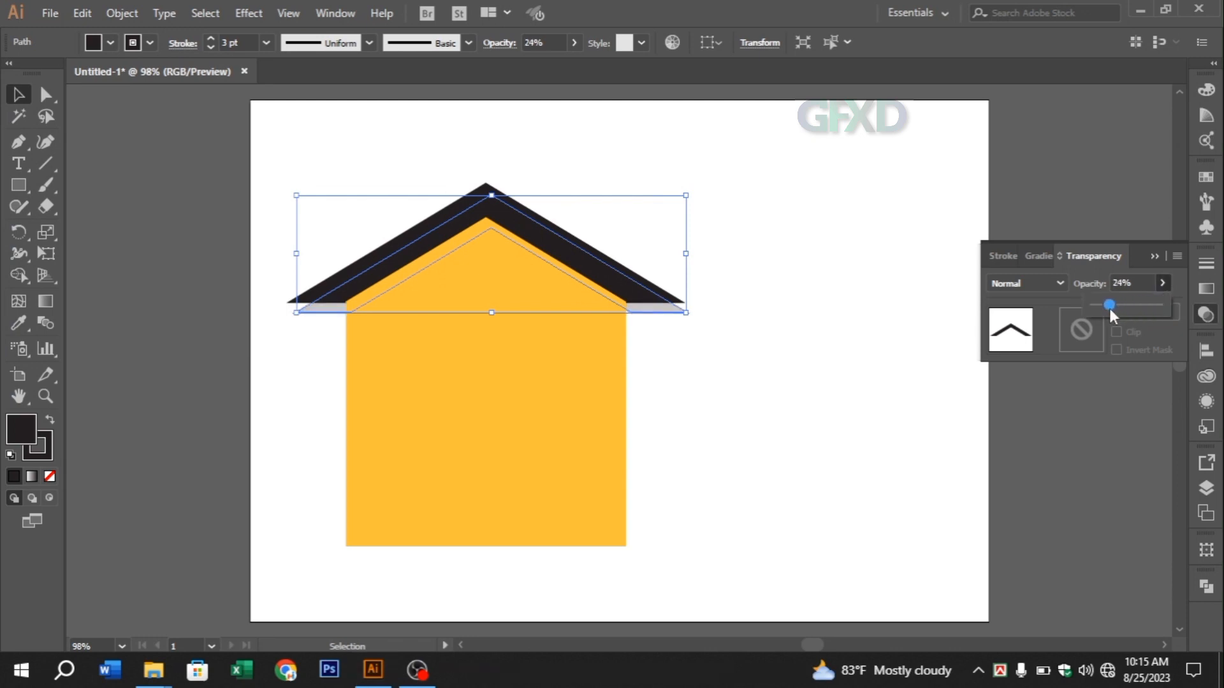
click(1154, 256)
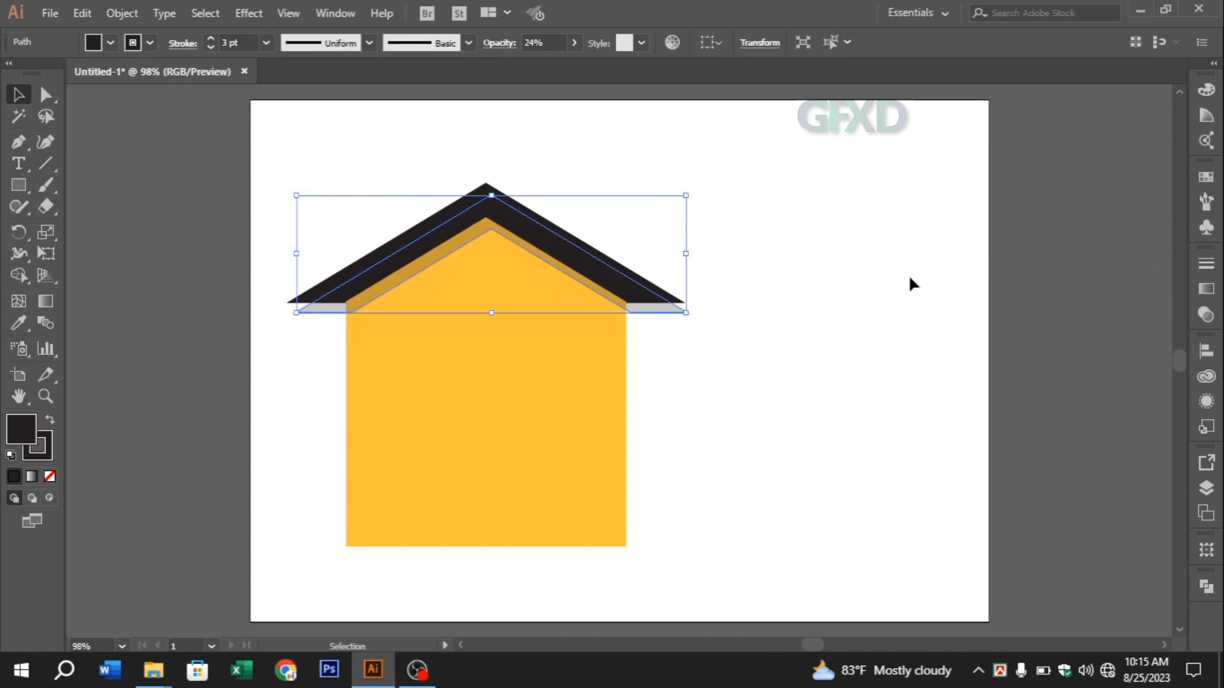
Set the roof copy's blend mode to Multiply and its opacity to 38%
click(1206, 317)
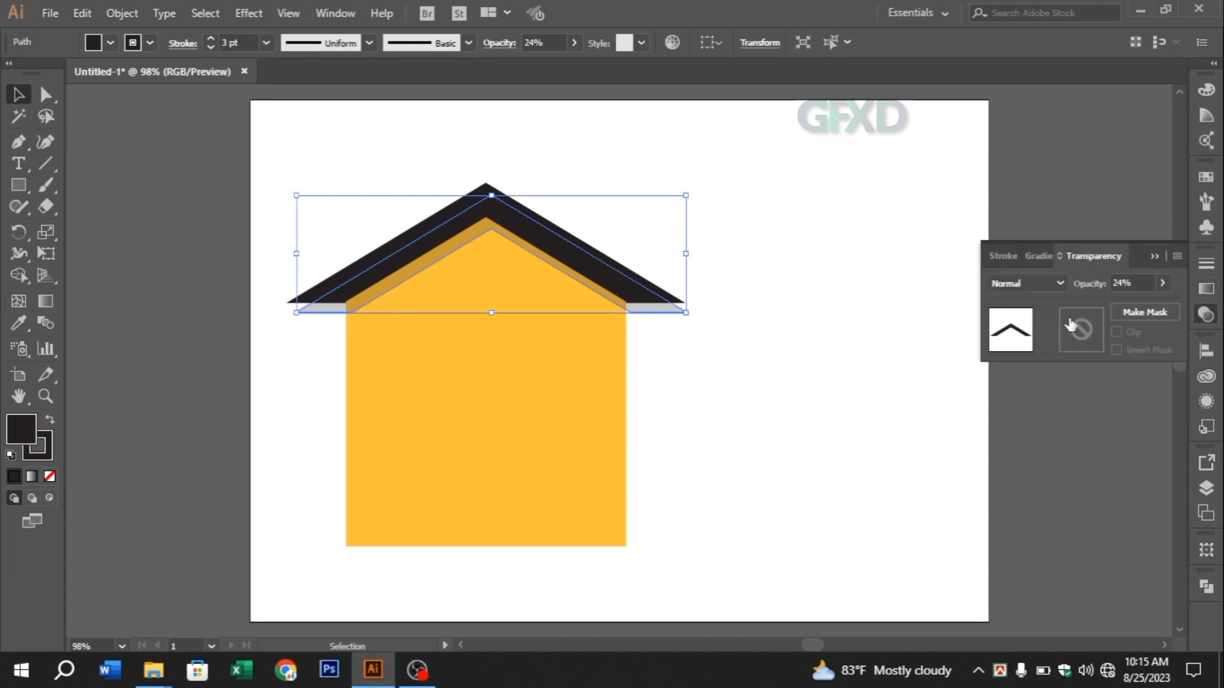
click(1022, 281)
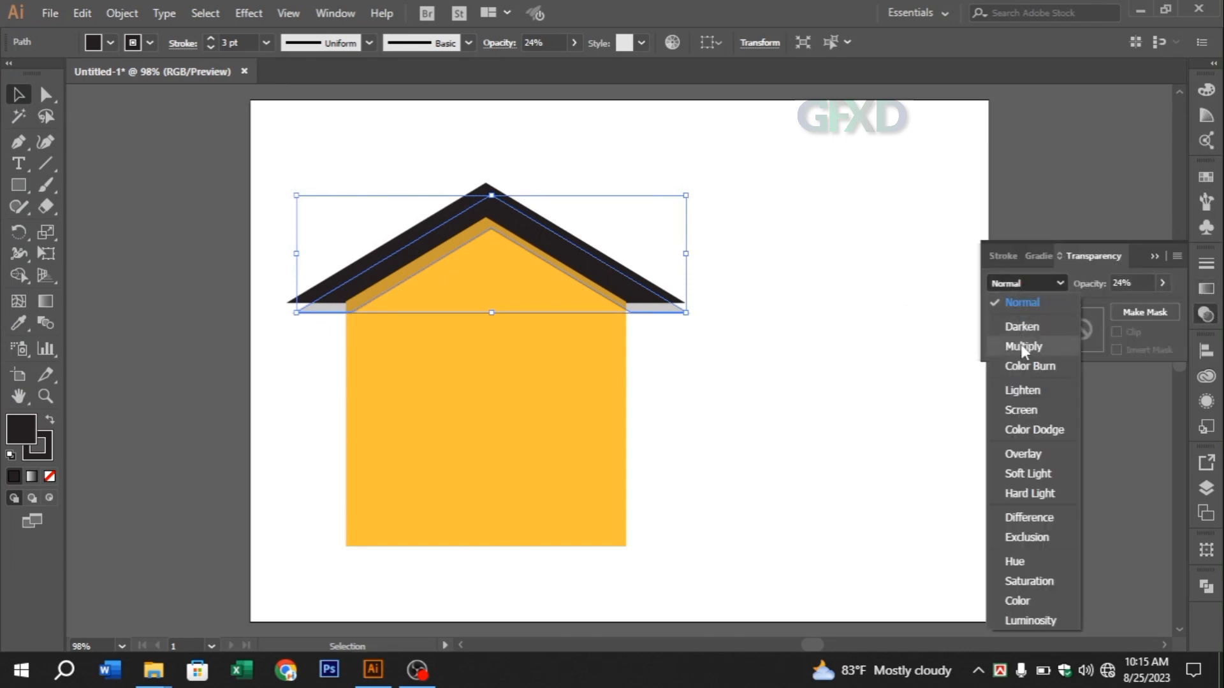
click(1020, 344)
click(1153, 257)
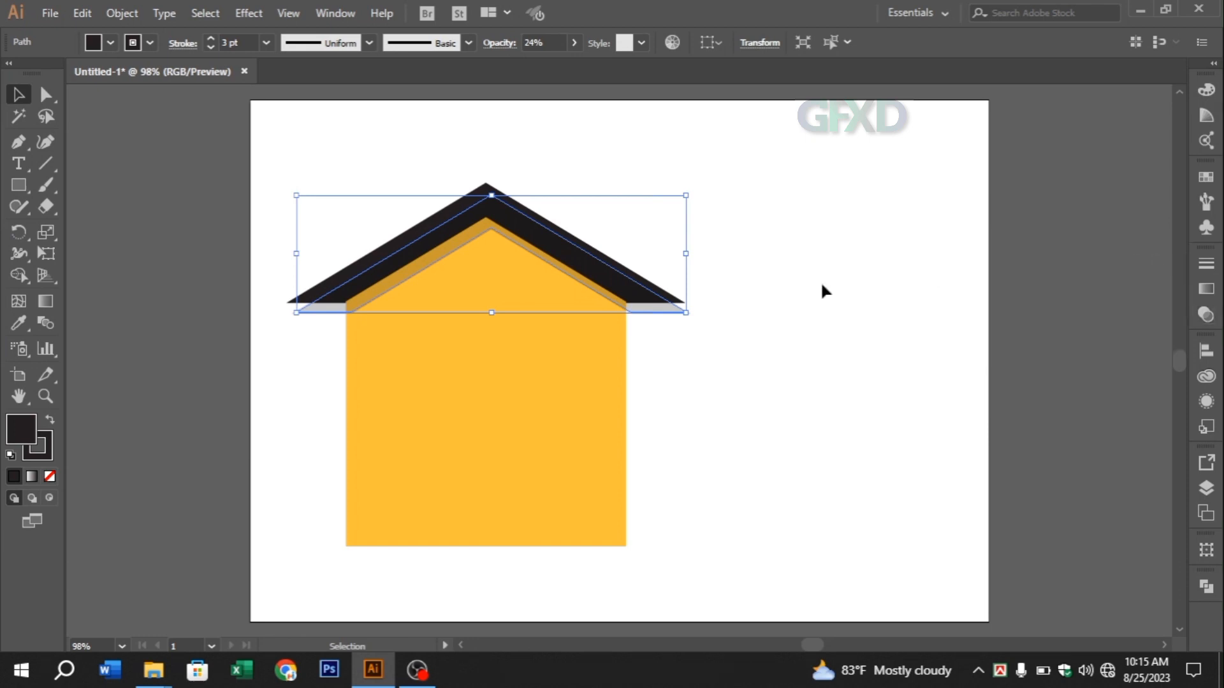
click(1204, 317)
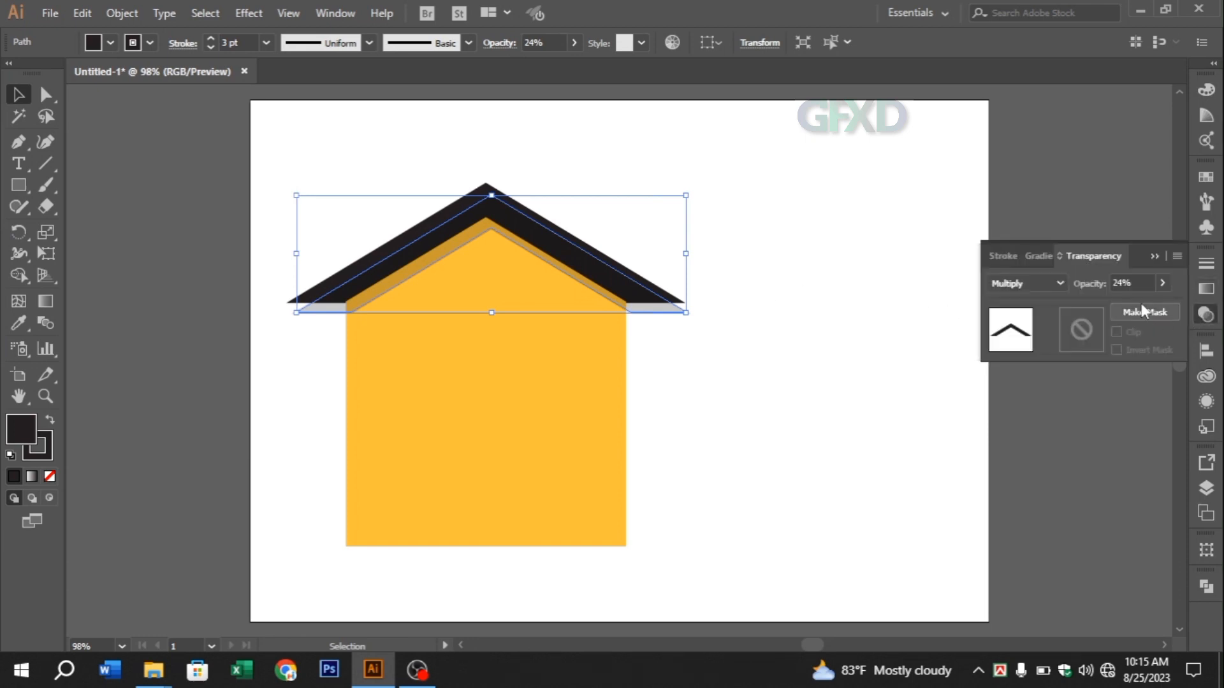
click(1163, 283)
drag(1108, 305, 1117, 306)
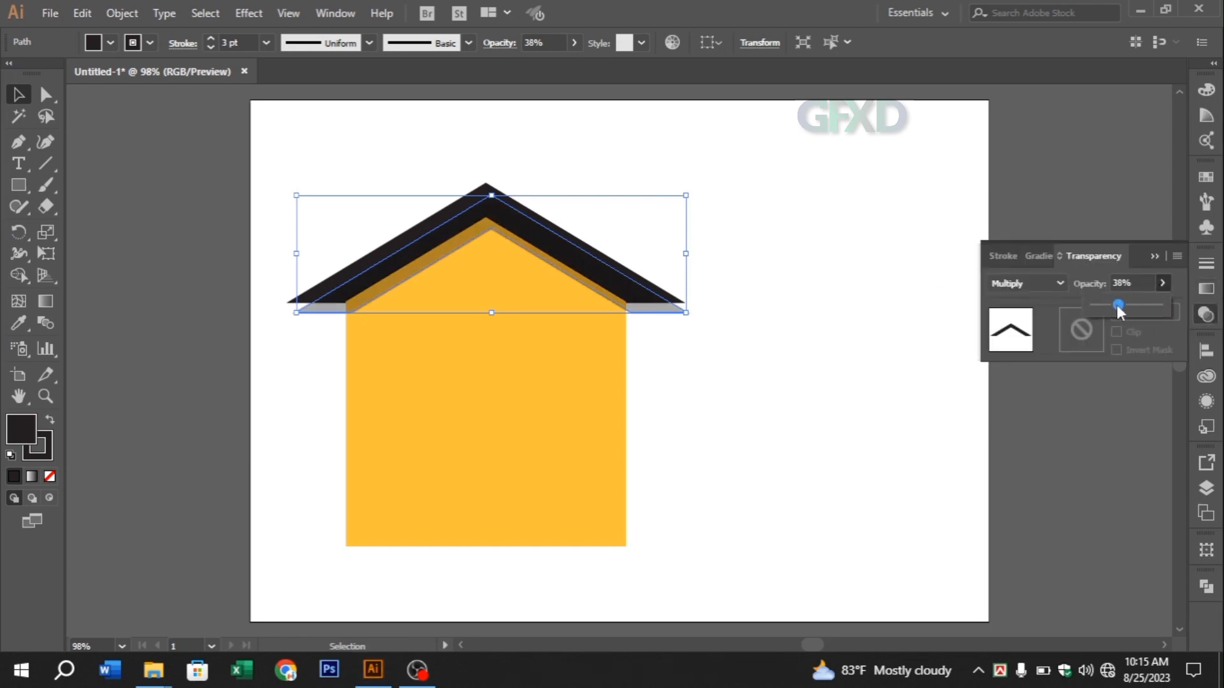
click(1154, 257)
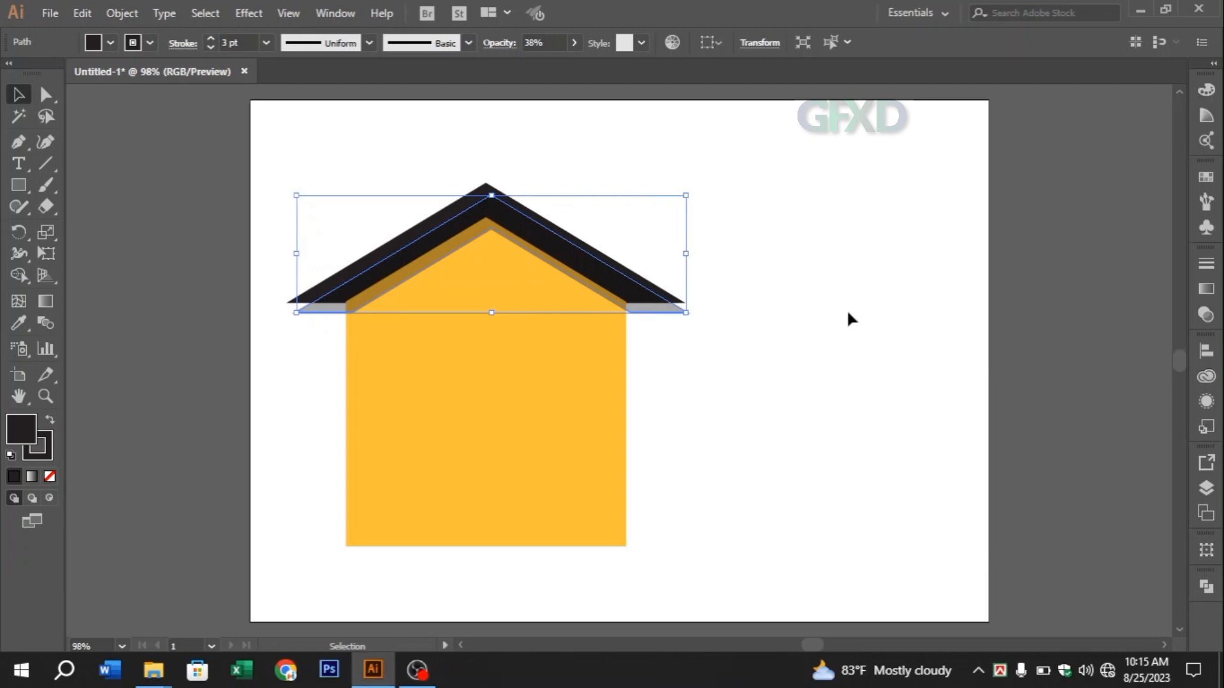
Nudge the roof shadow upward and use Shape Builder to remove its parts sticking out beyond both walls
key(Up)
drag(287, 240, 727, 396)
click(19, 278)
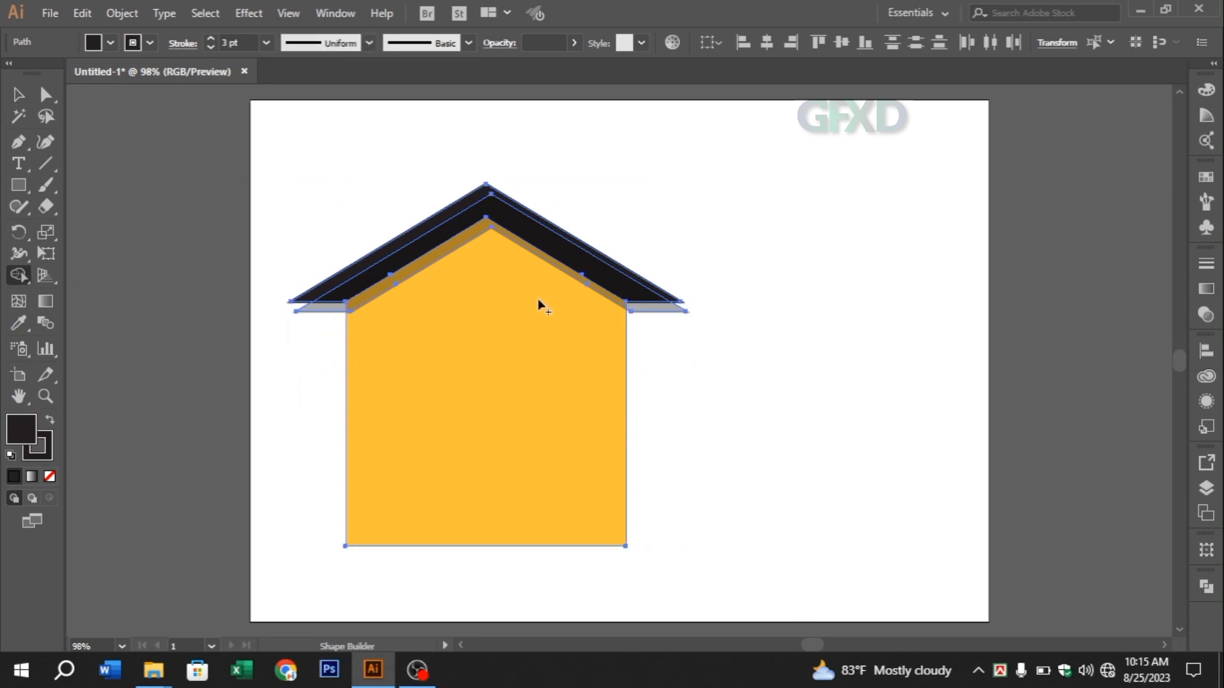
alt+click(645, 317)
alt+click(330, 319)
click(19, 95)
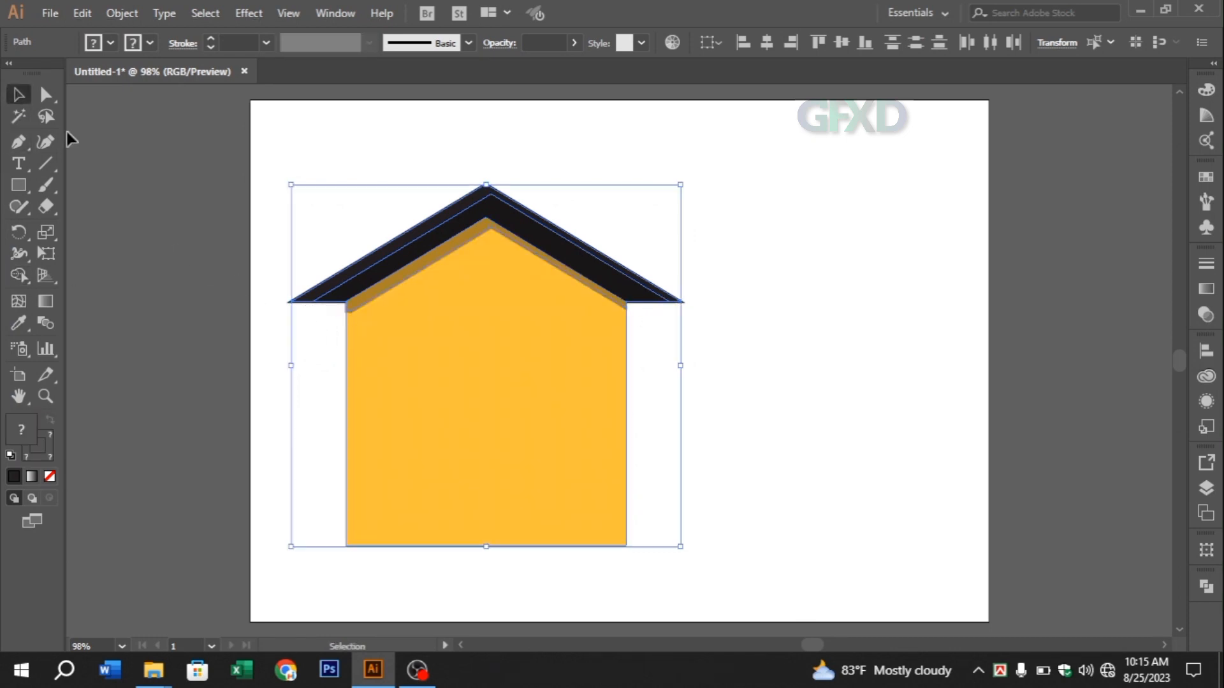
click(764, 326)
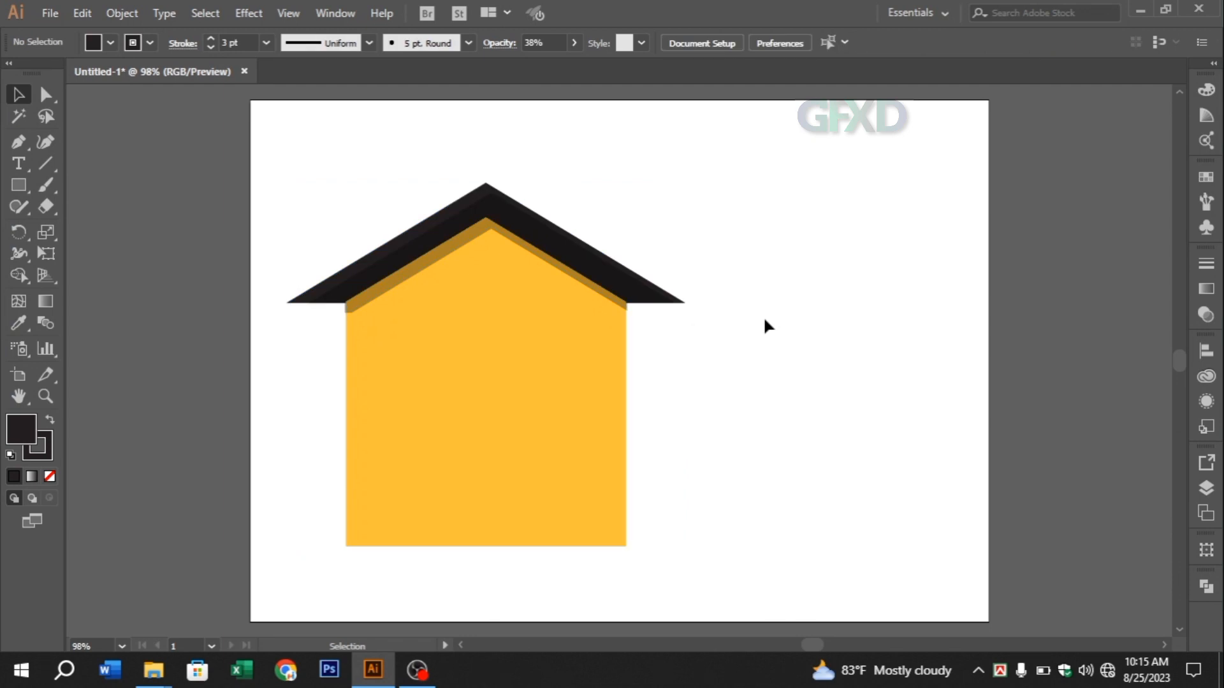
Duplicate the whole house, scale the copy down proportionally, and place it overlapping the large house's lower-right corner, slightly below its base
drag(338, 191, 676, 555)
drag(409, 273, 782, 278)
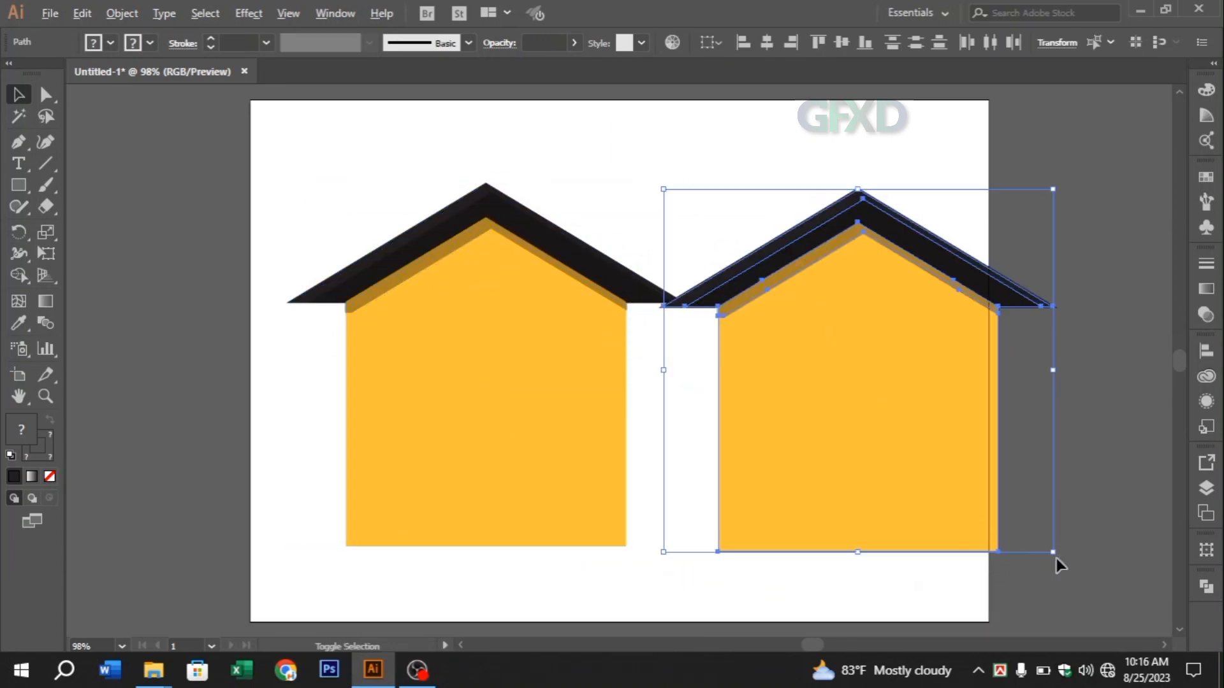
drag(1055, 556, 967, 459)
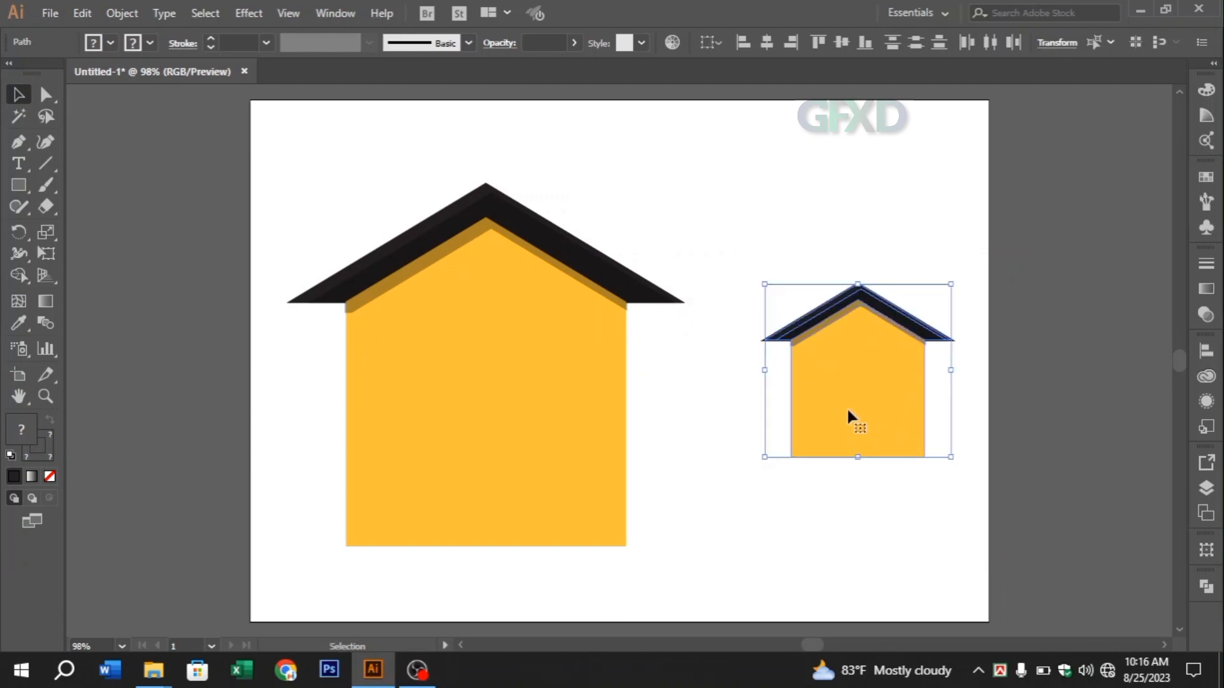
drag(848, 411, 639, 508)
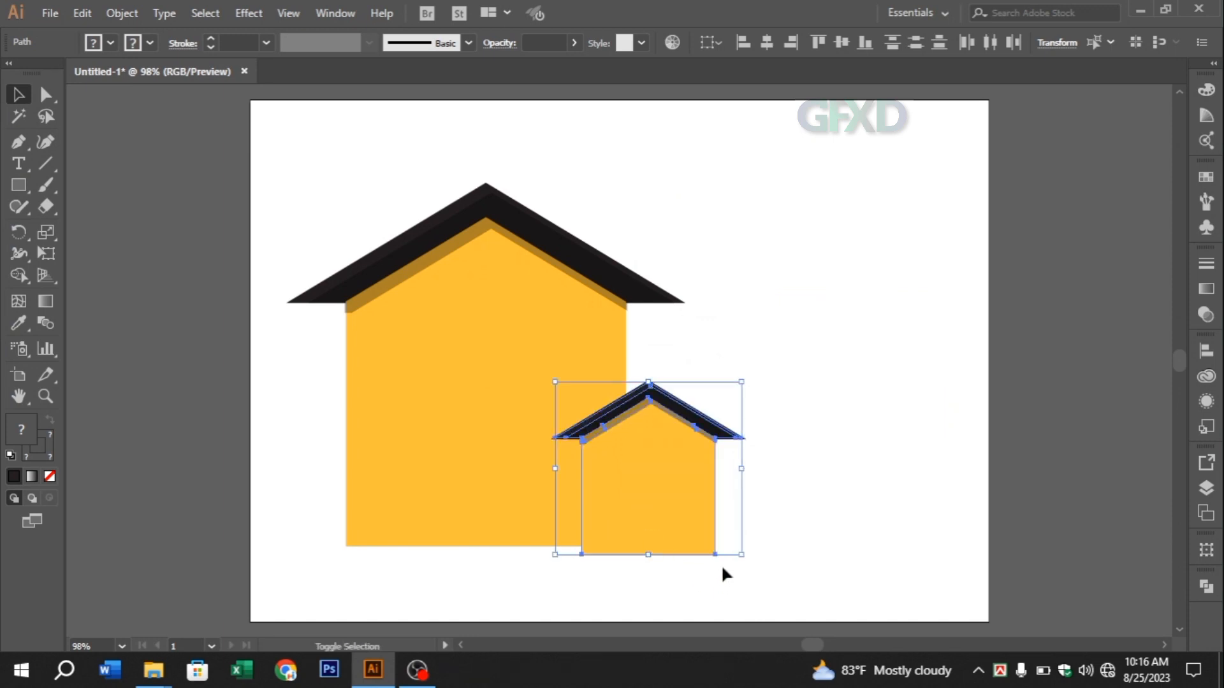
drag(740, 555, 766, 577)
drag(687, 525, 687, 513)
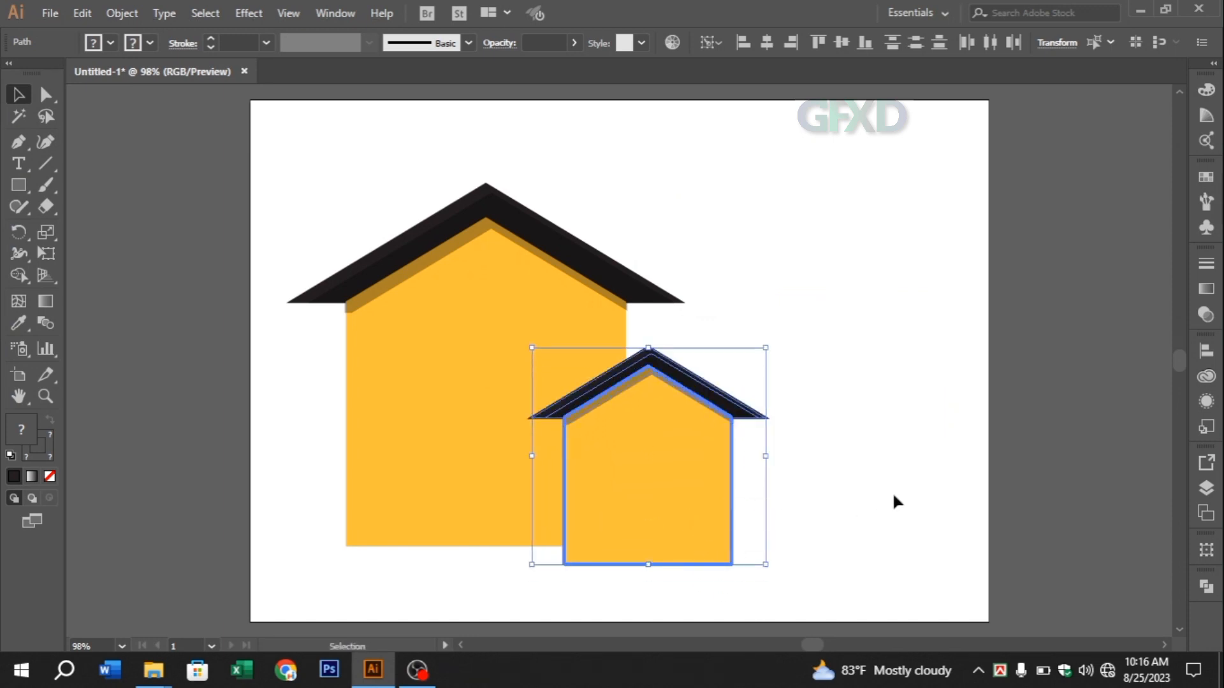
click(950, 527)
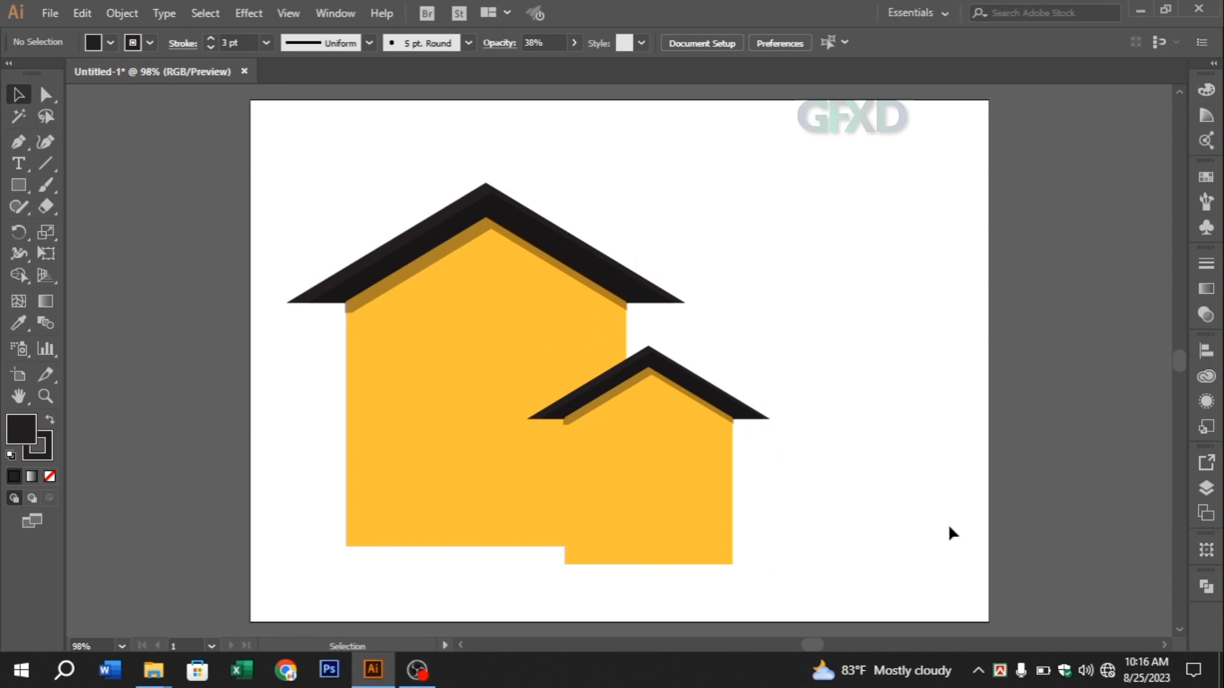
Draw a rectangle across the large house's base, from its left wall to the small house, and remove its stroke
click(25, 184)
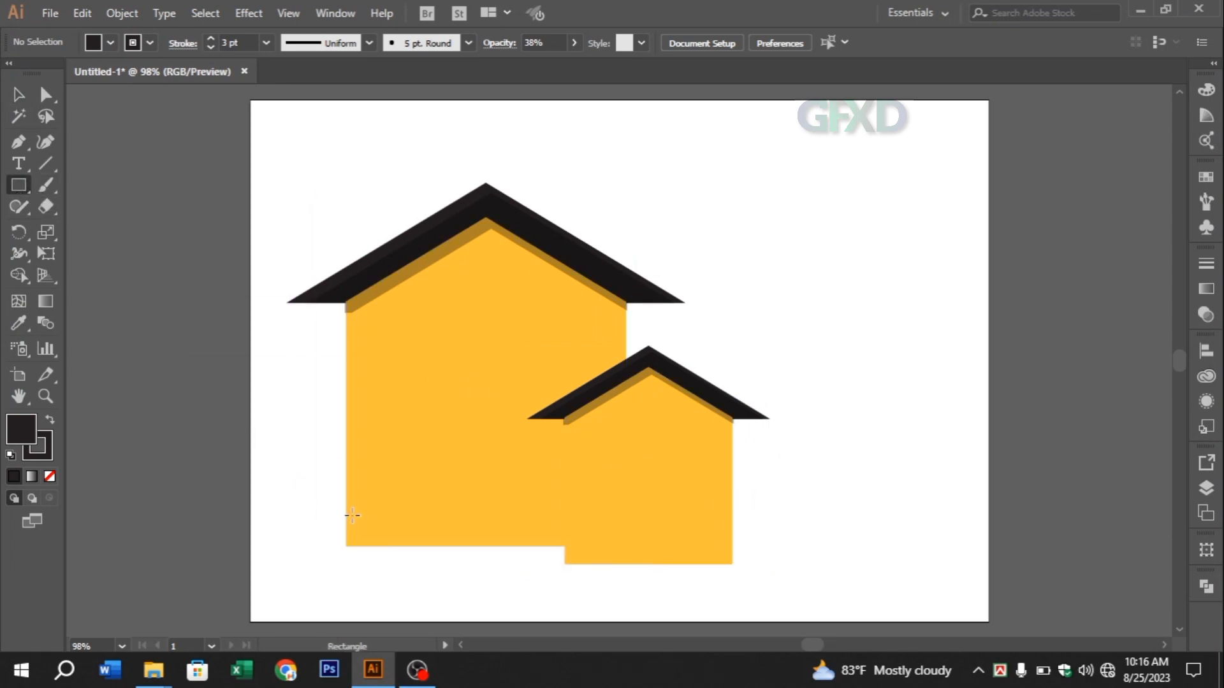
drag(345, 508, 565, 565)
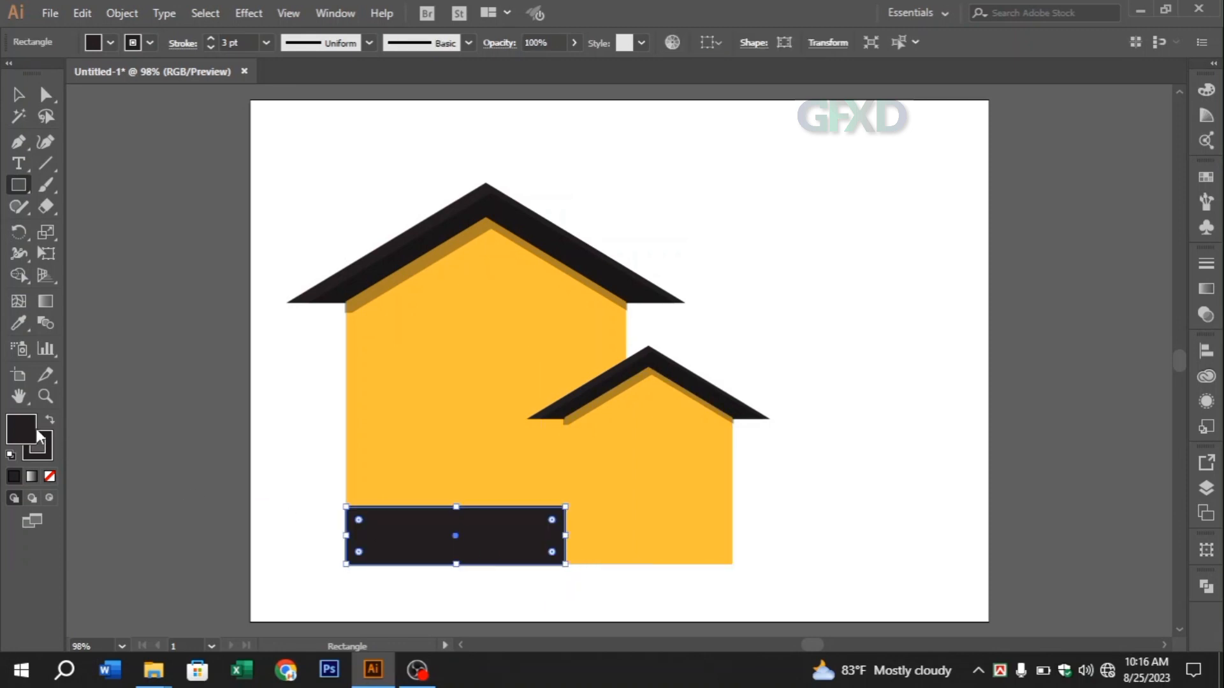
click(47, 446)
click(51, 477)
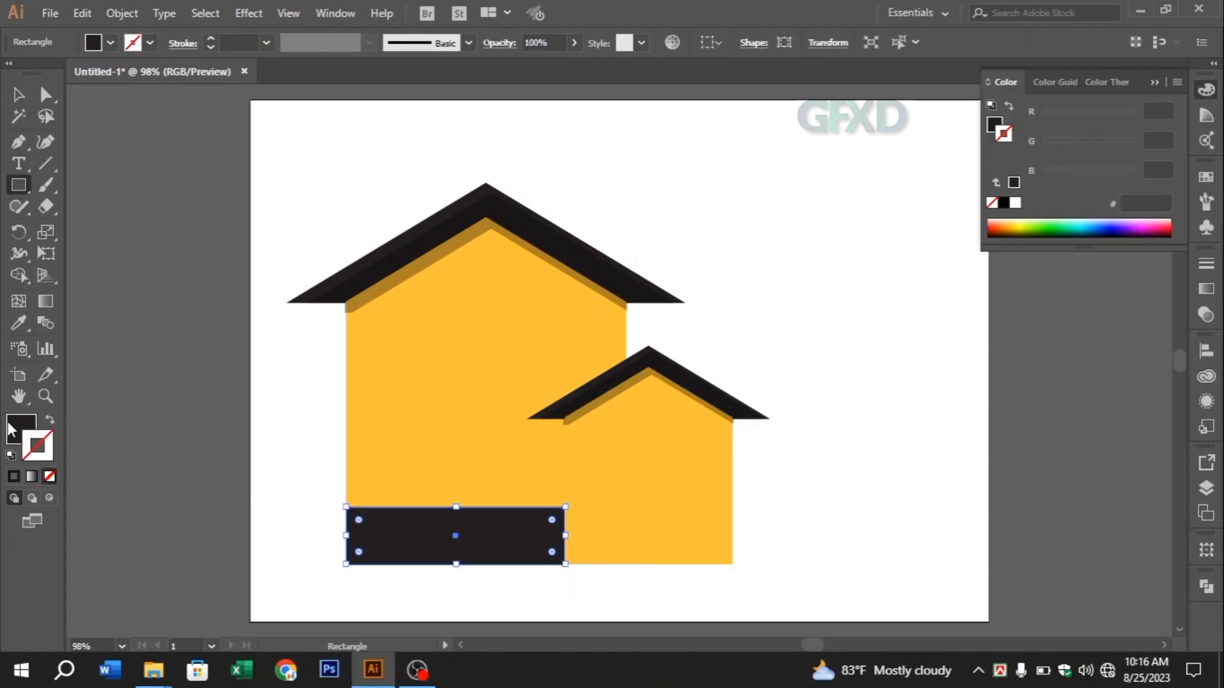
Fill the base rectangle with dark brown #442727
click(23, 428)
double_click(23, 429)
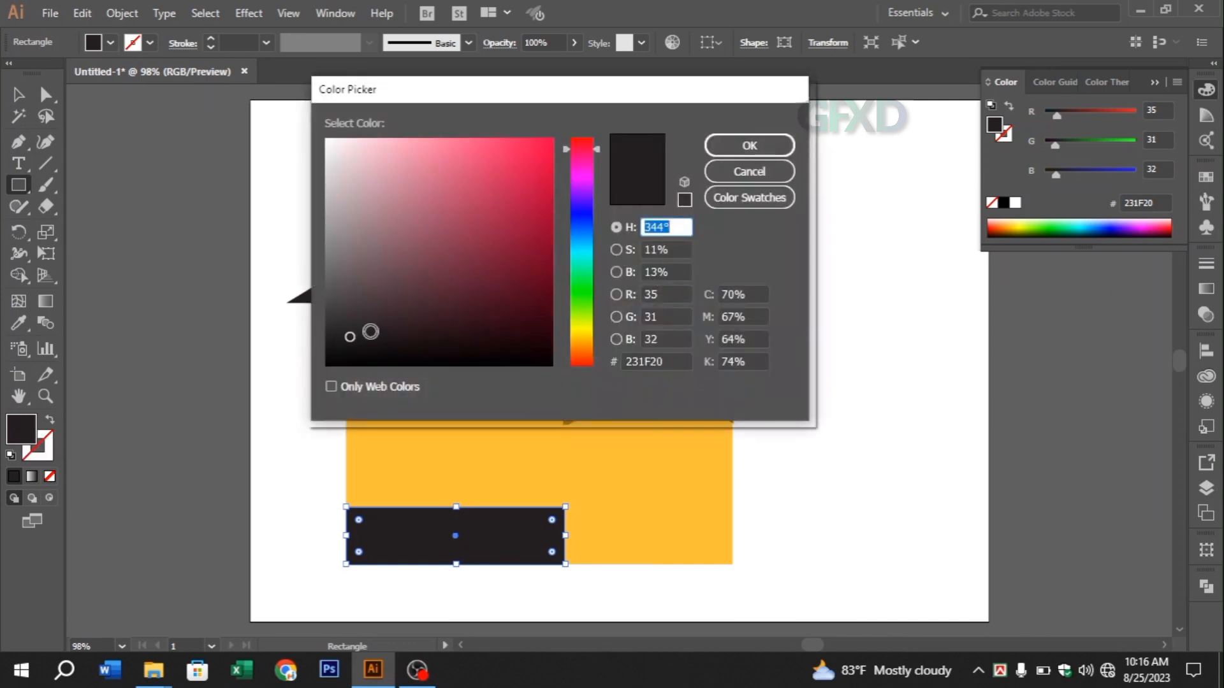
click(370, 333)
click(585, 142)
click(585, 139)
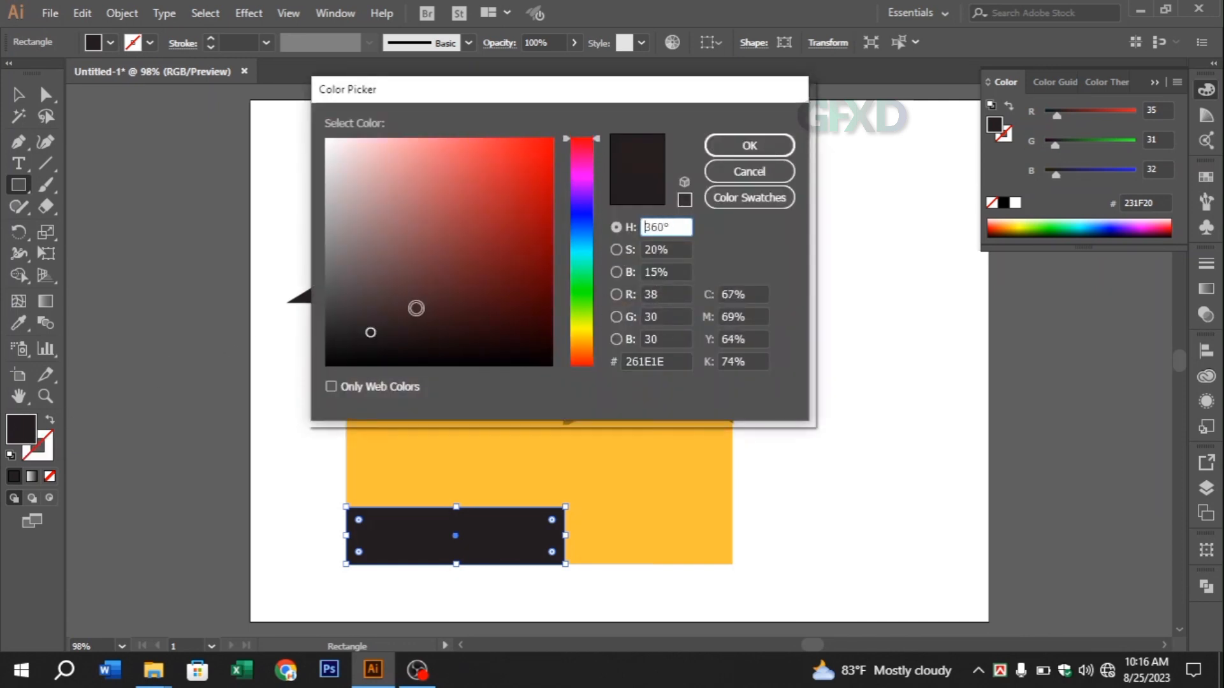
drag(395, 344, 424, 304)
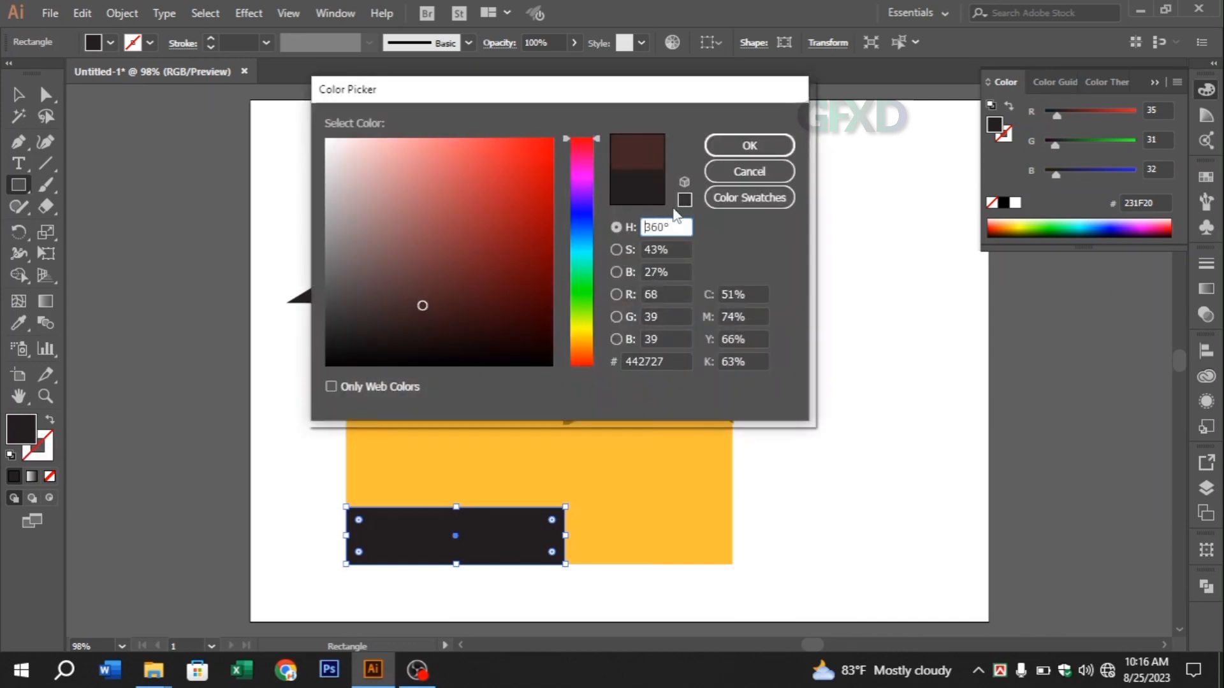
click(749, 145)
click(18, 95)
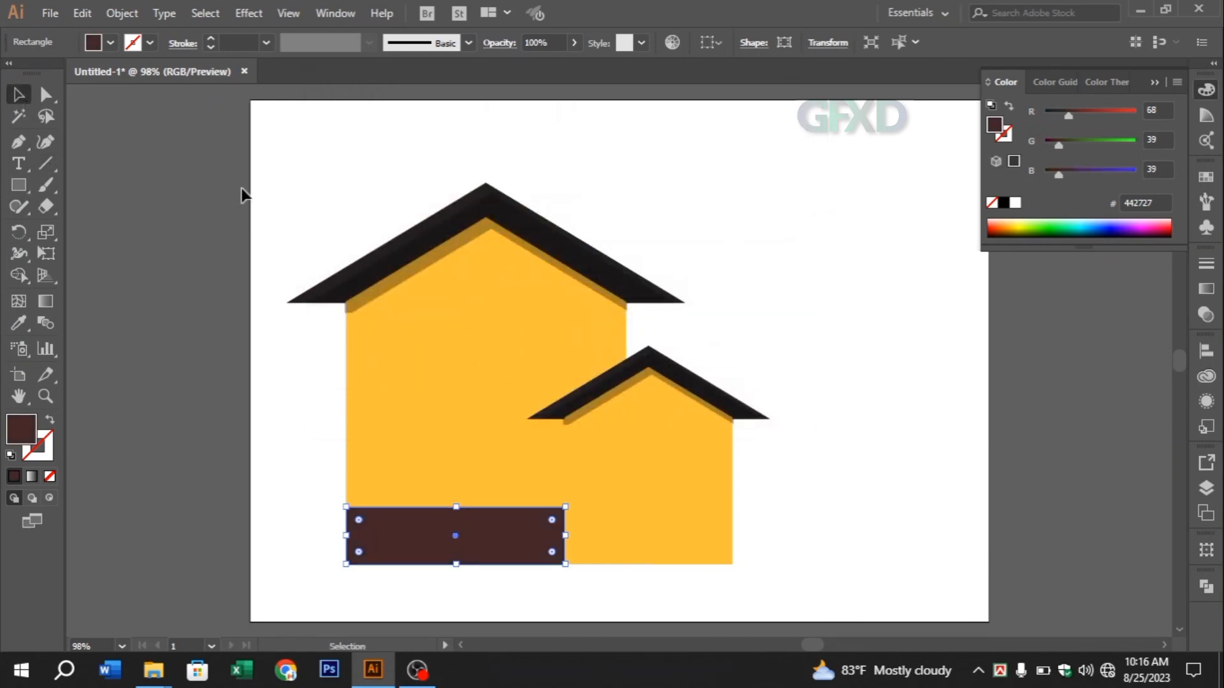
click(784, 342)
Select the large and small roofs together and remove their strokes
click(637, 299)
click(733, 297)
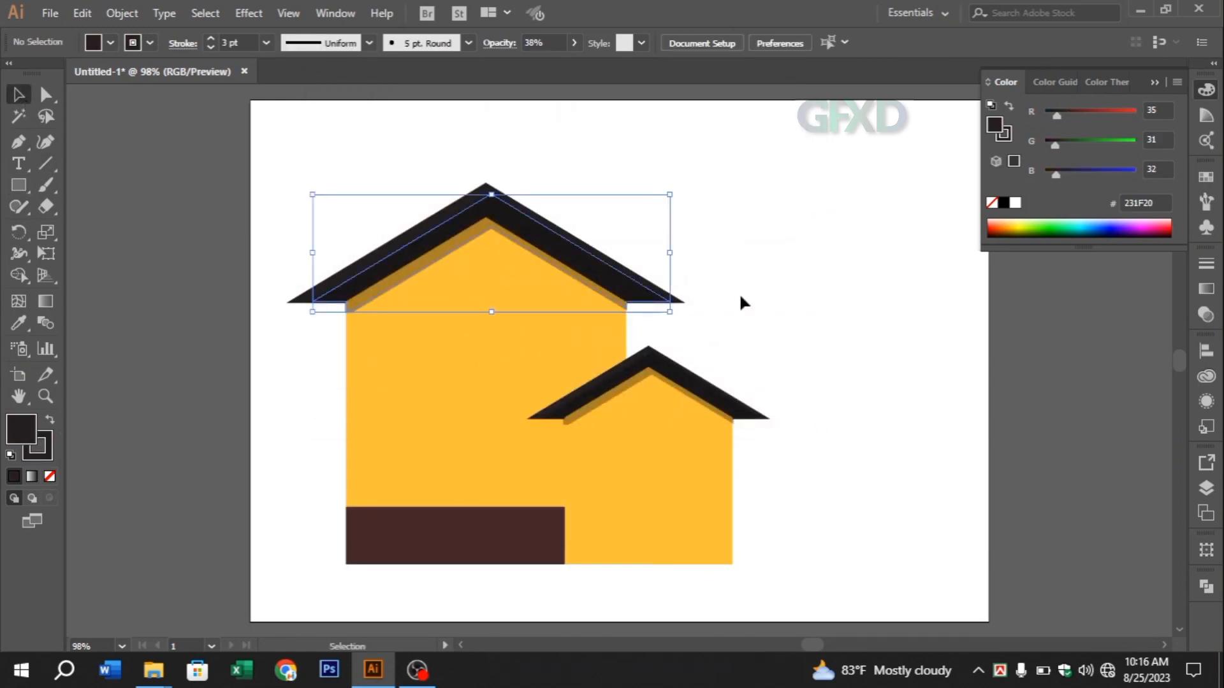
click(677, 305)
shift+click(765, 418)
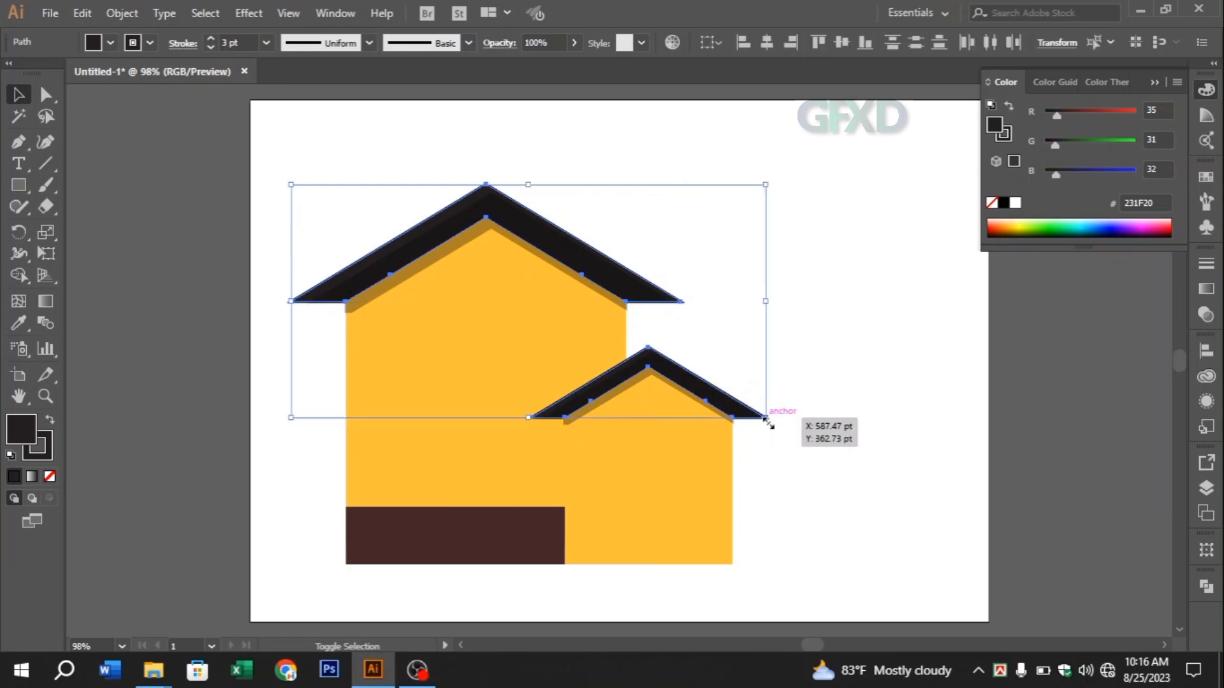
click(51, 457)
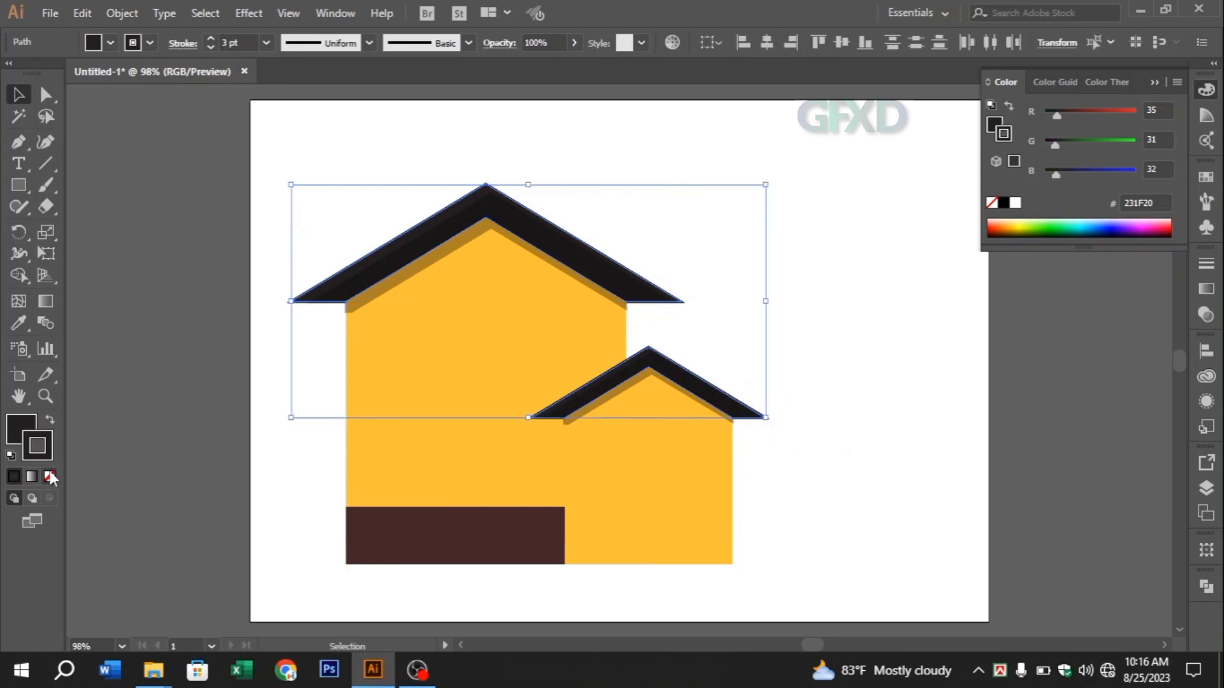
click(50, 476)
Set the fill of both roofs to dark grey #332C2E
click(36, 438)
double_click(22, 440)
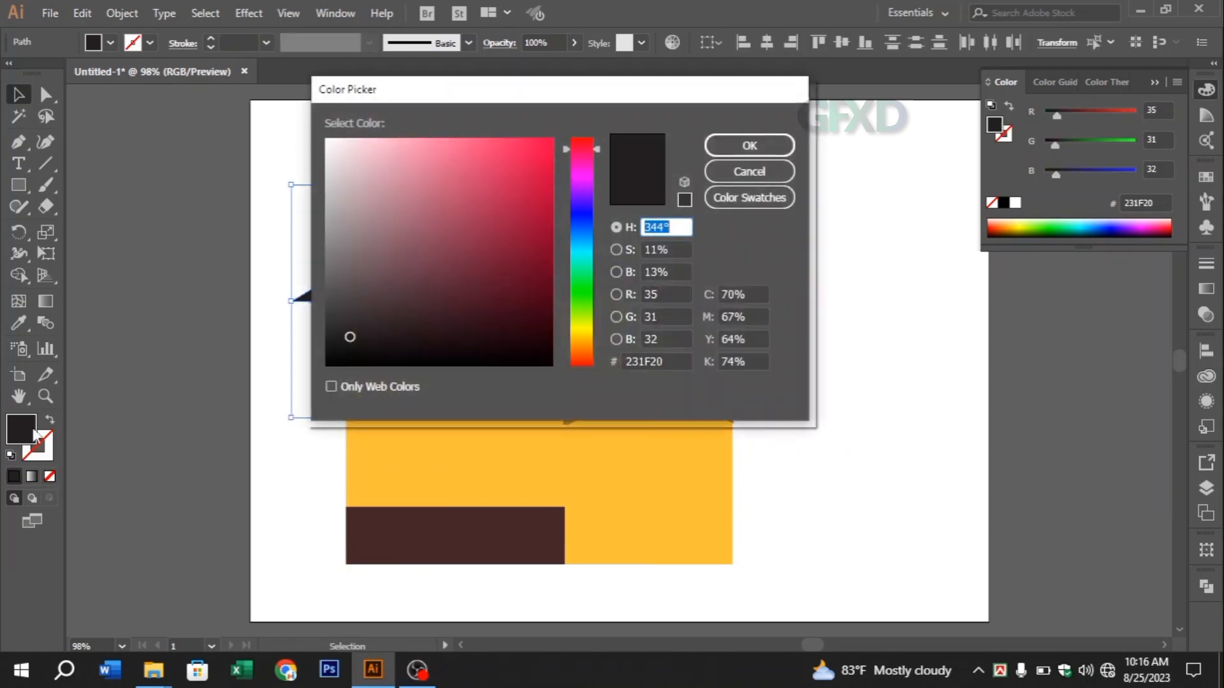
drag(350, 333, 354, 320)
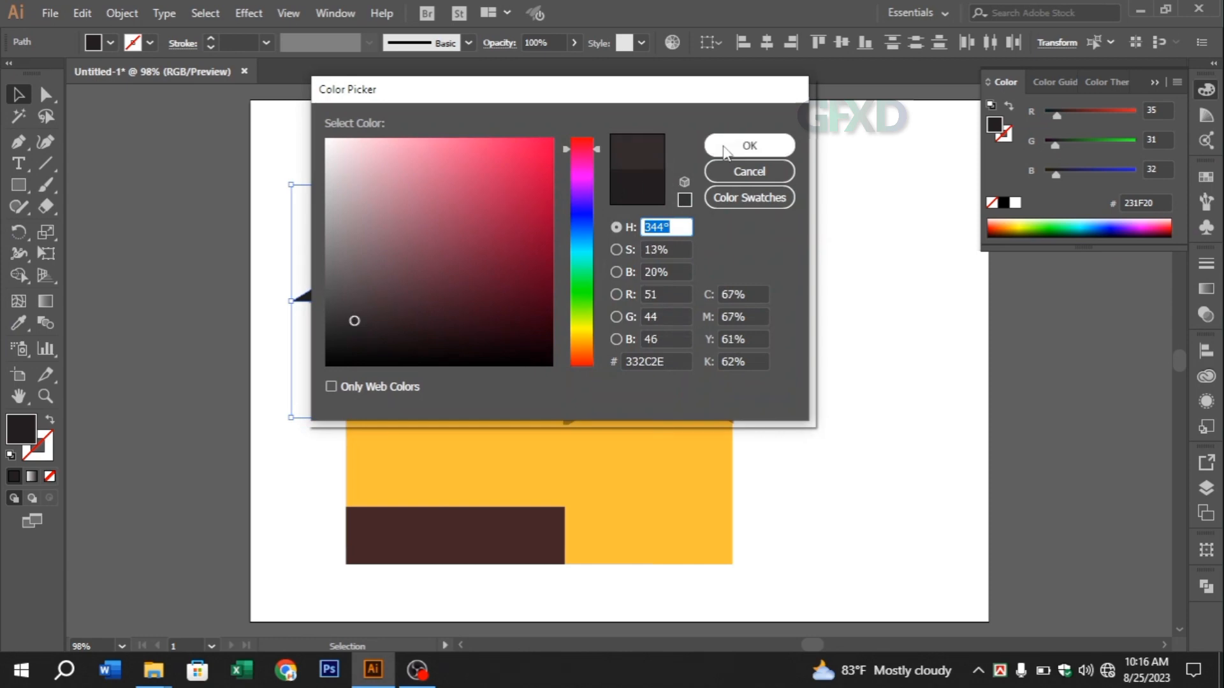
click(749, 146)
click(860, 409)
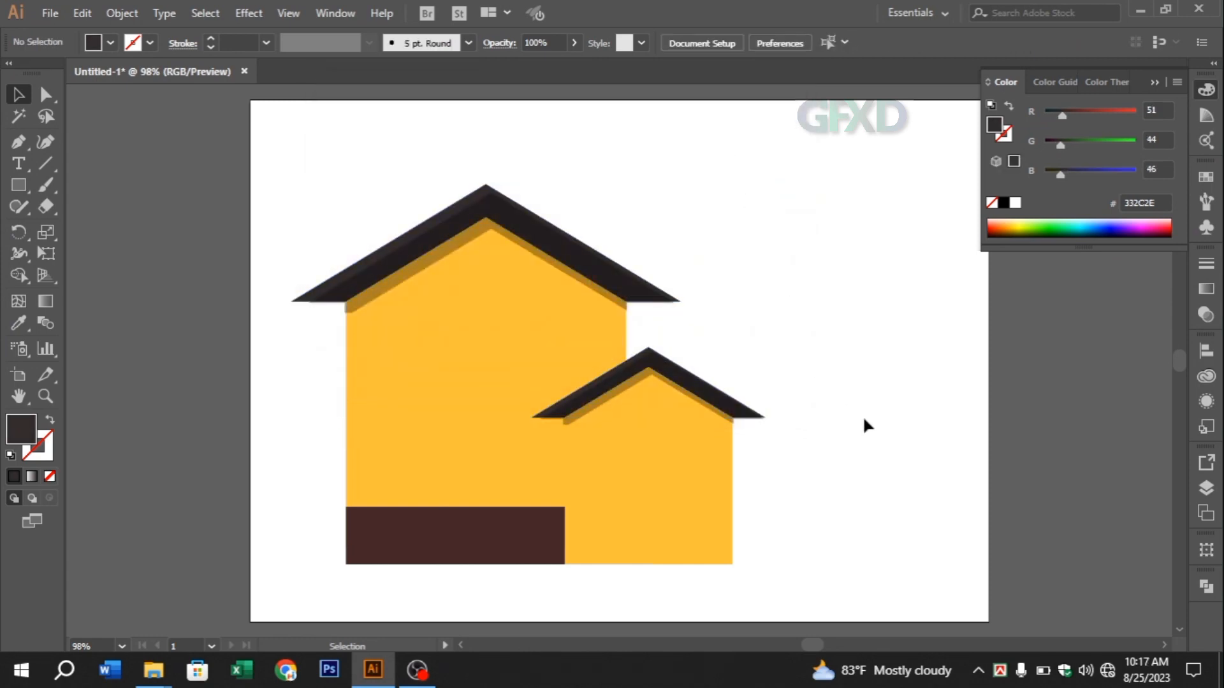
Change the small house's wall fill to a deeper orange, #F49E06
click(646, 536)
double_click(9, 432)
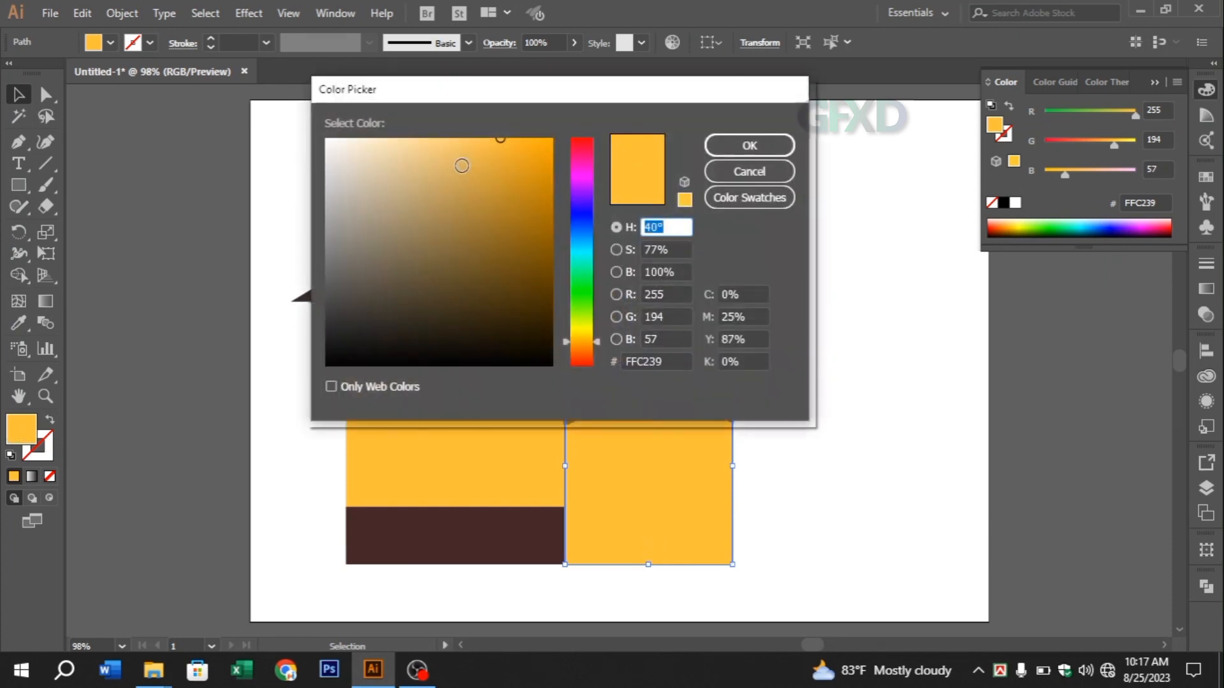
drag(500, 138, 540, 139)
click(741, 145)
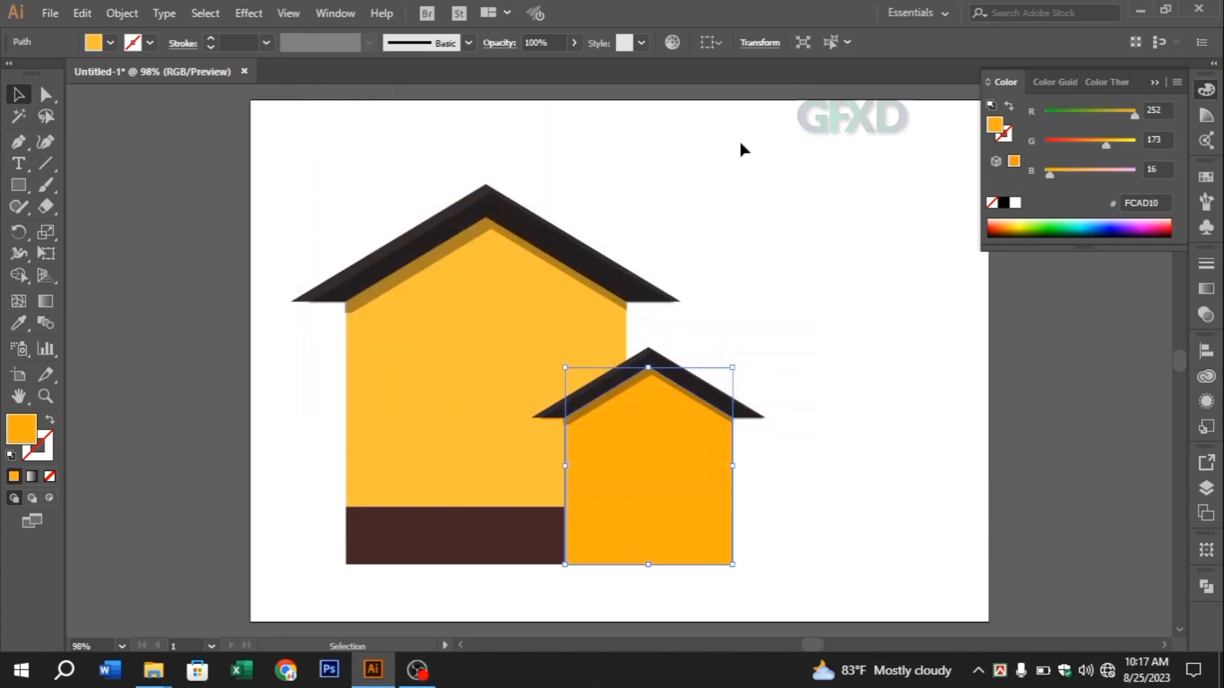
double_click(15, 434)
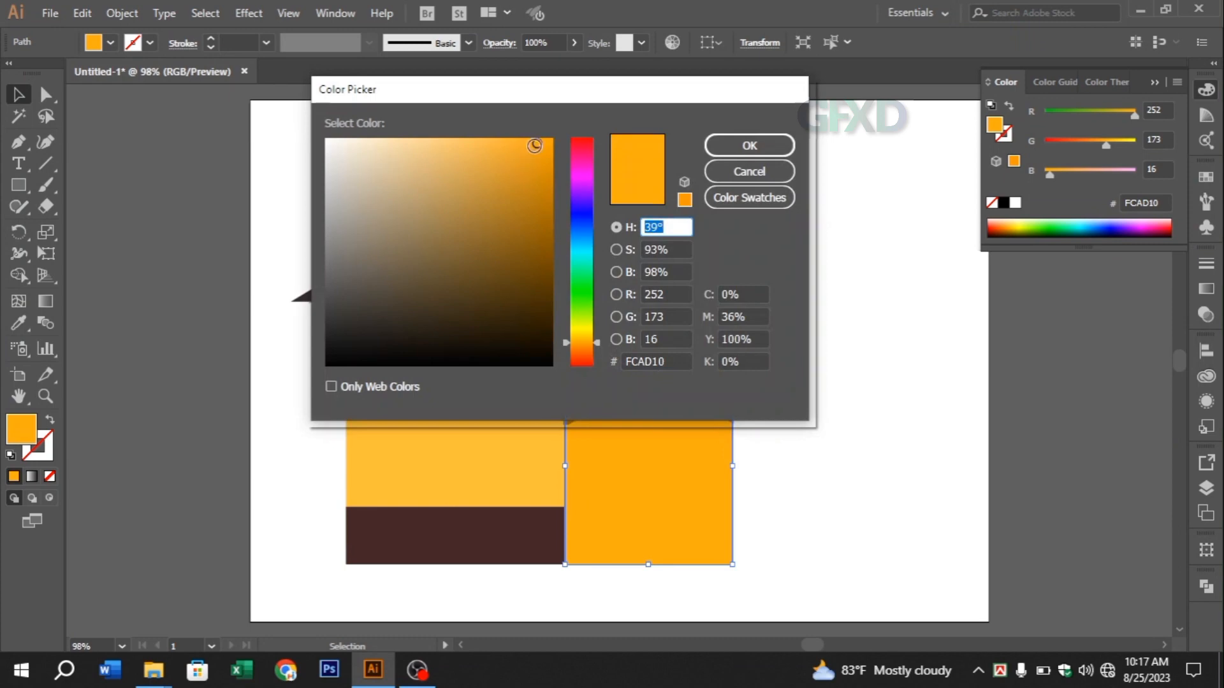
drag(539, 144, 547, 147)
click(737, 147)
click(759, 422)
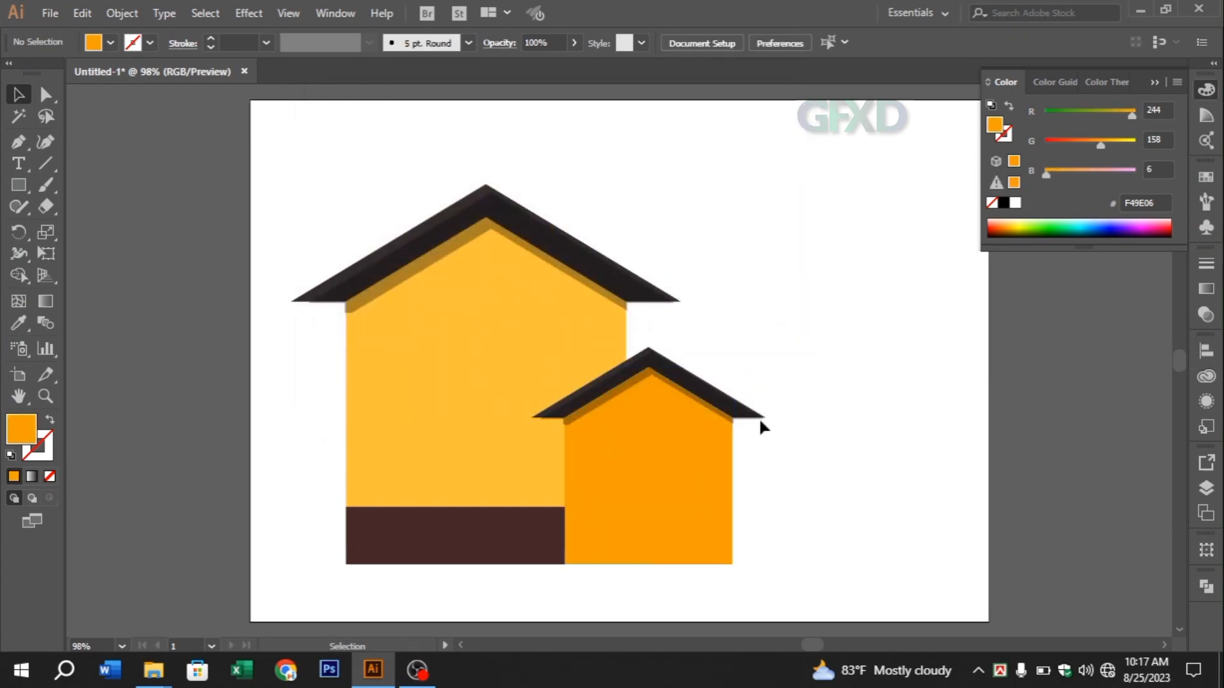
Set the large house's wall fill to the more saturated orange-yellow #FFB727
click(437, 414)
double_click(15, 436)
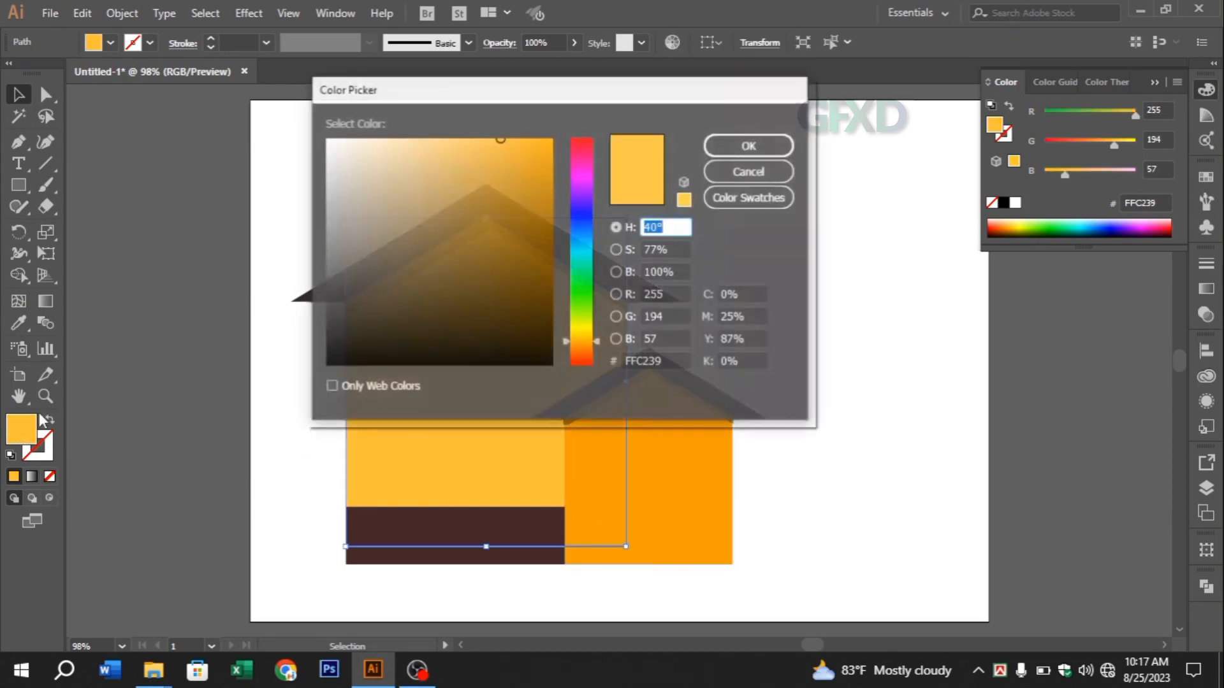
drag(495, 137, 520, 134)
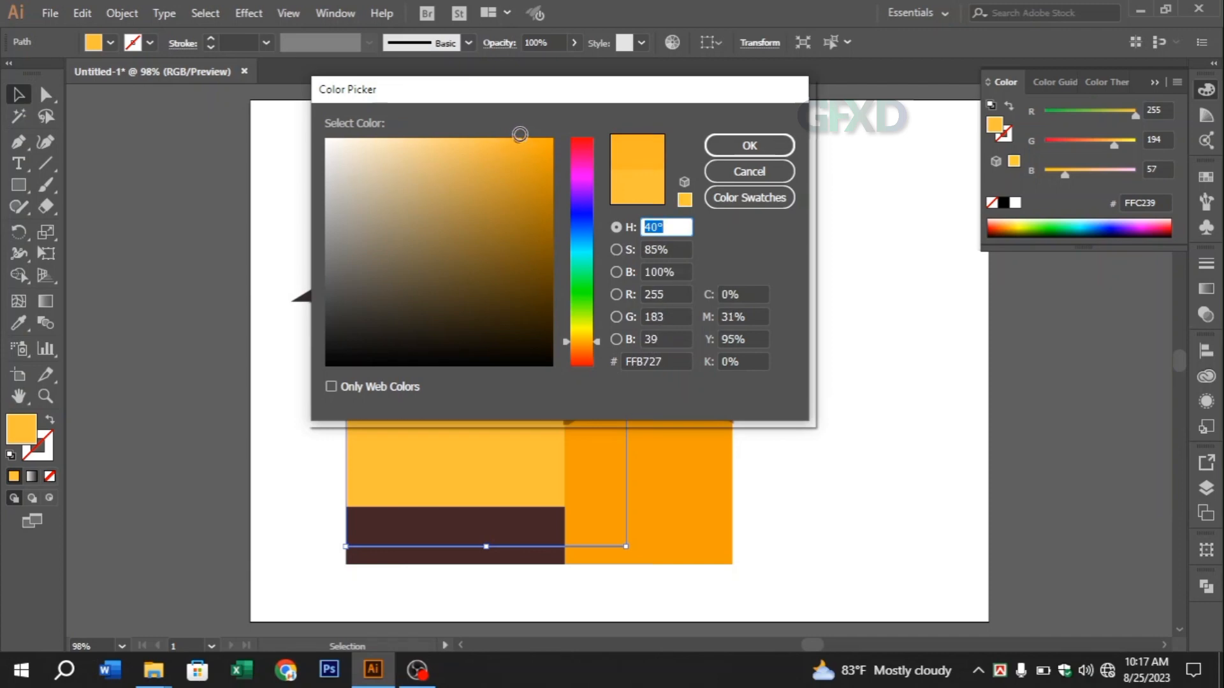
click(746, 145)
click(798, 390)
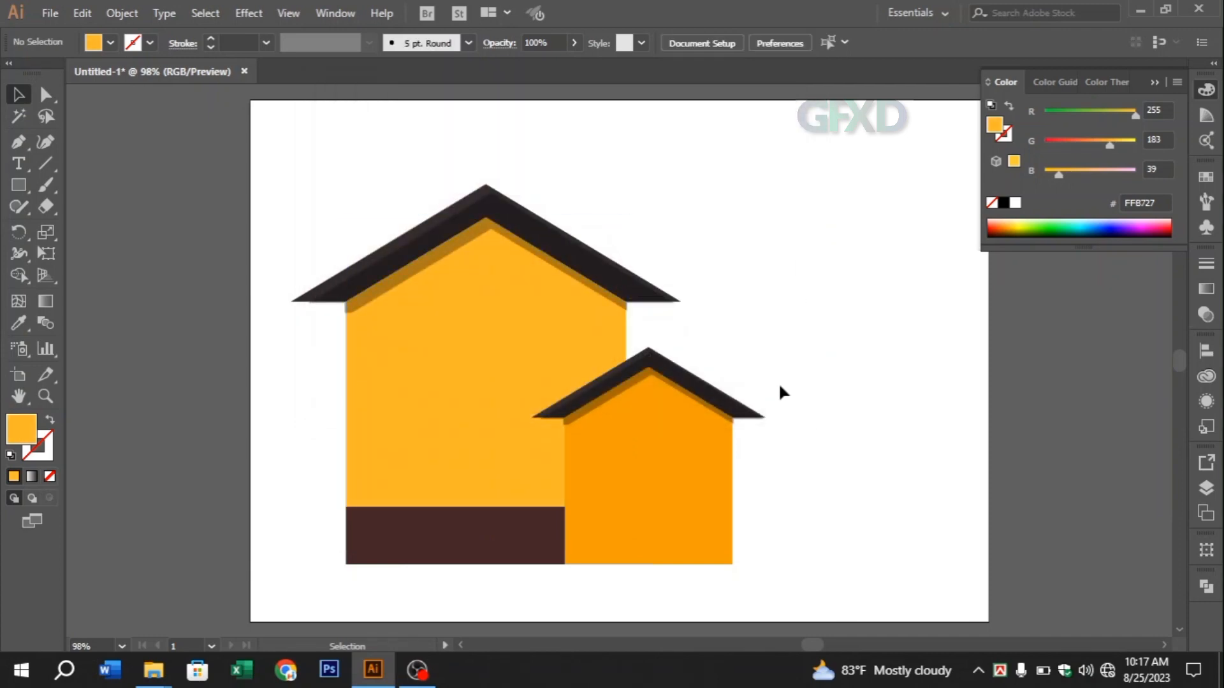
Draw a square in the empty area beside the house, narrow it and lengthen it downward into an upright rectangle
click(24, 188)
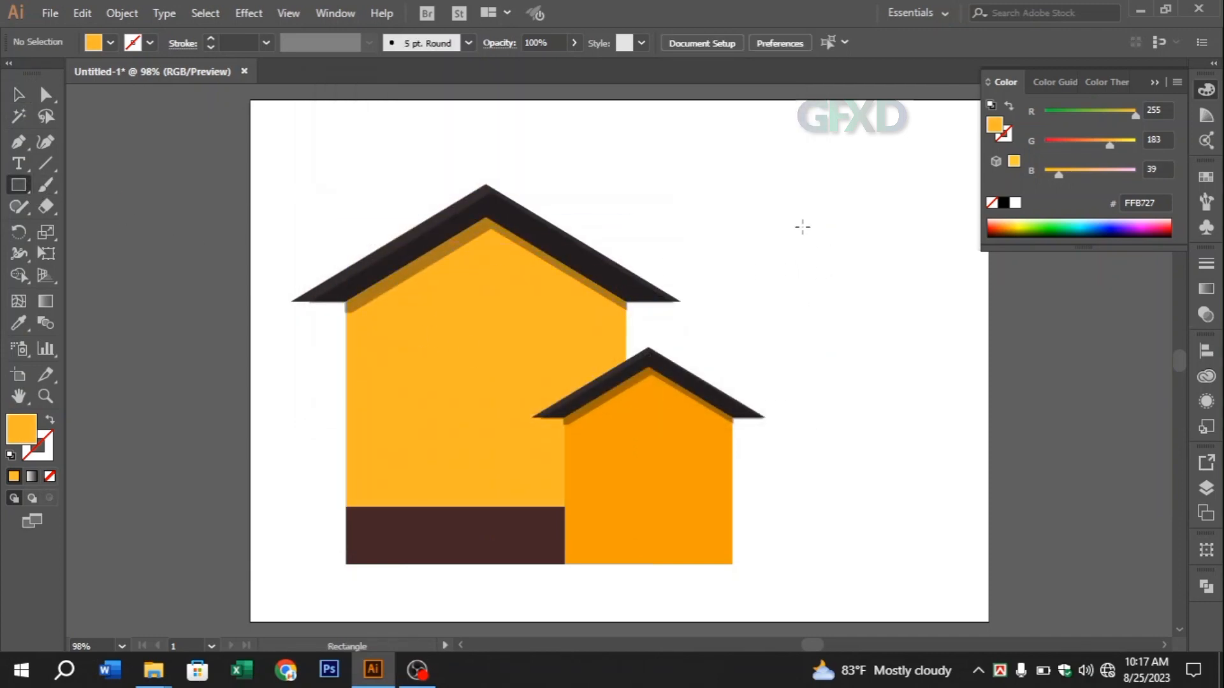
mouse_move(799, 224)
mouse_down()
mouse_move(841, 288)
mouse_move(928, 353)
mouse_up()
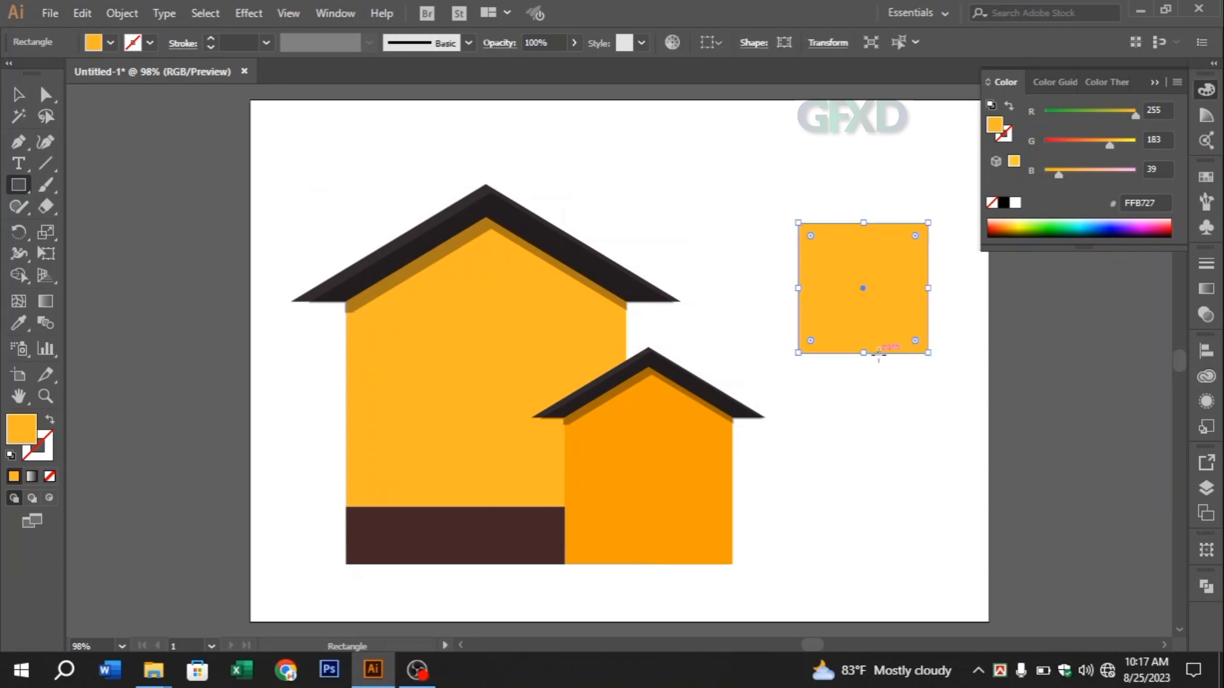
click(17, 95)
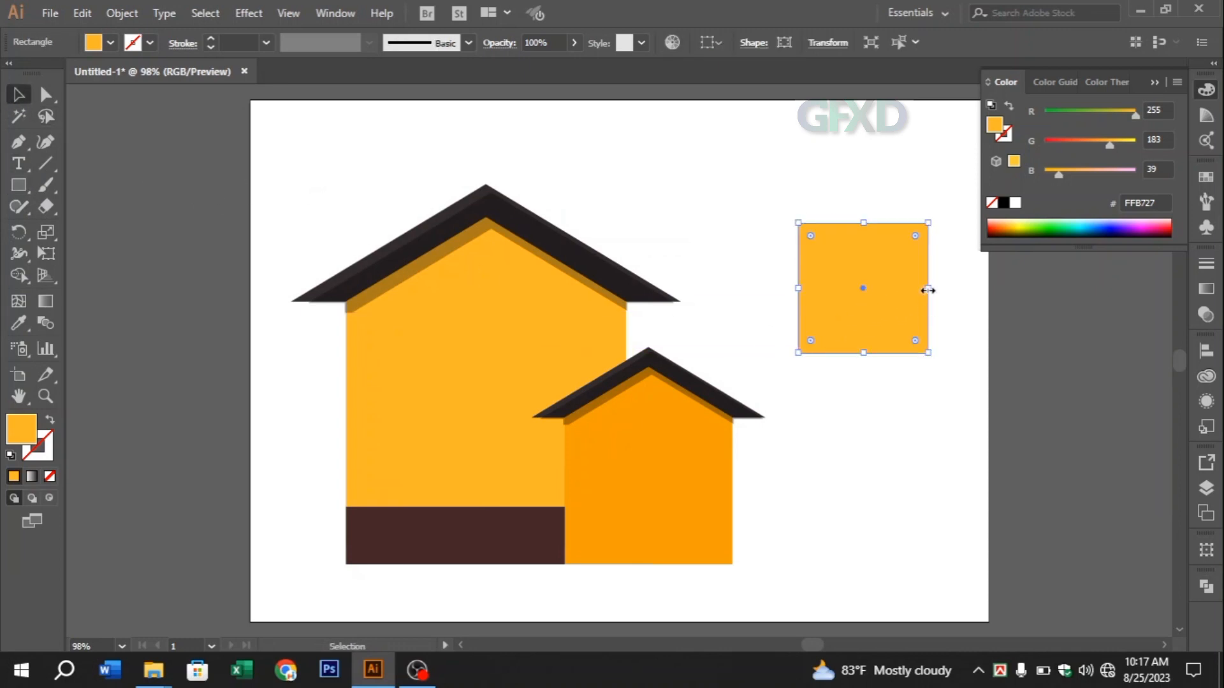
drag(928, 290, 900, 288)
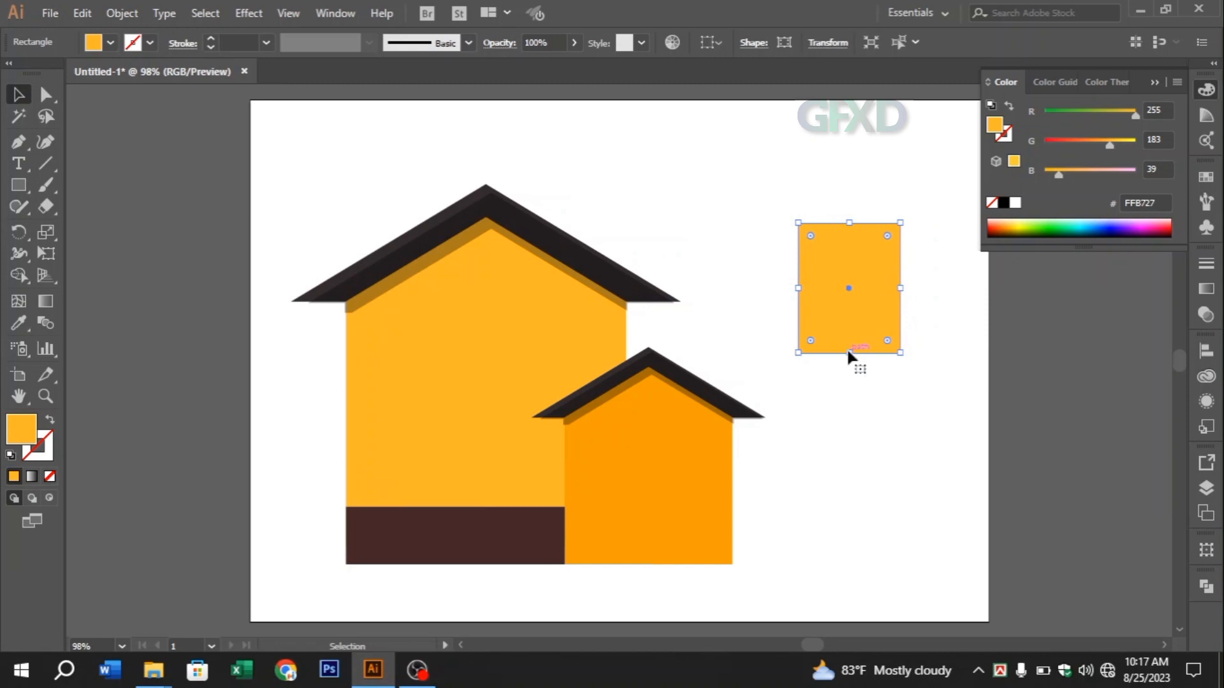
drag(849, 353, 851, 381)
Swap the upright rectangle's fill and stroke so it has no fill, and set its stroke colour to #020202
click(50, 421)
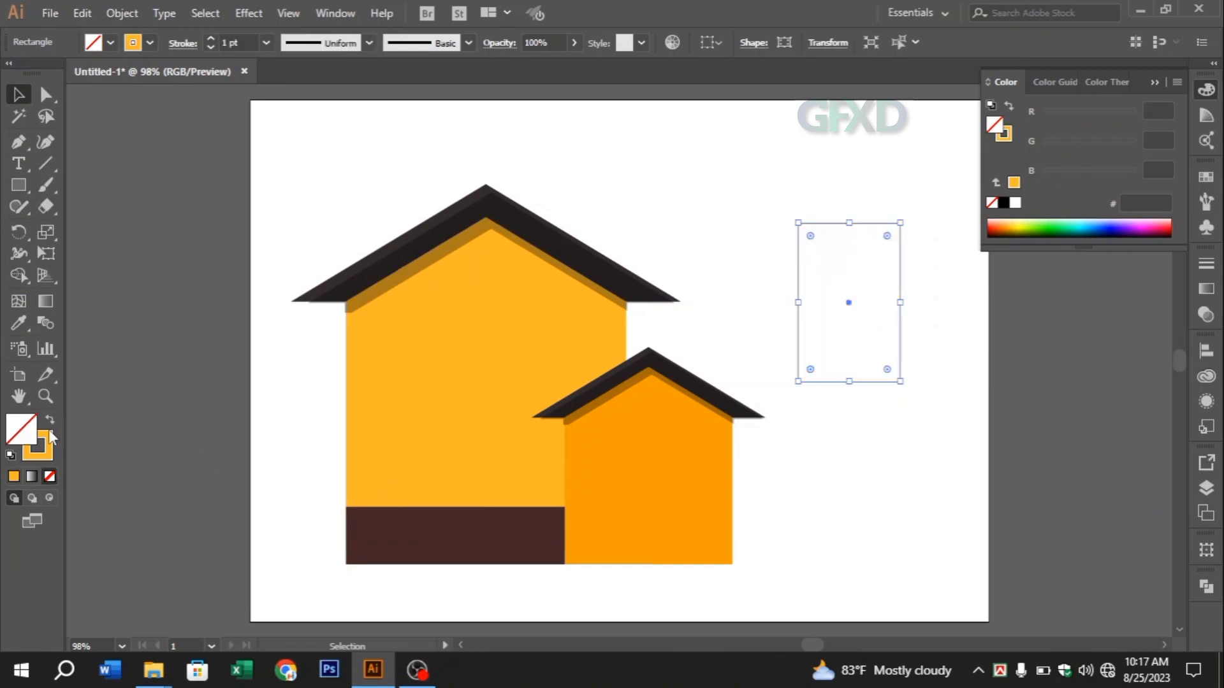
double_click(48, 434)
drag(364, 279, 322, 365)
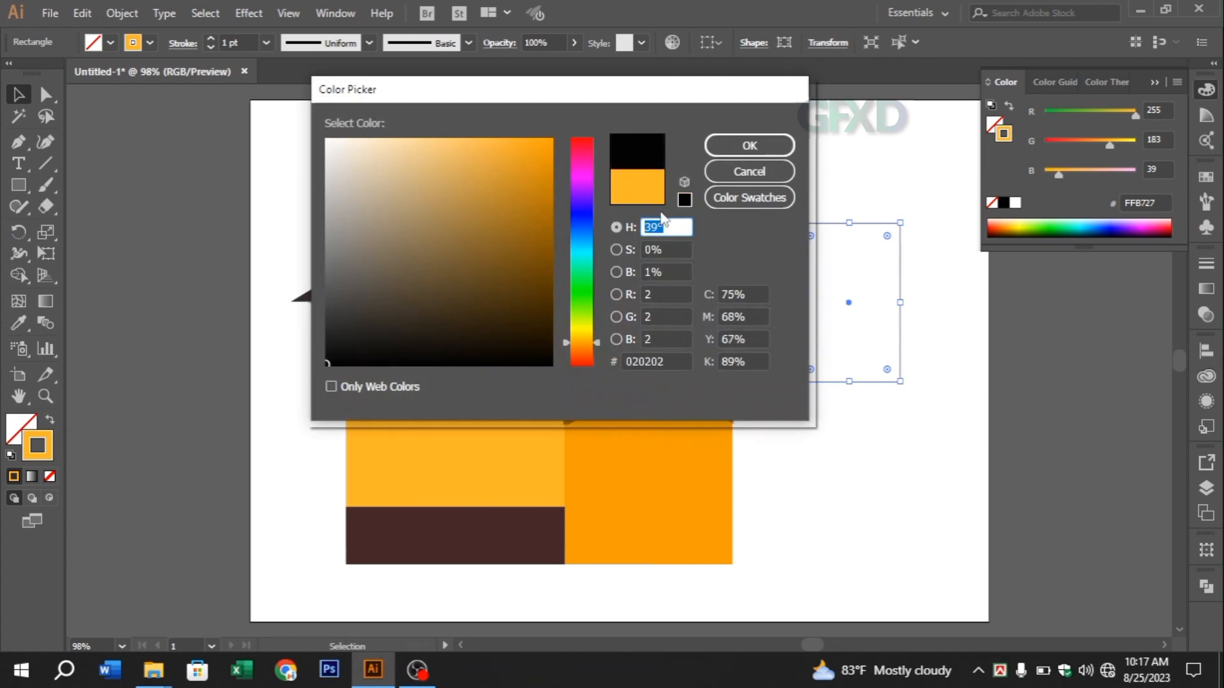
click(727, 144)
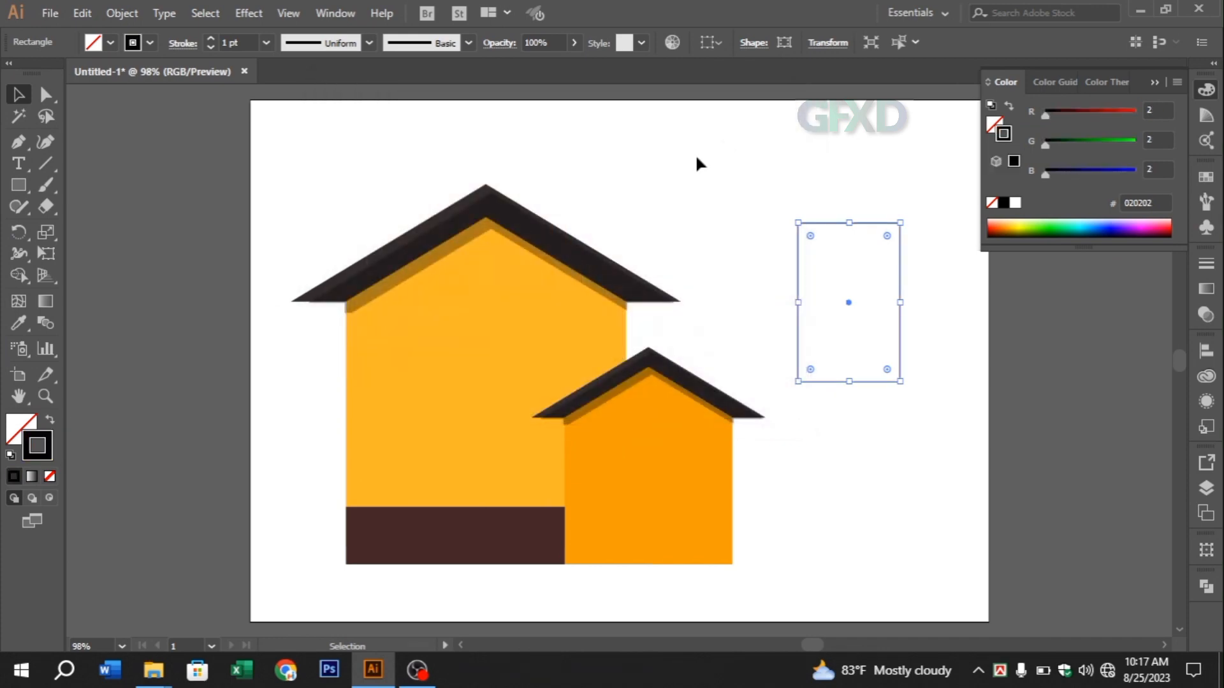
Increase the upright rectangle's stroke weight to 10 pt
click(211, 39)
click(212, 39)
click(211, 39)
click(211, 39)
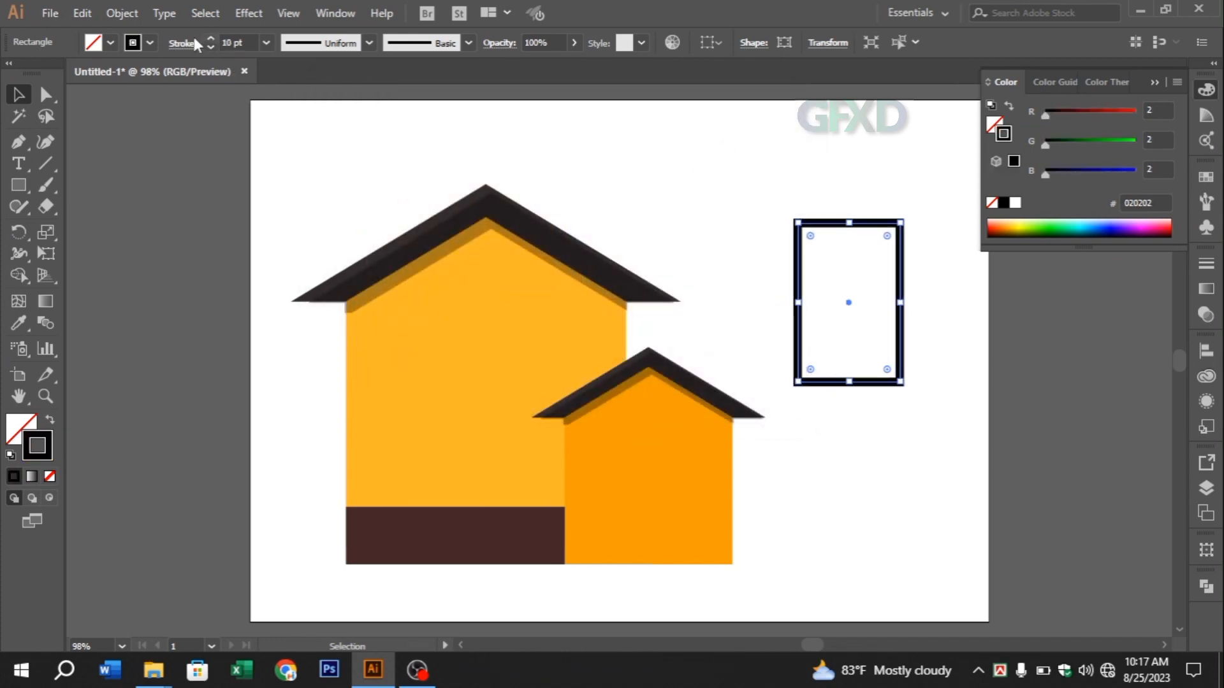
Outline the upright rectangle's stroke and move the resulting frame up and closer to the large house
click(112, 17)
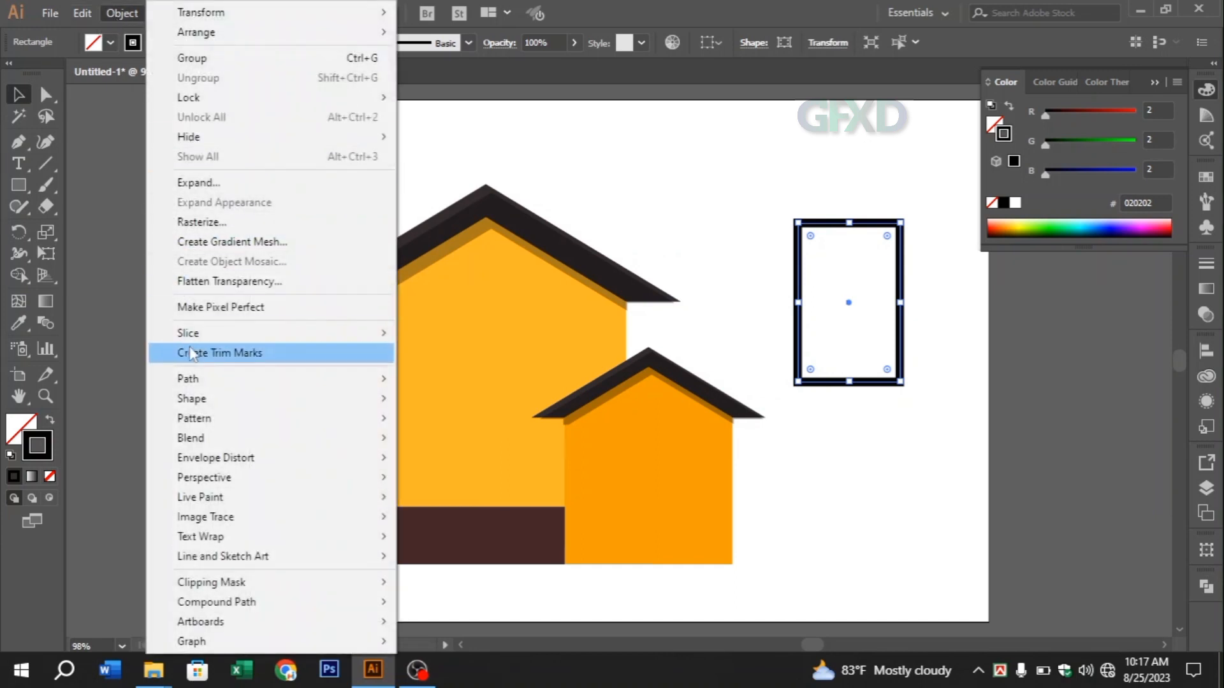
mouse_move(267, 380)
click(484, 425)
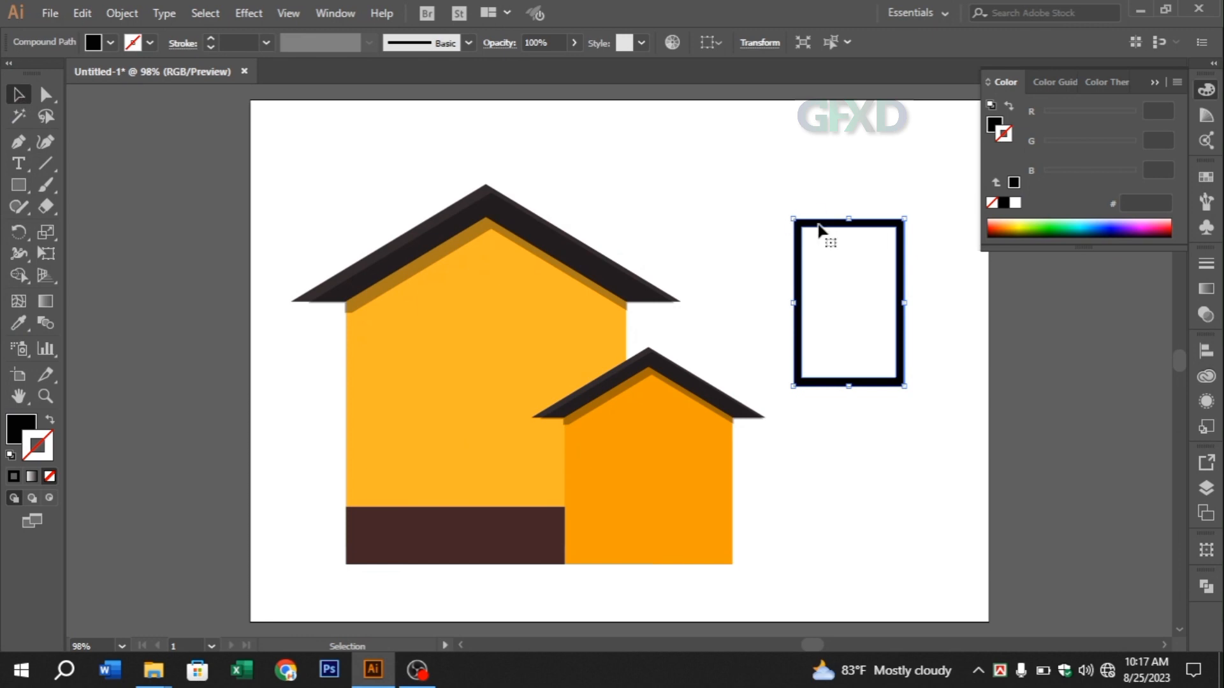
drag(818, 223, 746, 189)
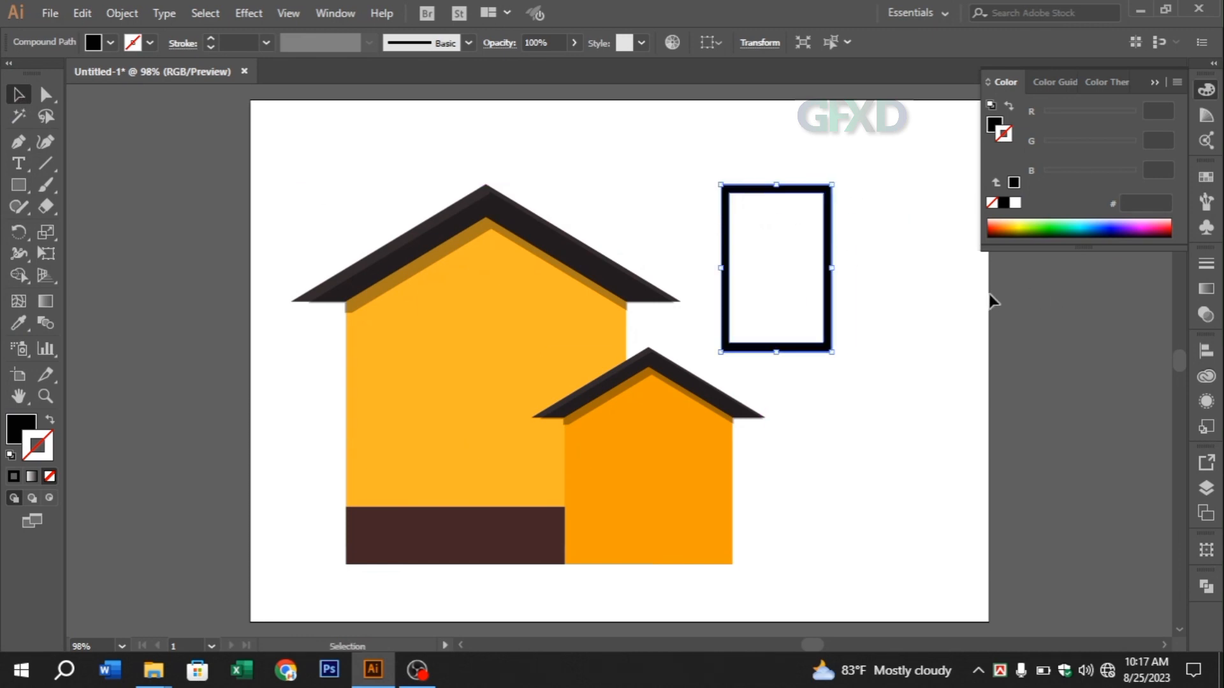
click(874, 310)
Draw a horizontal line across the upper third of the window frame and give it a #020202 stroke of 4 pt
click(50, 165)
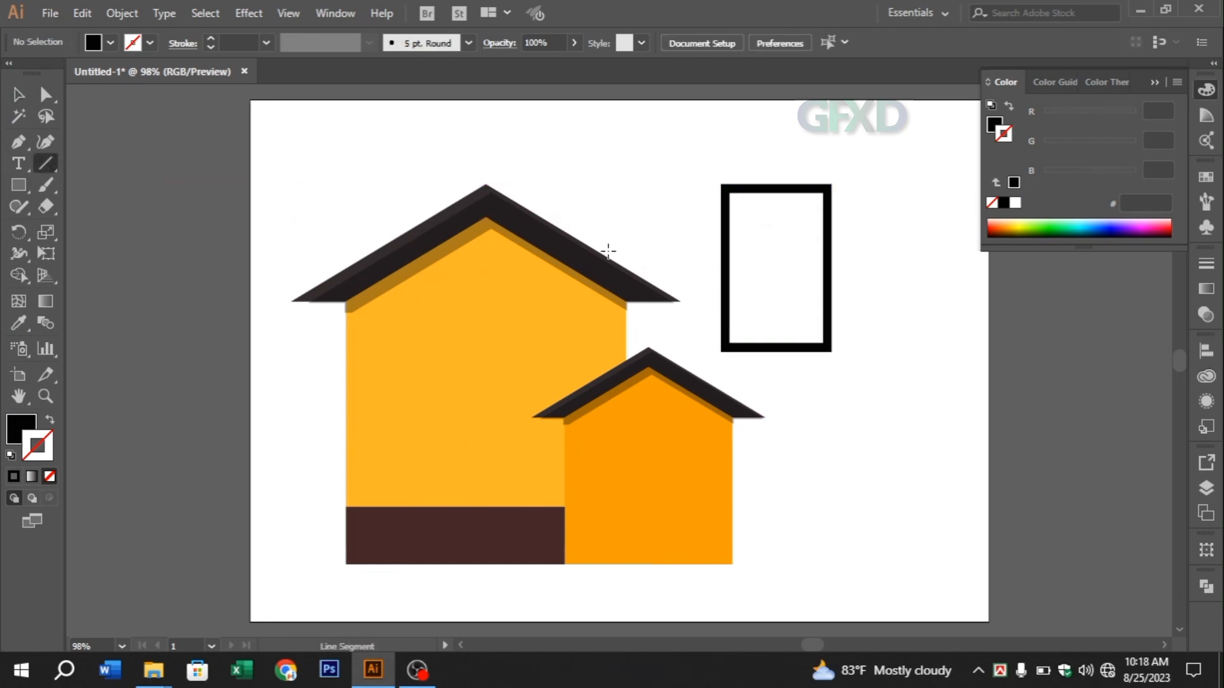
drag(724, 242, 827, 243)
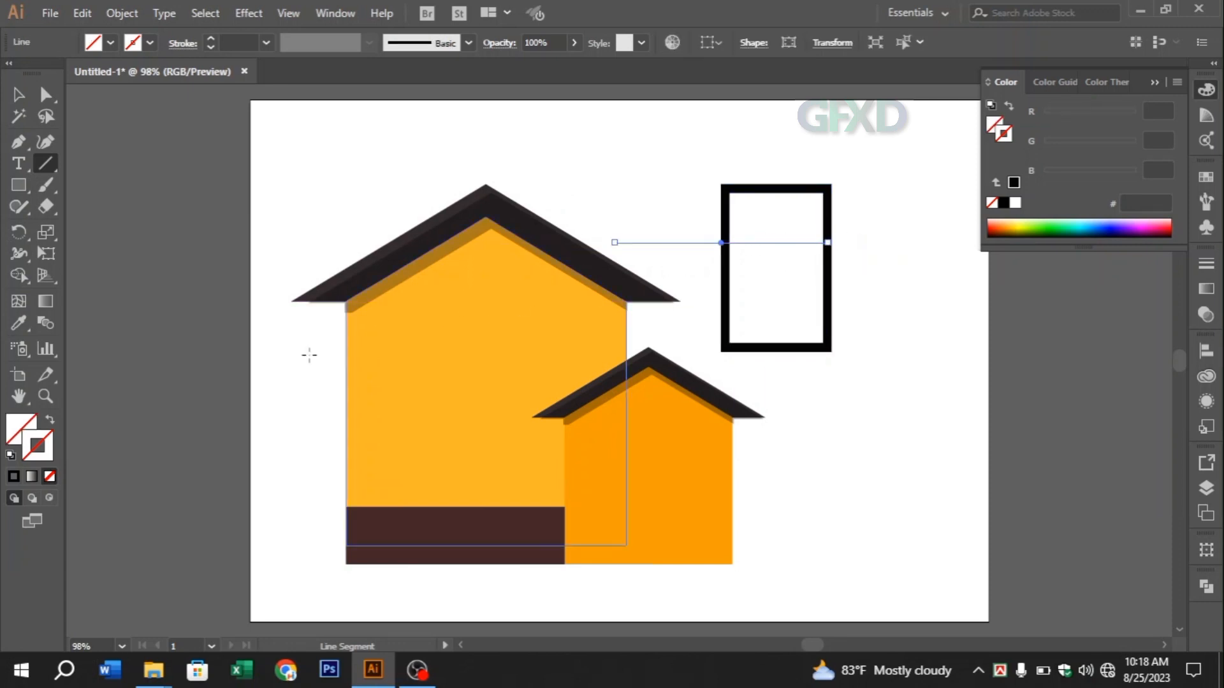
click(14, 480)
click(211, 38)
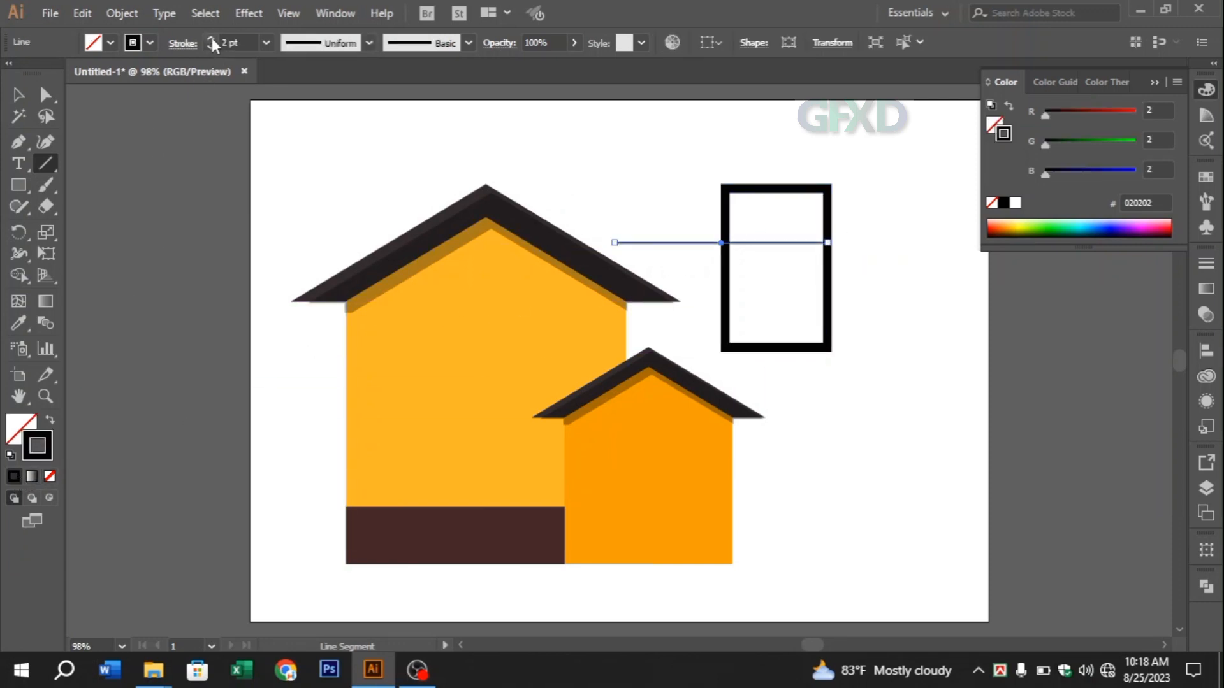
click(210, 38)
click(211, 38)
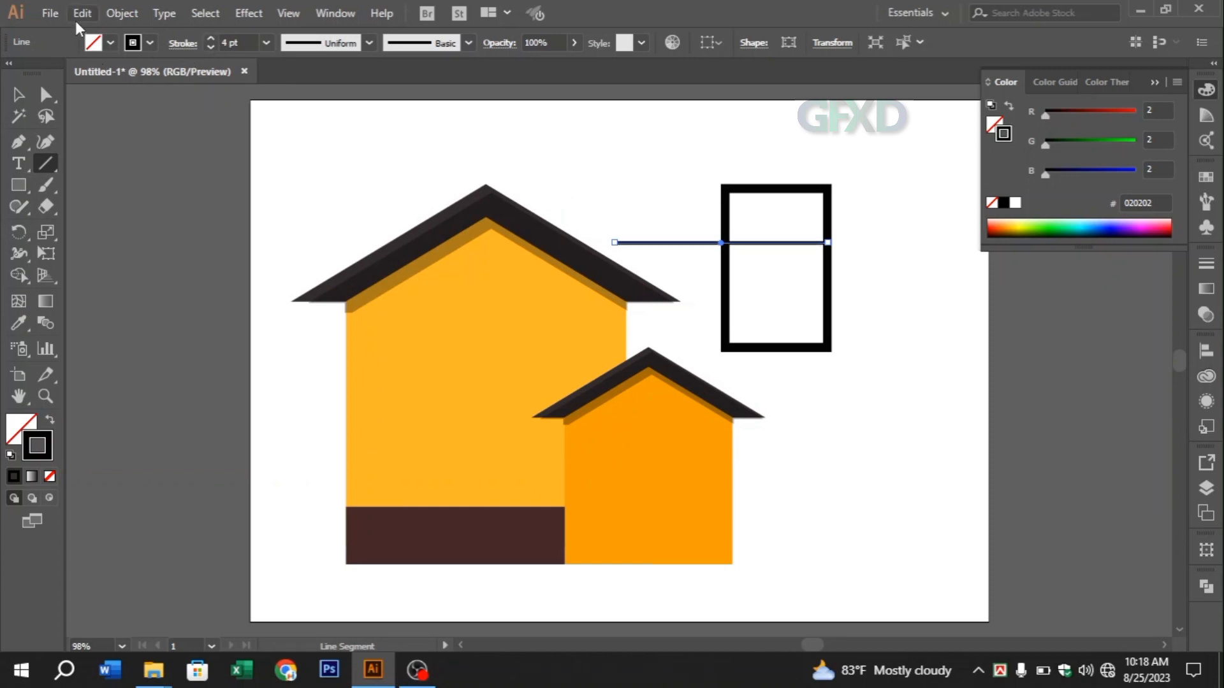
Convert the horizontal crossbar line's stroke to an outlined shape
click(117, 10)
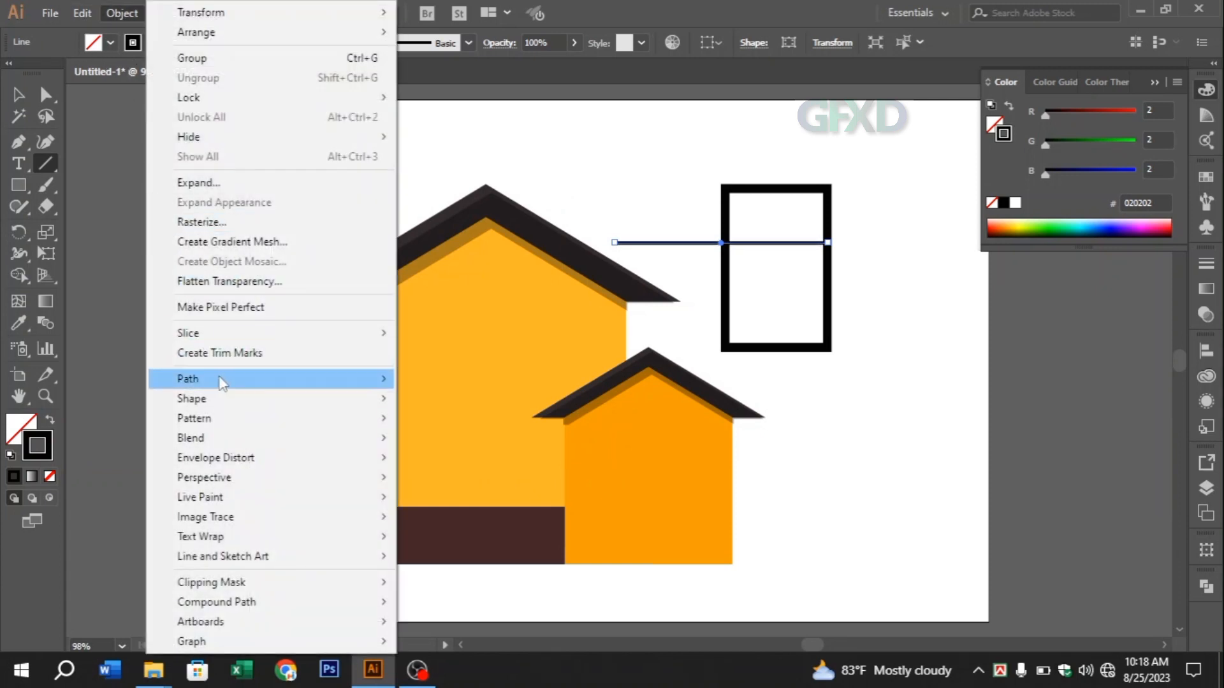
mouse_move(219, 383)
click(469, 423)
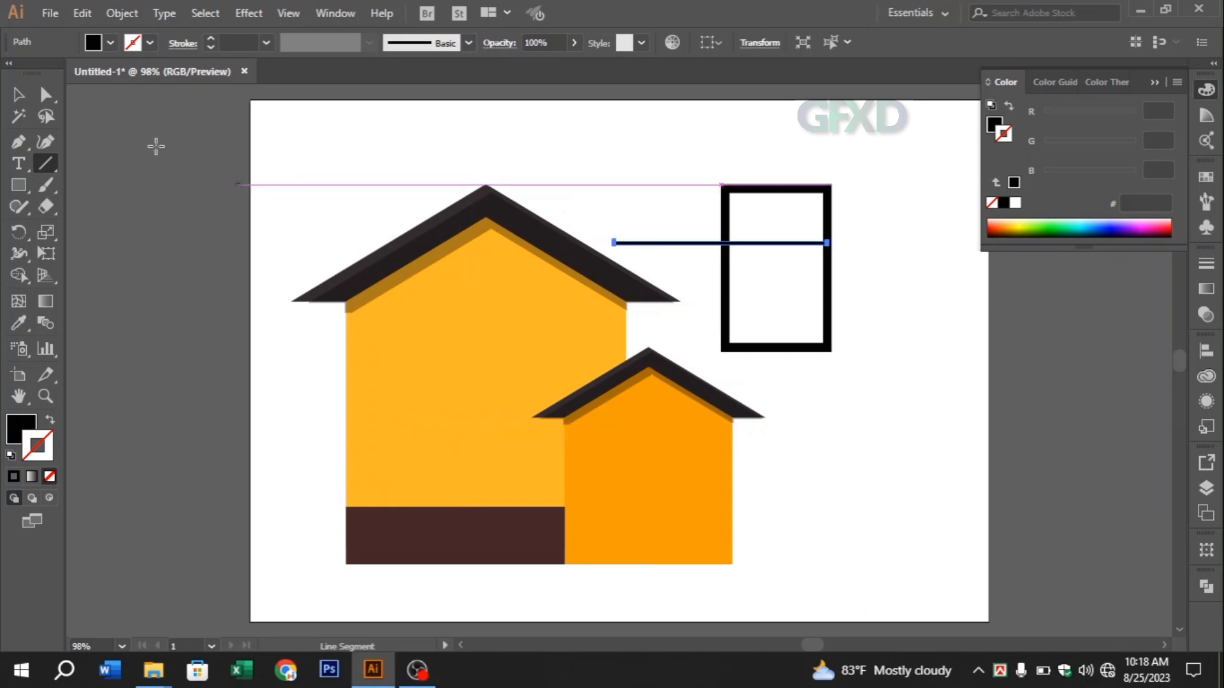
Select the frame and crossbar and remove the crossbar part sticking out beyond the frame's left side with the Shape Builder tool
click(19, 94)
drag(890, 276, 709, 203)
click(19, 275)
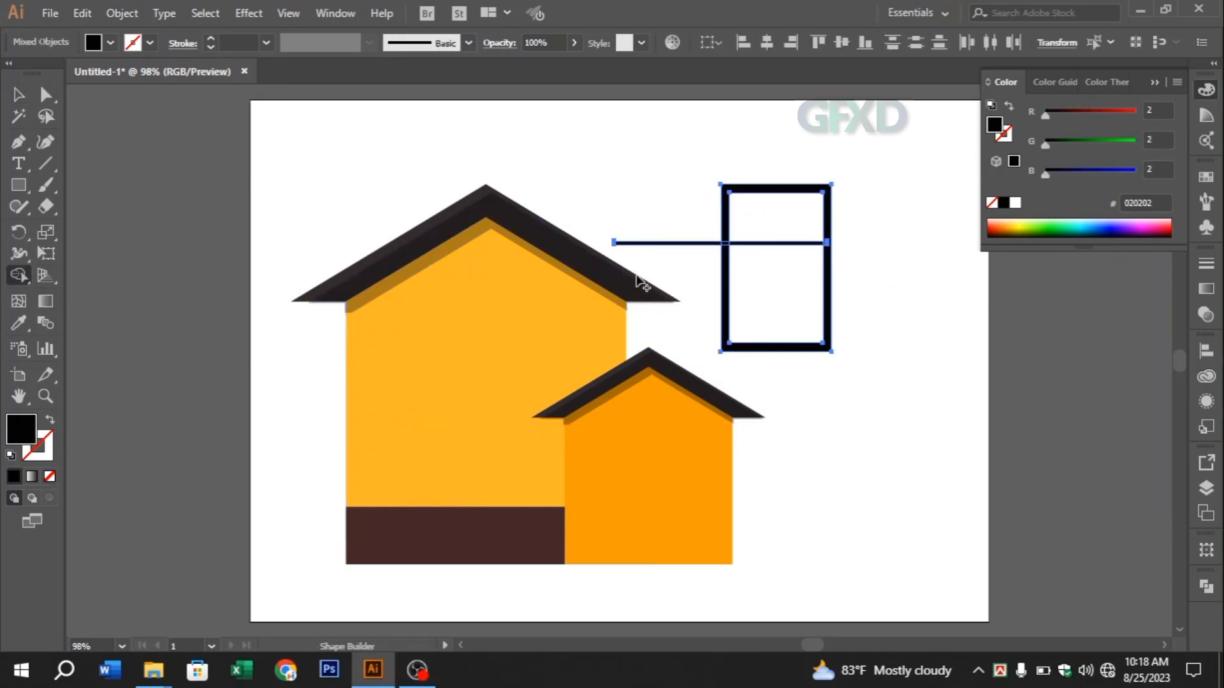
alt+click(701, 243)
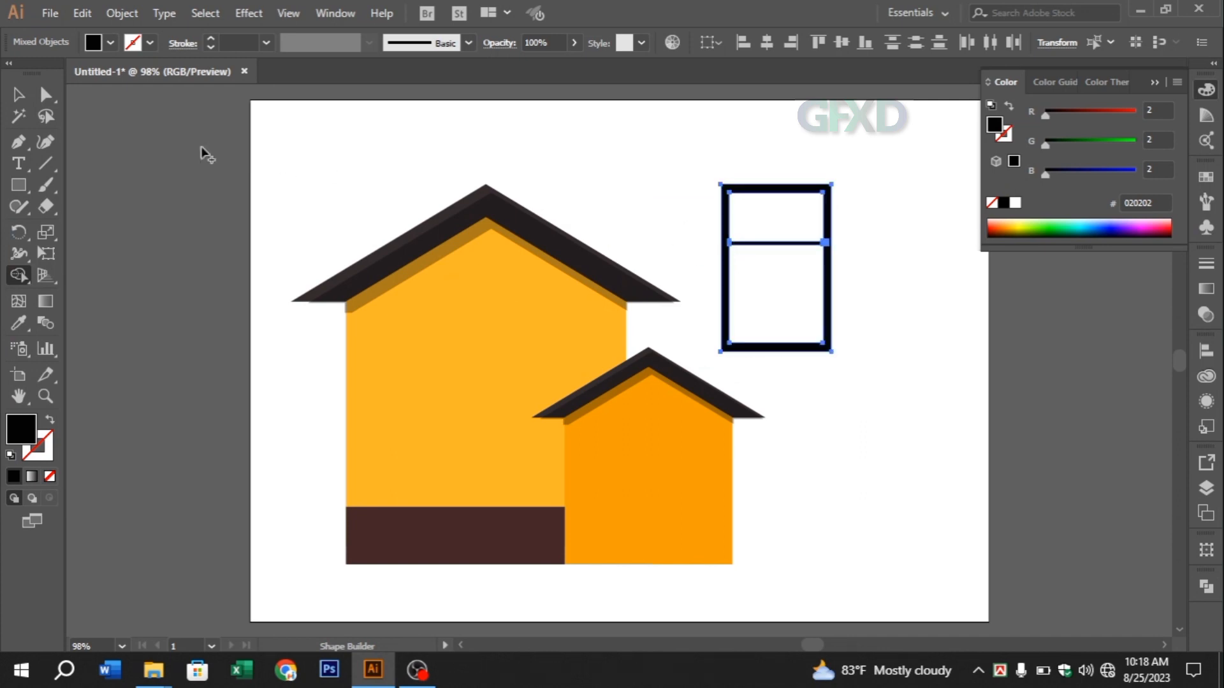
click(18, 94)
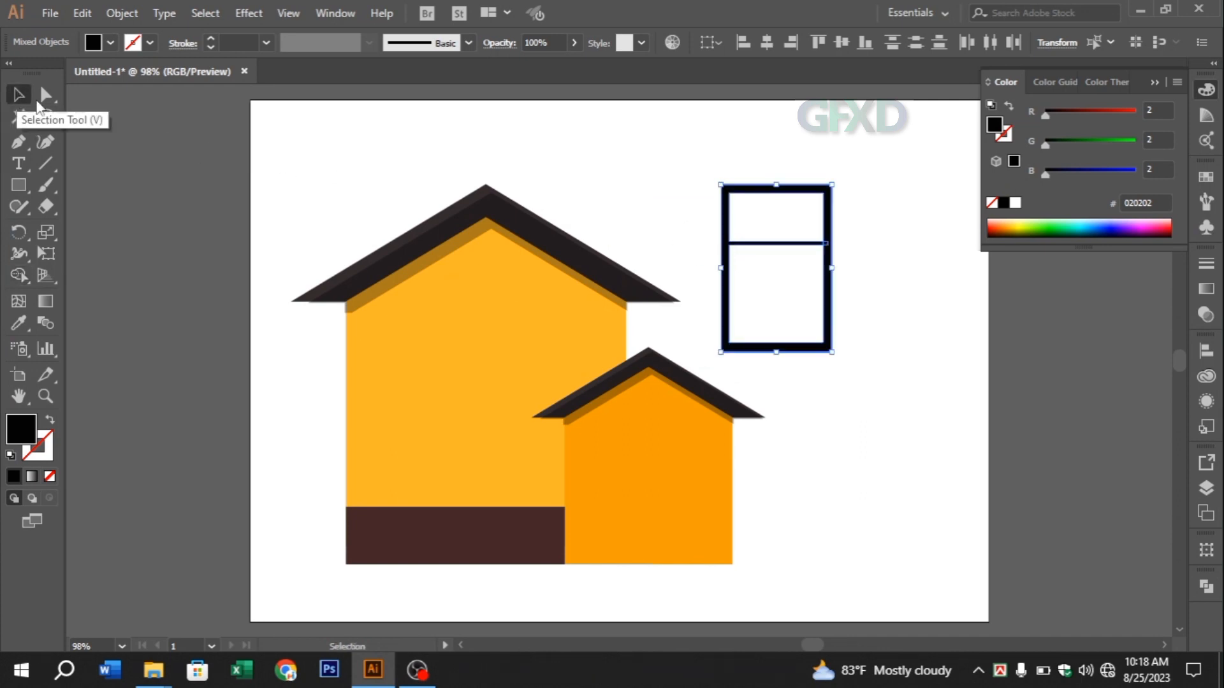
click(871, 250)
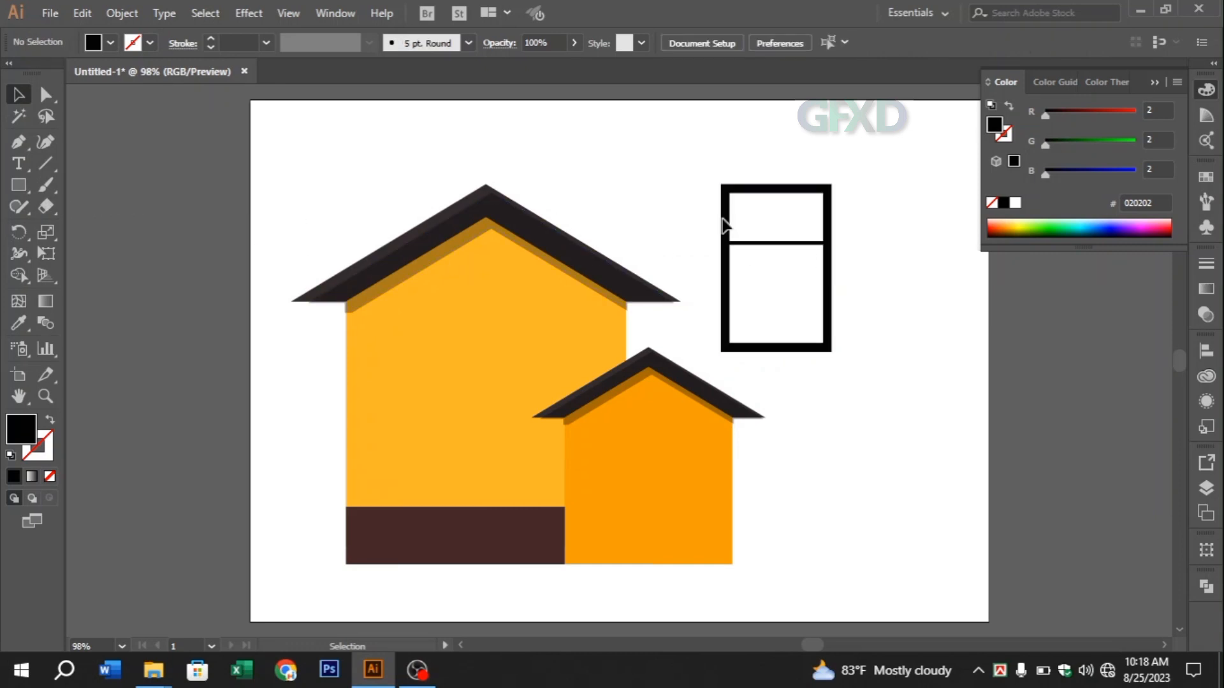
Draw a rectangle covering the window frame's inner opening and set its fill to the blue #369BFF
click(19, 185)
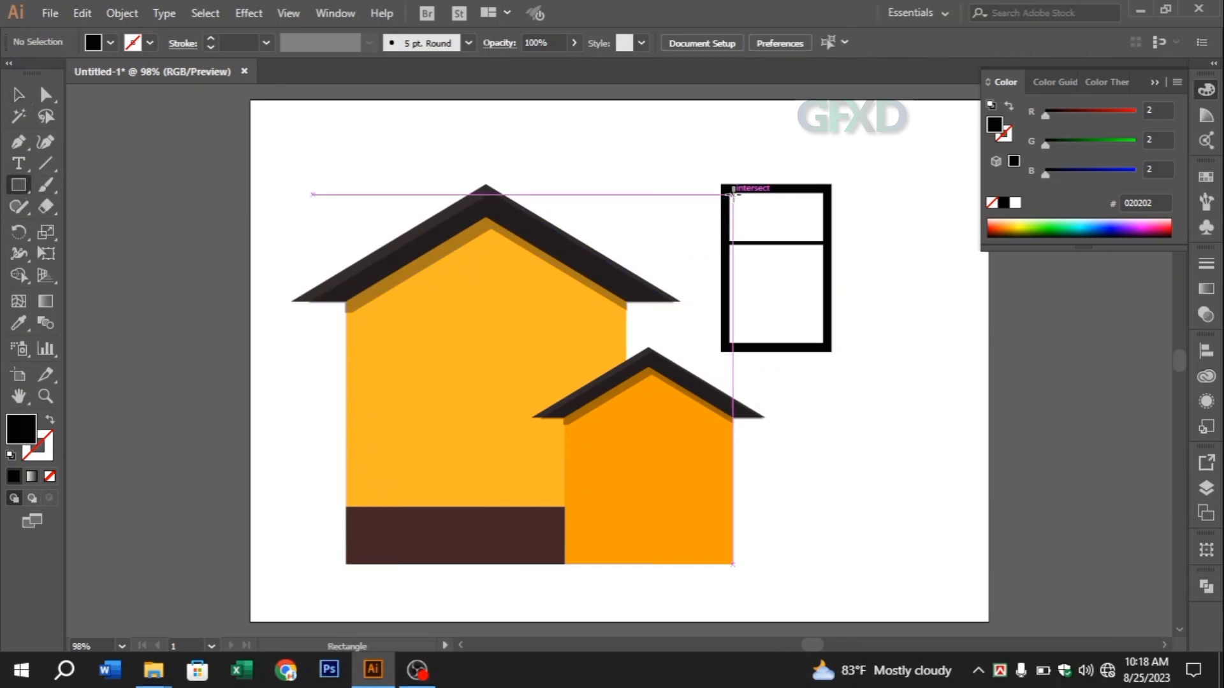
drag(732, 193, 823, 344)
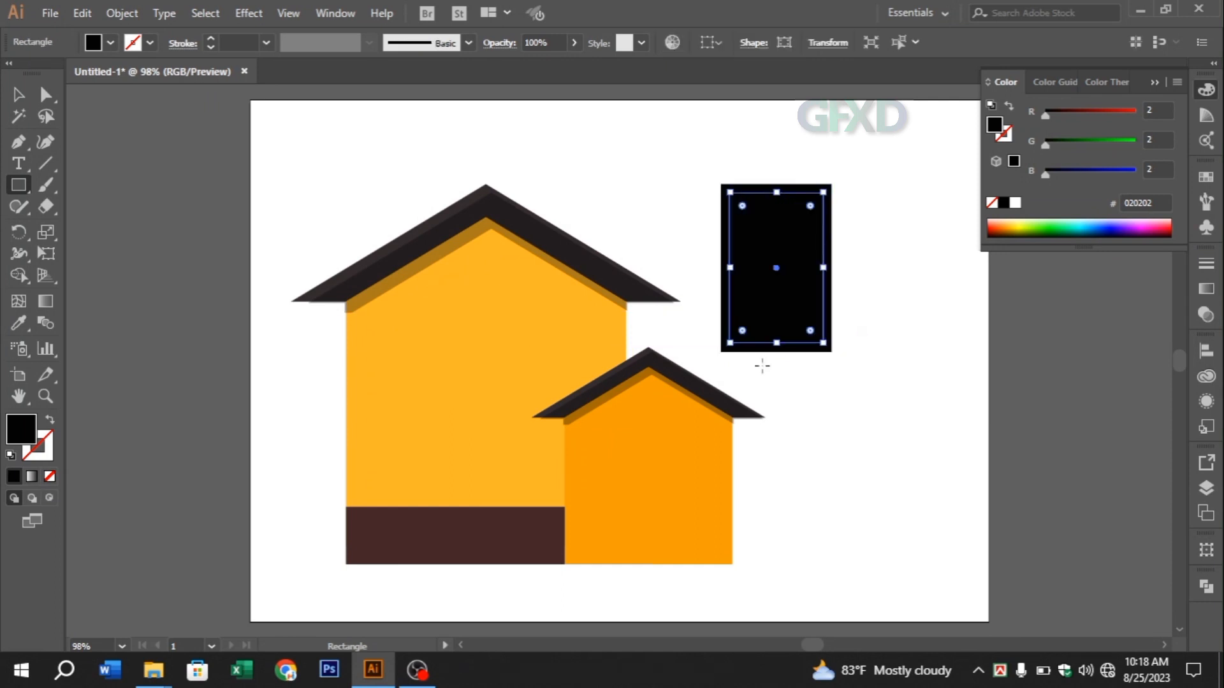
double_click(30, 438)
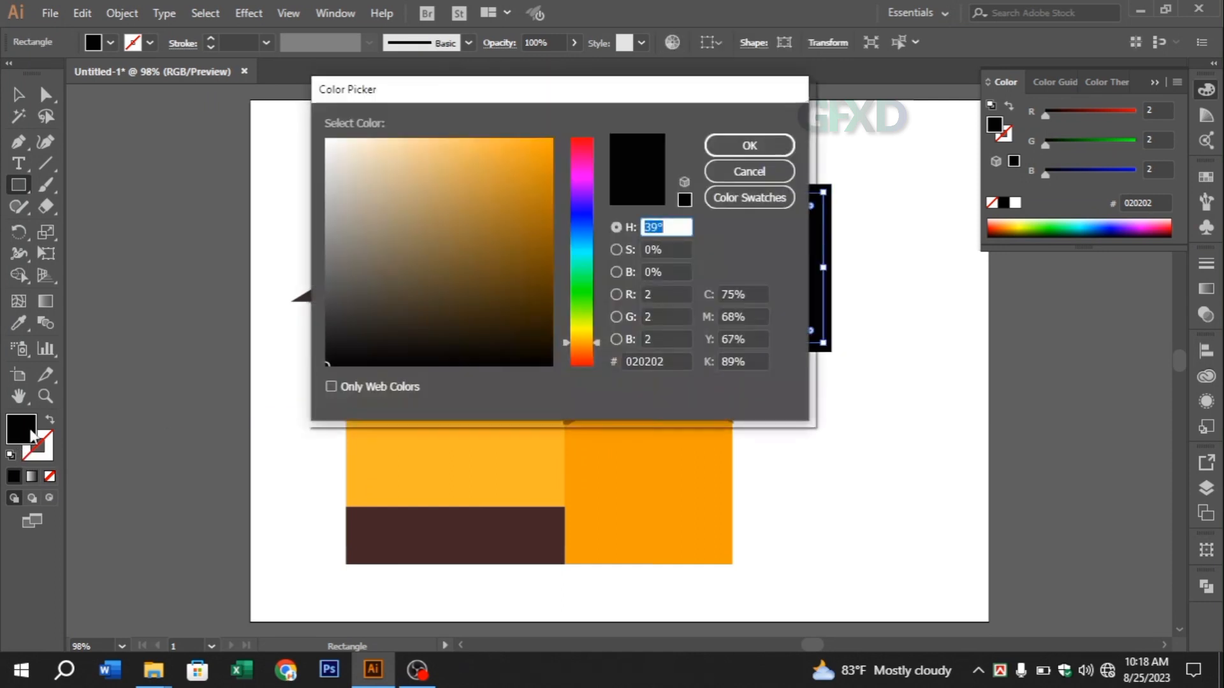
mouse_move(342, 303)
mouse_down()
mouse_move(328, 304)
mouse_move(321, 272)
mouse_up()
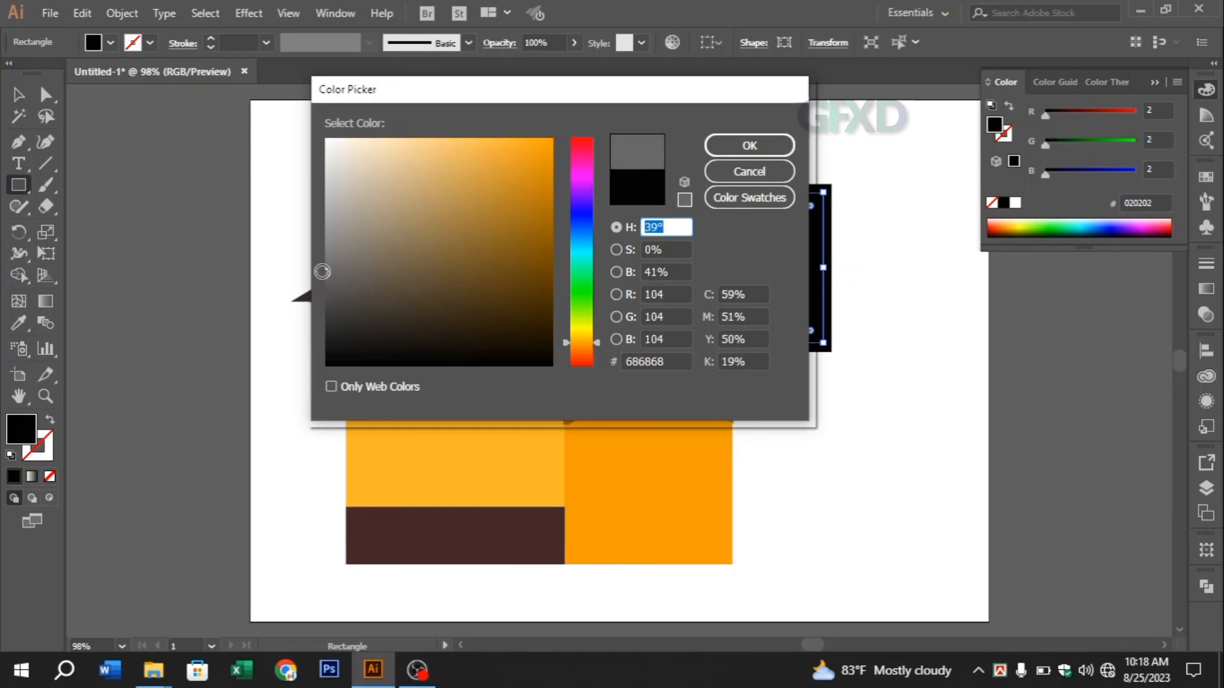
drag(586, 262, 582, 234)
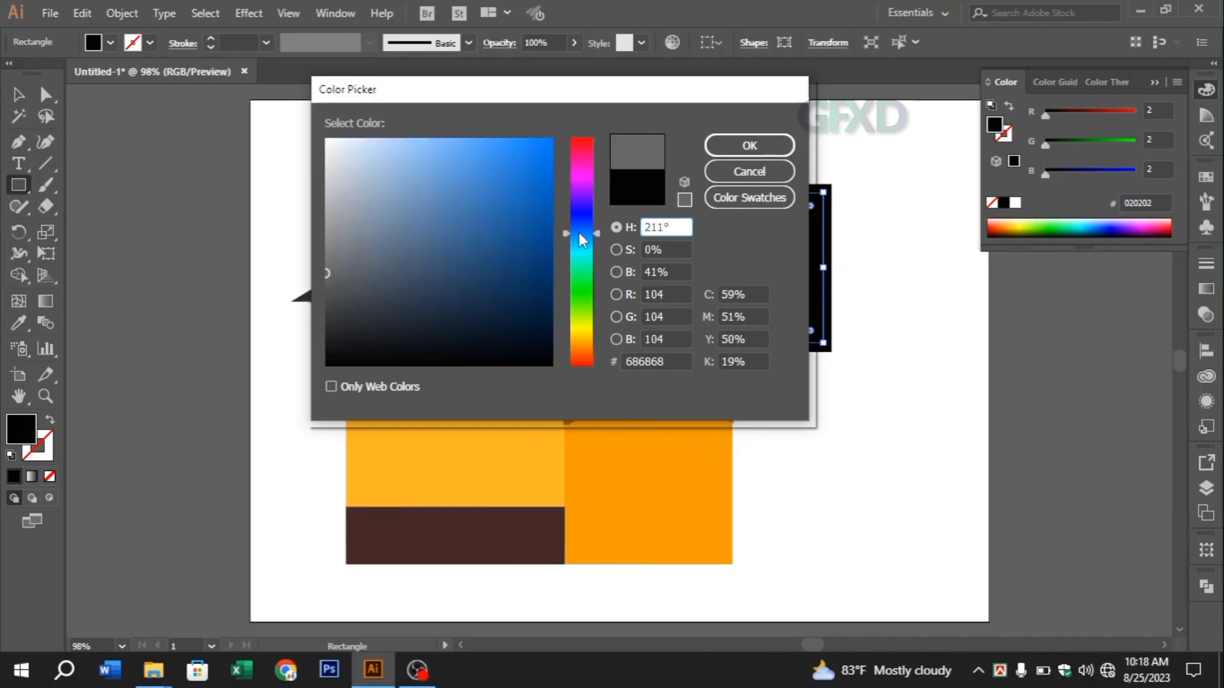
click(470, 152)
click(450, 135)
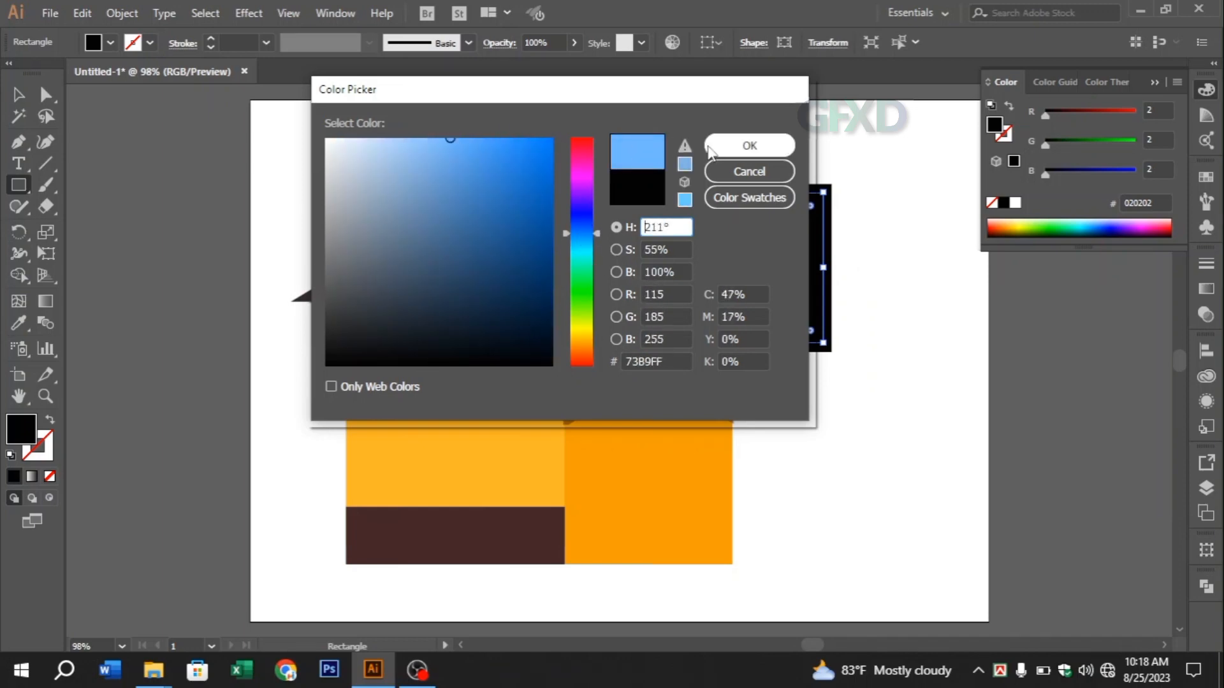
click(491, 135)
click(506, 135)
click(725, 148)
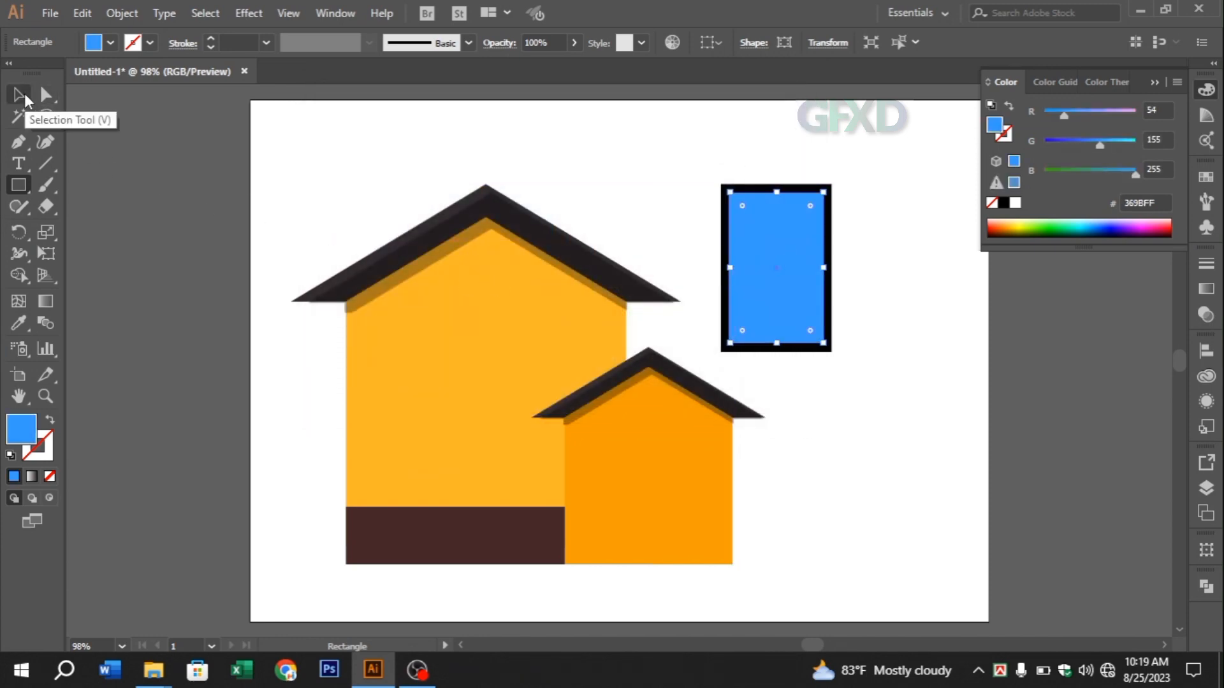
Send the blue pane behind the frame and crossbar, and paste a copy of the pane in front of it
click(21, 95)
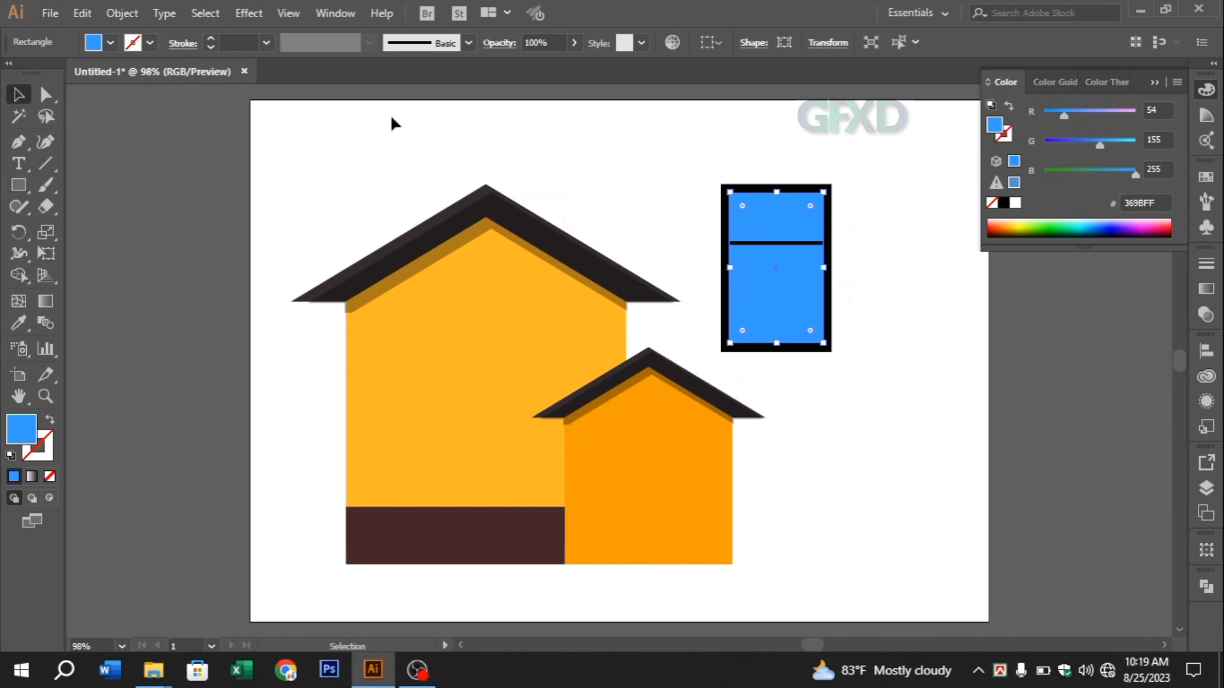
click(892, 237)
click(779, 275)
click(82, 13)
click(105, 100)
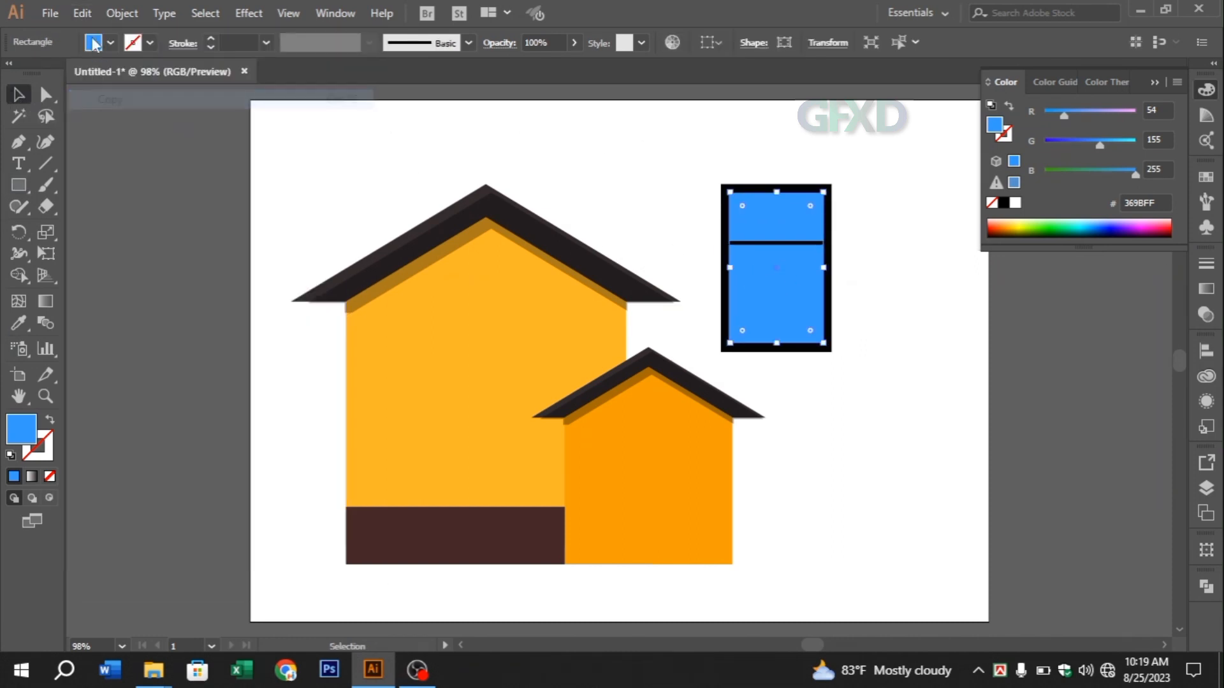
click(82, 13)
click(133, 138)
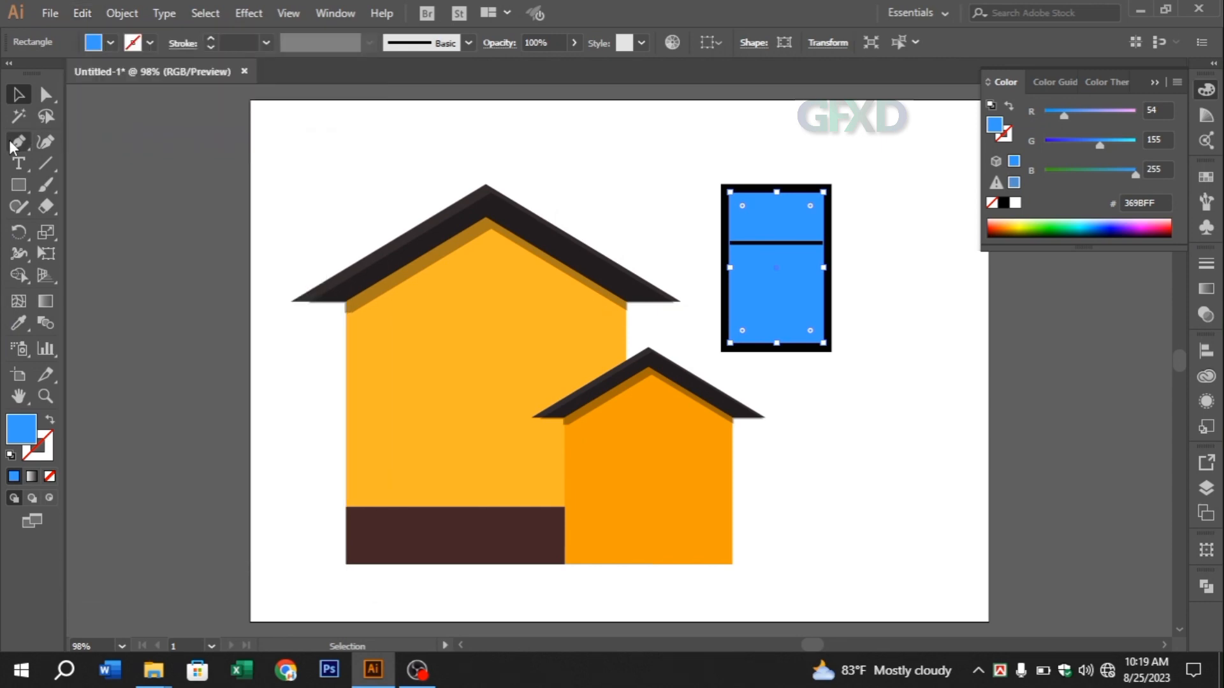
Delete the upper-right anchor point of the copied pane to turn it into a triangle
drag(13, 141, 70, 185)
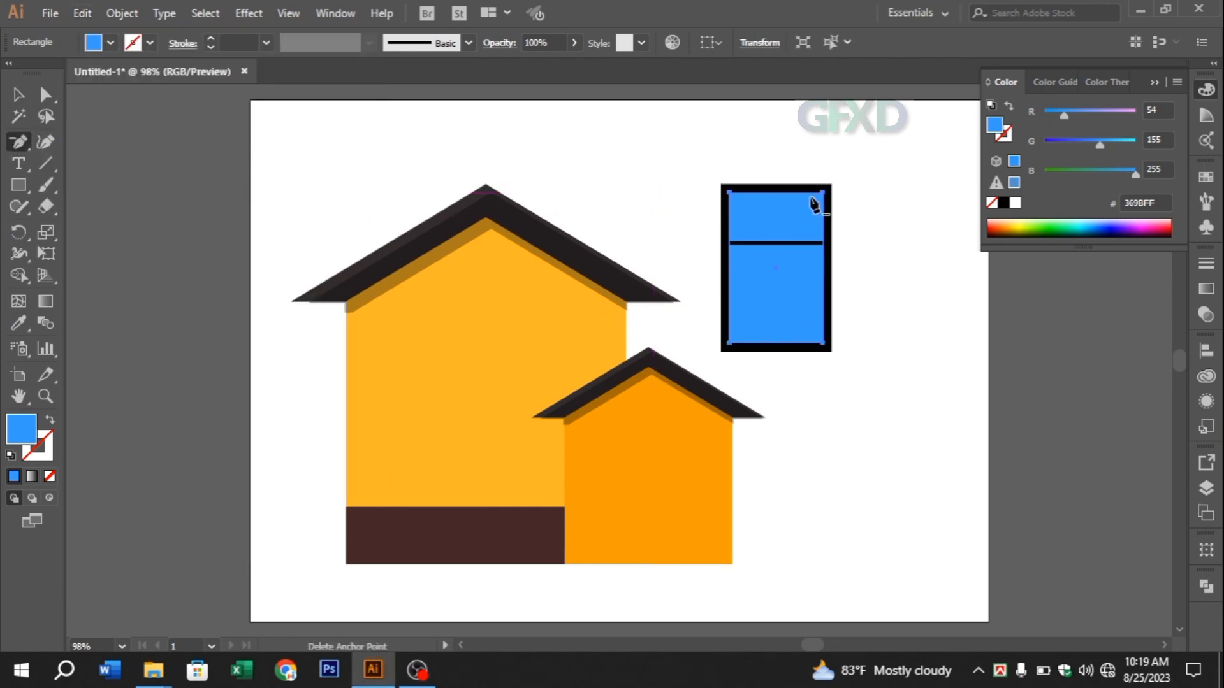
click(825, 199)
click(18, 95)
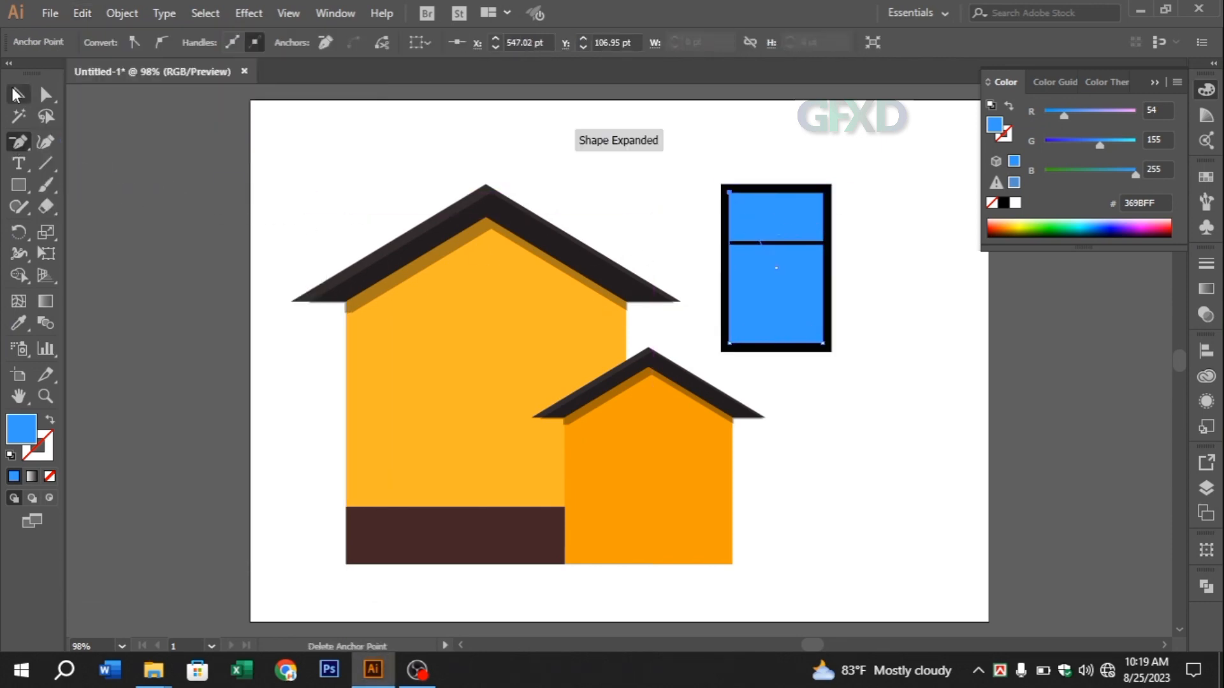
Set the triangular pane copy's fill to the lighter blue #5AB5FF
double_click(22, 433)
mouse_move(468, 144)
mouse_down()
mouse_move(445, 141)
mouse_move(470, 137)
mouse_up()
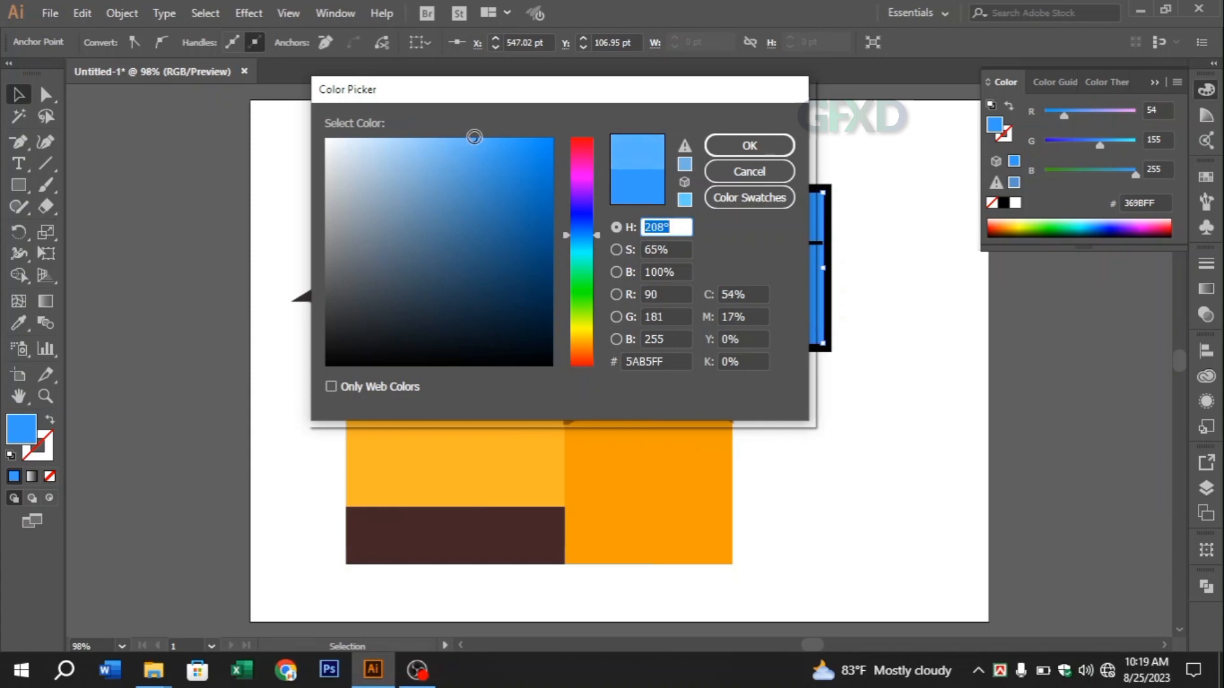
click(730, 147)
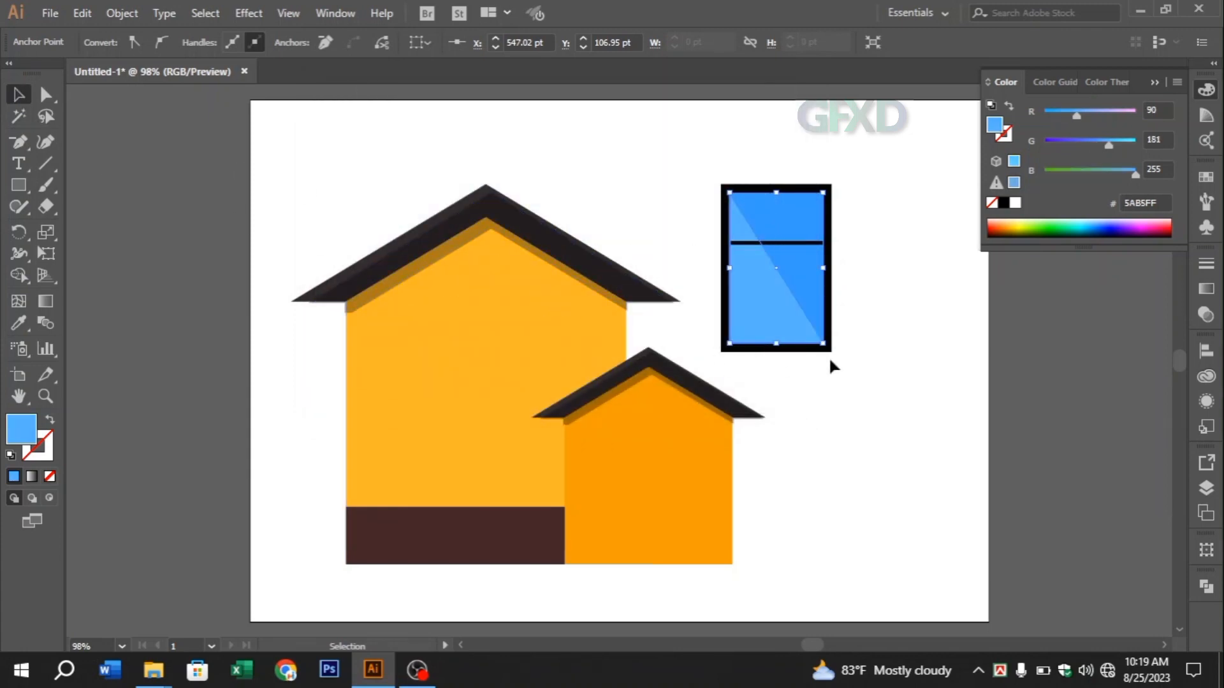
Shrink the reflection triangle about its centre inside the pane and set its fill to the pale blue #9FD8FF
drag(825, 346, 813, 328)
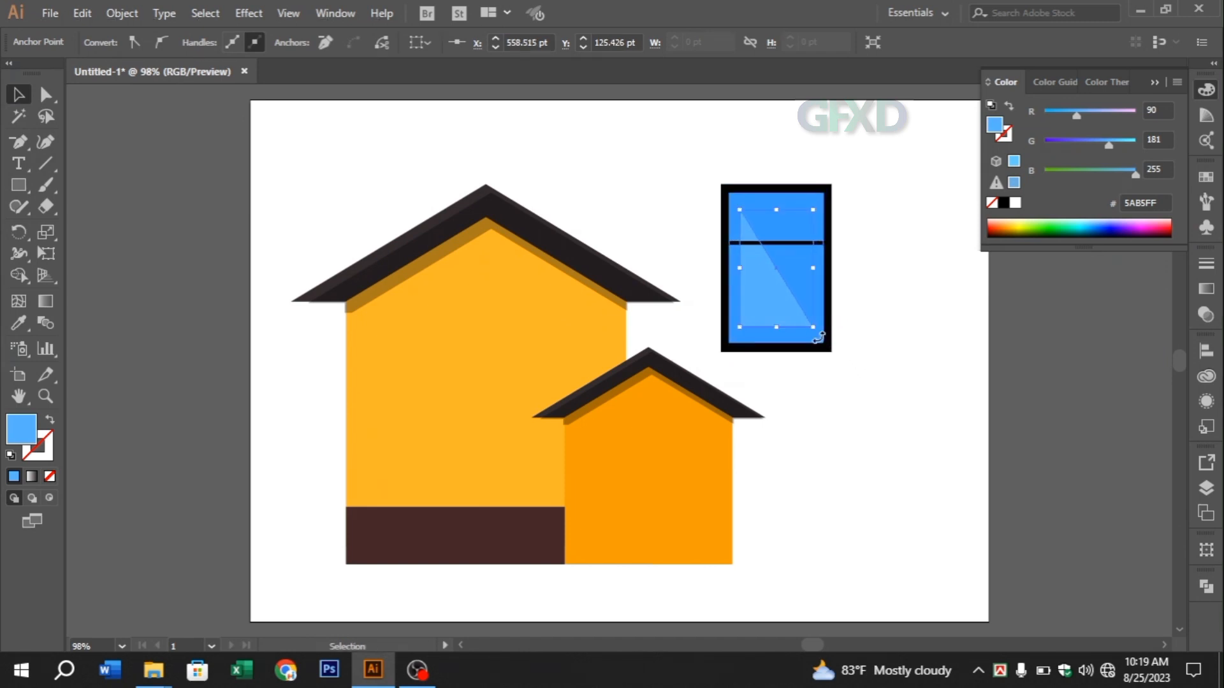
double_click(22, 428)
drag(431, 140, 410, 131)
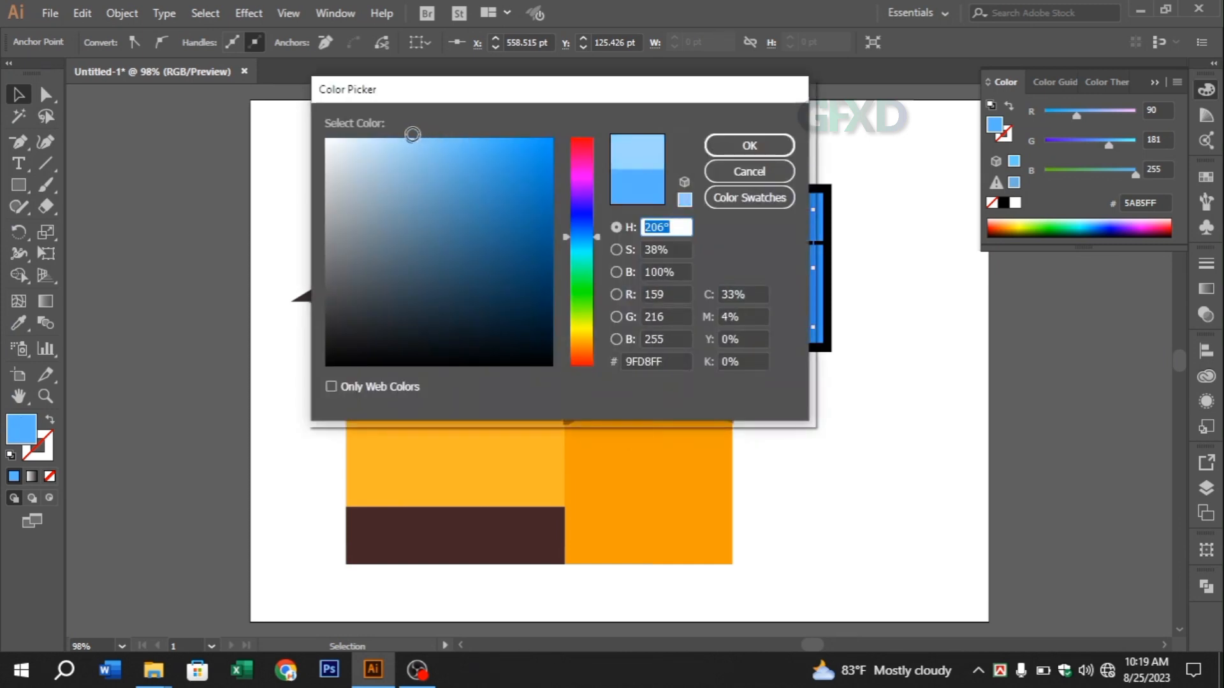
click(749, 145)
click(891, 288)
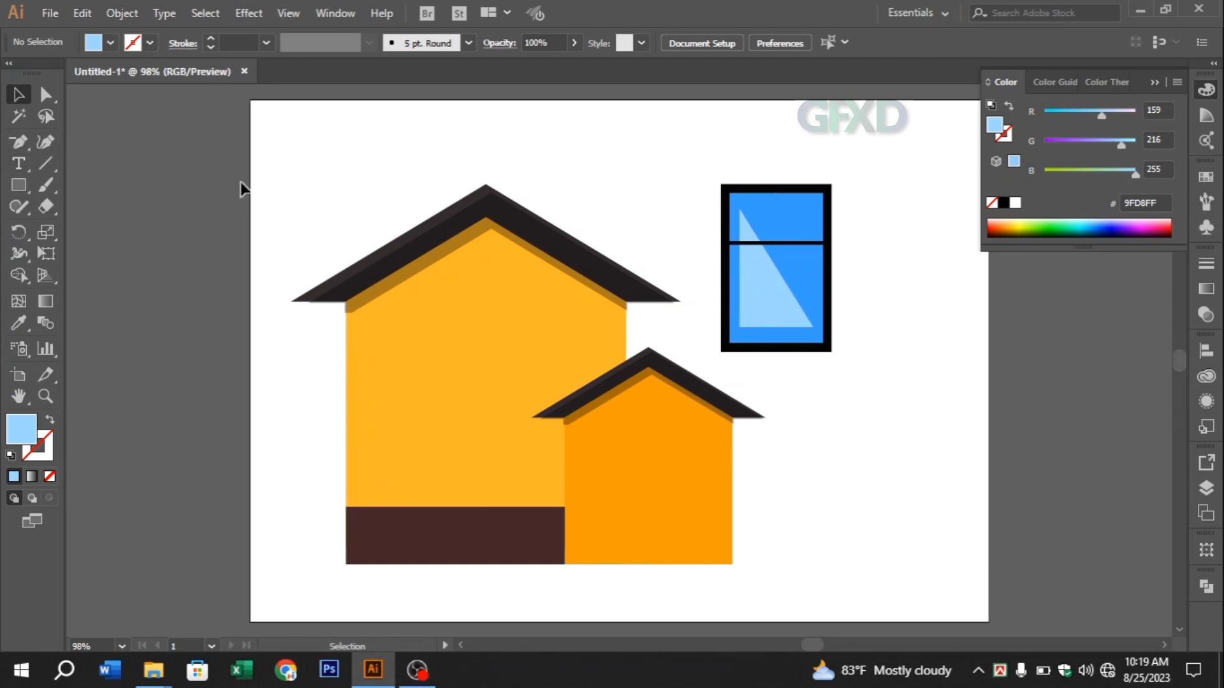
Draw a three-point open path with the Pen tool along the window pane's left and upper inner edges
click(727, 224)
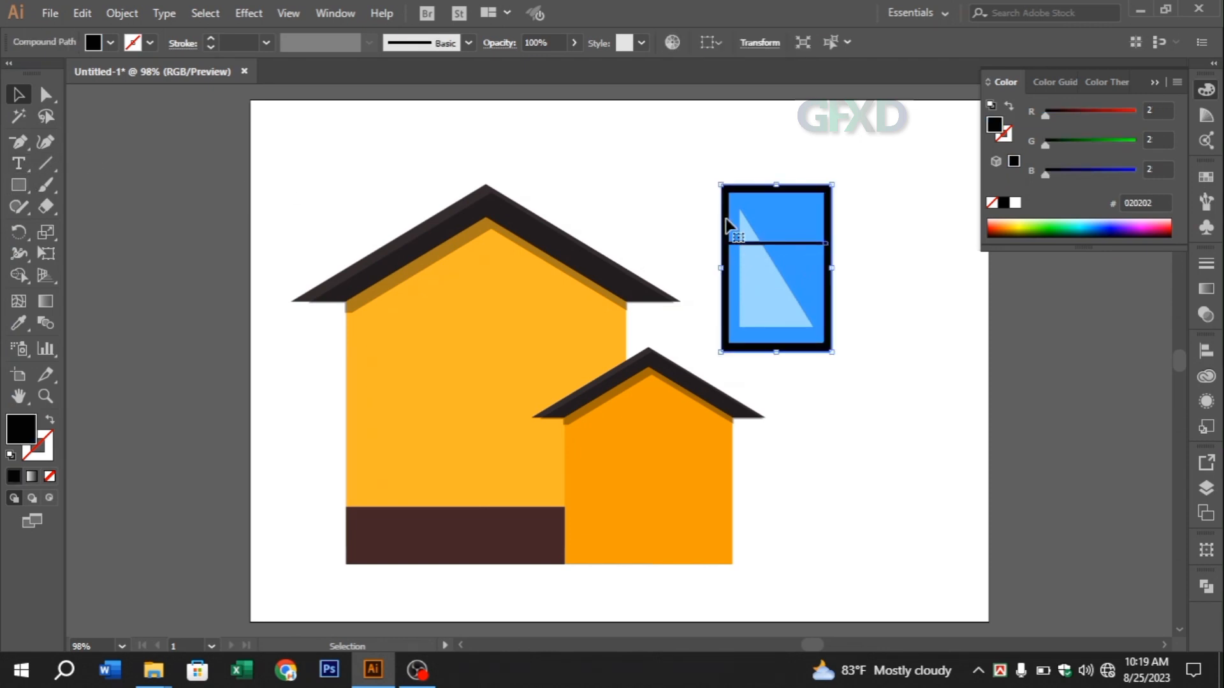
click(684, 178)
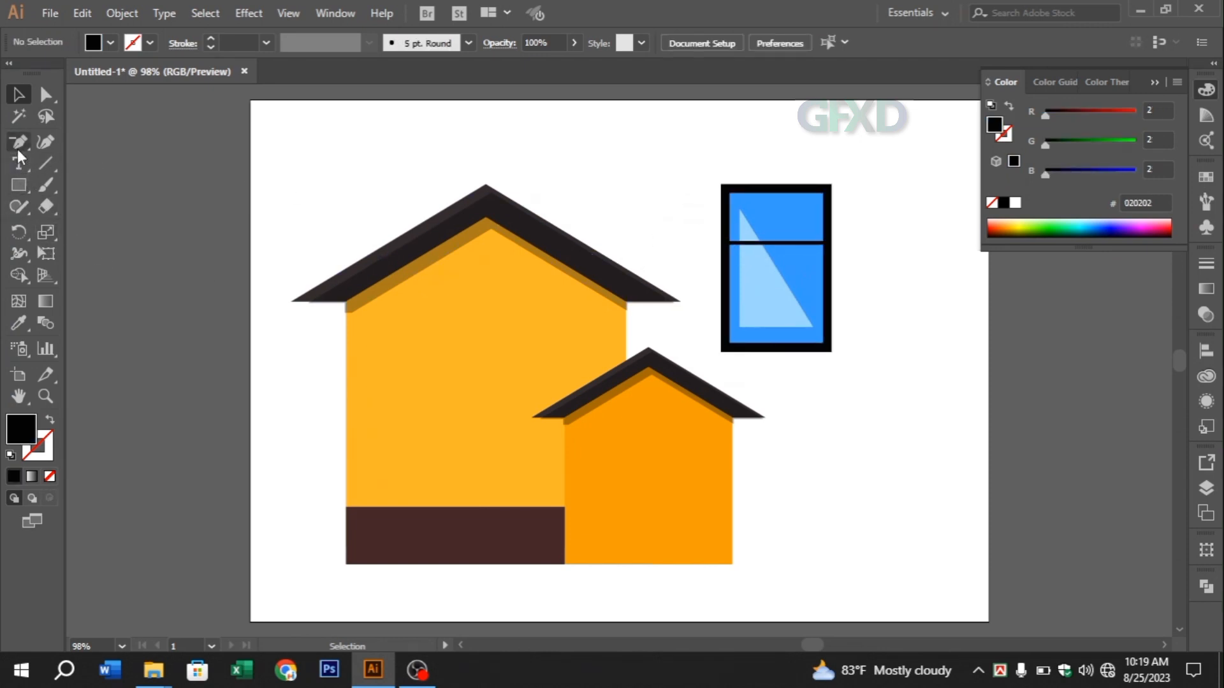
drag(17, 142, 83, 136)
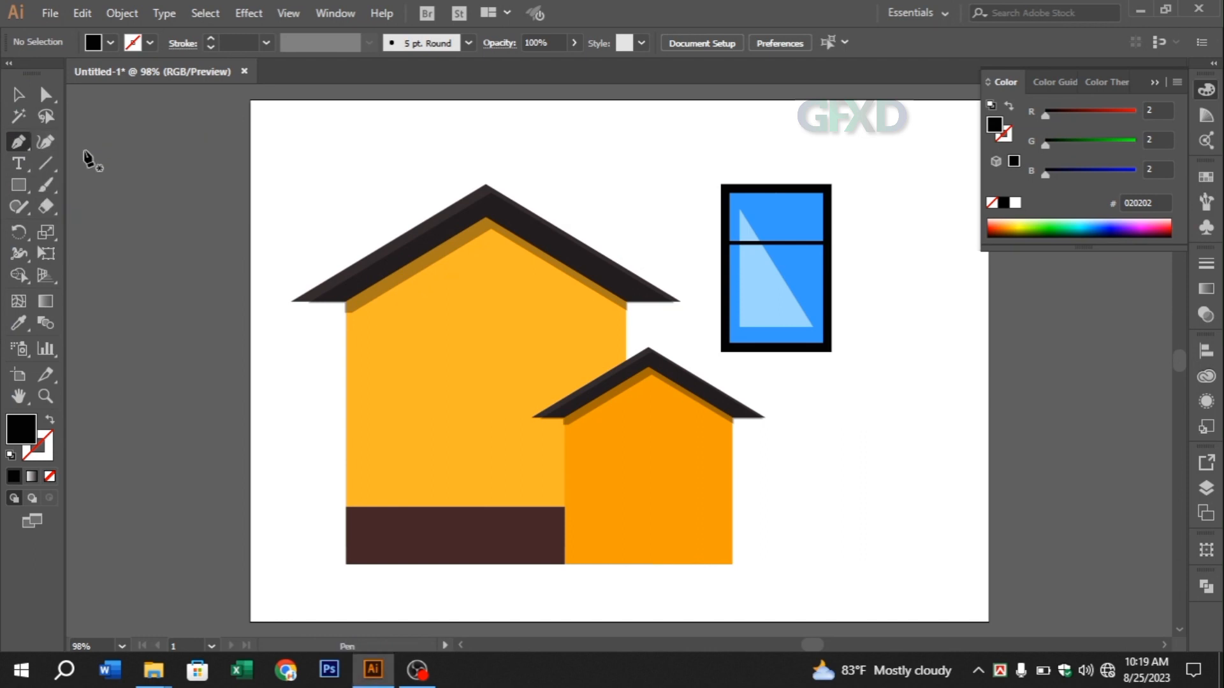
click(736, 344)
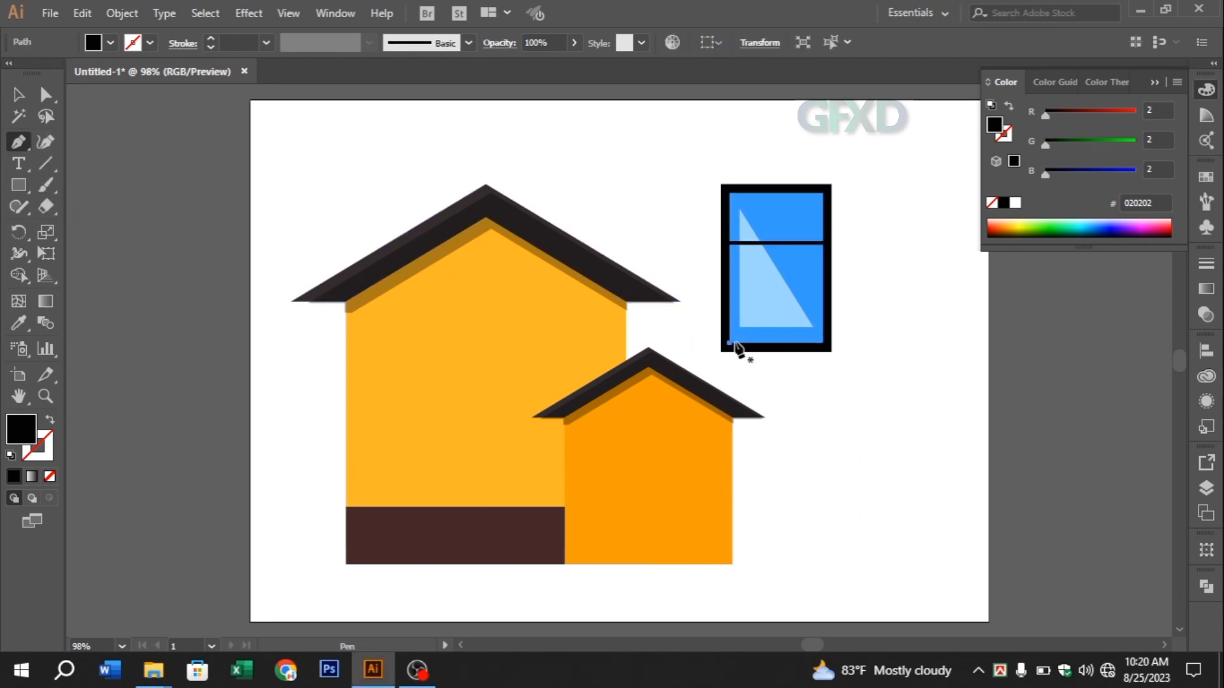
click(730, 193)
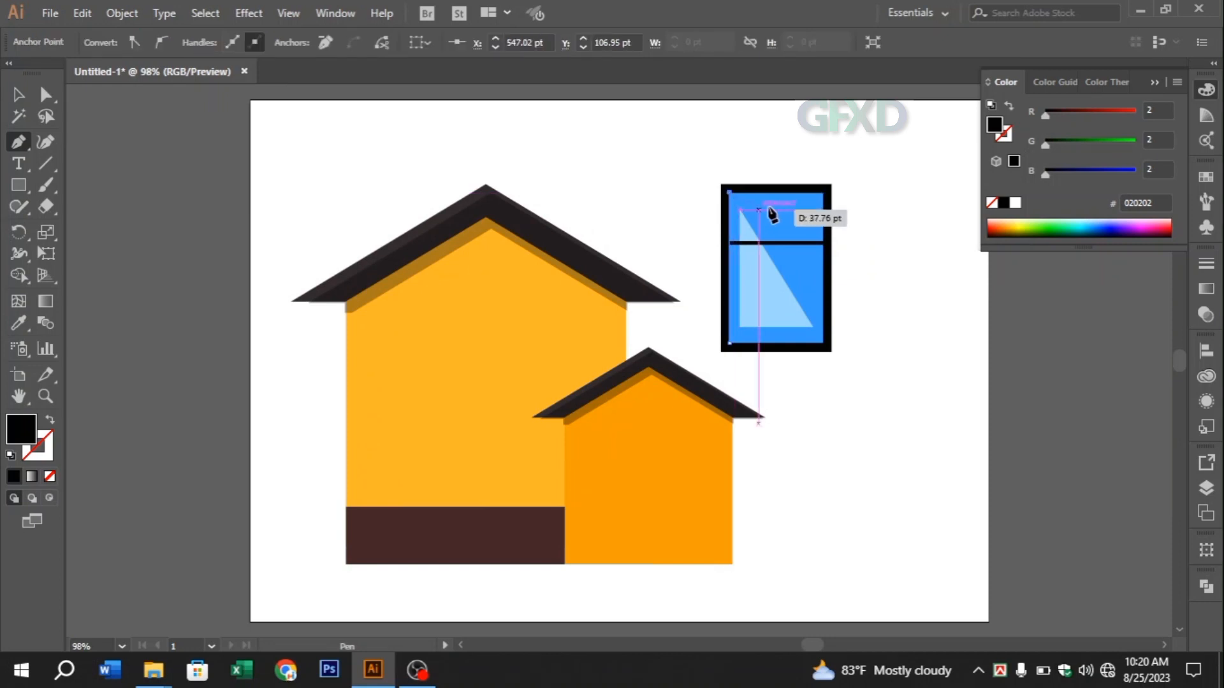
click(822, 193)
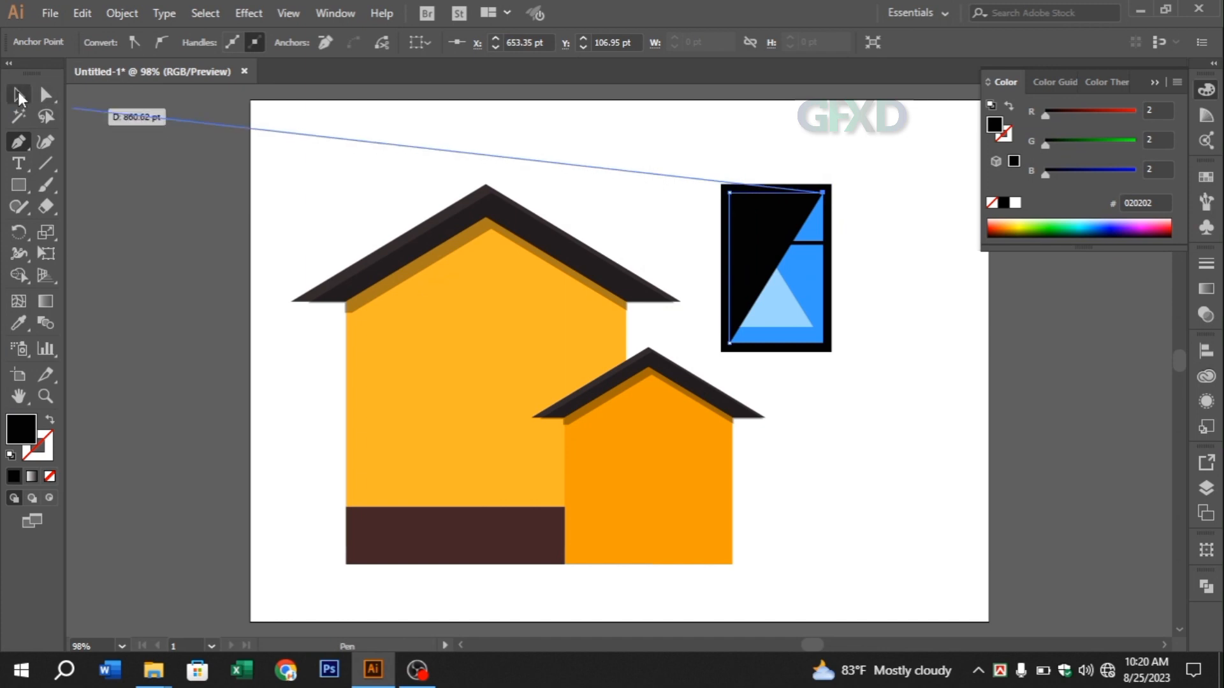
Swap the new path's black fill for a black stroke with no fill, and move the path to the empty area right of the window
click(19, 94)
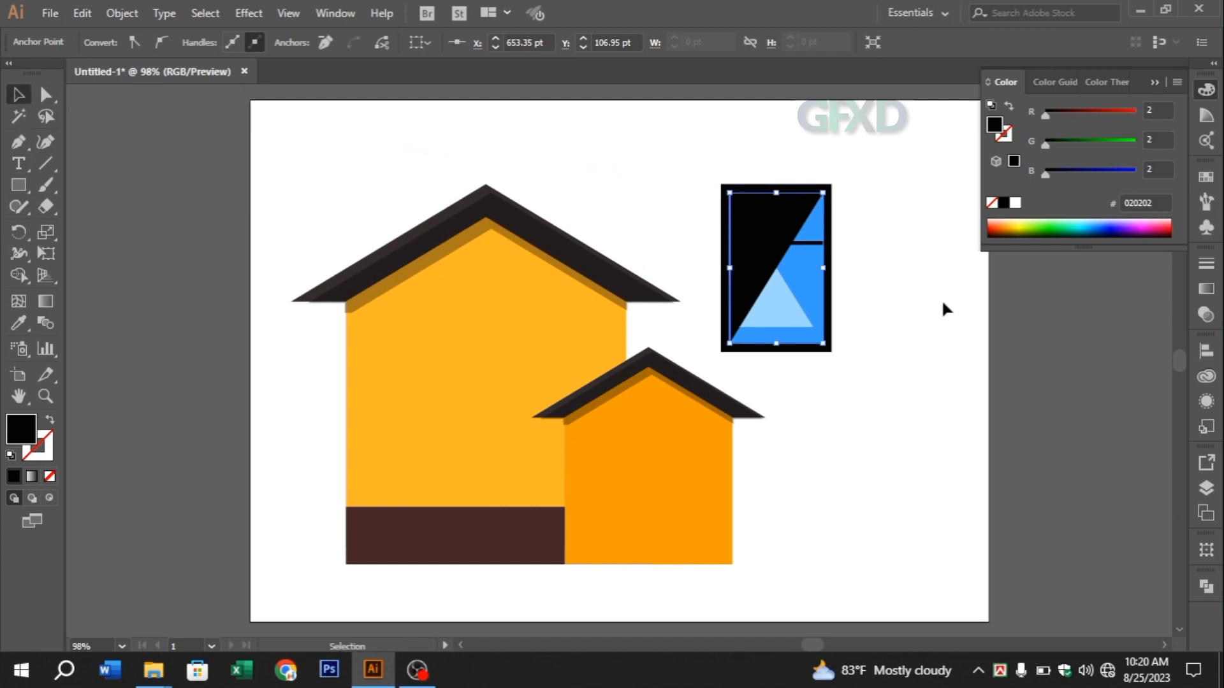
key(Right)
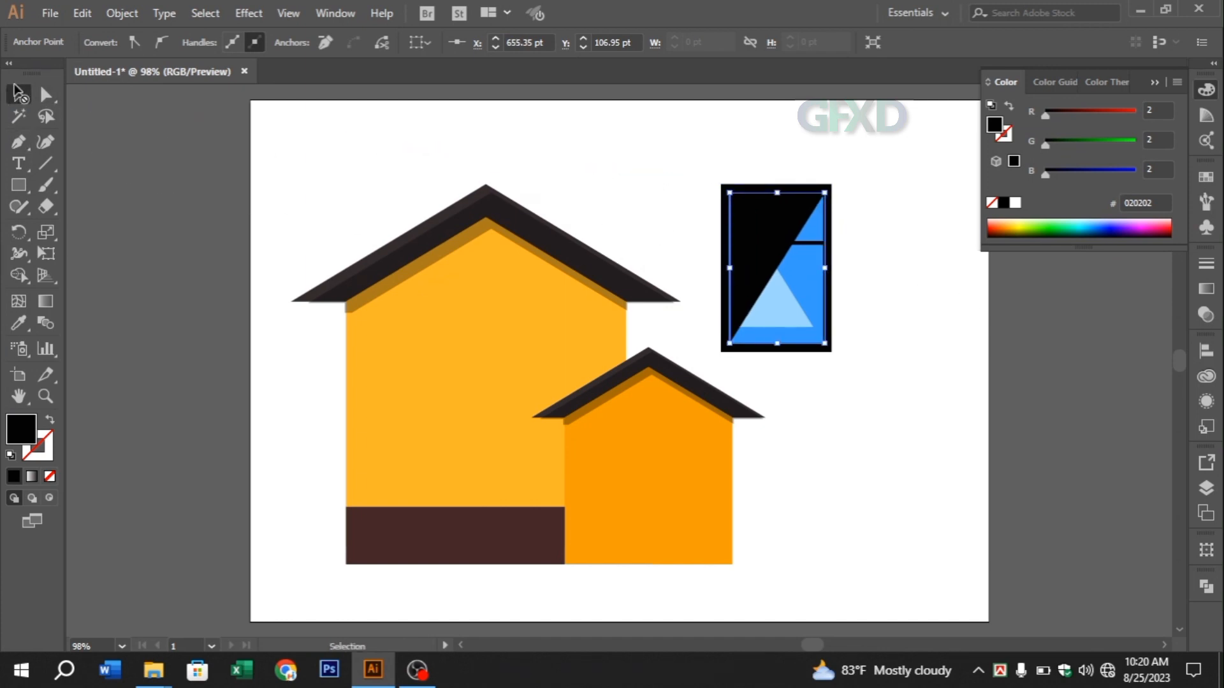
click(271, 143)
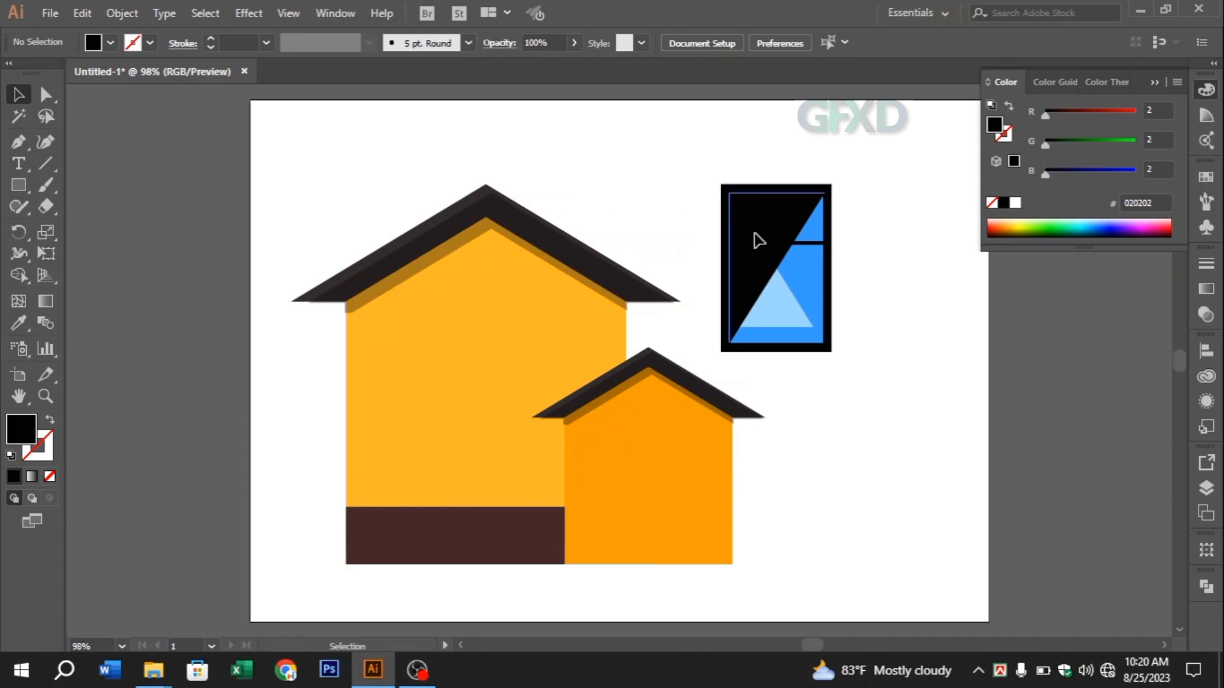
drag(758, 241, 764, 245)
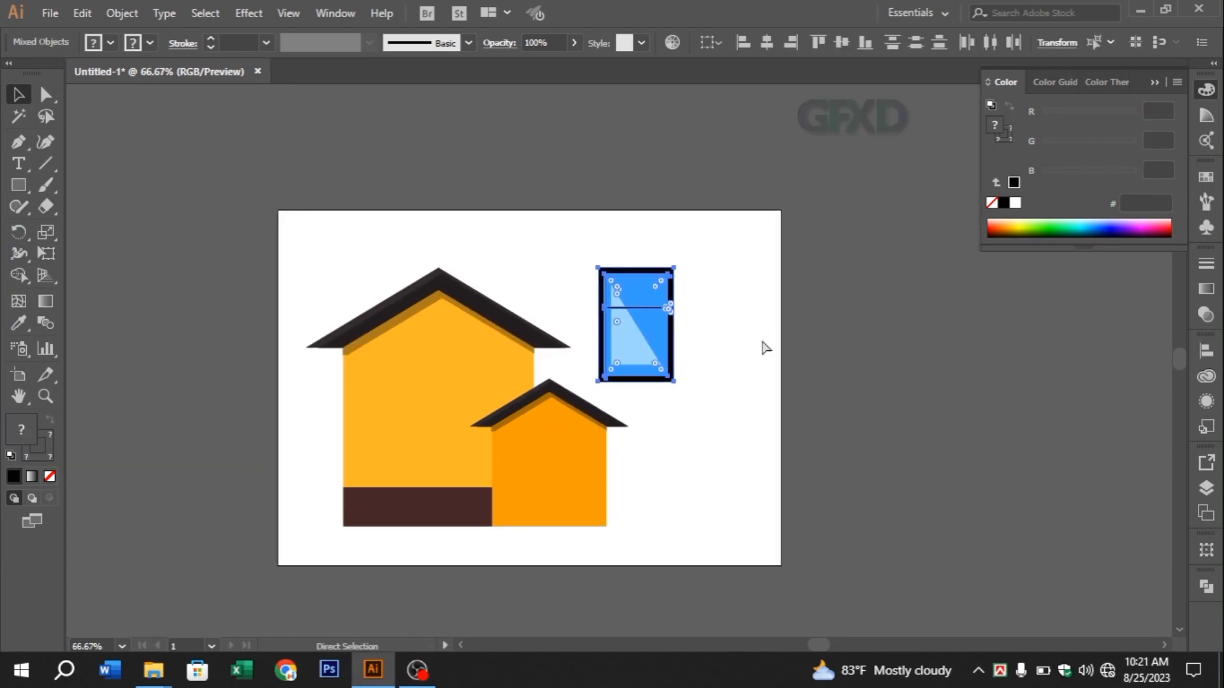
key(ctrl+equal)
key(ctrl+equal)
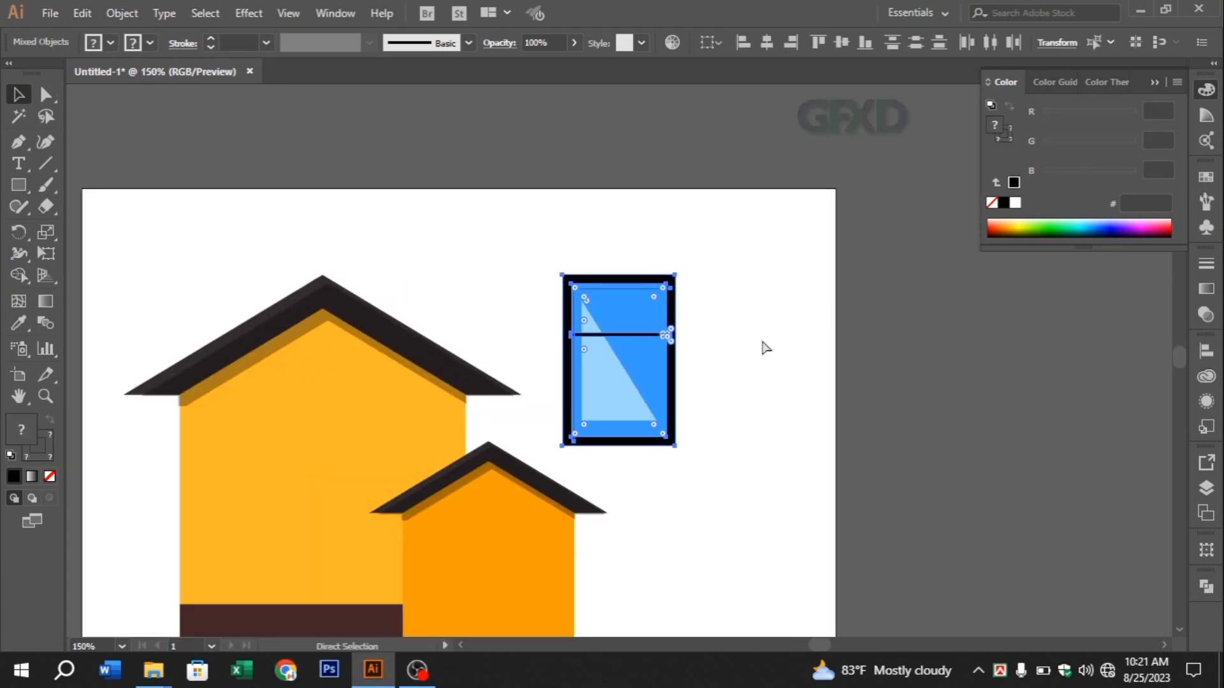
key(ctrl+equal)
drag(760, 338, 849, 278)
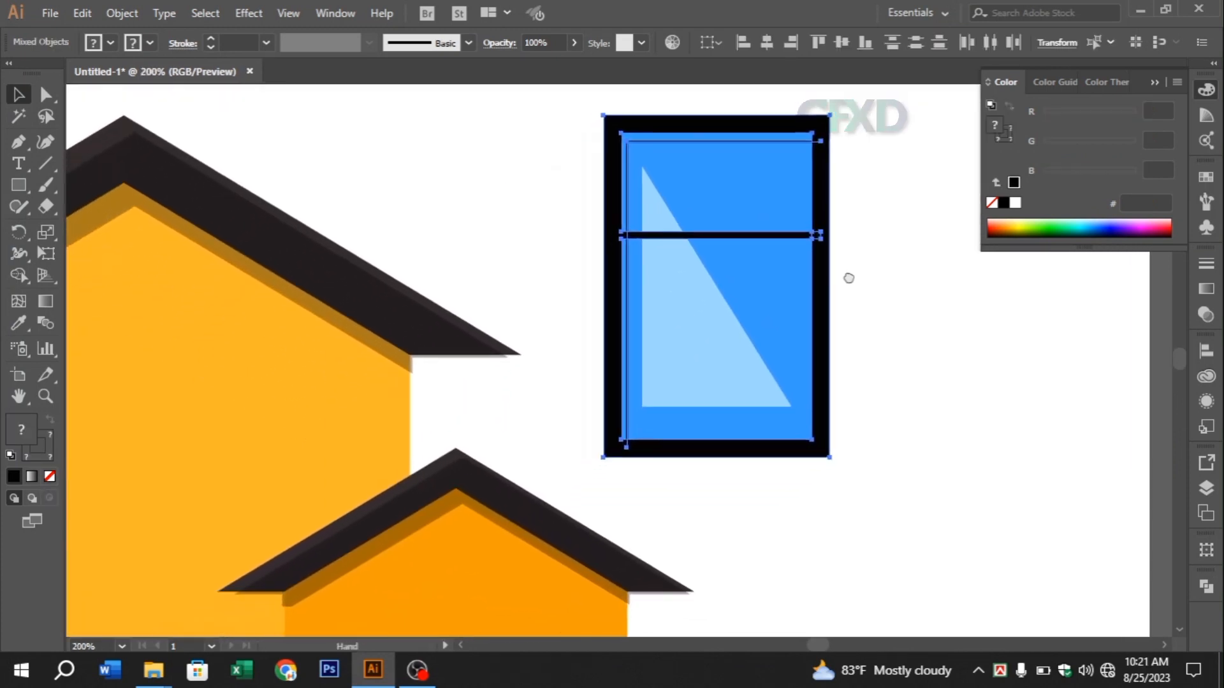
click(866, 310)
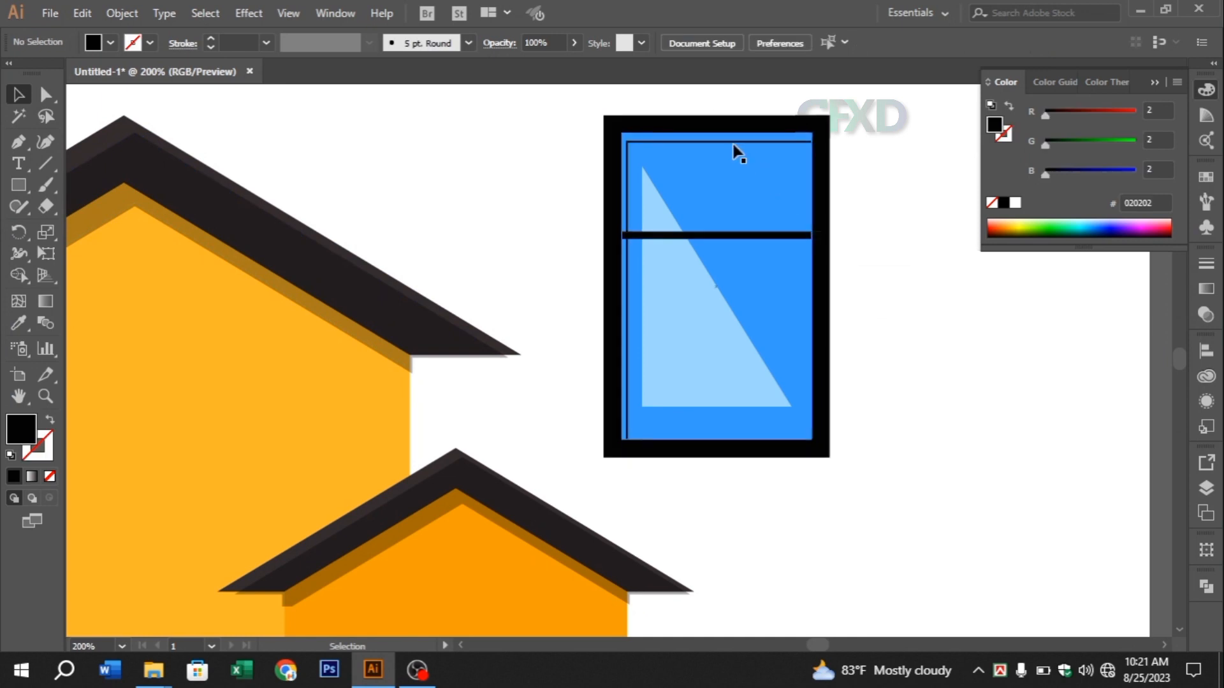
click(733, 144)
drag(732, 143, 970, 315)
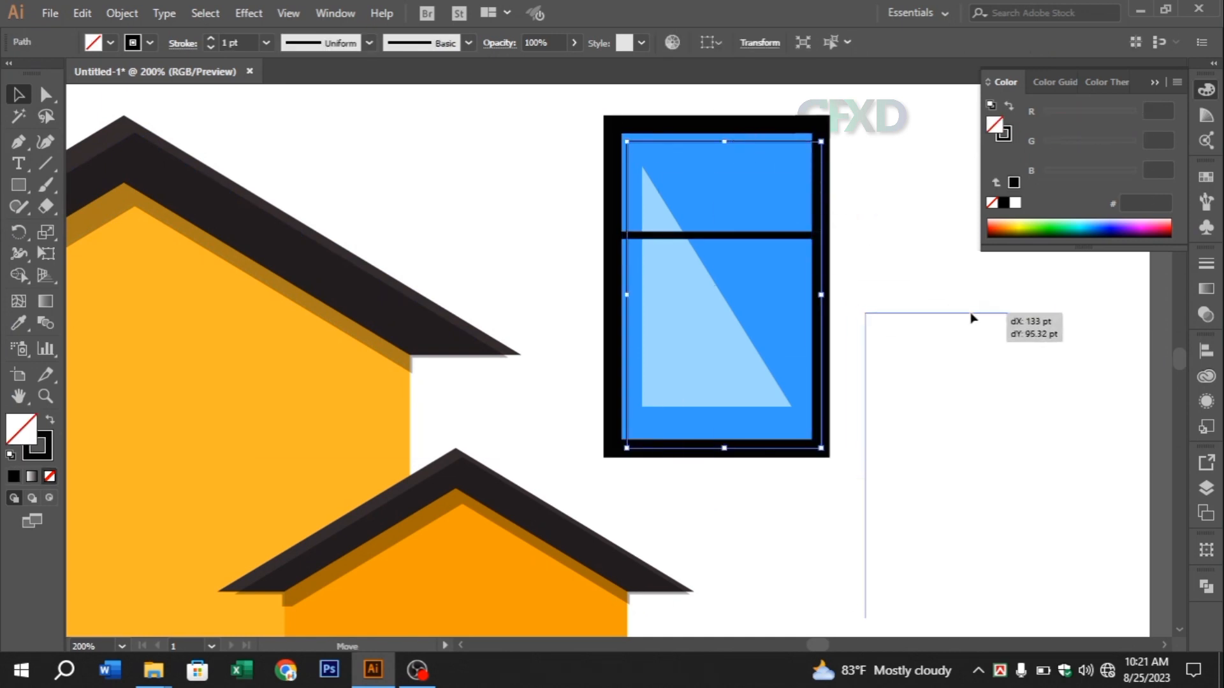
Thicken the L-shaped path's stroke and convert it into a filled shape with Outline Stroke
click(211, 39)
click(210, 38)
click(210, 39)
click(210, 38)
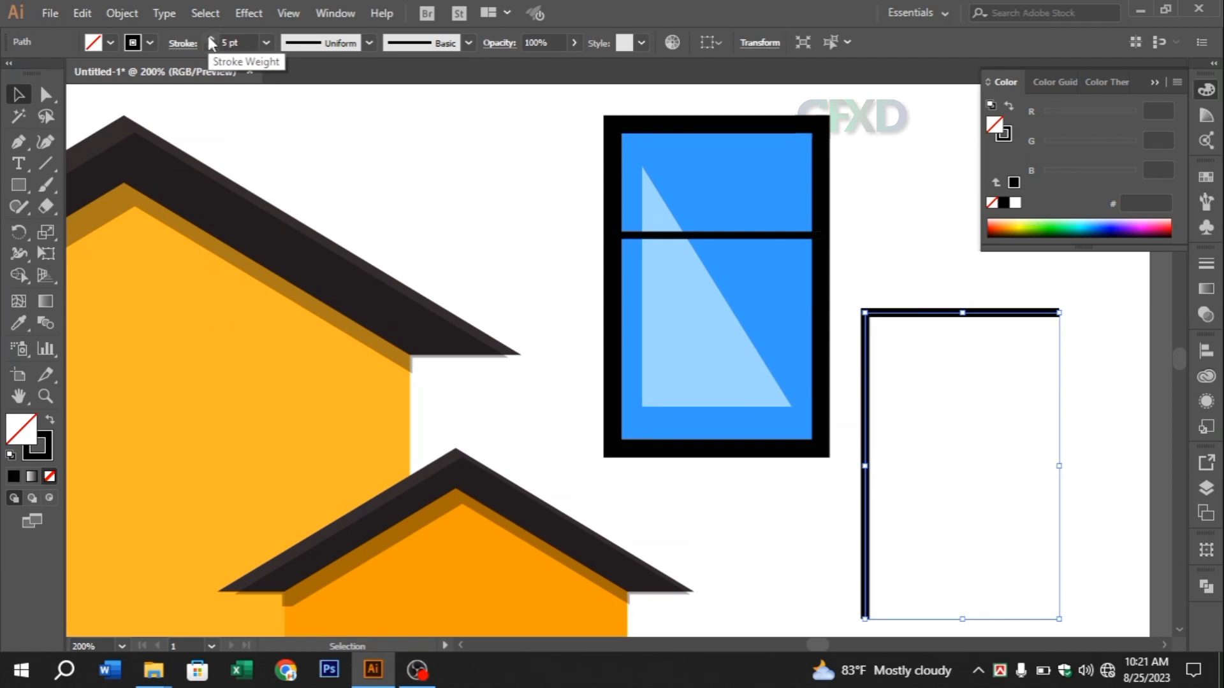
click(210, 38)
click(127, 17)
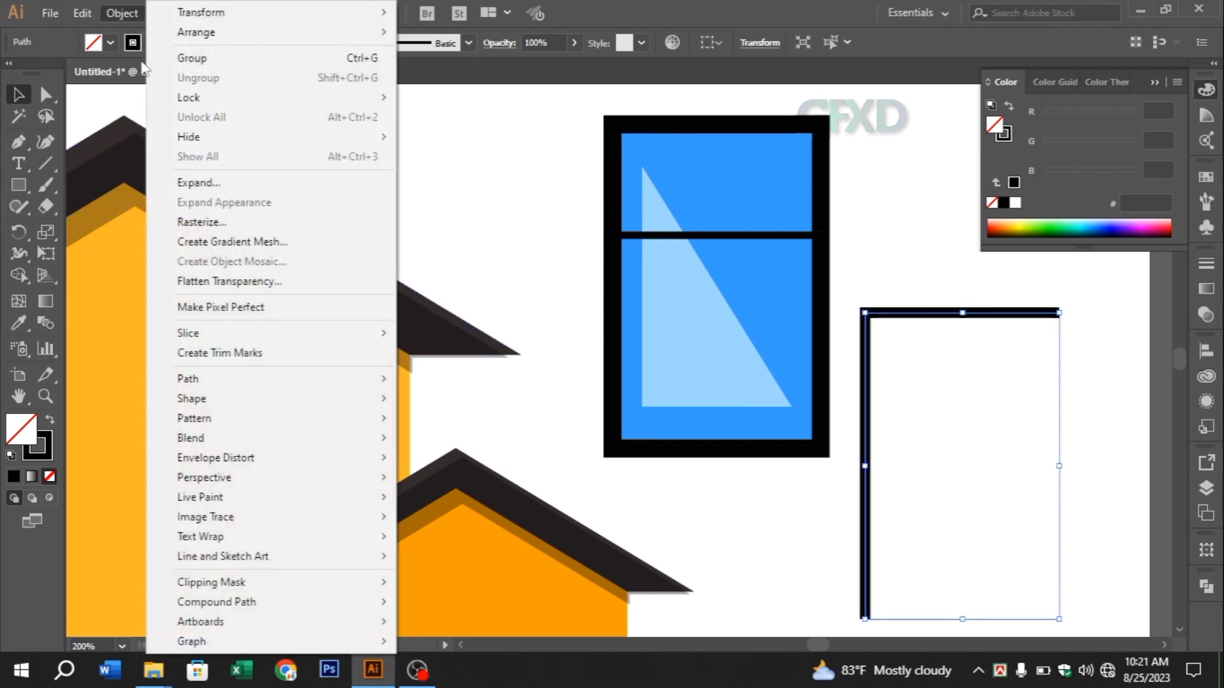
mouse_move(220, 381)
click(459, 431)
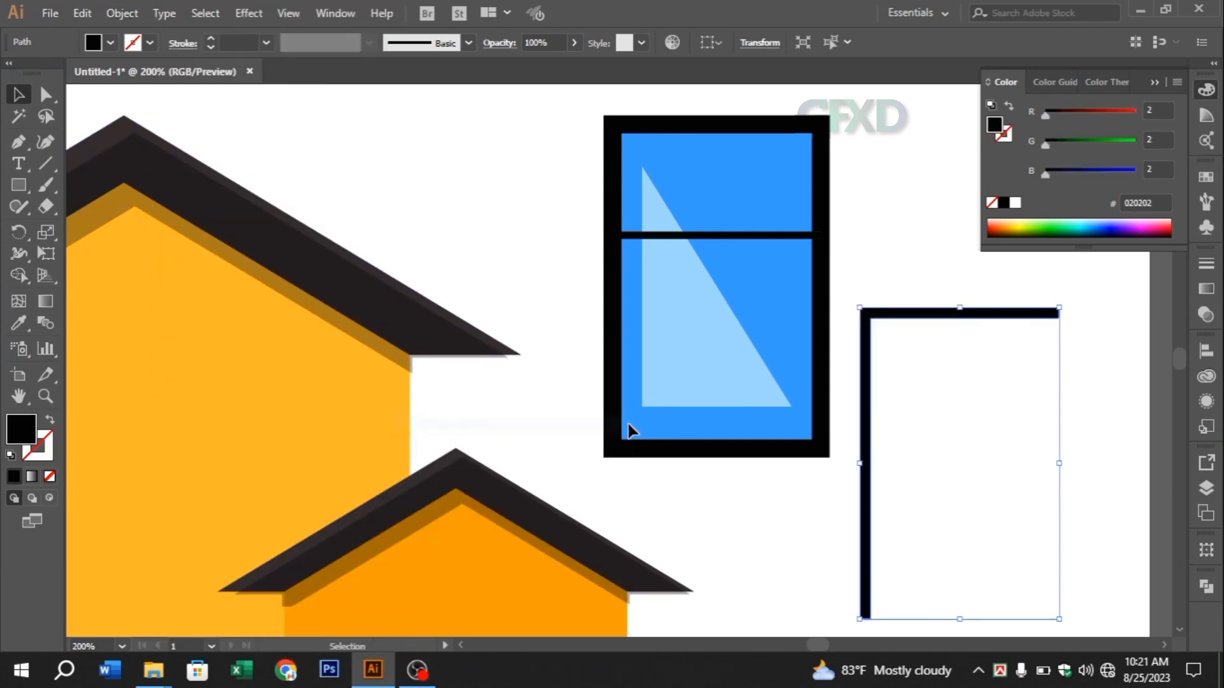
Move the L-shaped strip onto the window along the frame's left and upper inner edges and set its blending mode to Multiply
mouse_move(863, 399)
mouse_down()
mouse_move(801, 315)
mouse_move(625, 212)
mouse_up()
click(1206, 314)
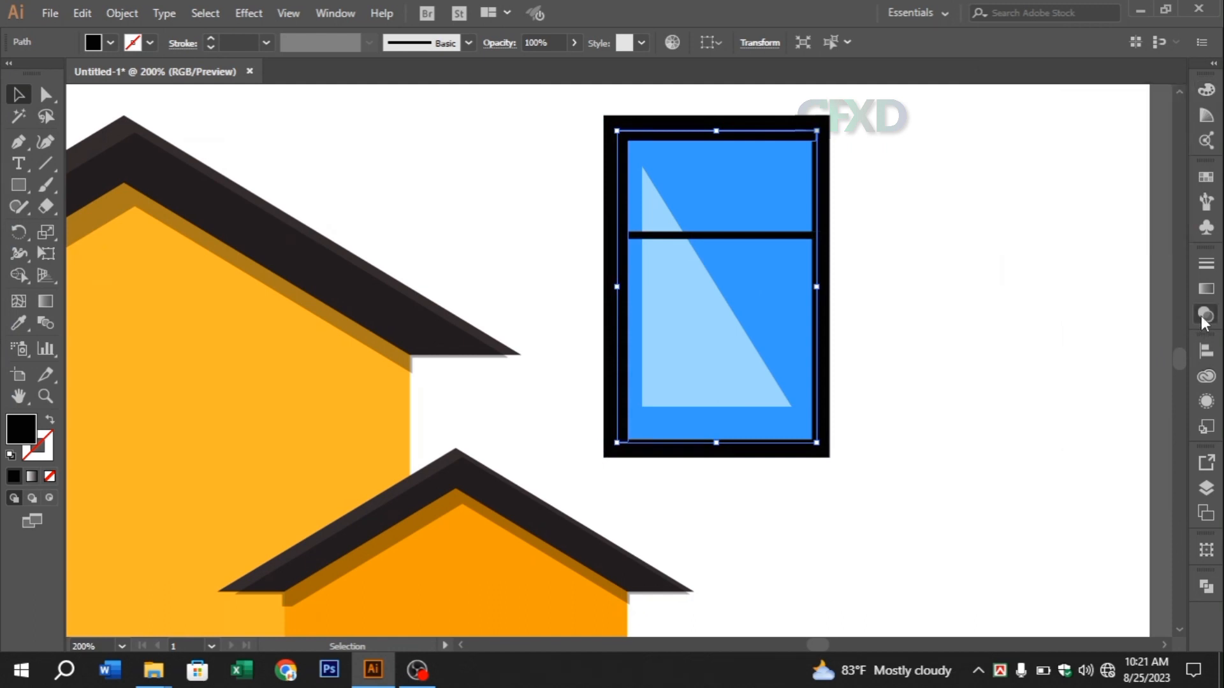
click(1040, 285)
click(1023, 346)
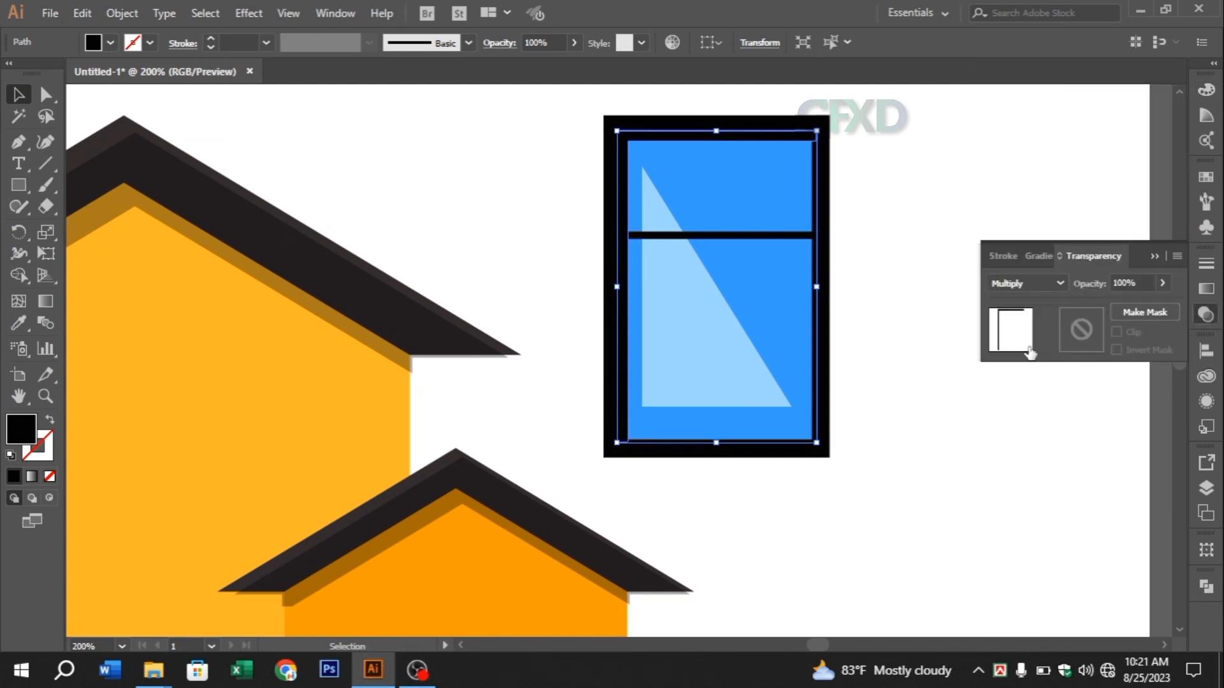
Set the opacity of the L-shaped window shadow to 34%
click(1163, 284)
drag(1152, 305, 1126, 298)
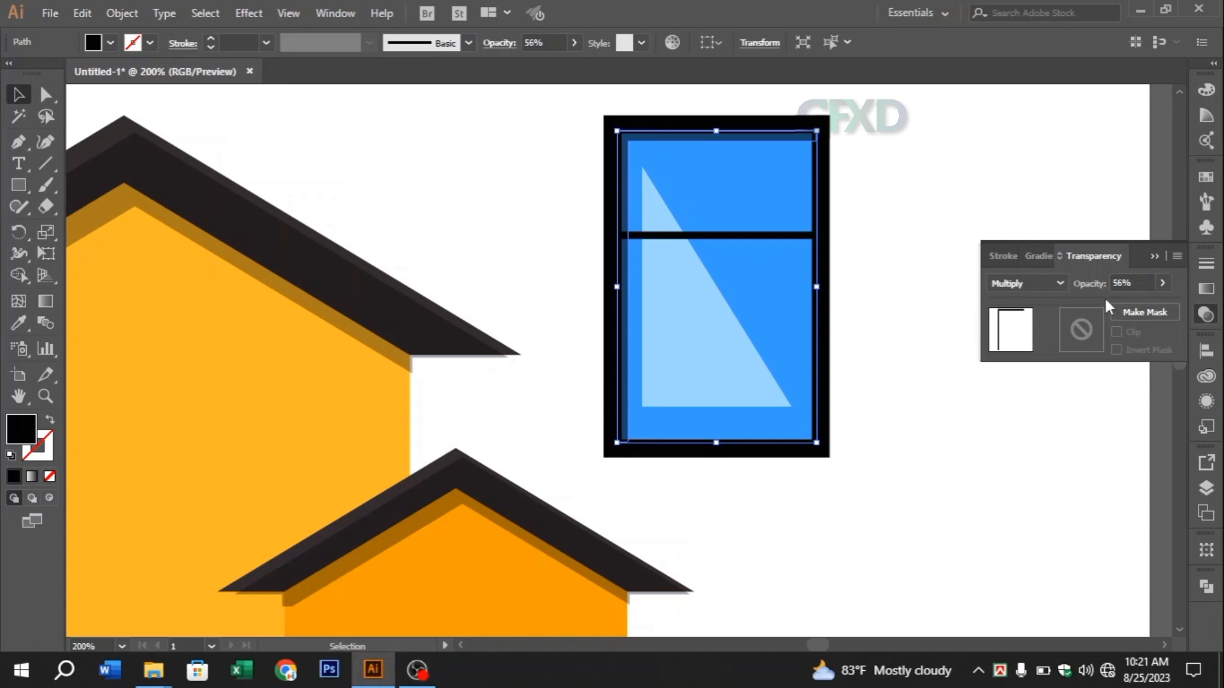
click(1162, 284)
drag(1114, 307, 1114, 308)
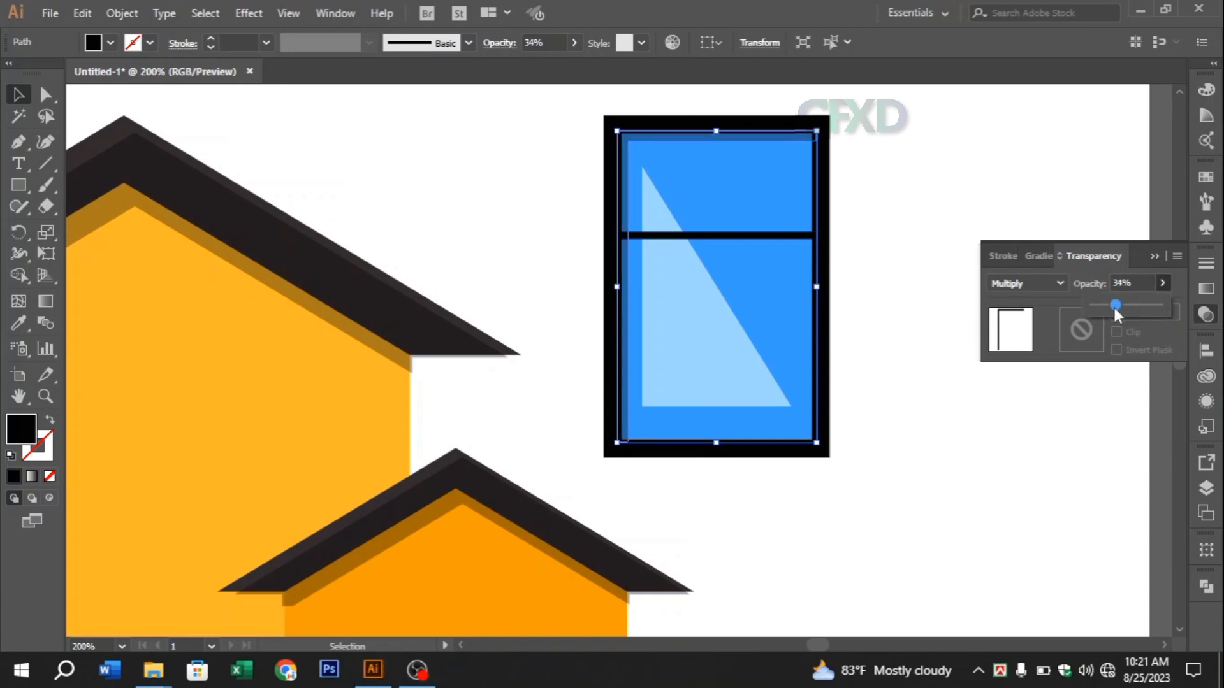
click(1152, 252)
click(1008, 235)
Group all parts of the window, including the frame, pane, crossbar, reflection and shadow
drag(590, 131, 901, 331)
right_click(659, 198)
click(733, 311)
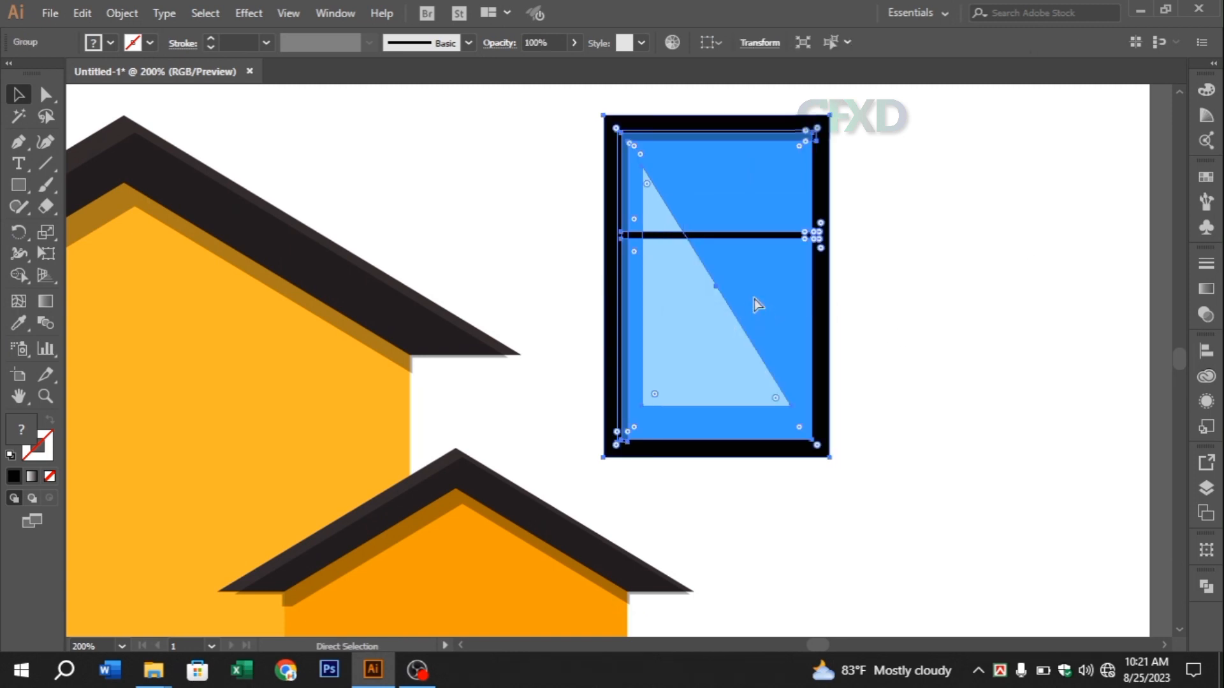
Place the window group on the main wall at a reduced size, with one copy beside it and a smaller copy below the gable
key(ctrl+minus)
key(ctrl+minus)
drag(747, 381, 872, 227)
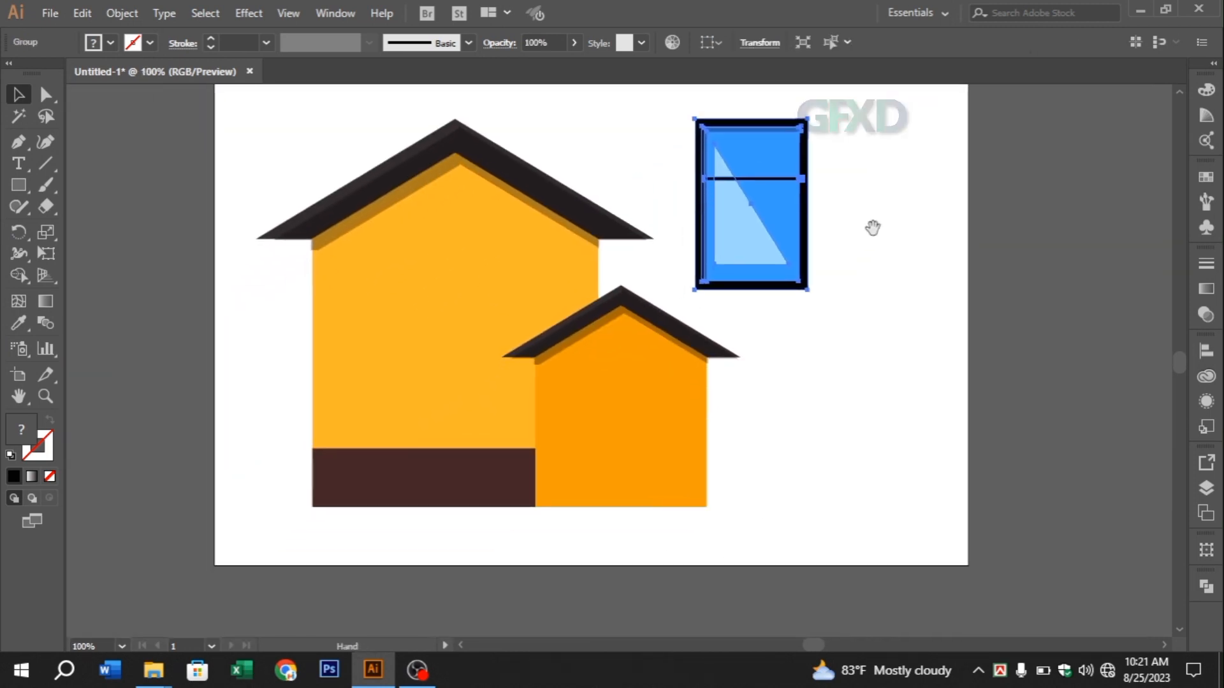
drag(692, 268, 392, 402)
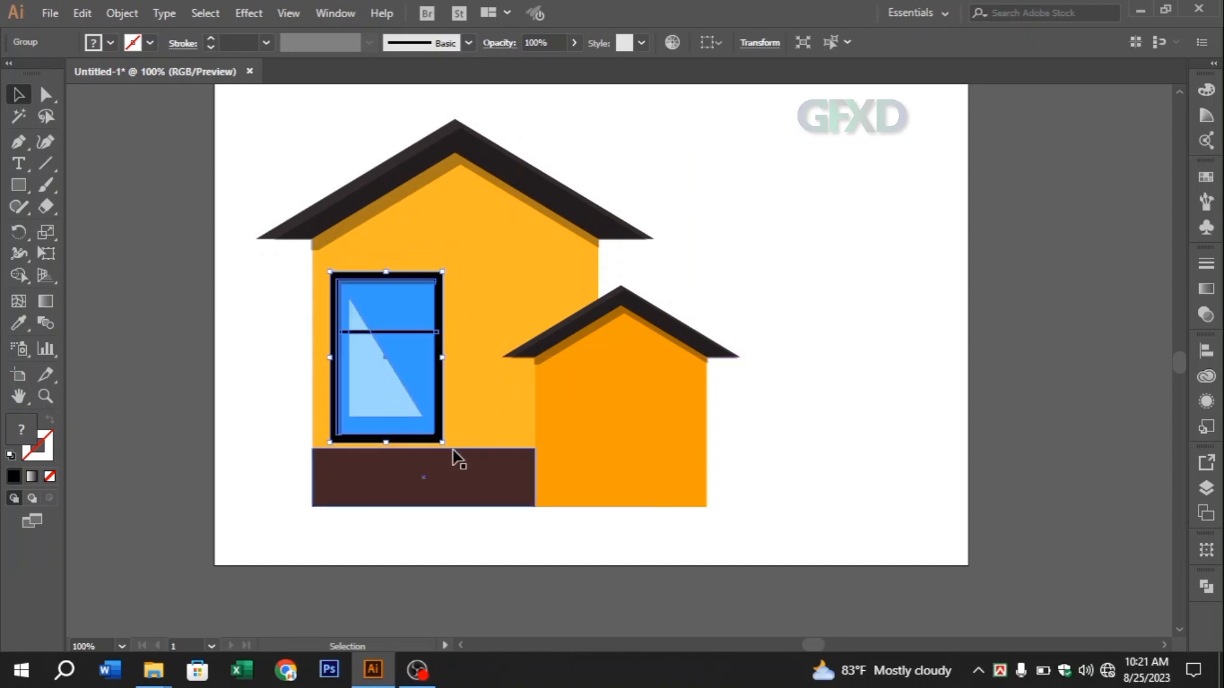
drag(444, 444, 479, 251)
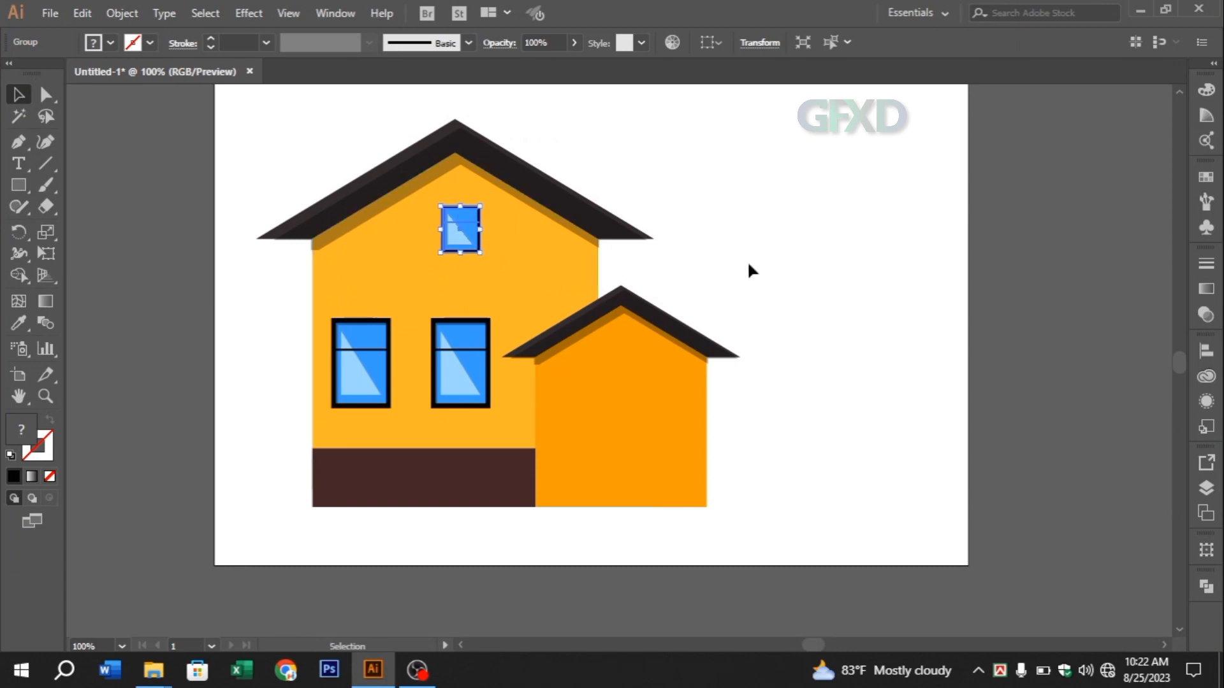
Draw a tall black rectangle in the empty area to the right of the house
click(749, 265)
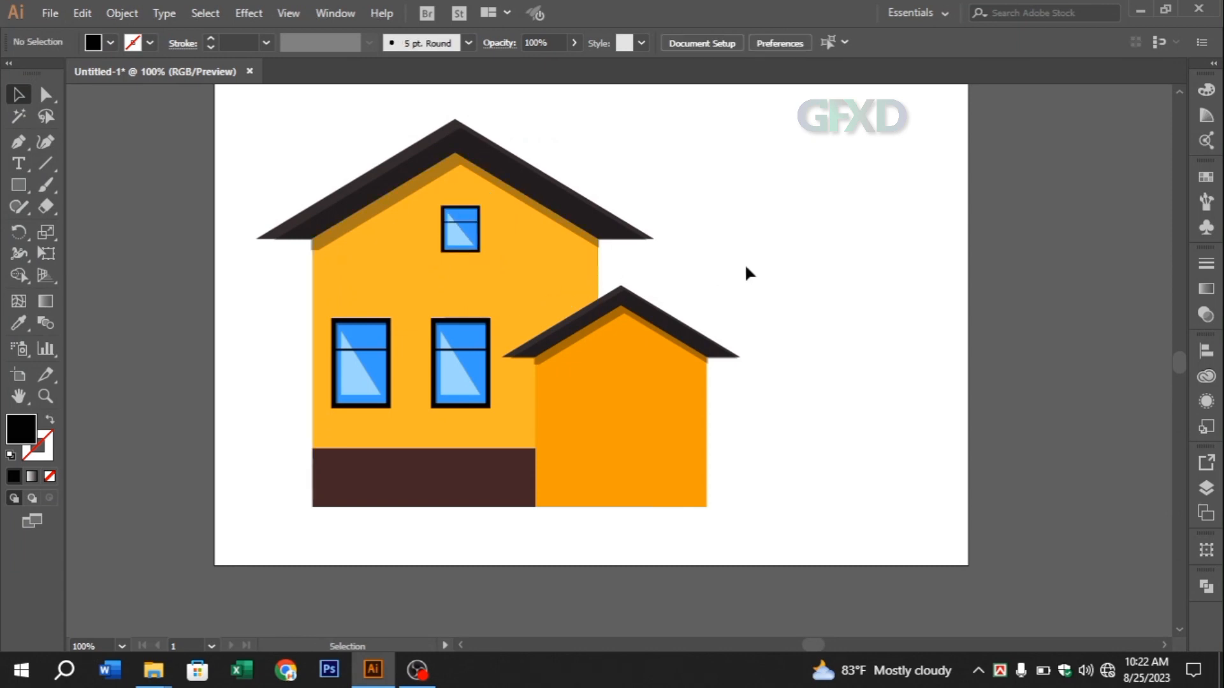
click(29, 189)
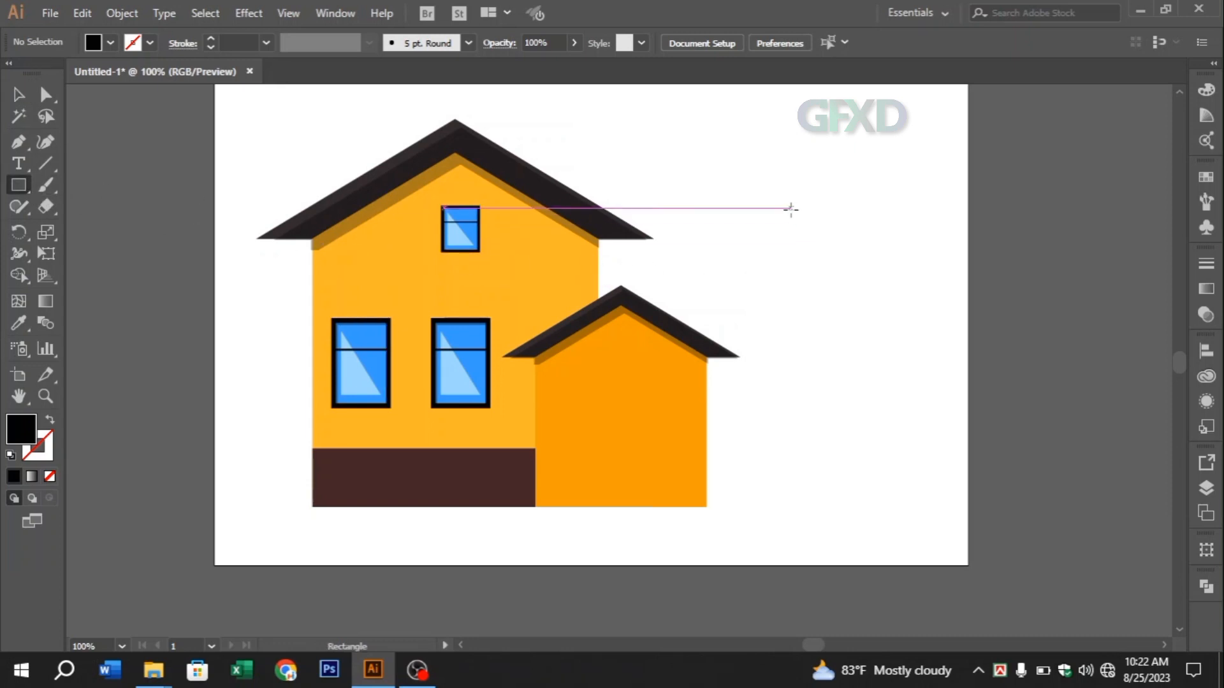
drag(790, 208, 930, 421)
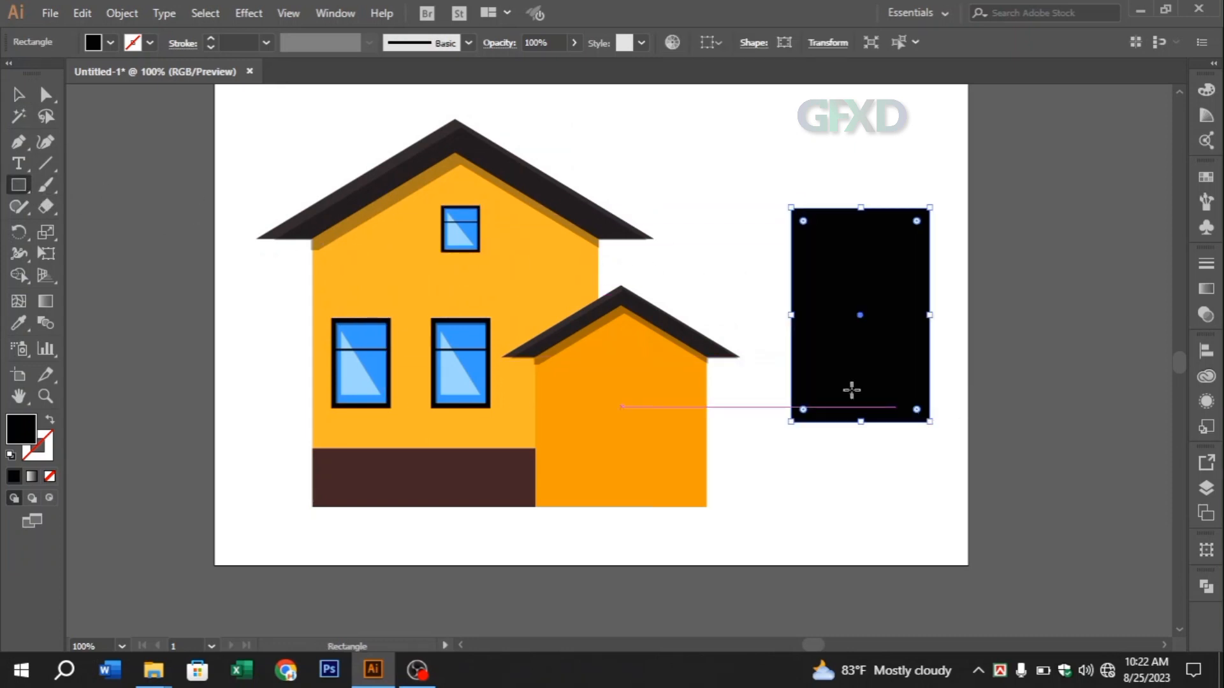
Try to round the black rectangle's two upper corners to 77.5 pt so that it forms an arch
click(46, 95)
click(787, 193)
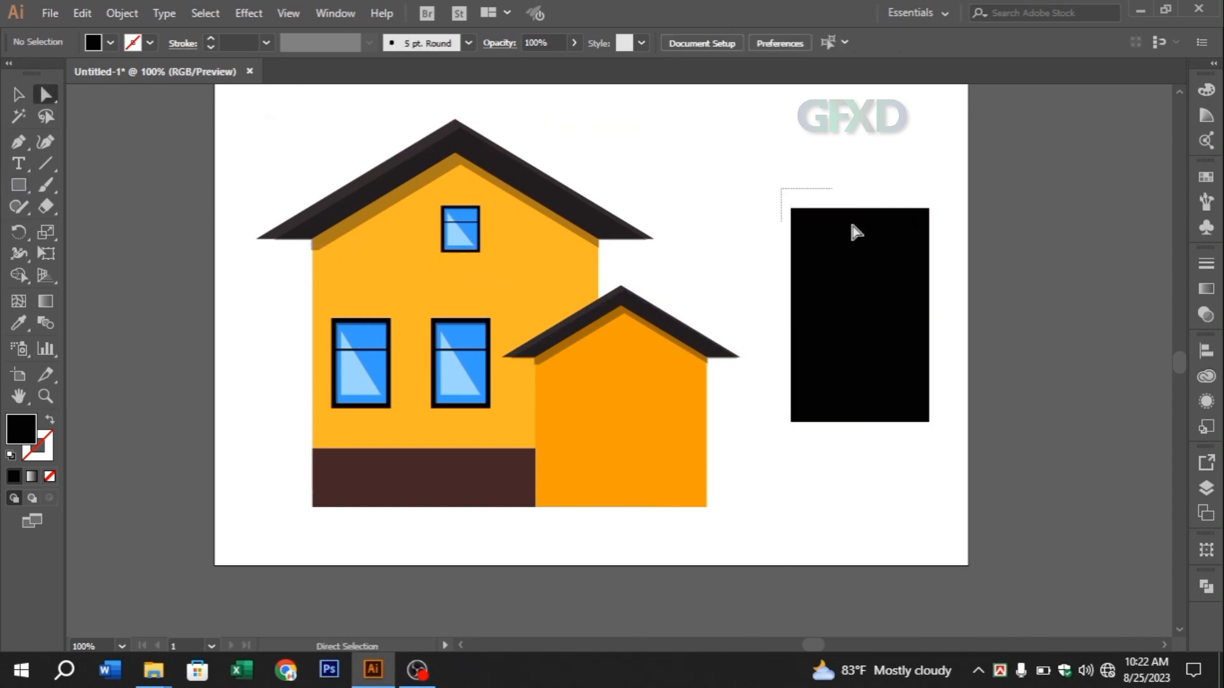
click(893, 256)
drag(778, 204, 873, 304)
shift+click(928, 209)
Try to shorten and narrow the arched shape, and undo the changes back to the plain black rectangle
key(v)
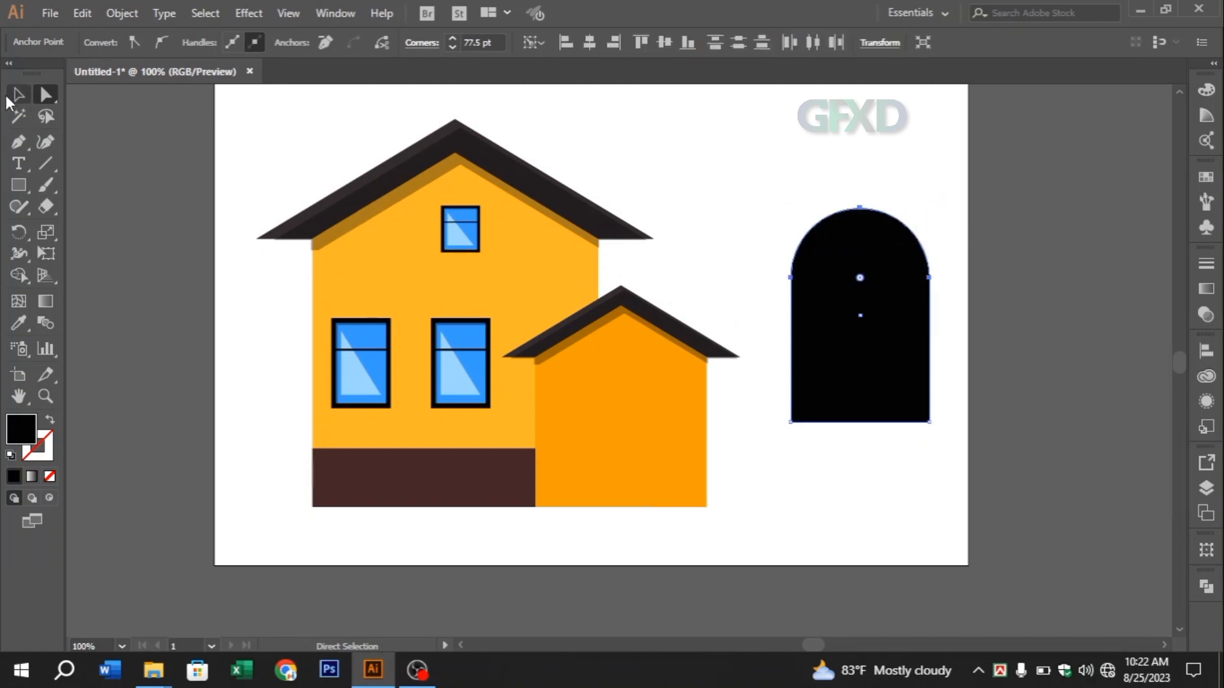
drag(932, 426, 930, 394)
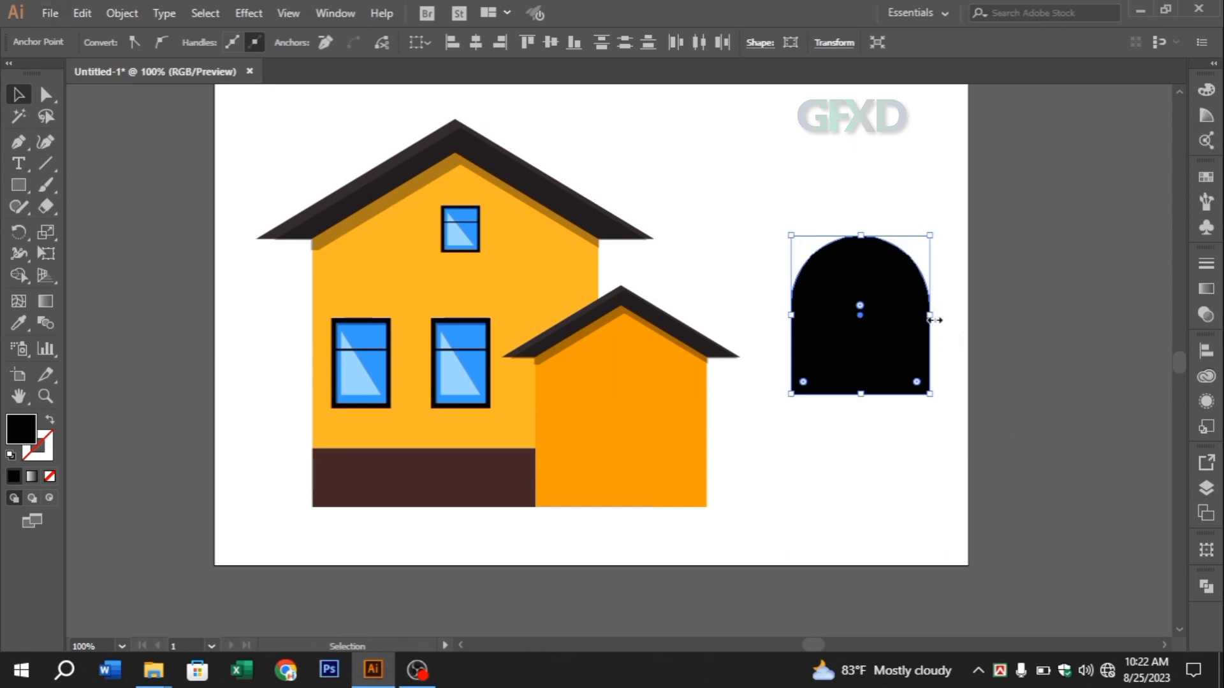
drag(933, 320, 895, 327)
key(ctrl+z)
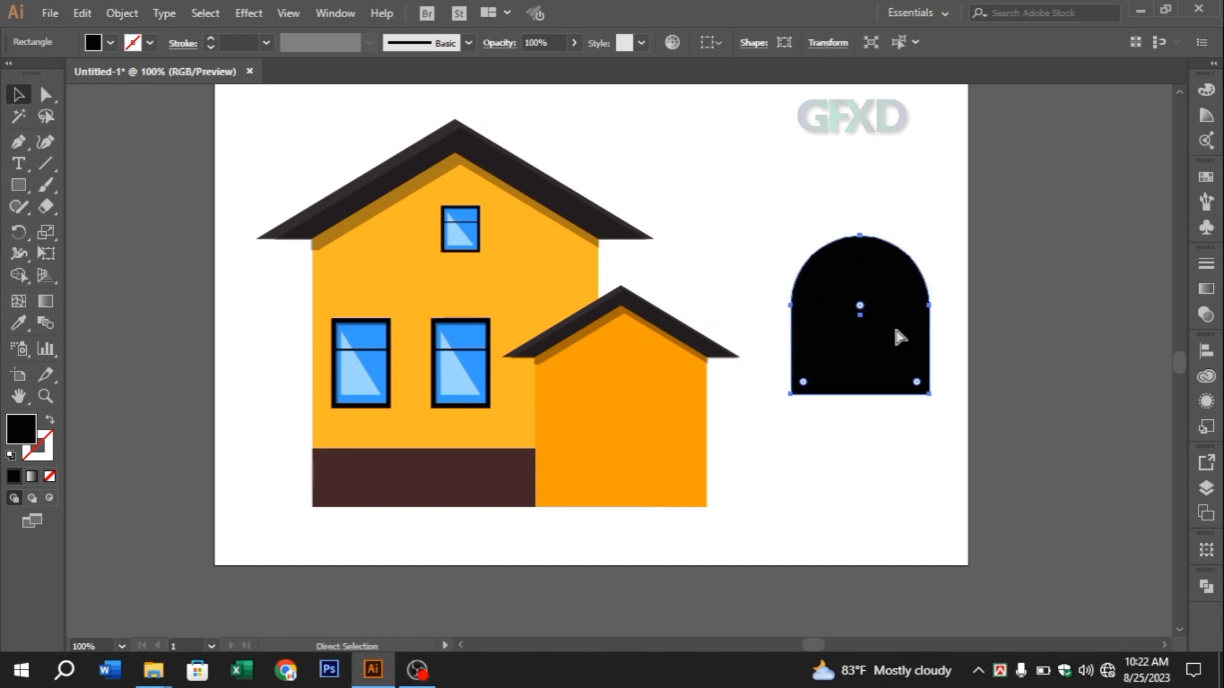
key(ctrl+z)
click(800, 199)
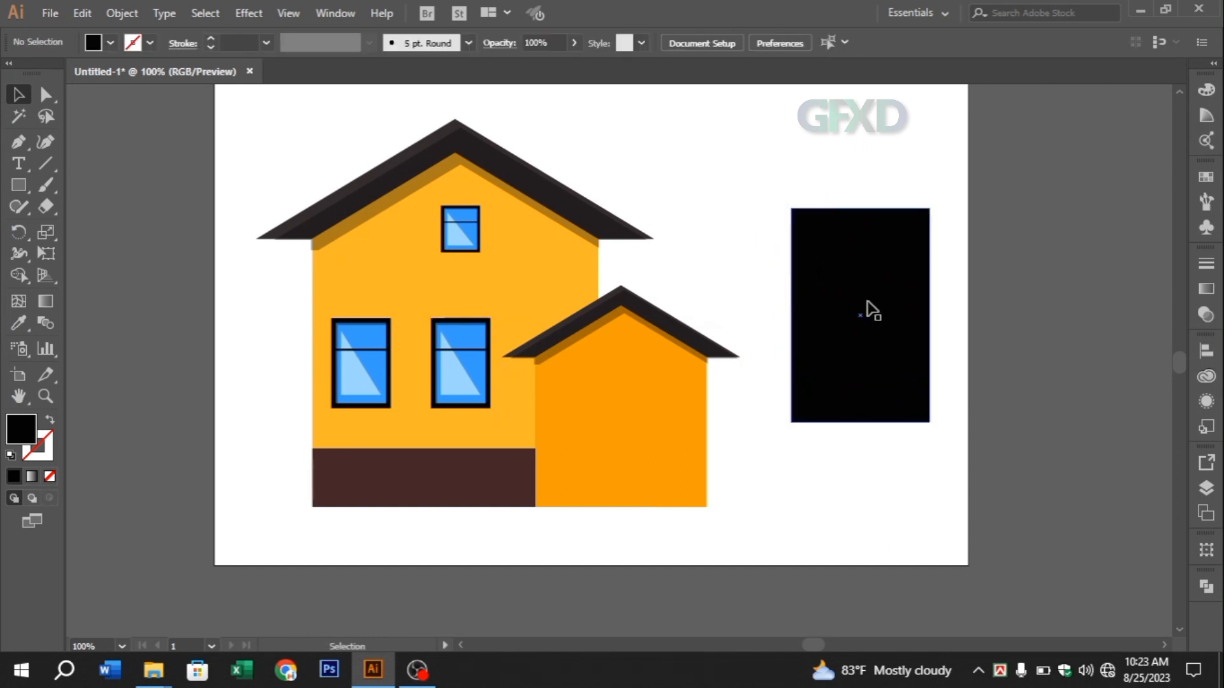
Narrow the black rectangle, scale it down and place it as a door at the base of the front section's wall
click(871, 311)
drag(932, 317, 899, 317)
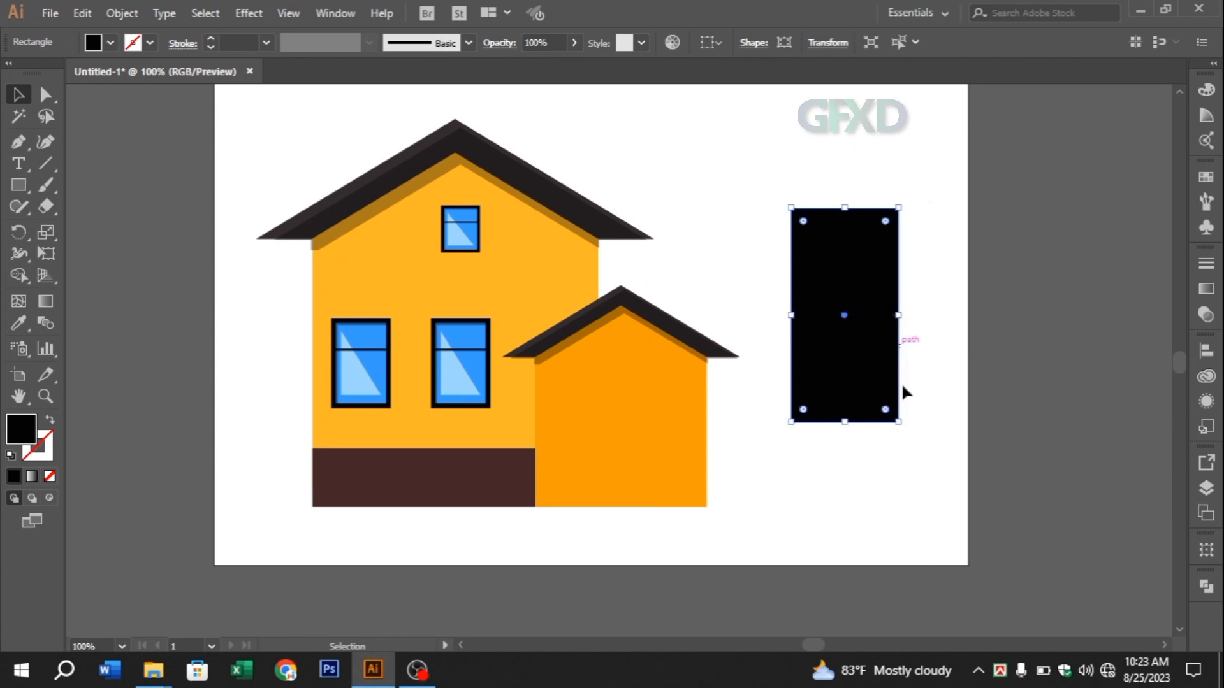
drag(898, 420, 628, 466)
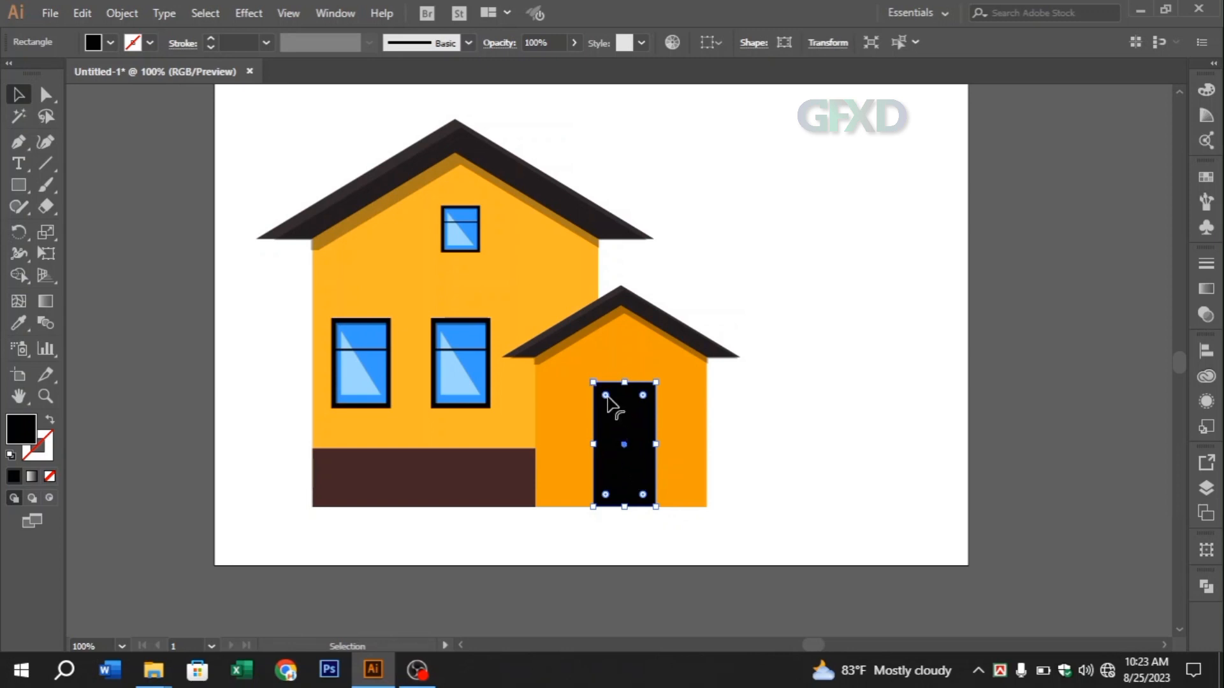
Move the black door off the house to the empty area beside it and round its two upper corners to 35 pt
click(805, 401)
drag(628, 425, 818, 420)
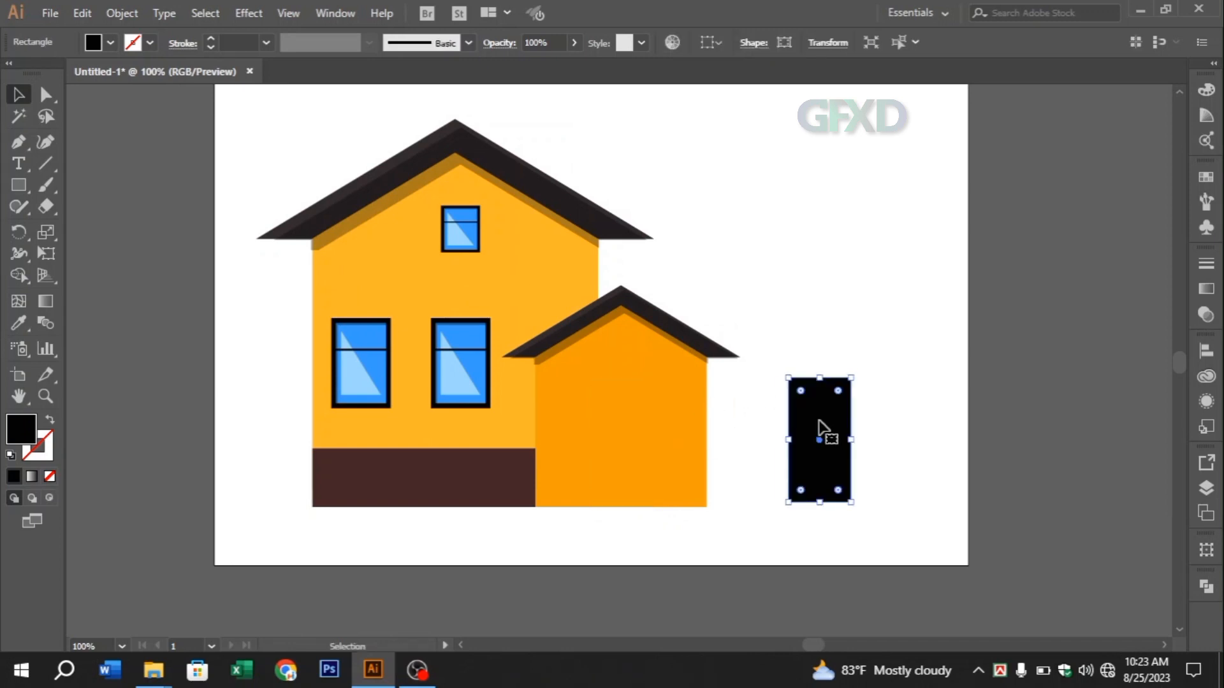
click(45, 94)
mouse_move(775, 365)
mouse_down()
mouse_move(863, 388)
mouse_move(763, 359)
mouse_move(875, 410)
mouse_up()
drag(802, 390, 813, 426)
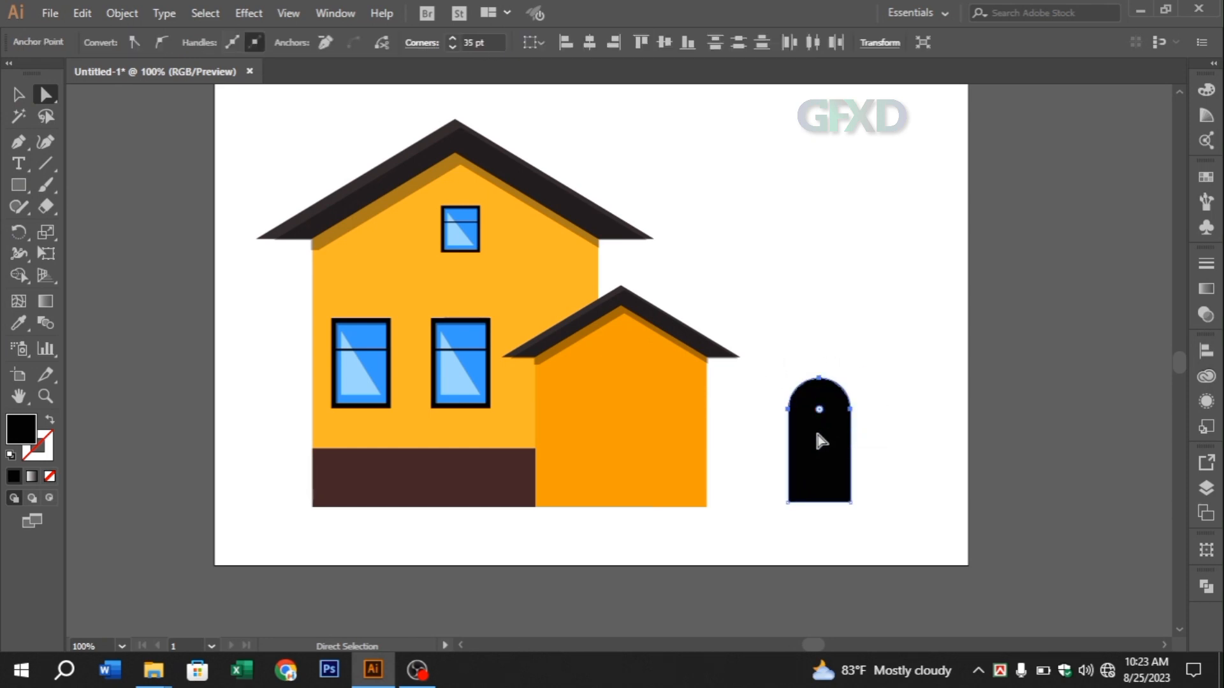
click(18, 94)
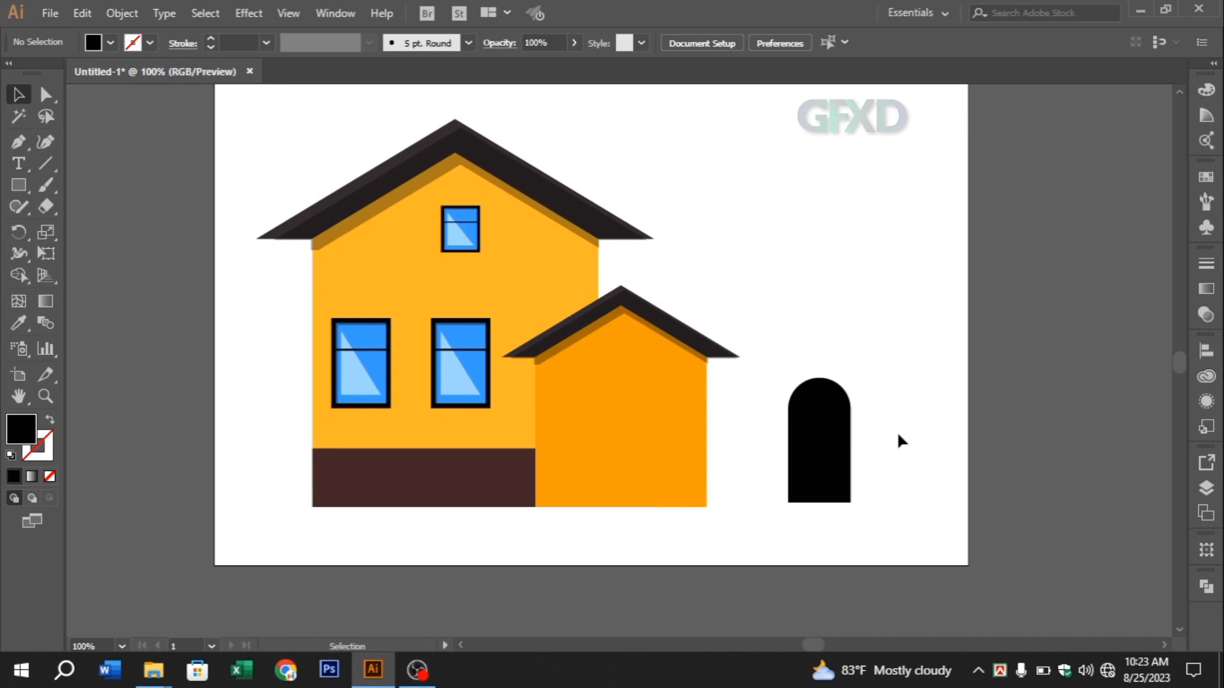
Copy the black arch, paste the duplicate in front, and shorten it from both its upper and lower ends
click(830, 431)
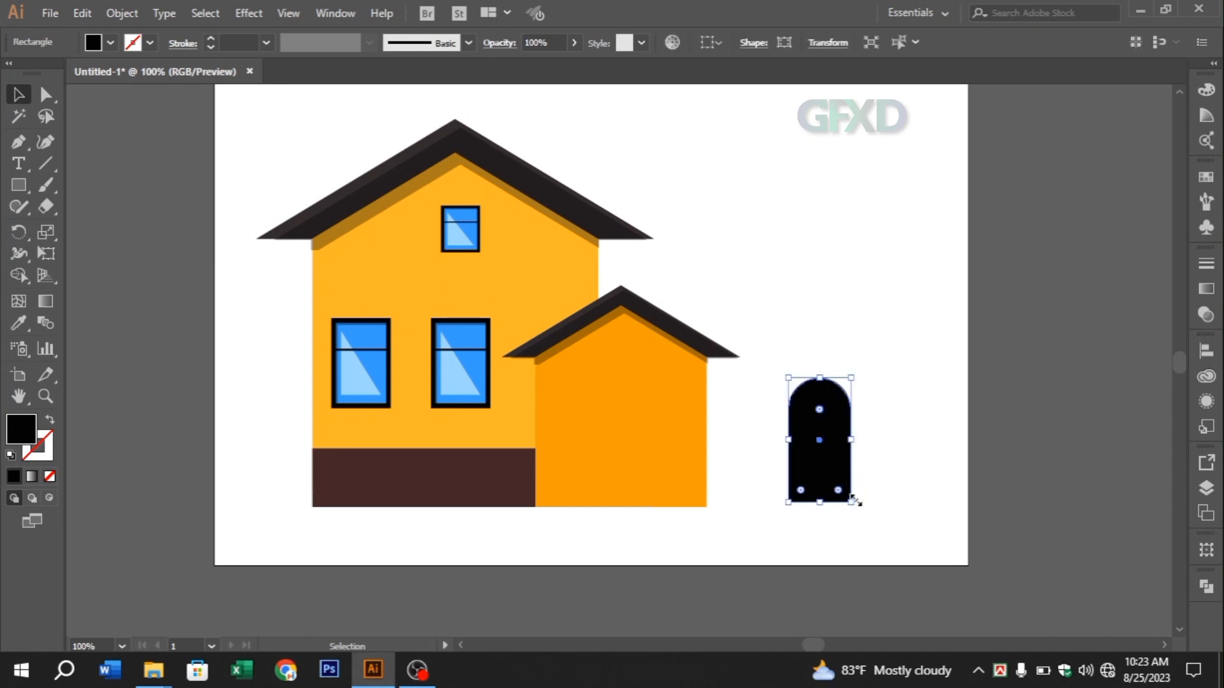
click(82, 13)
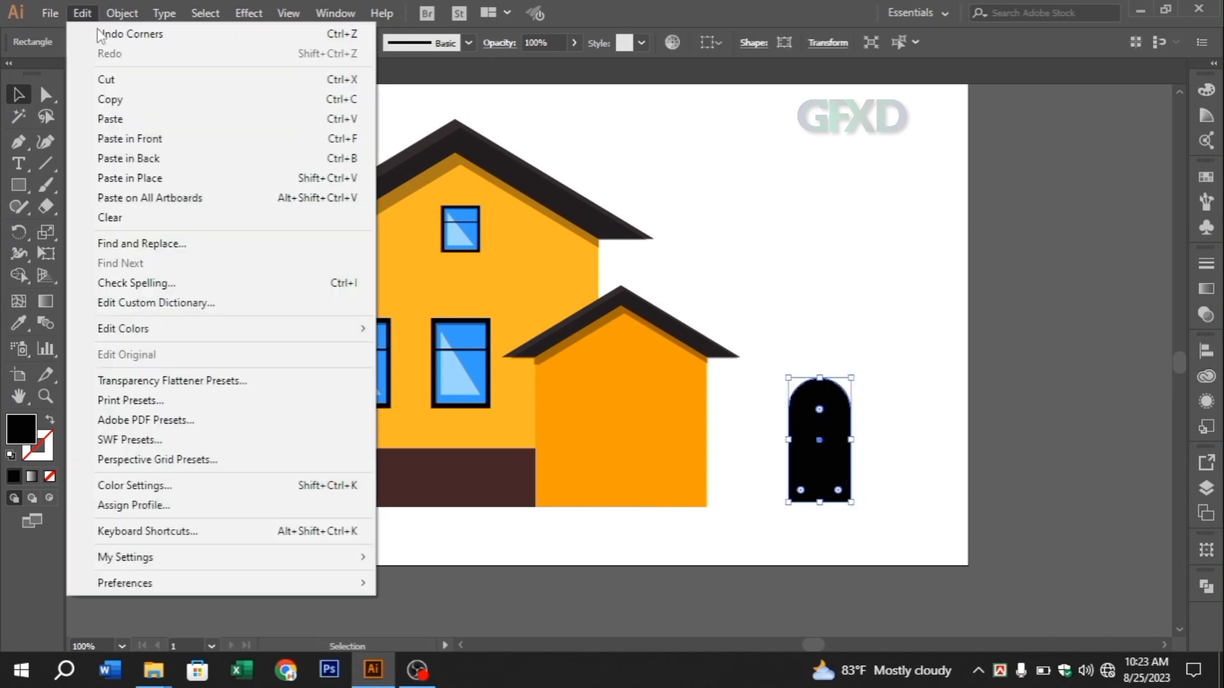
click(131, 99)
click(79, 17)
click(130, 138)
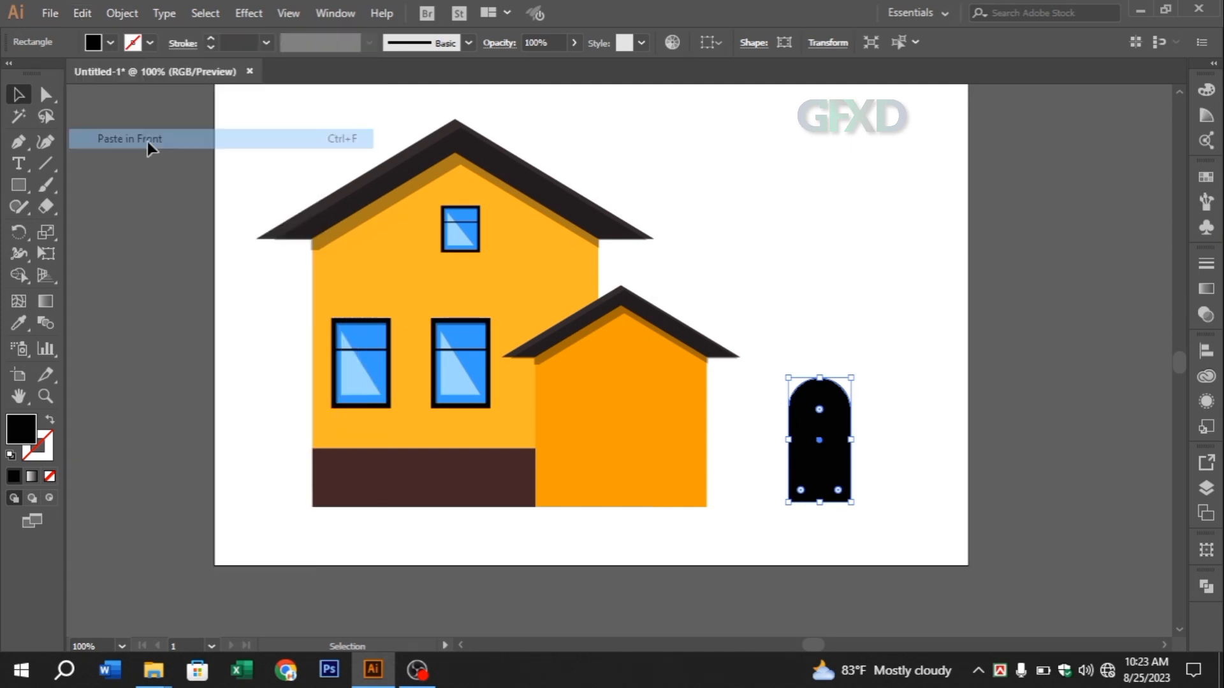
drag(851, 502, 842, 492)
key(a)
key(ctrl+equal)
key(ctrl+equal)
key(ctrl+equal)
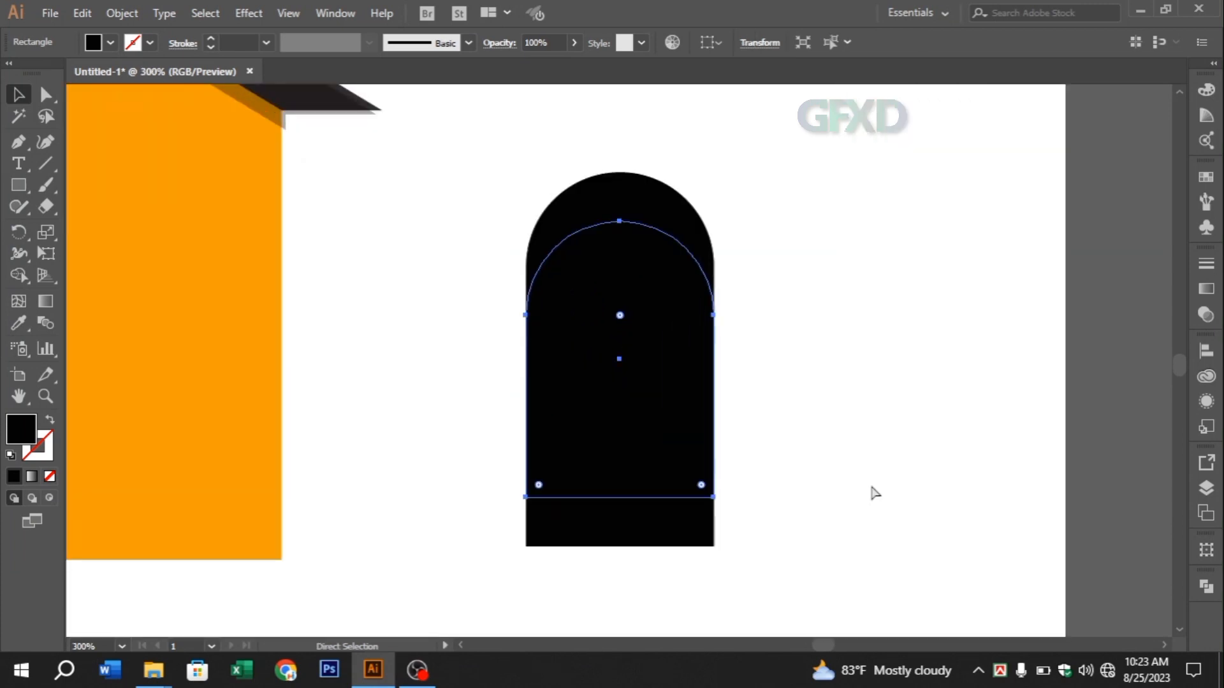
Fill the shorter front arch with light blue
key(v)
click(45, 94)
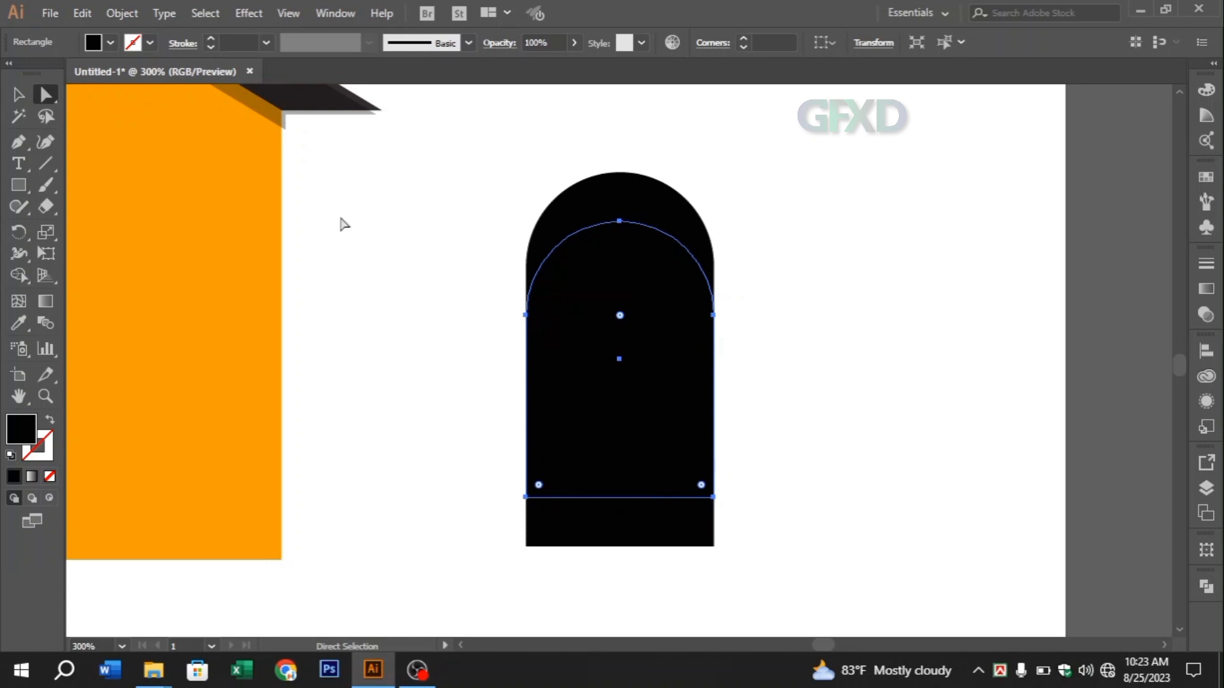
click(18, 94)
click(884, 396)
click(661, 415)
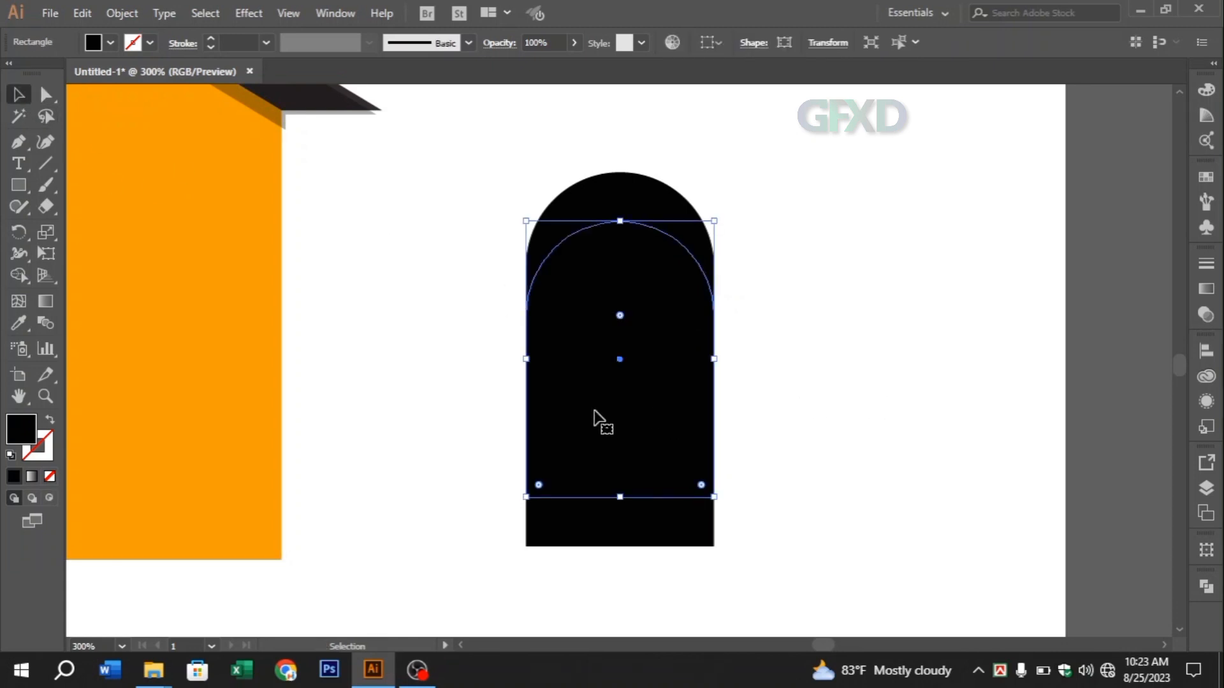
double_click(21, 430)
click(402, 268)
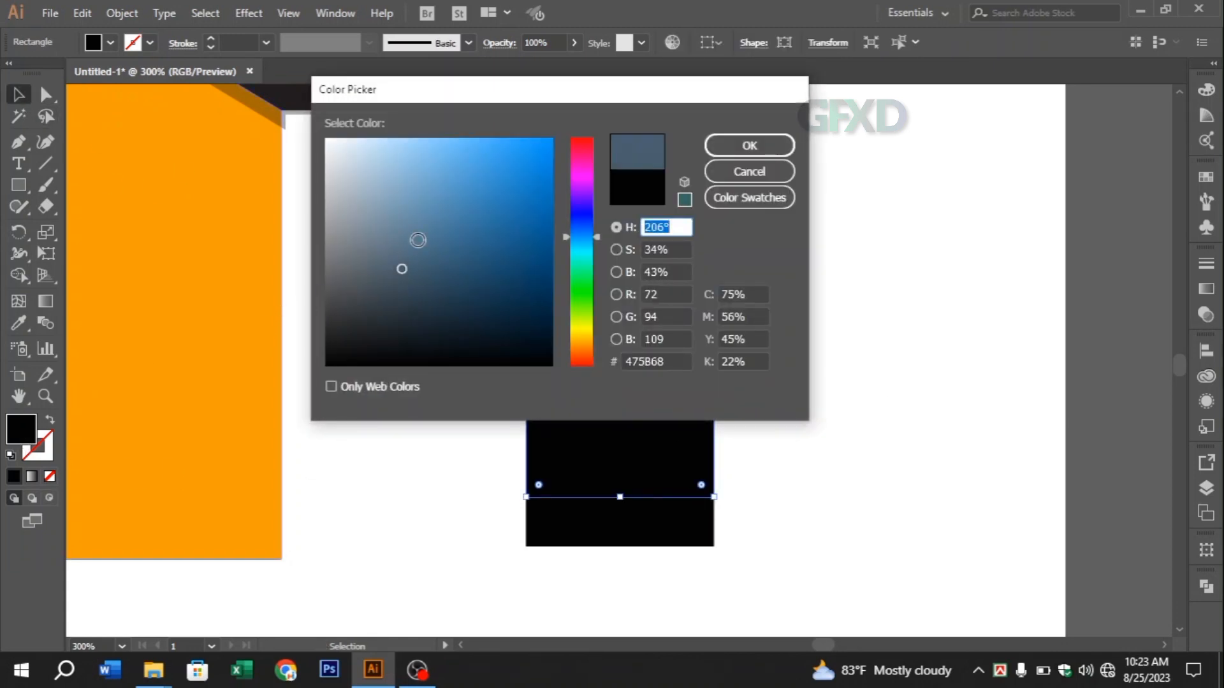
click(492, 137)
click(749, 145)
click(784, 411)
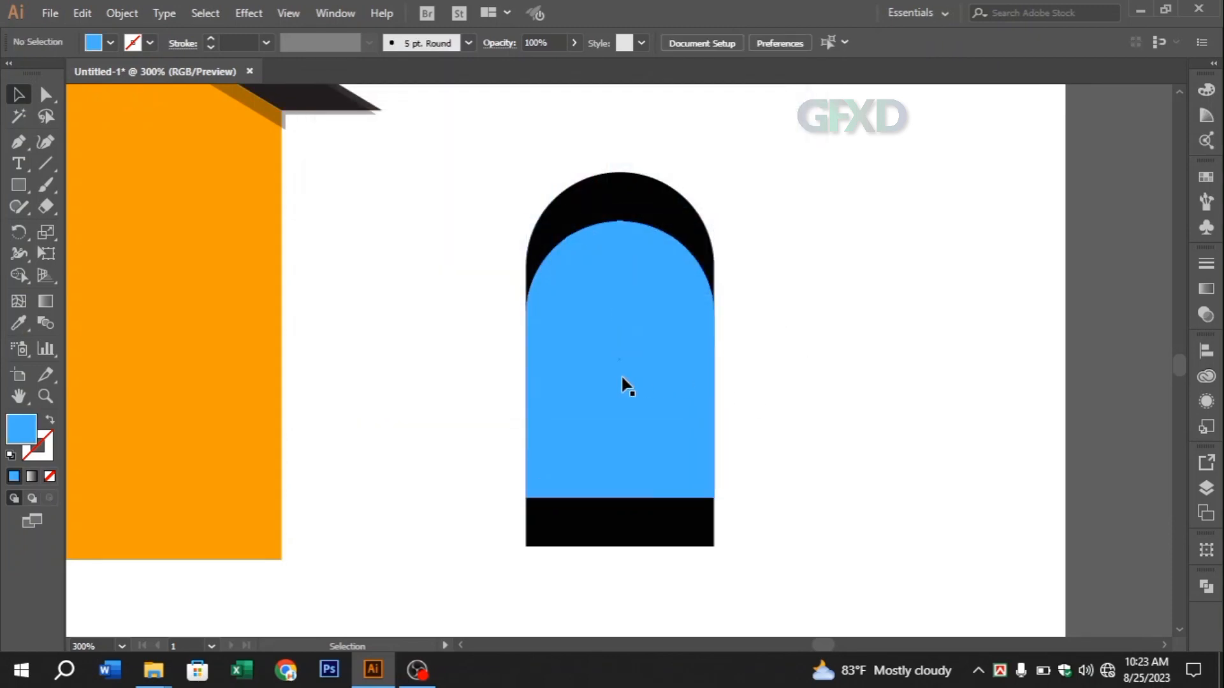
Move the blue arch beside the black one and shorten it further from both ends
click(622, 377)
drag(623, 378, 837, 371)
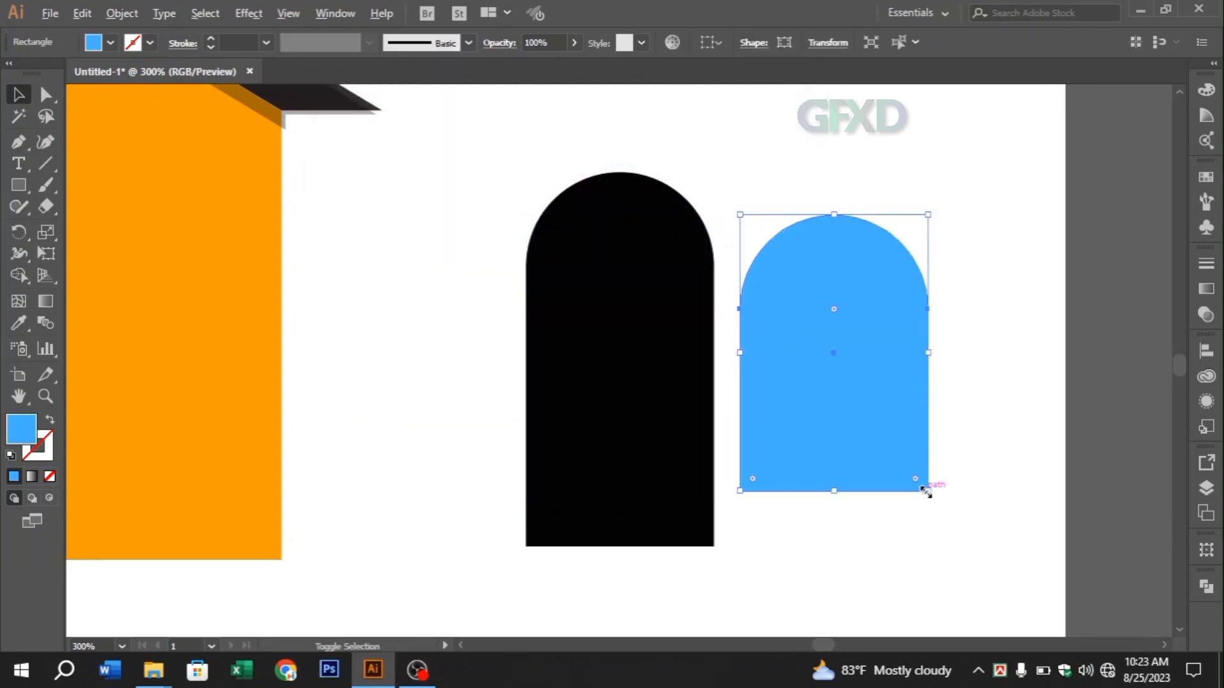
drag(927, 491, 928, 462)
mouse_move(932, 358)
mouse_down()
mouse_move(912, 357)
mouse_move(925, 360)
mouse_up()
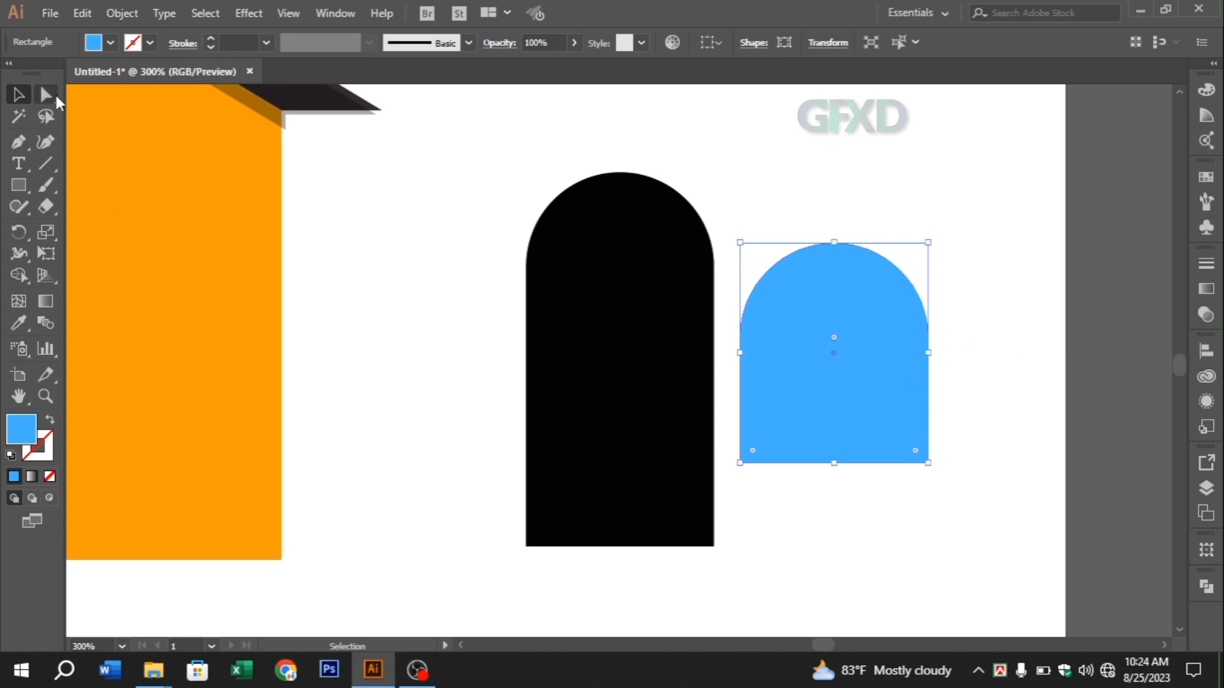
Reset the blue arch's two upper corners to 0 pt so that it becomes a plain rectangle
click(46, 95)
click(969, 341)
click(924, 307)
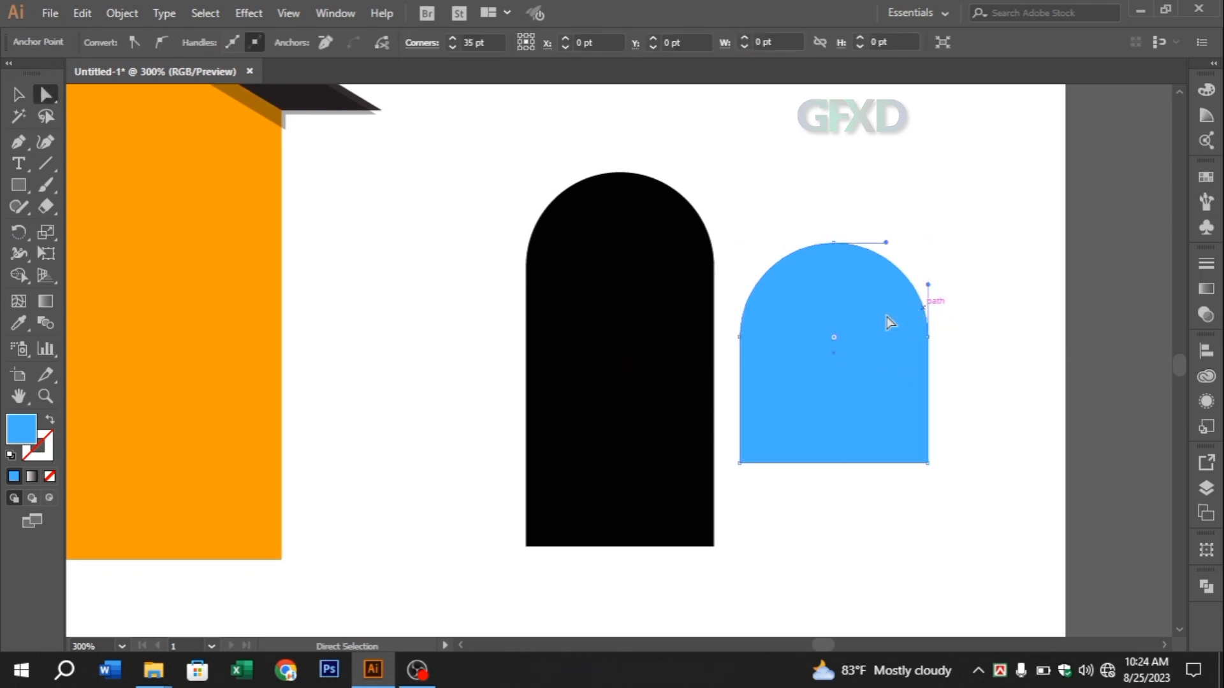
drag(833, 338, 943, 257)
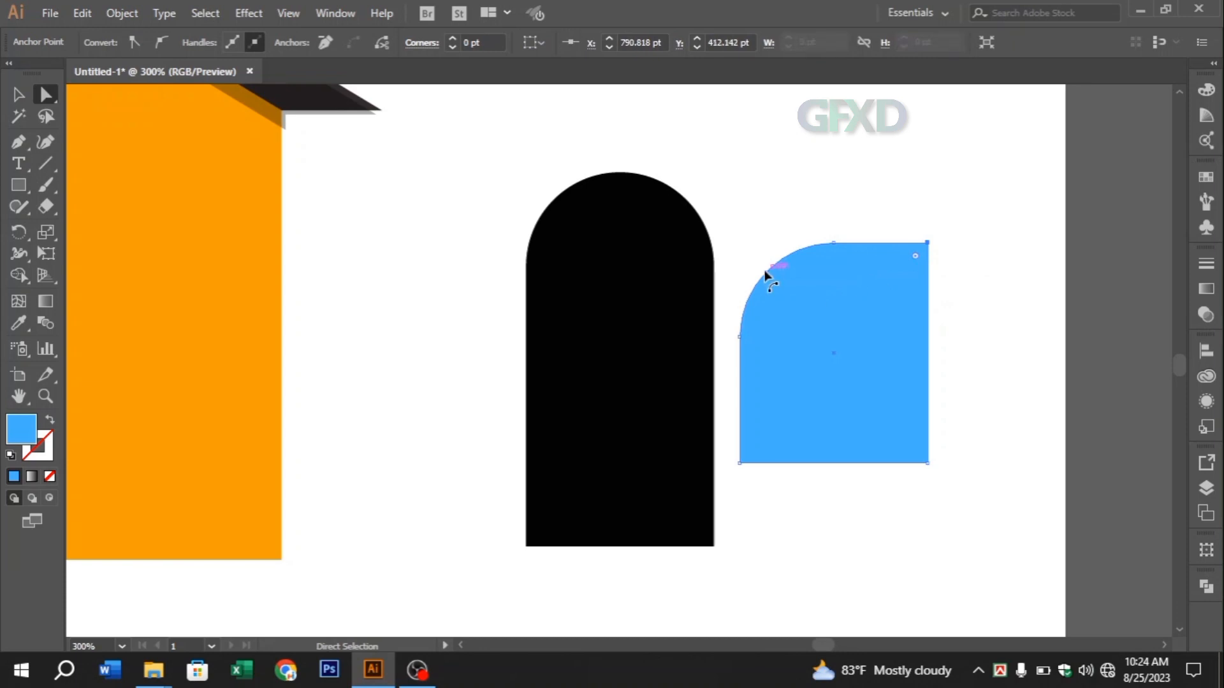
click(774, 268)
drag(772, 271, 741, 242)
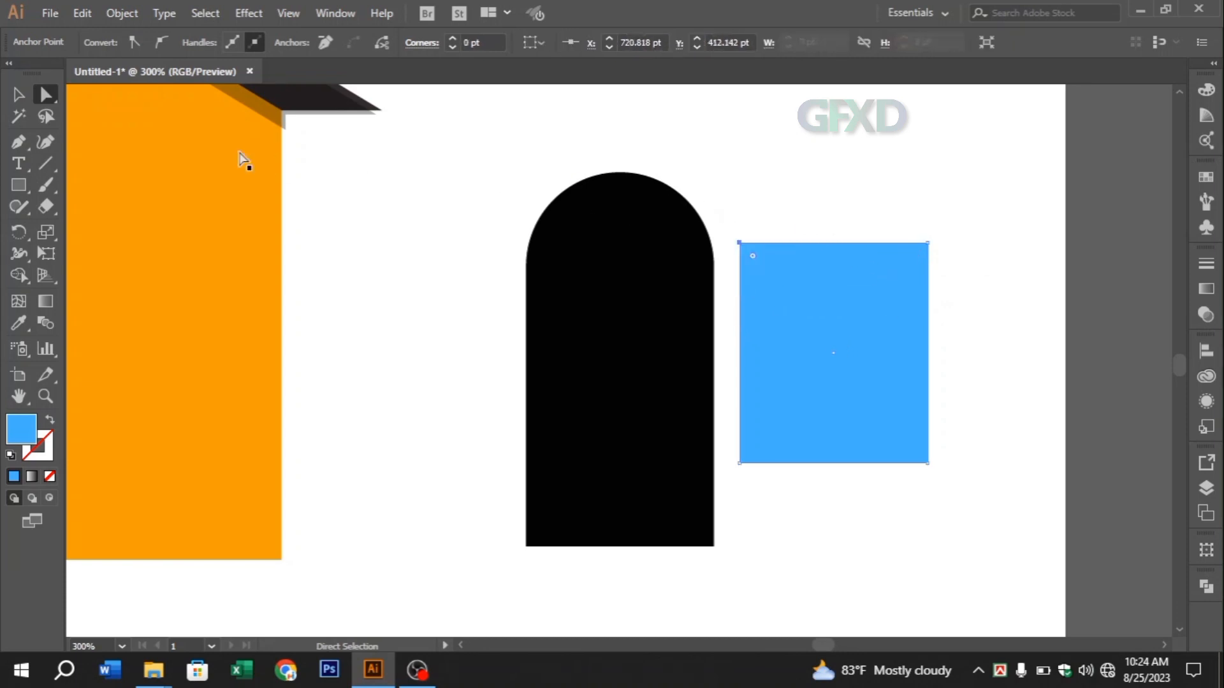
Narrow the blue rectangle evenly from both sides and round its two upper corners to 19.85 pt to form a slim arch
key(v)
drag(929, 356, 888, 357)
click(50, 100)
drag(754, 230, 955, 288)
drag(793, 256, 852, 341)
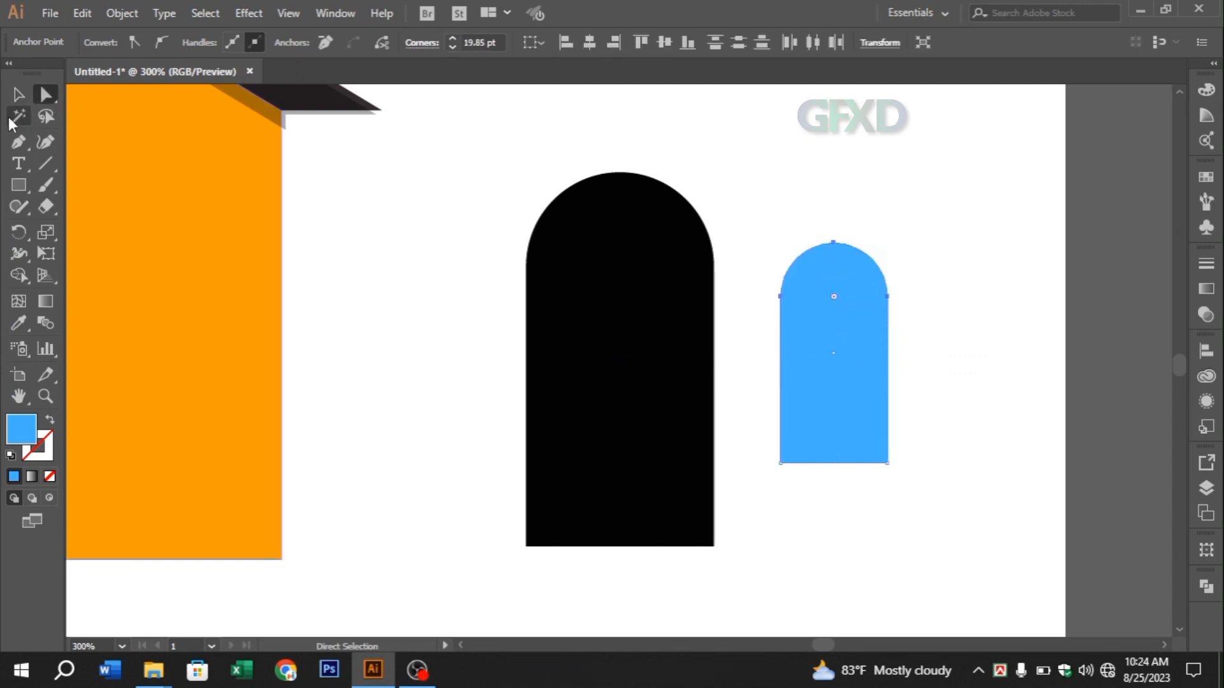
click(18, 95)
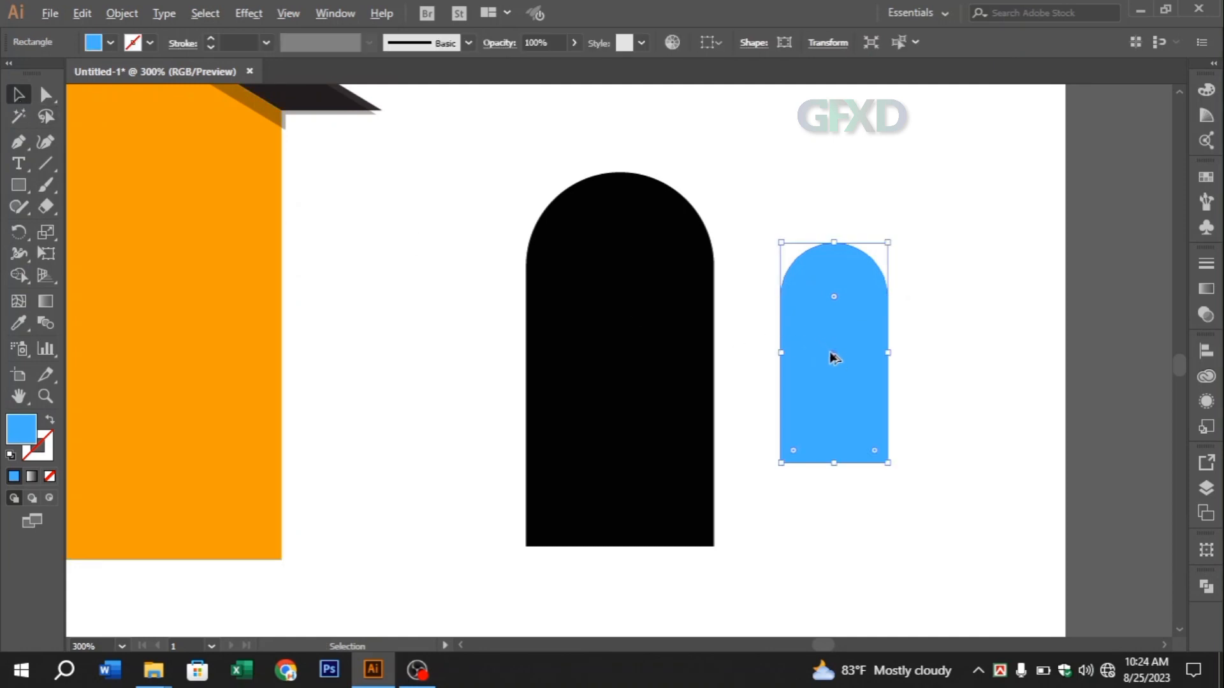
Duplicate the blue arch slightly offset down and sideways, and remove the part outside the original with the Shape Builder
drag(830, 353, 837, 358)
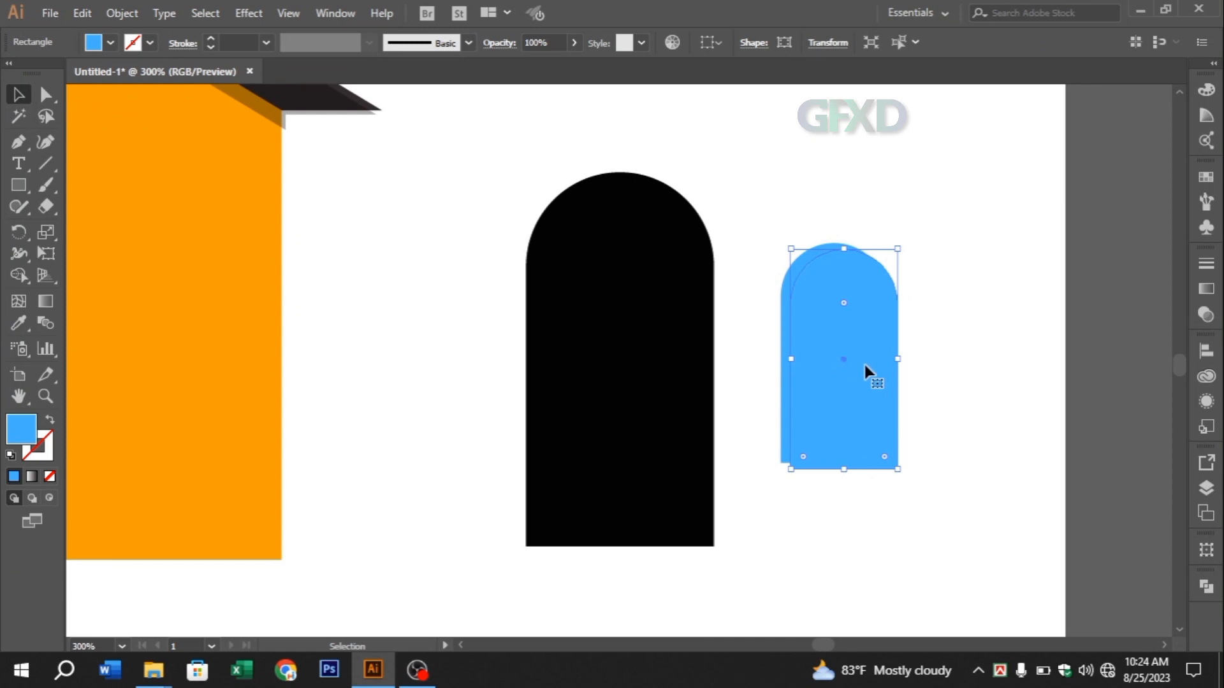
drag(771, 235, 948, 417)
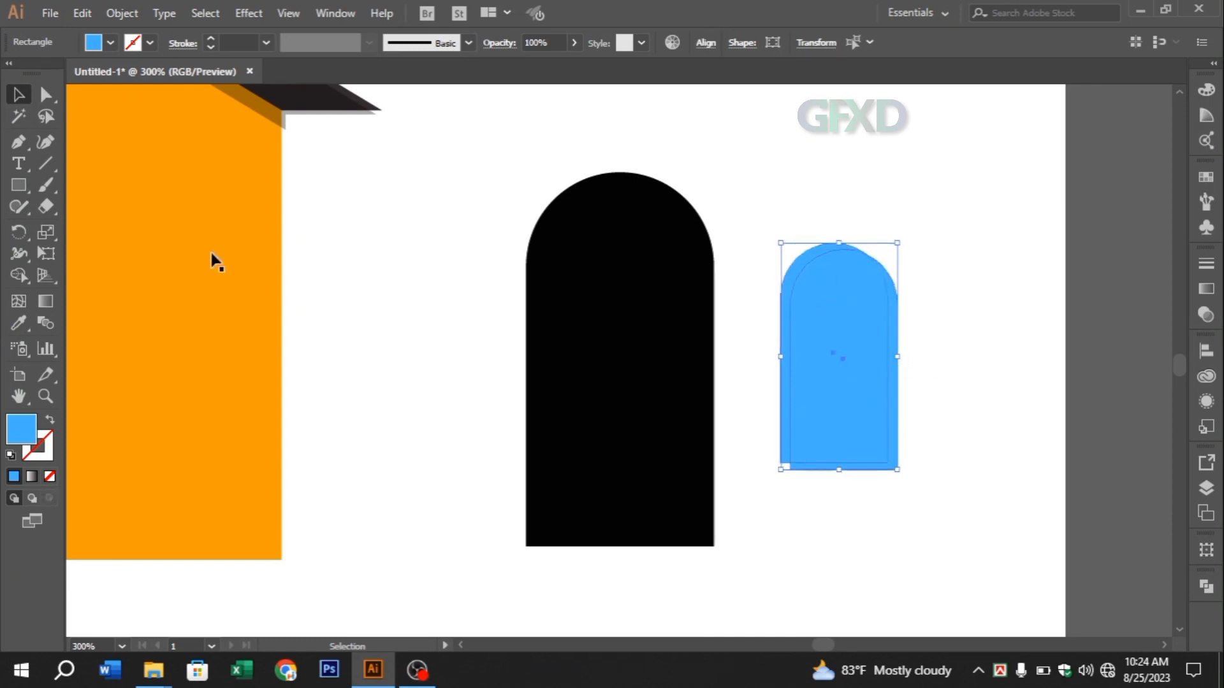
click(55, 170)
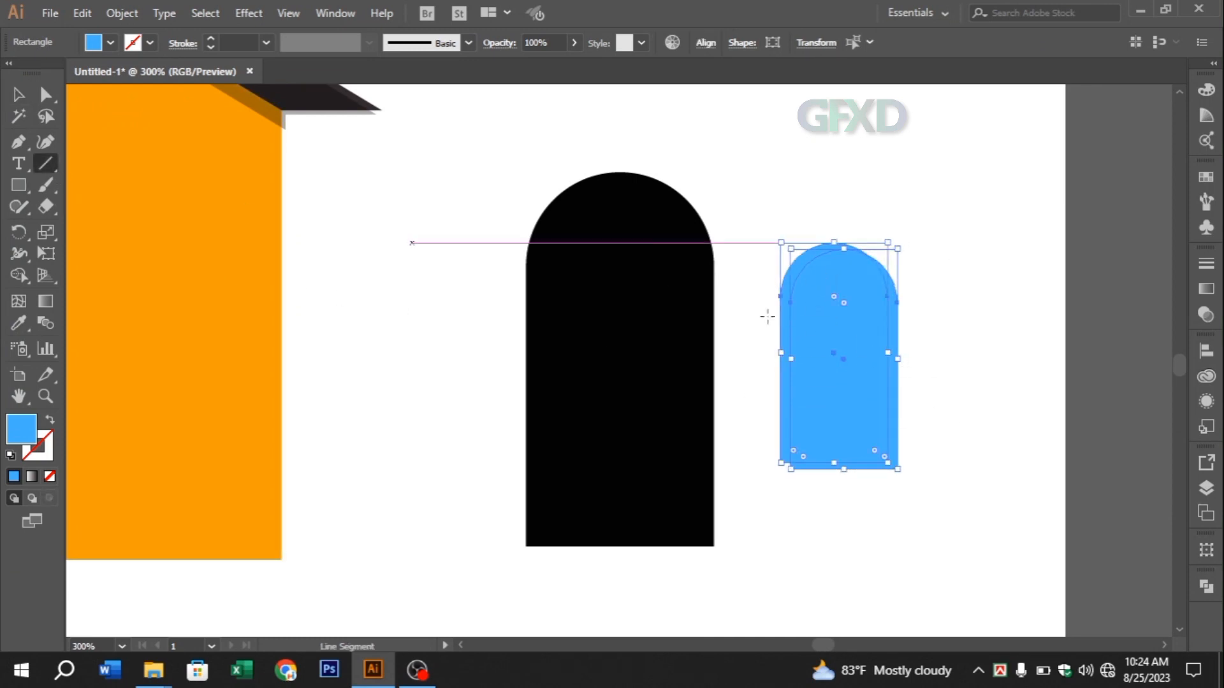
click(21, 275)
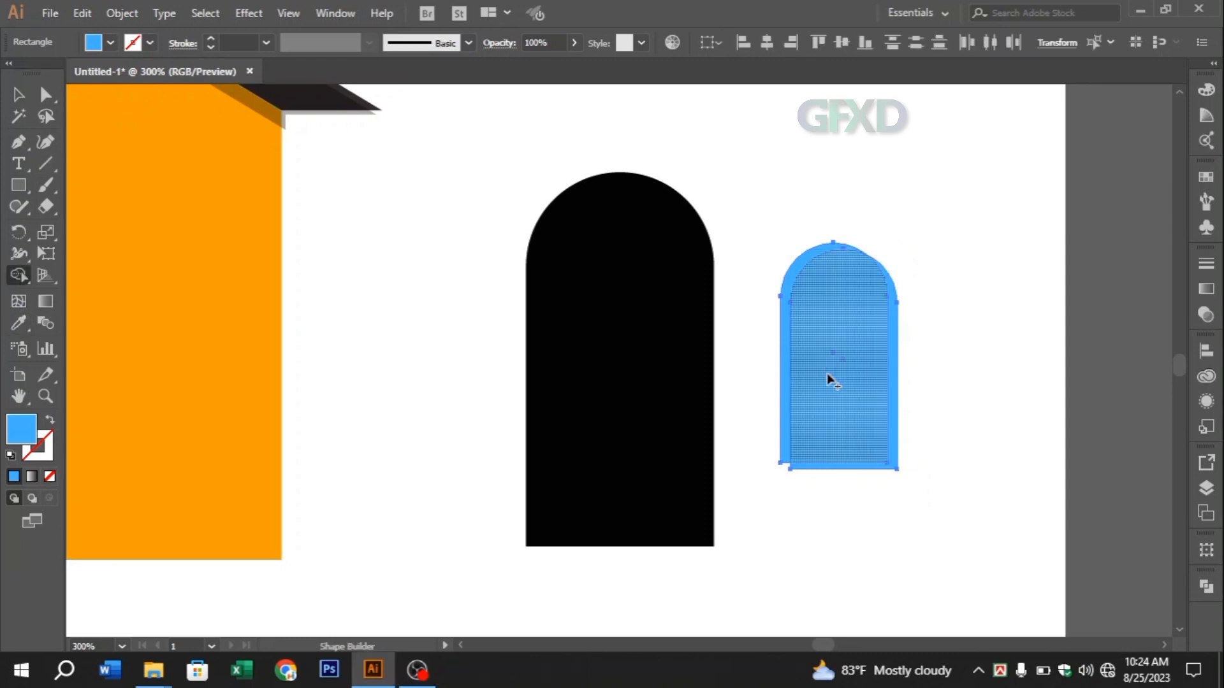
alt+click(889, 375)
click(19, 94)
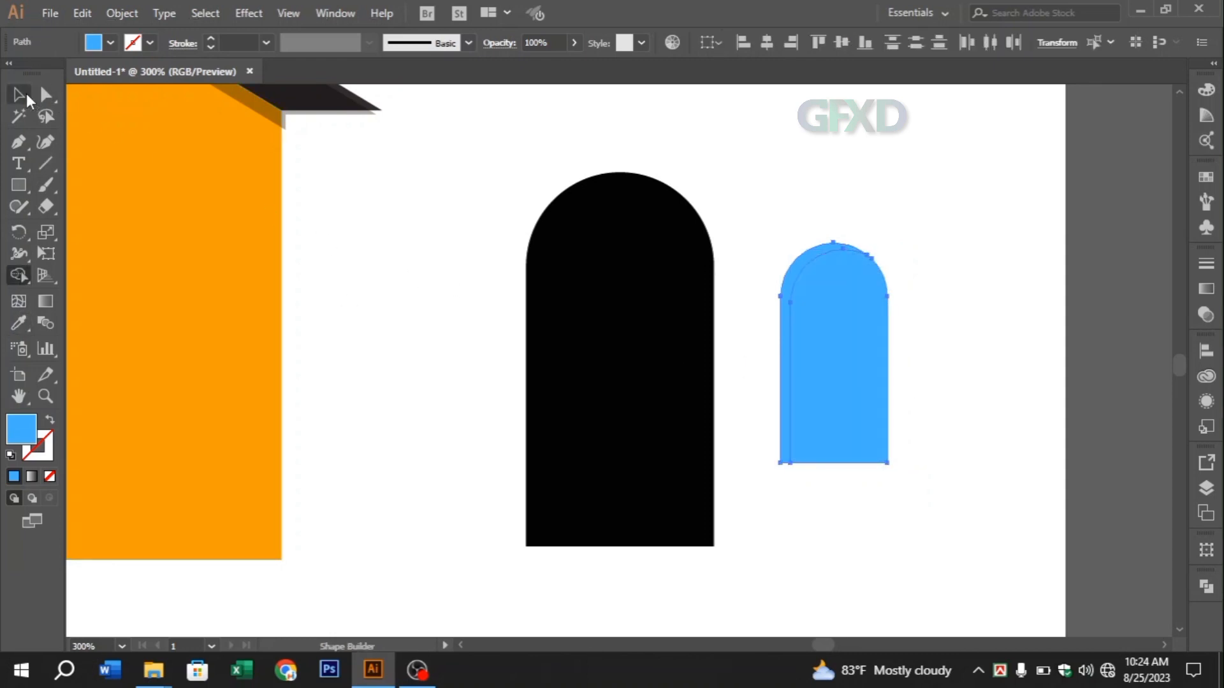
click(928, 323)
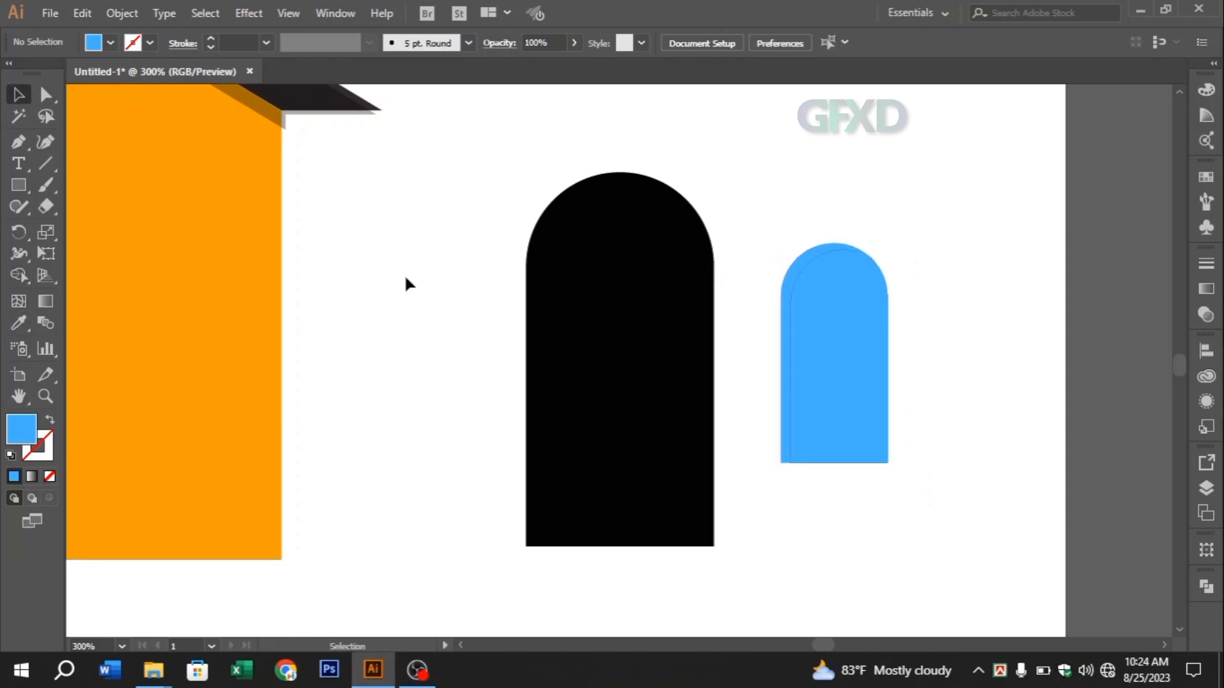
Draw a horizontal line across the blue arch just below its curve and give it a 5 pt stroke
click(45, 164)
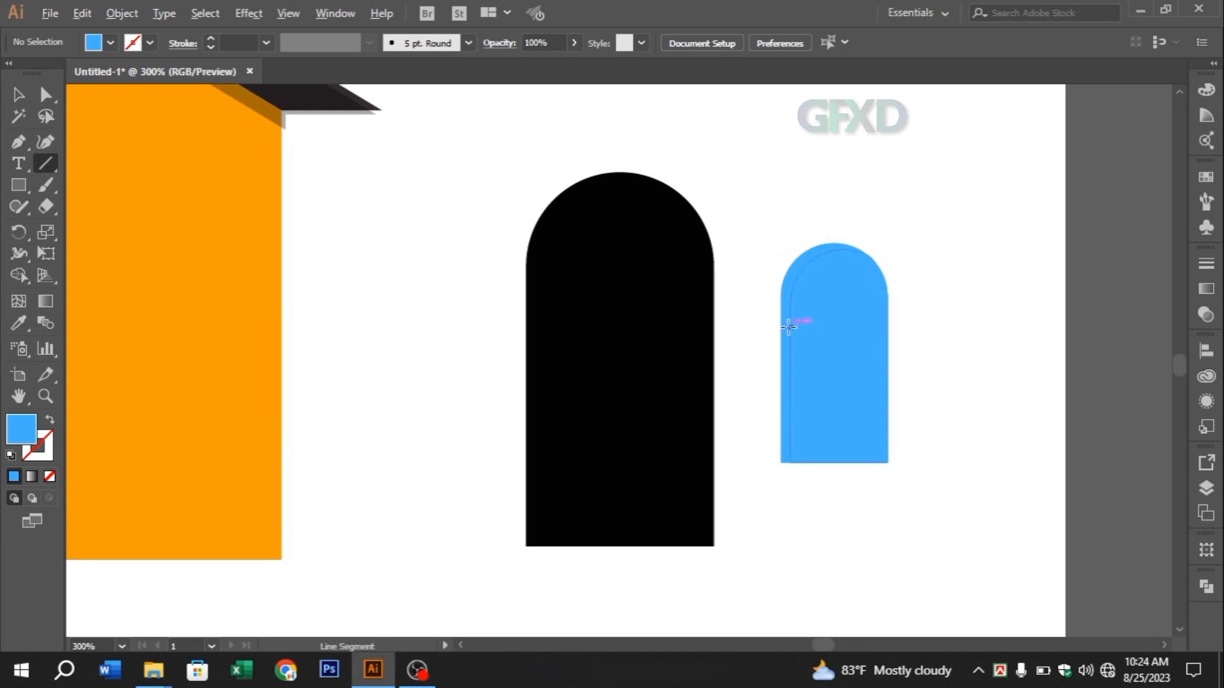
drag(788, 327, 888, 328)
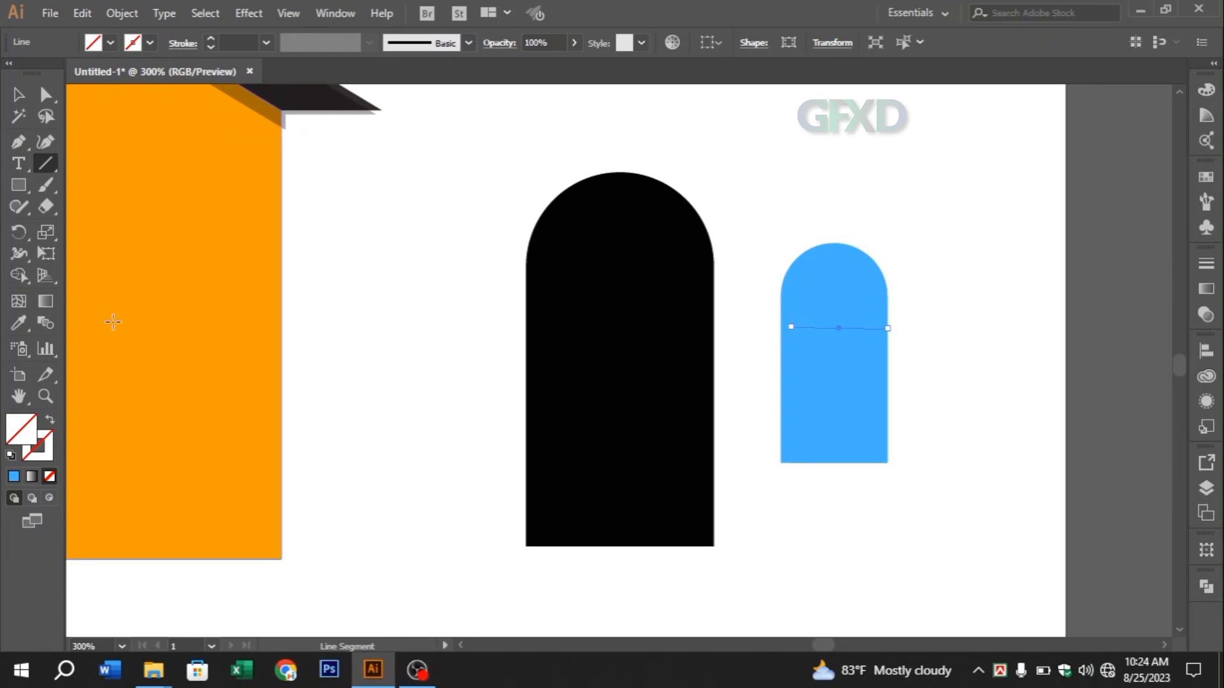
click(31, 456)
click(13, 478)
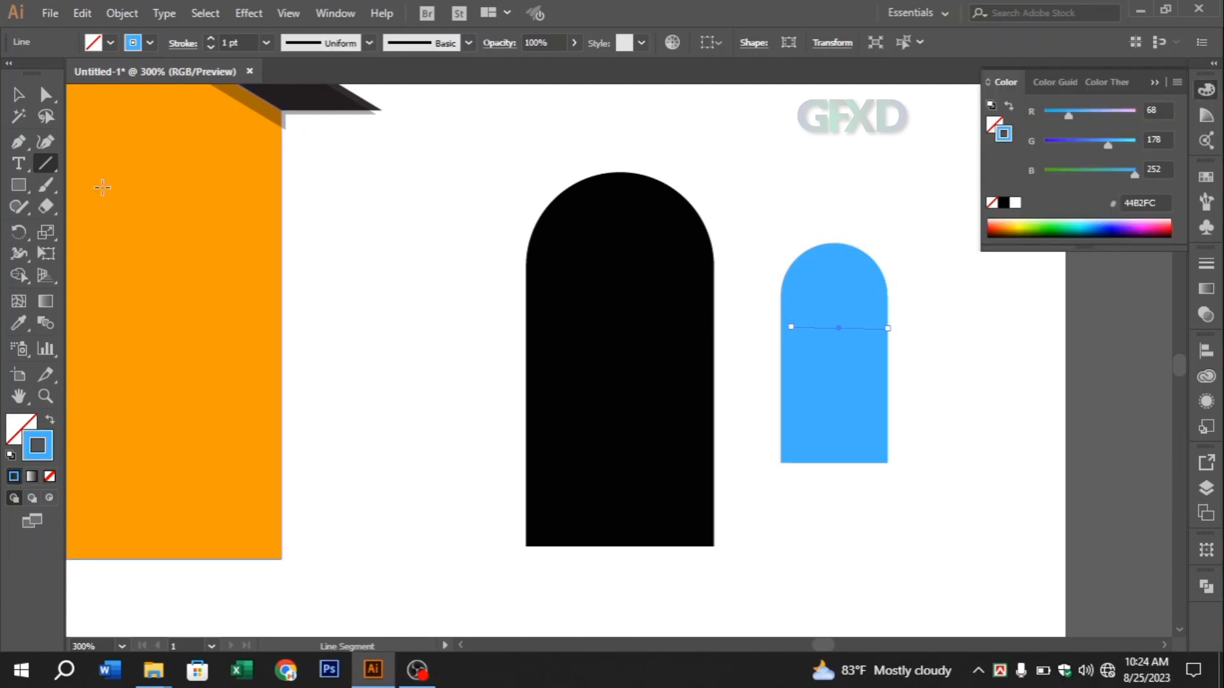
click(211, 38)
click(211, 38)
click(209, 38)
click(210, 37)
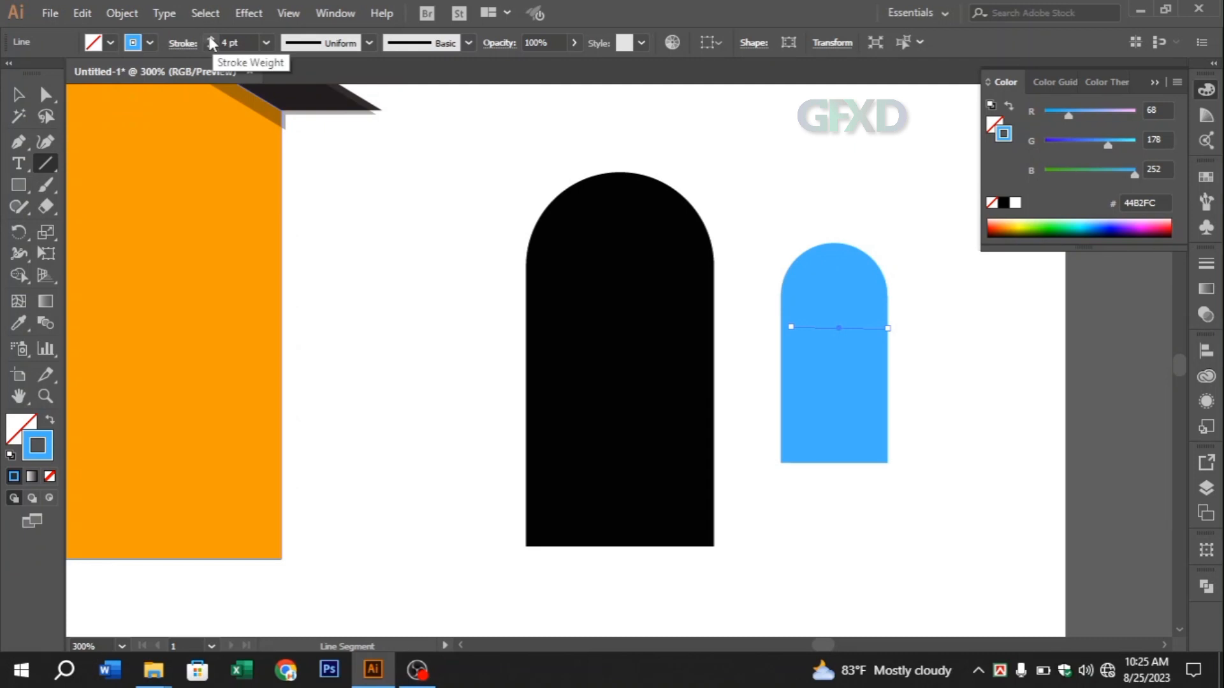
Set the line's stroke colour to black (#000000) and its weight to 2 pt
double_click(34, 448)
click(328, 363)
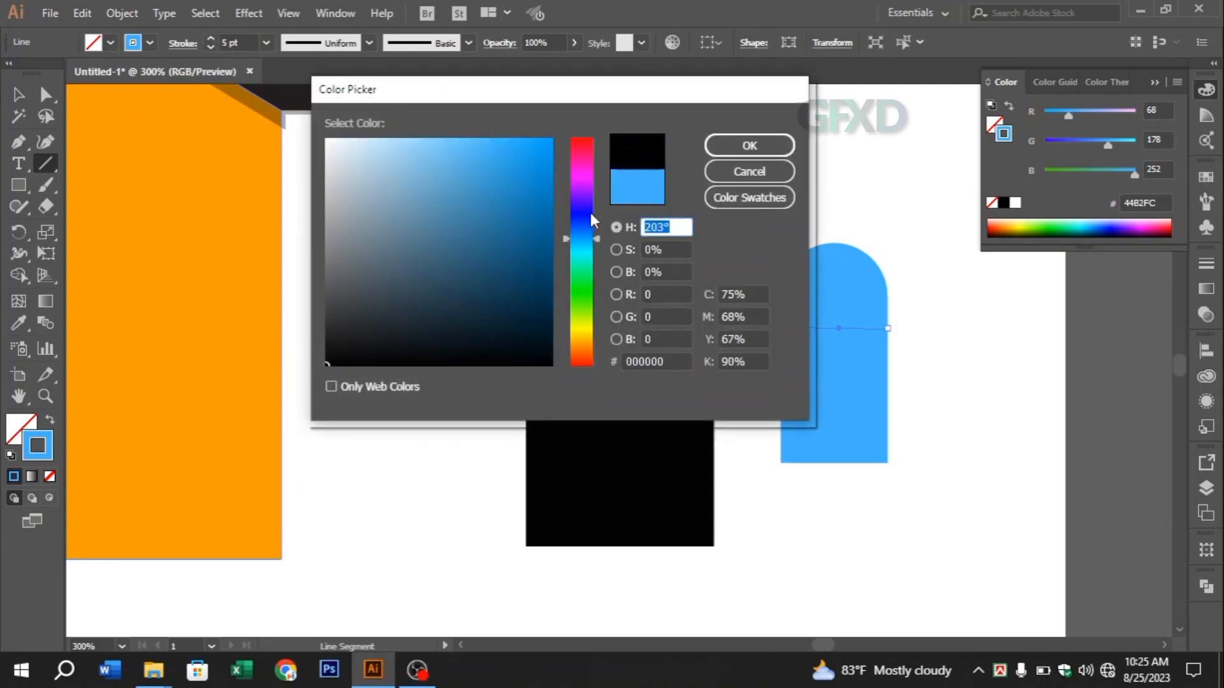
click(745, 147)
key(v)
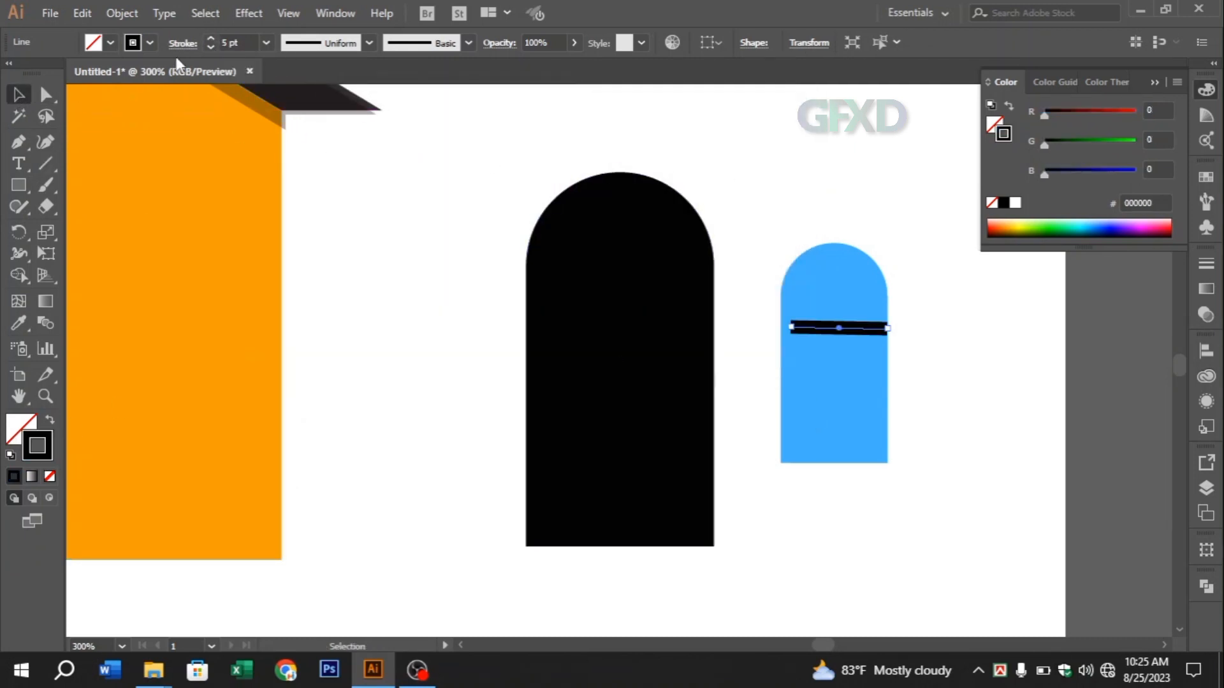
click(209, 47)
click(209, 47)
click(209, 47)
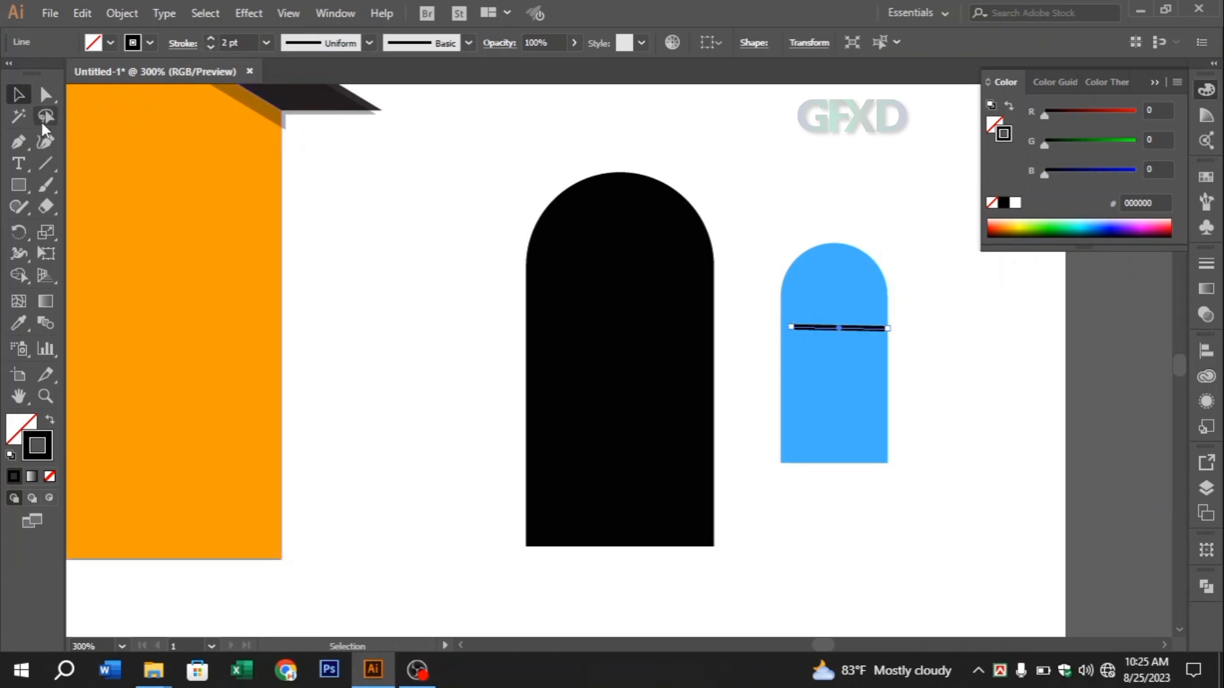
click(917, 303)
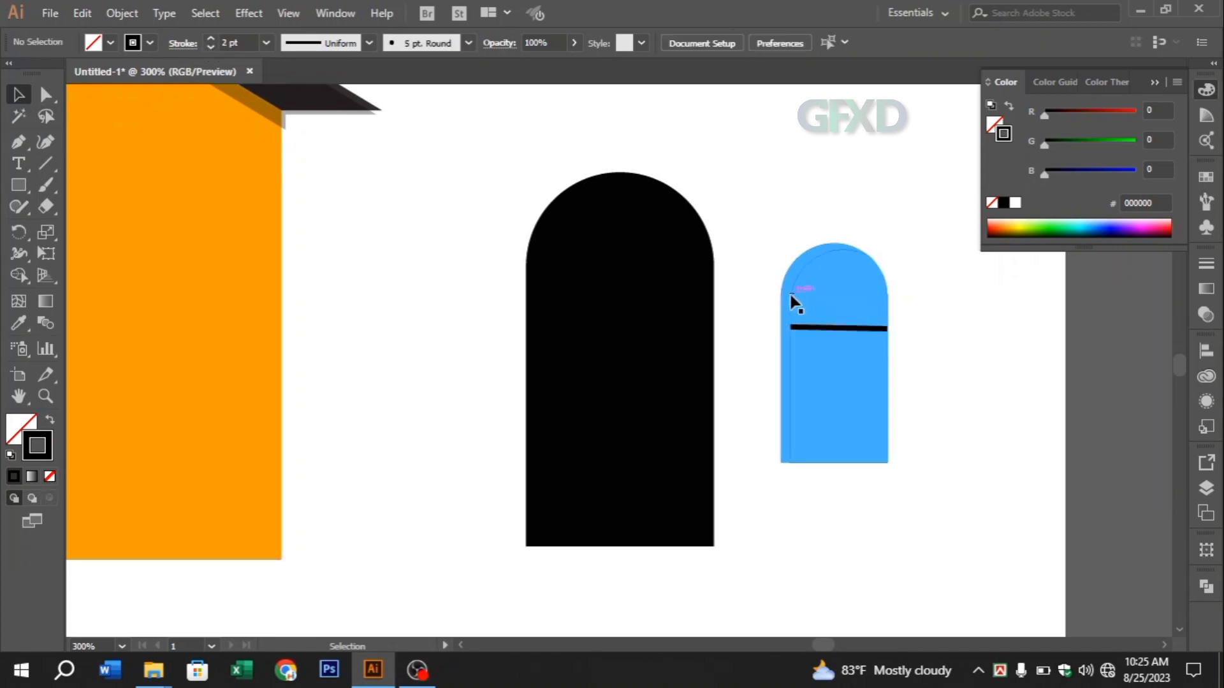
Extend the black line across the blue arch so that its left end passes beyond the arch's outer edge
click(788, 293)
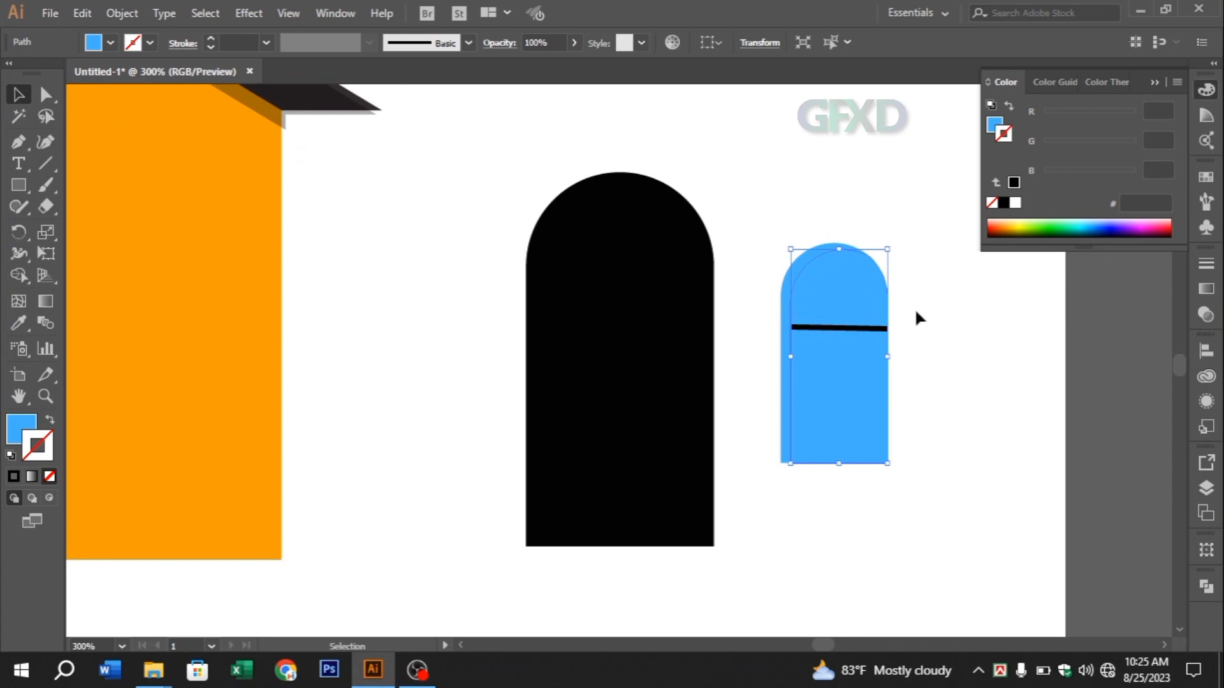
click(915, 308)
click(793, 278)
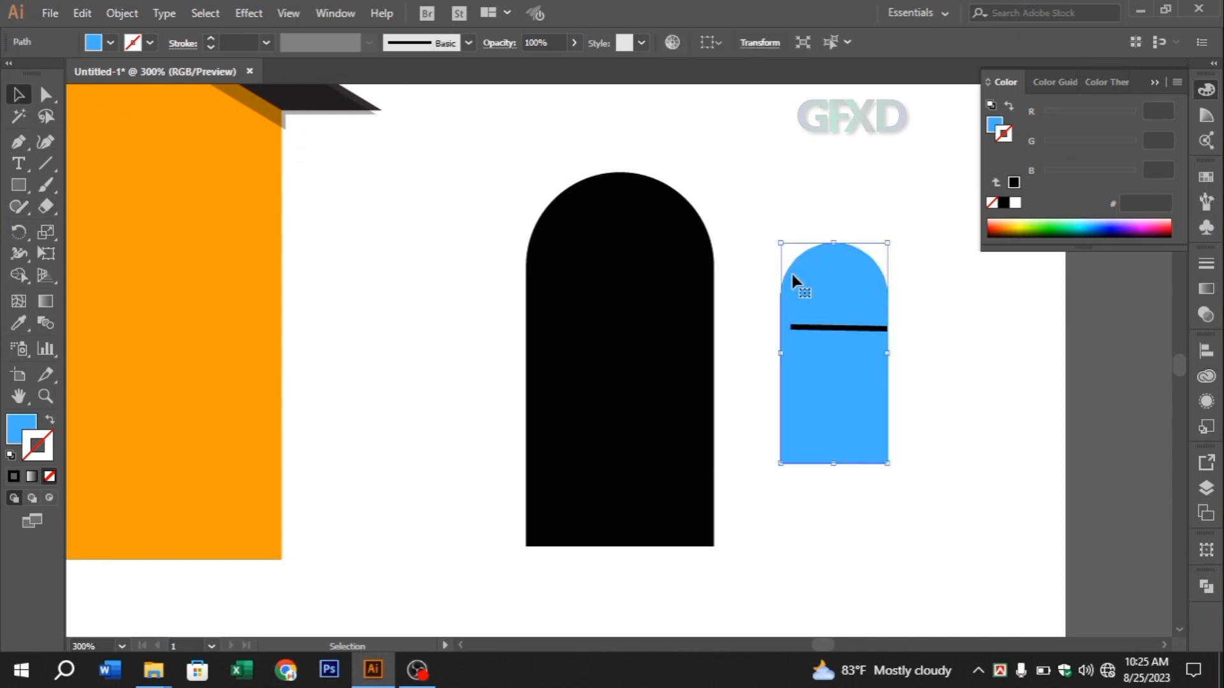
click(940, 293)
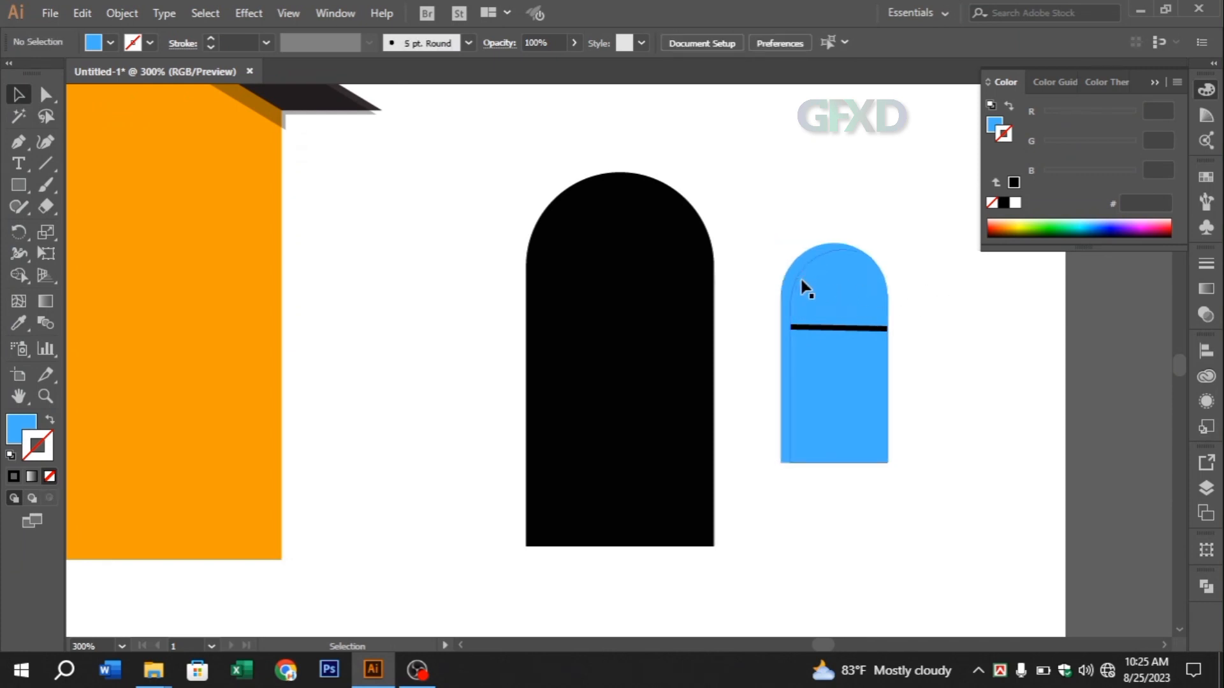
click(807, 288)
key(ctrl+=)
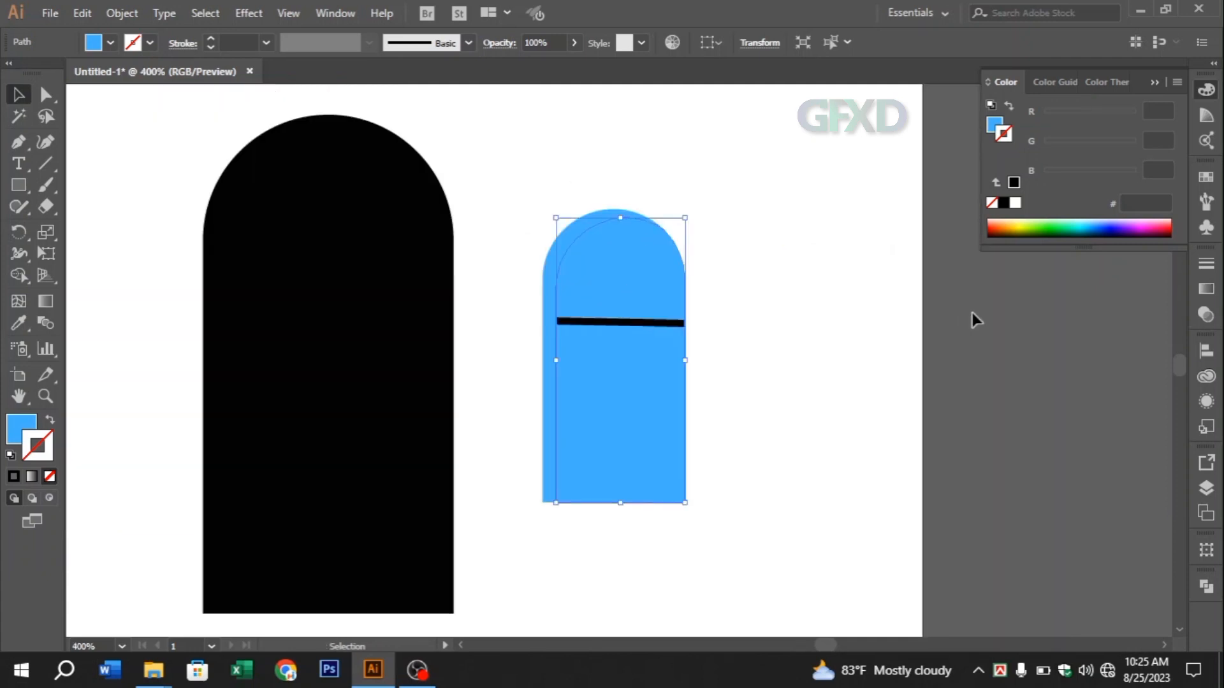
click(596, 324)
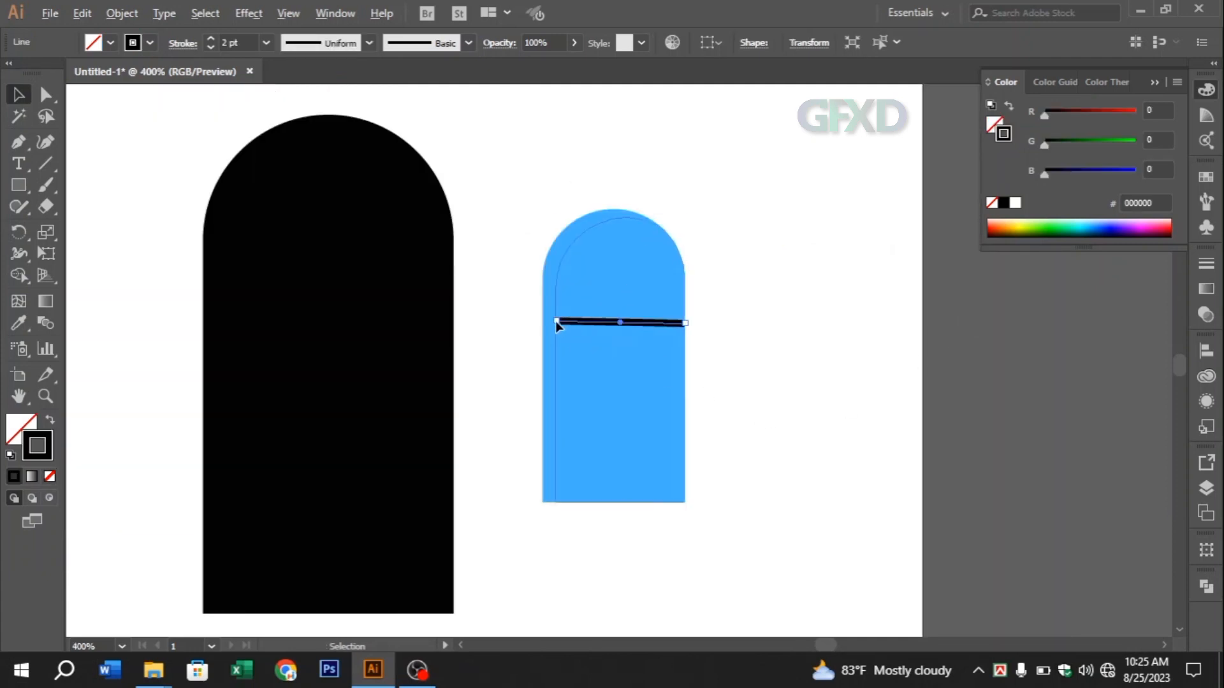
drag(557, 323, 526, 320)
Copy the full blue arch and paste a duplicate in the same place
click(659, 341)
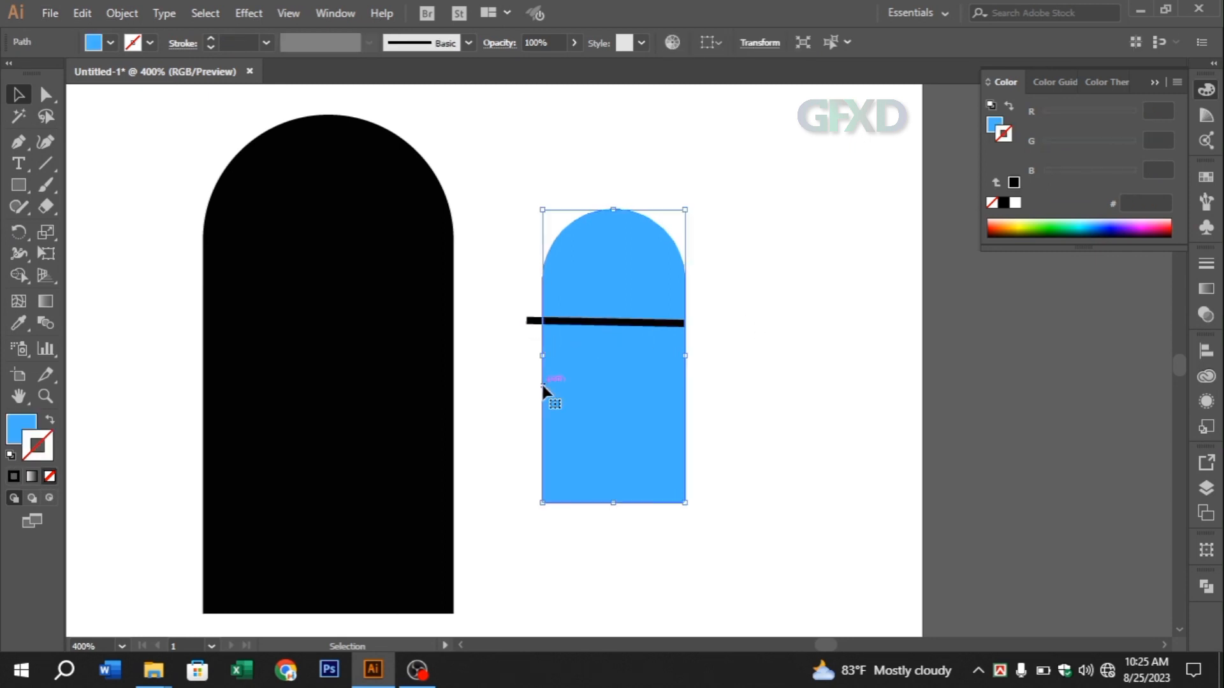
click(83, 14)
click(106, 98)
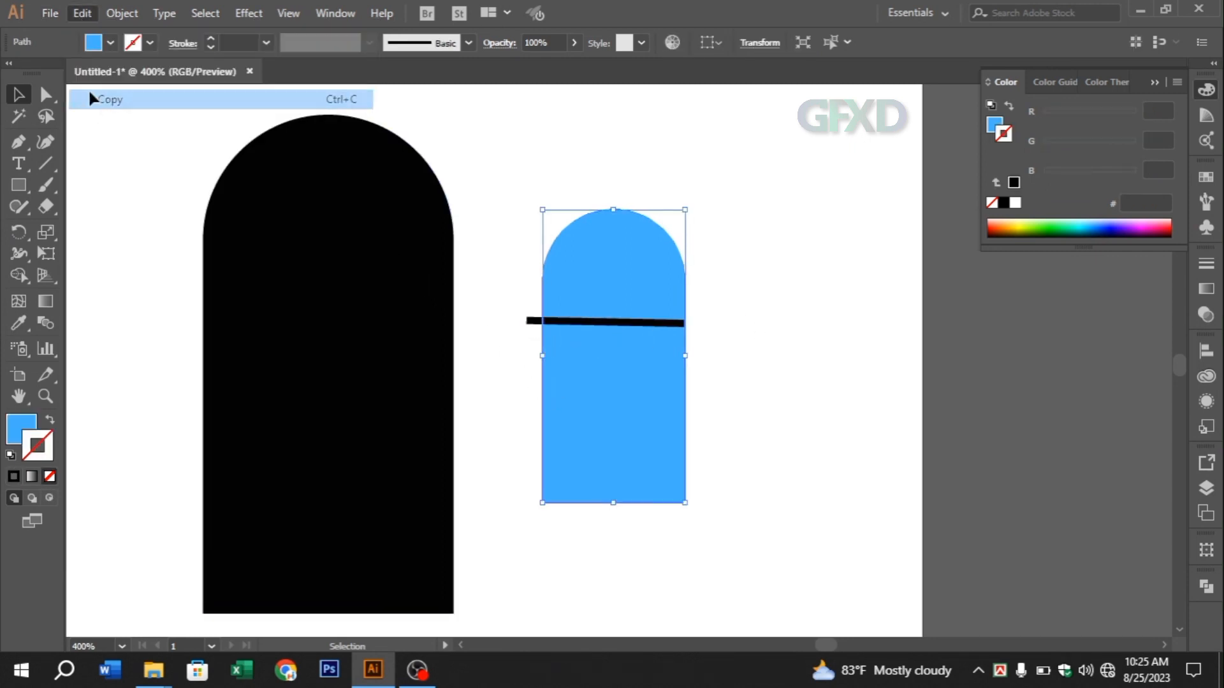
click(80, 12)
click(128, 138)
click(743, 223)
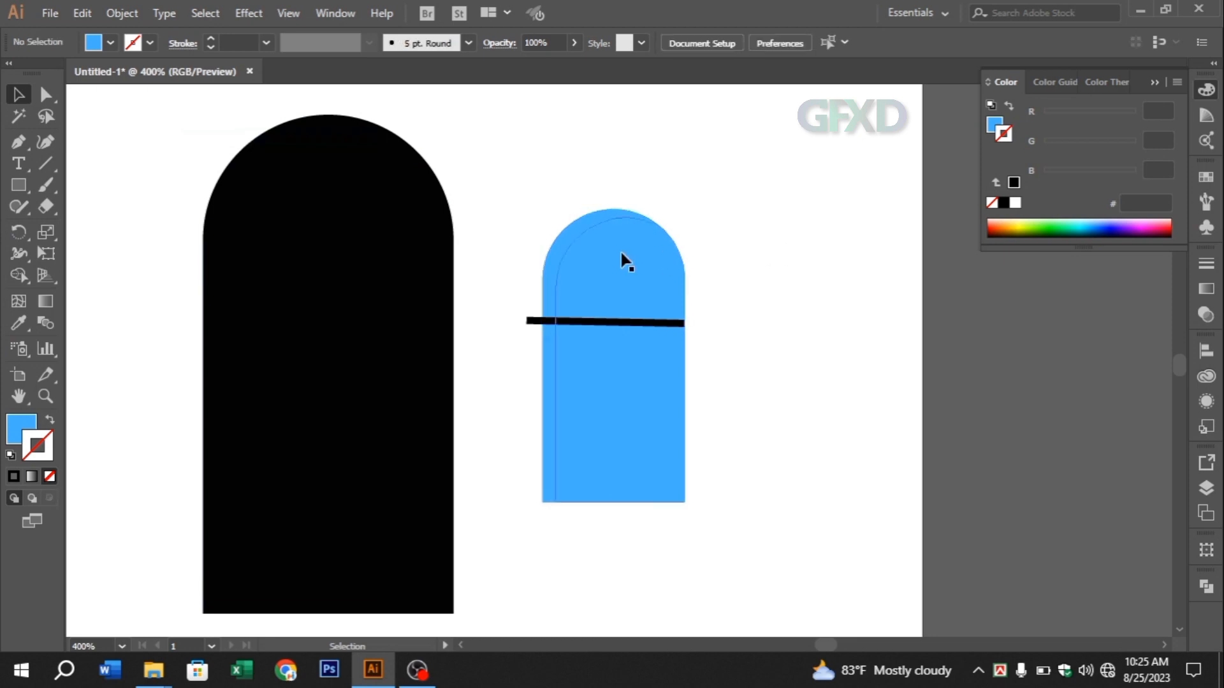
Select the two offset blue arches and use the Shape Builder to split off the sliver along their outer edge
click(597, 263)
shift+click(547, 257)
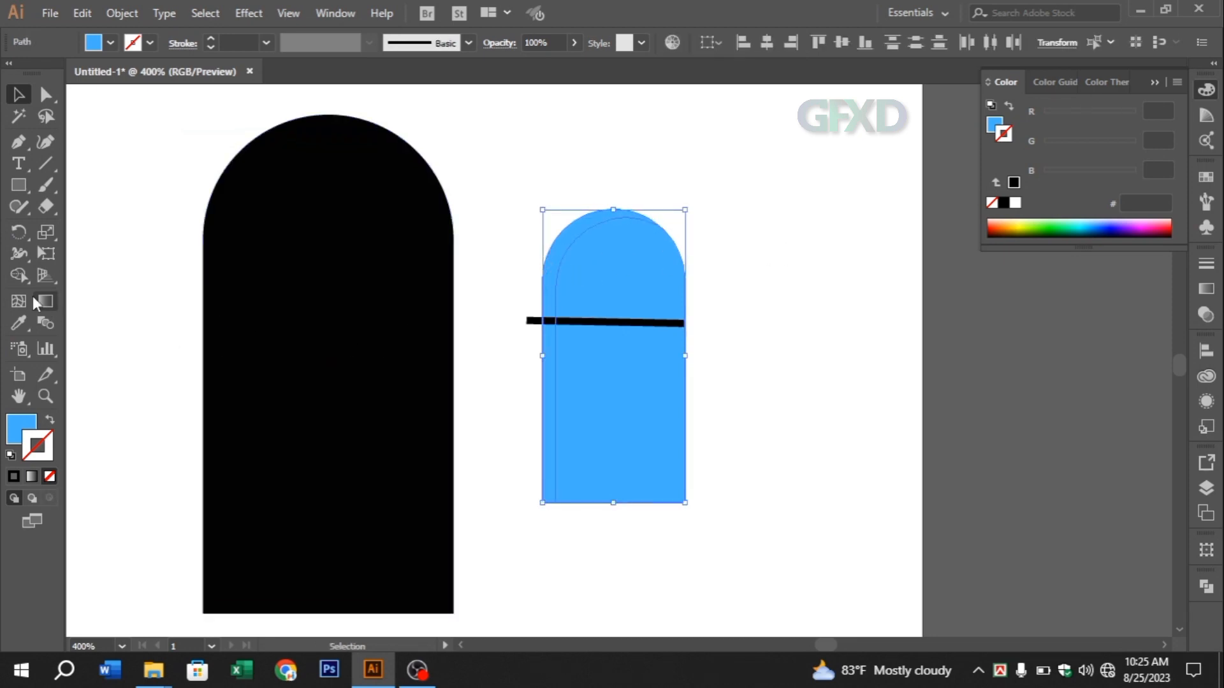
click(19, 275)
click(551, 270)
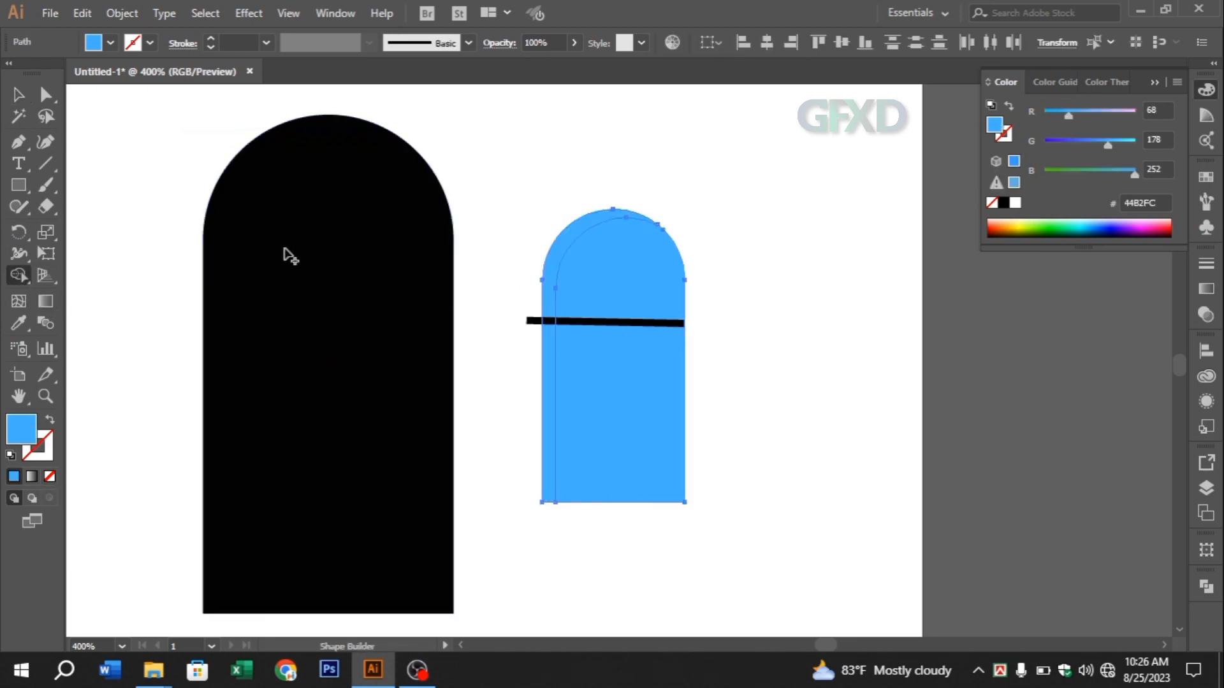
click(19, 95)
Fill the separated sliver of the blue arch with the black sampled from the large door shape
click(668, 172)
click(558, 261)
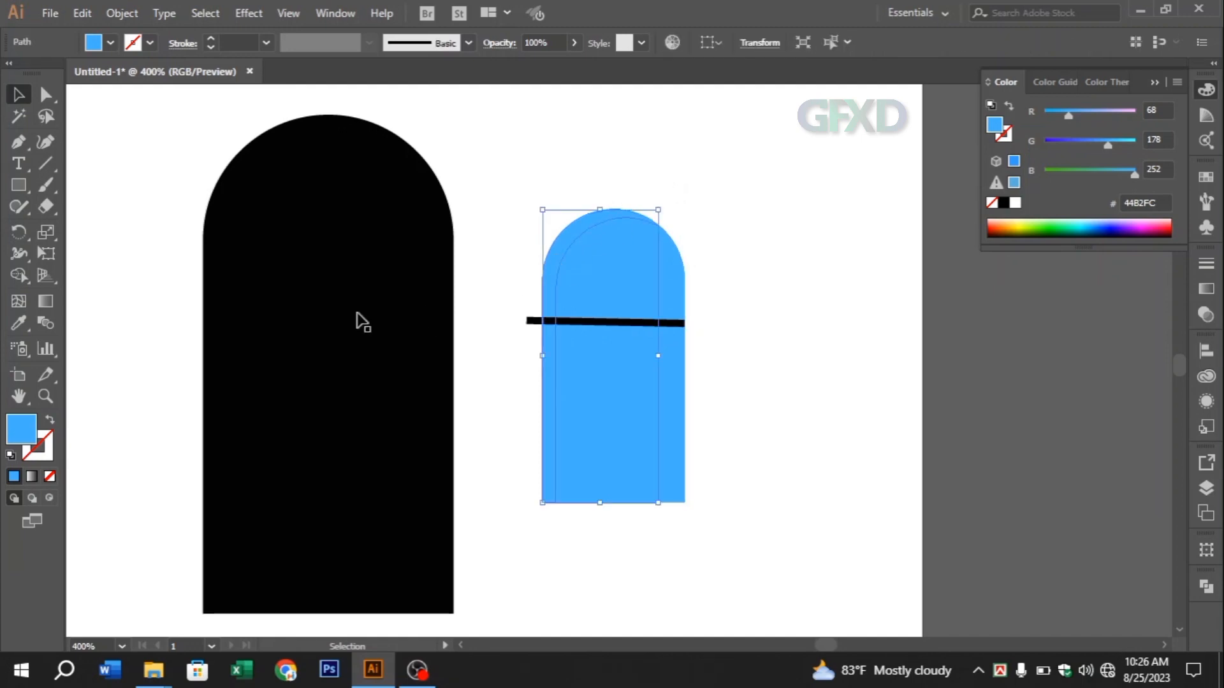
click(19, 323)
click(322, 243)
click(9, 95)
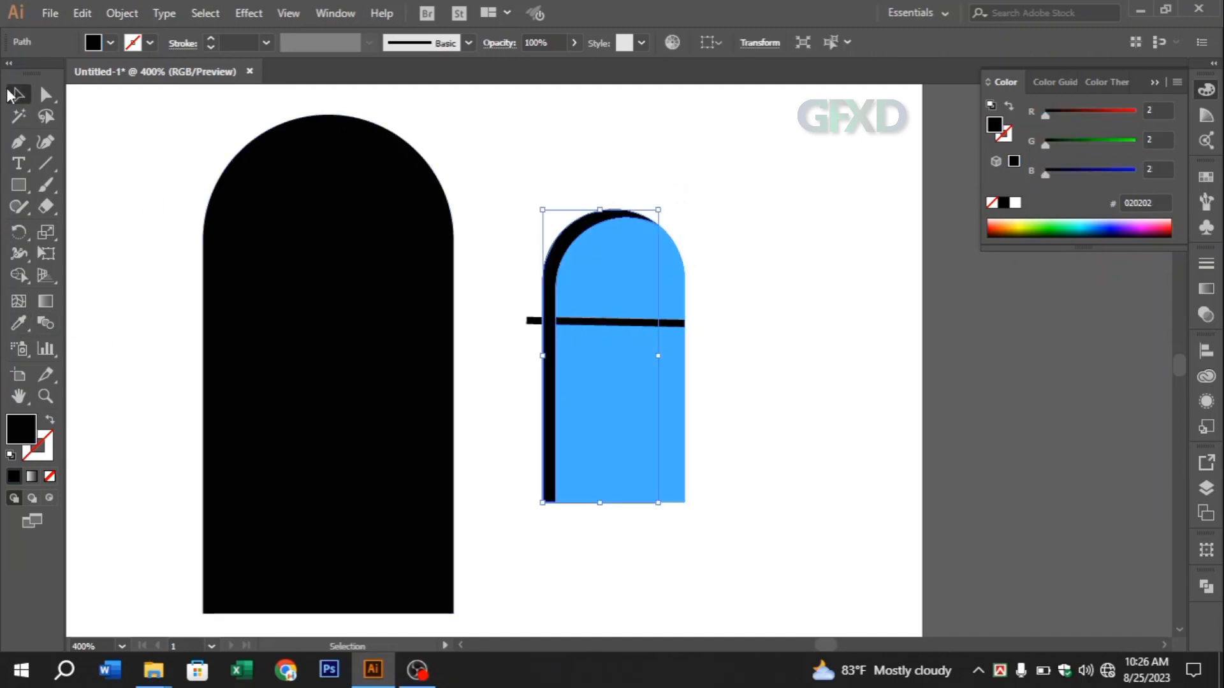
Lower the black sliver's opacity to 31% to turn it into a shadow on the blue arch
click(1205, 315)
click(1162, 283)
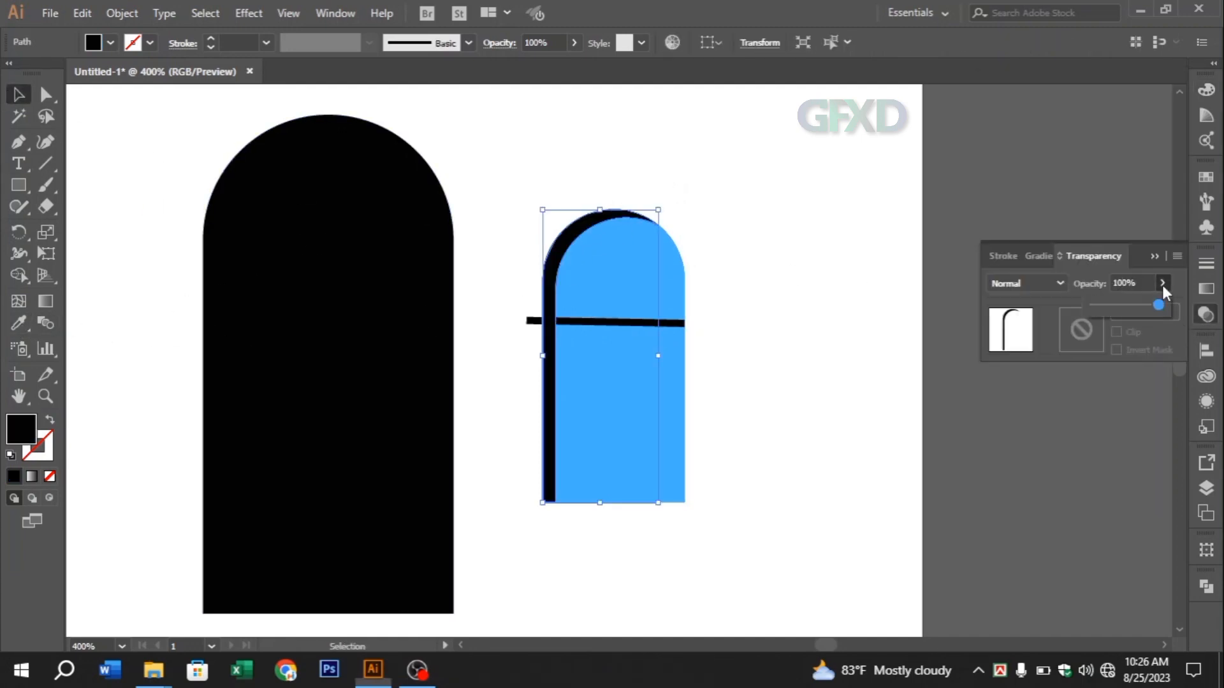
drag(1141, 304, 1113, 306)
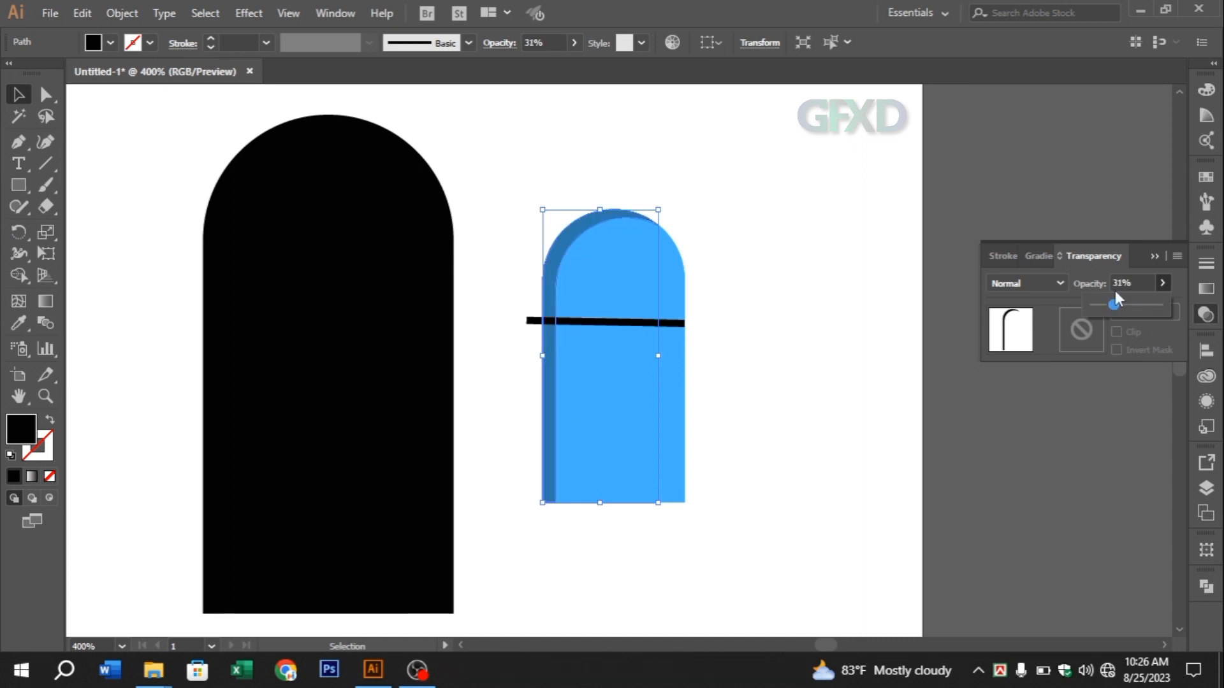
click(1154, 256)
click(751, 410)
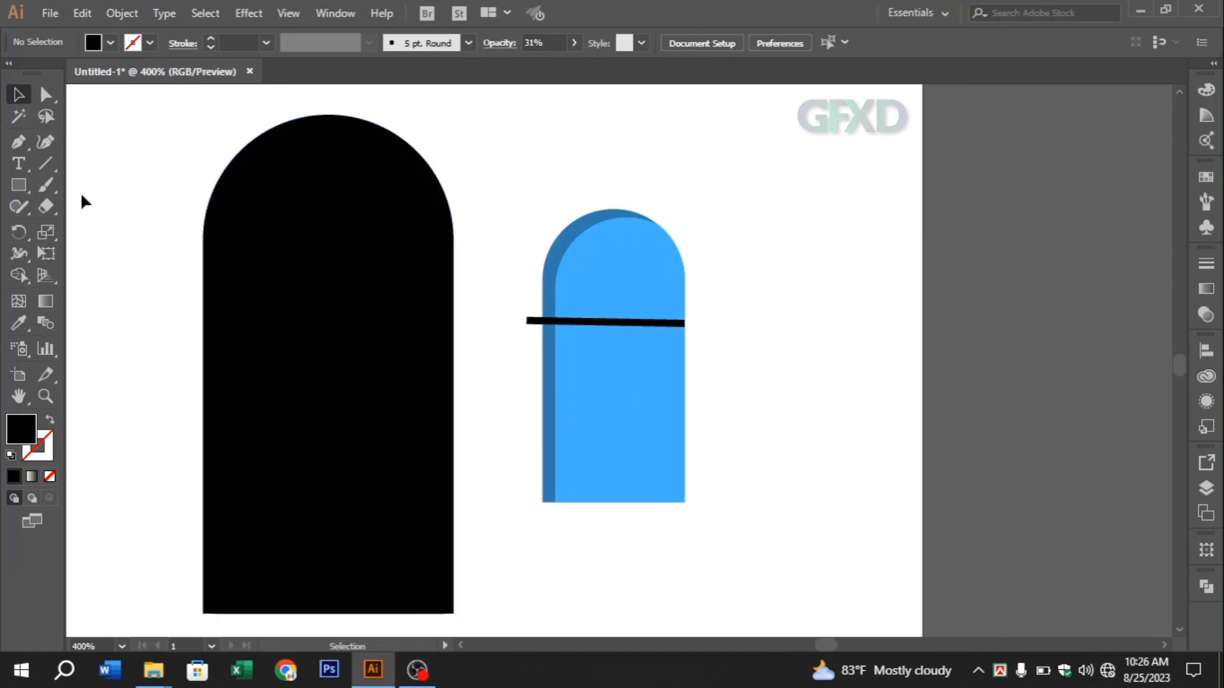
Remove the parts of the blue arch and its shadow below the black line with the Shape Builder, and delete the line
drag(510, 306, 687, 390)
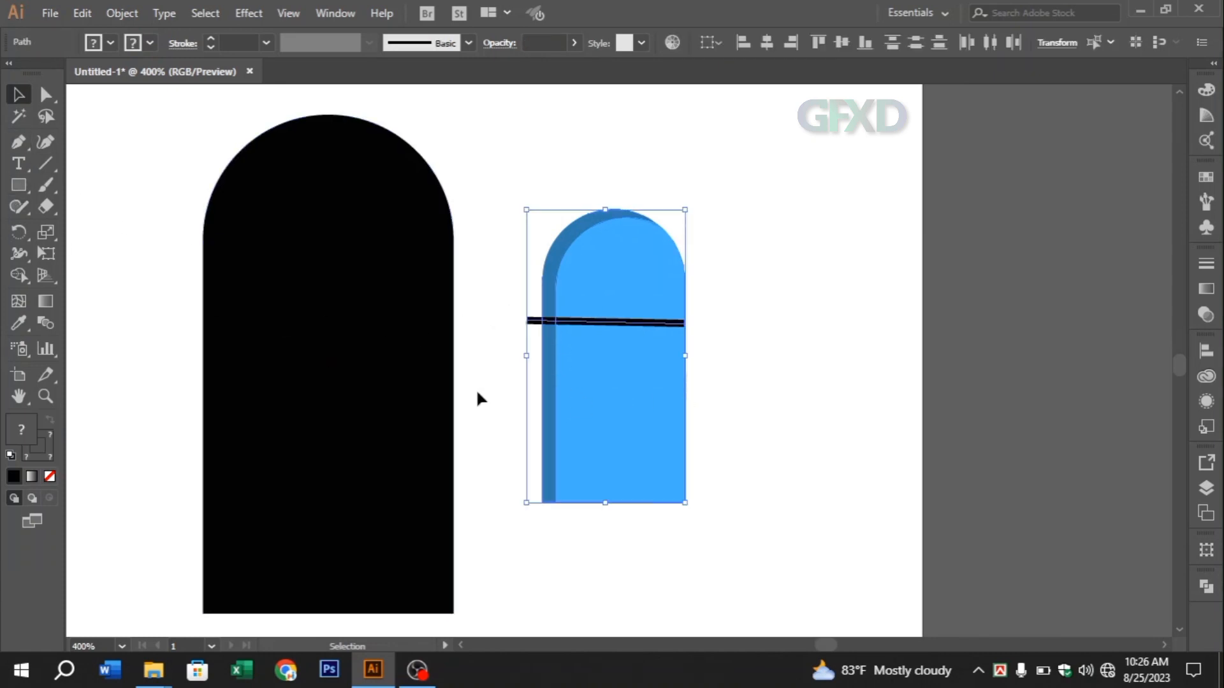
click(18, 275)
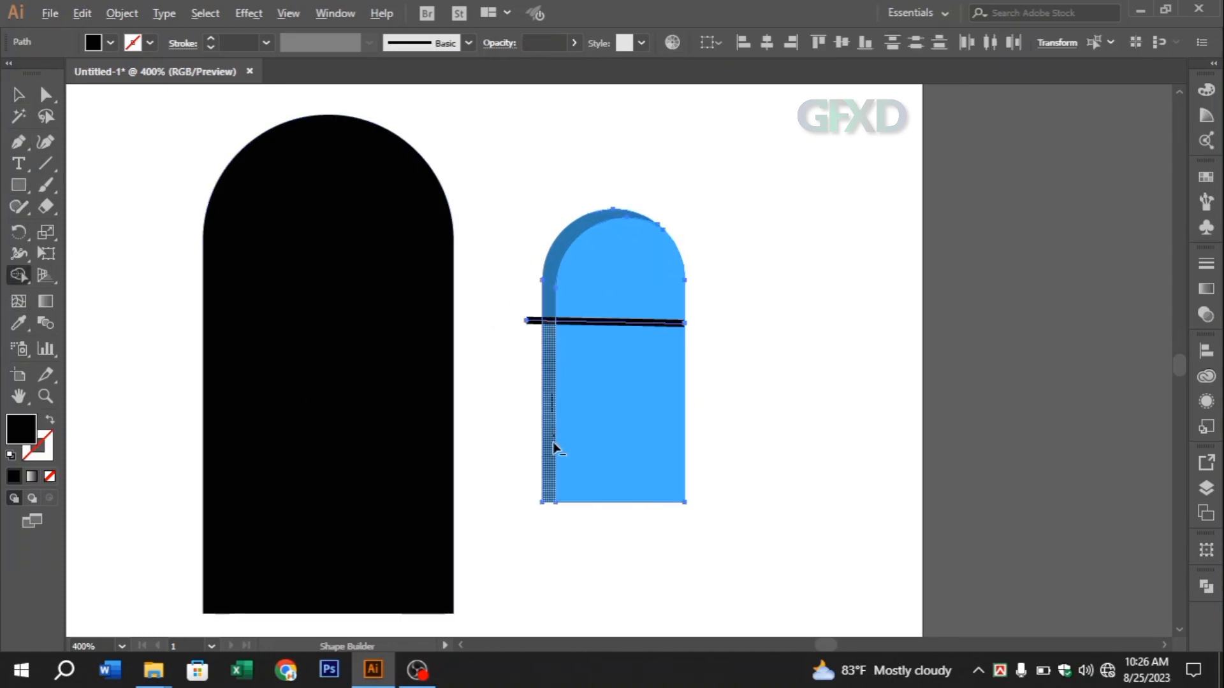
mouse_move(552, 442)
alt+mouse_down()
mouse_move(596, 362)
mouse_move(596, 456)
alt+mouse_up()
click(18, 94)
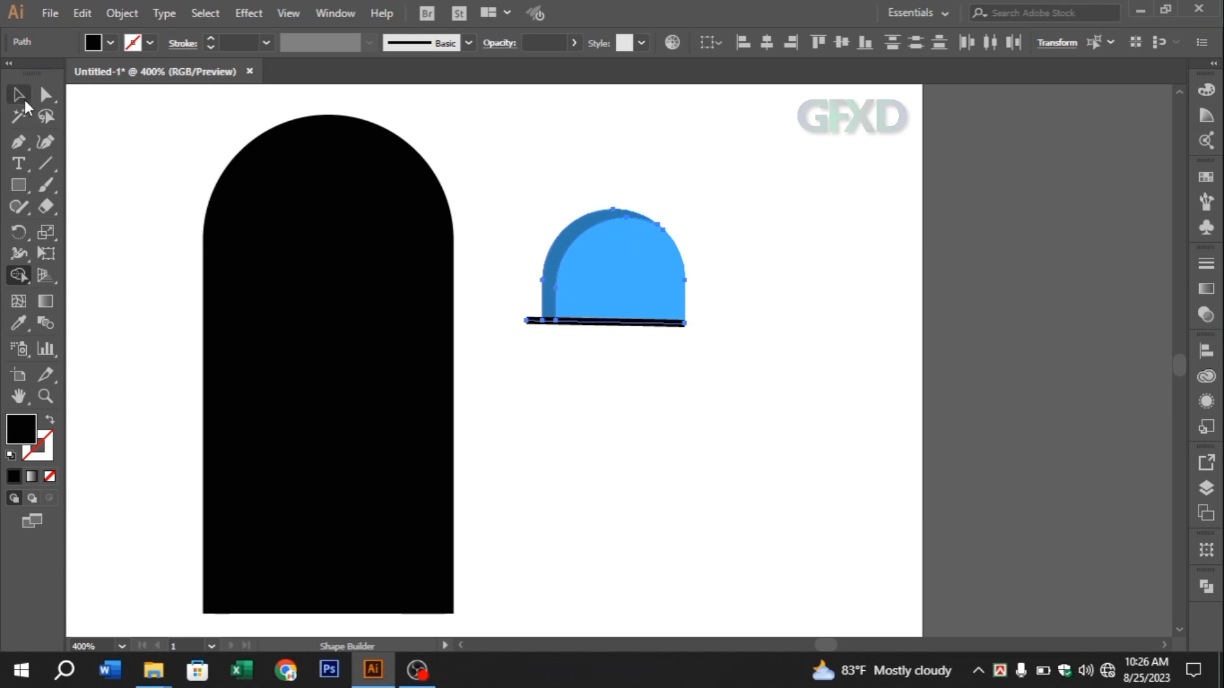
click(749, 344)
click(682, 326)
key(Delete)
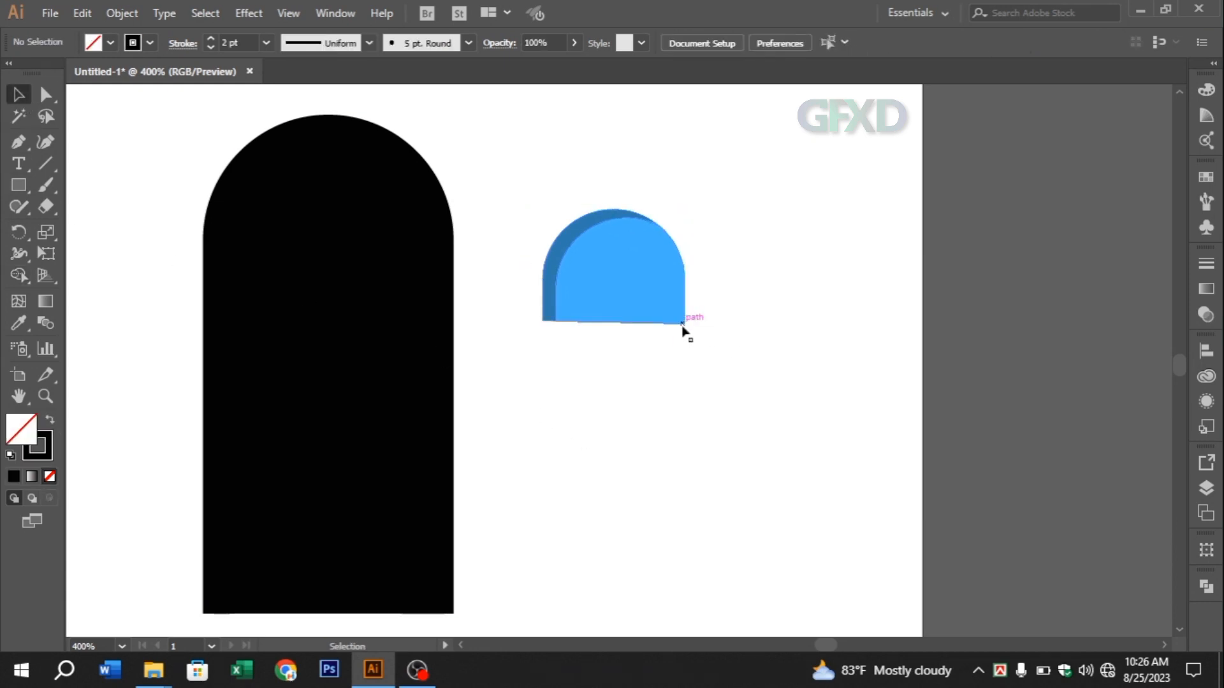
Group the blue pane with its shadow and move it onto the upper part of the arched door
click(641, 306)
right_click(626, 288)
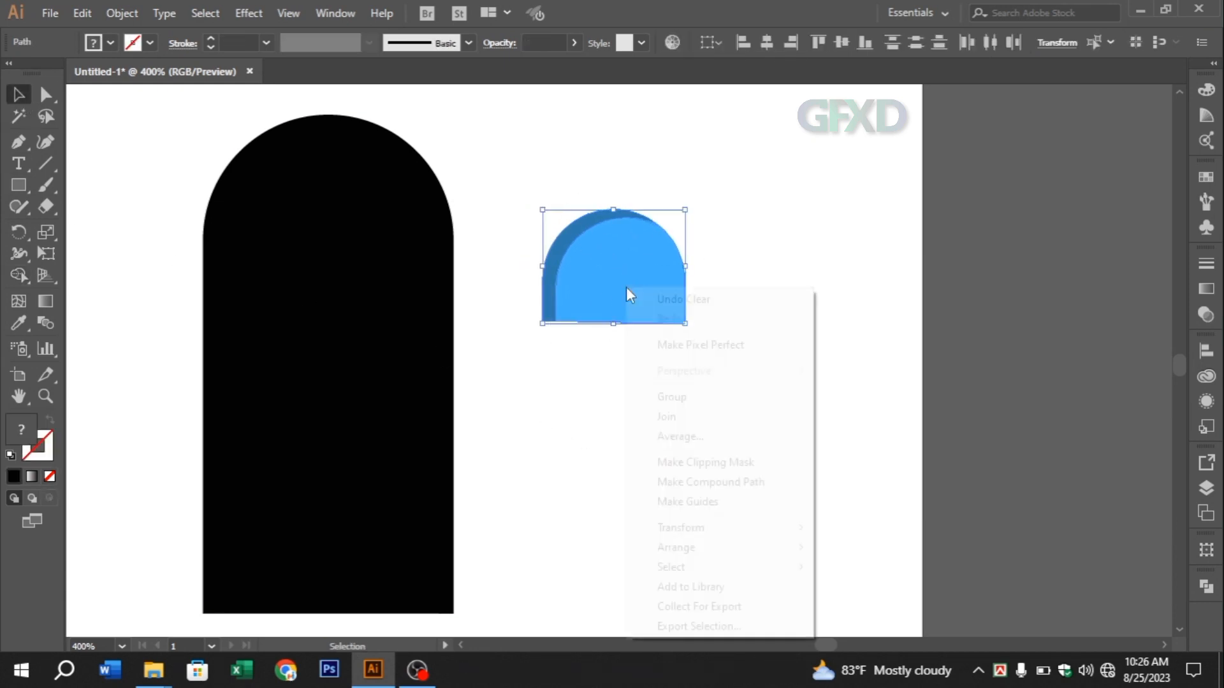
click(663, 396)
drag(606, 292, 320, 279)
Fill the black arched door shape with dark reddish brown (#7F2501)
click(444, 306)
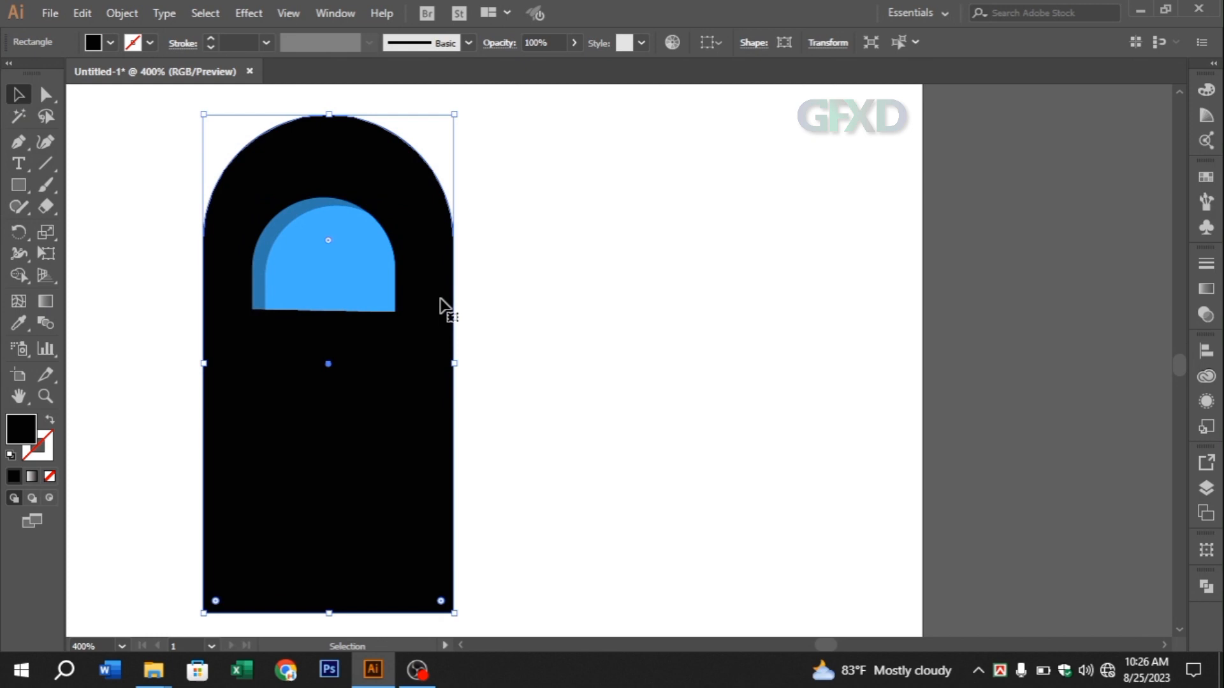
double_click(17, 427)
mouse_move(591, 328)
mouse_down()
mouse_move(578, 371)
mouse_move(580, 349)
mouse_up()
drag(510, 191, 552, 139)
click(737, 152)
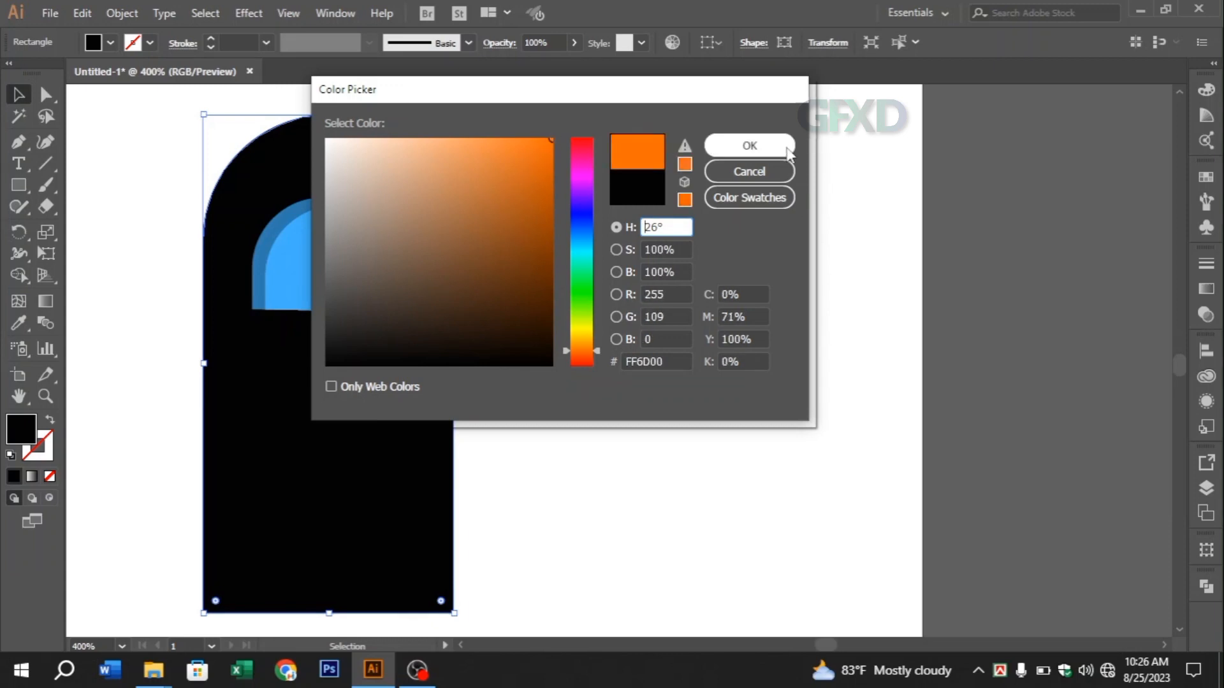
double_click(20, 429)
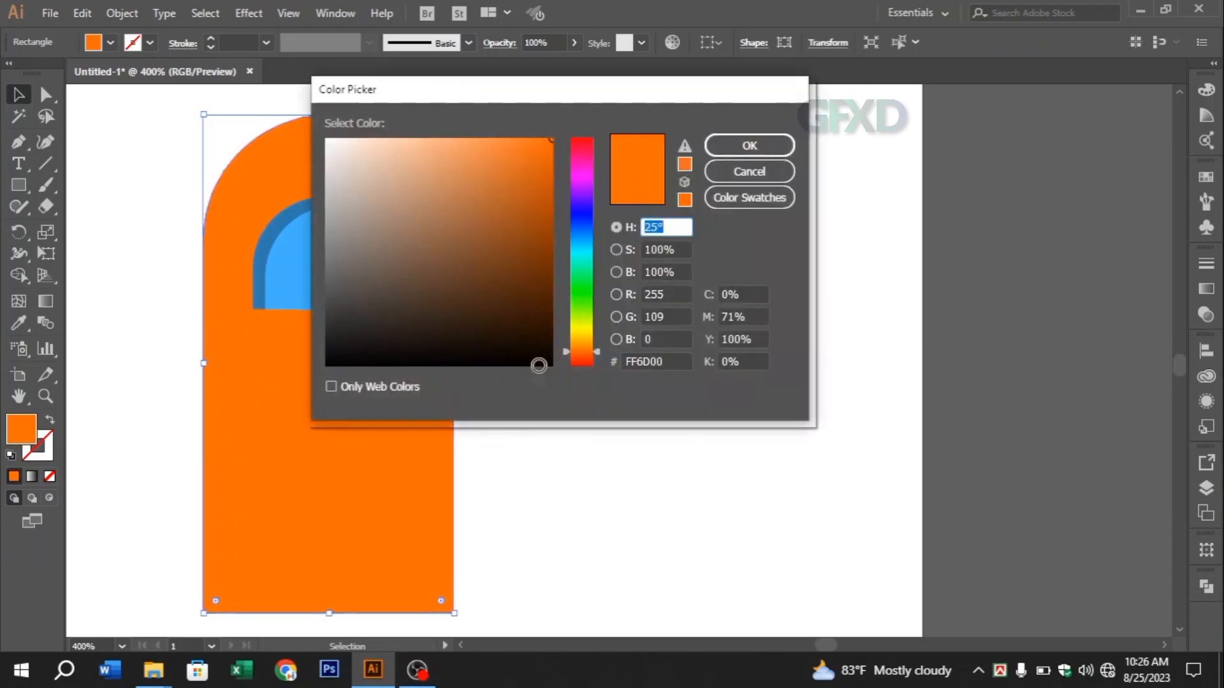
drag(542, 253, 549, 251)
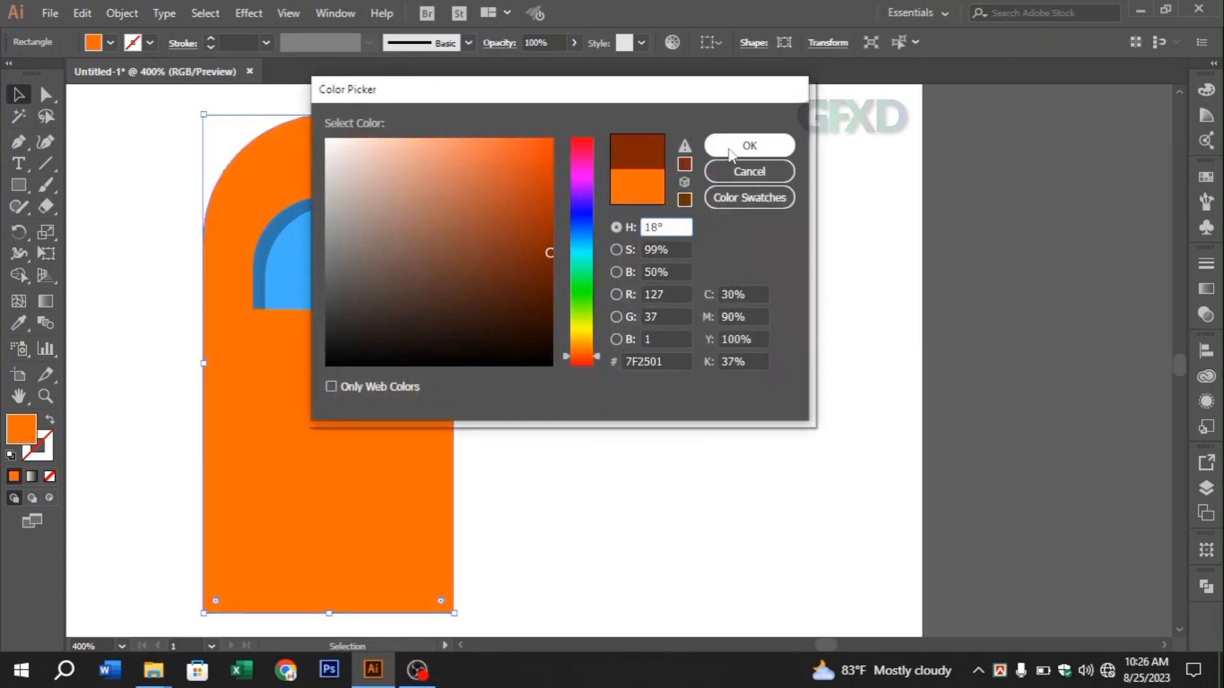
click(750, 146)
click(671, 373)
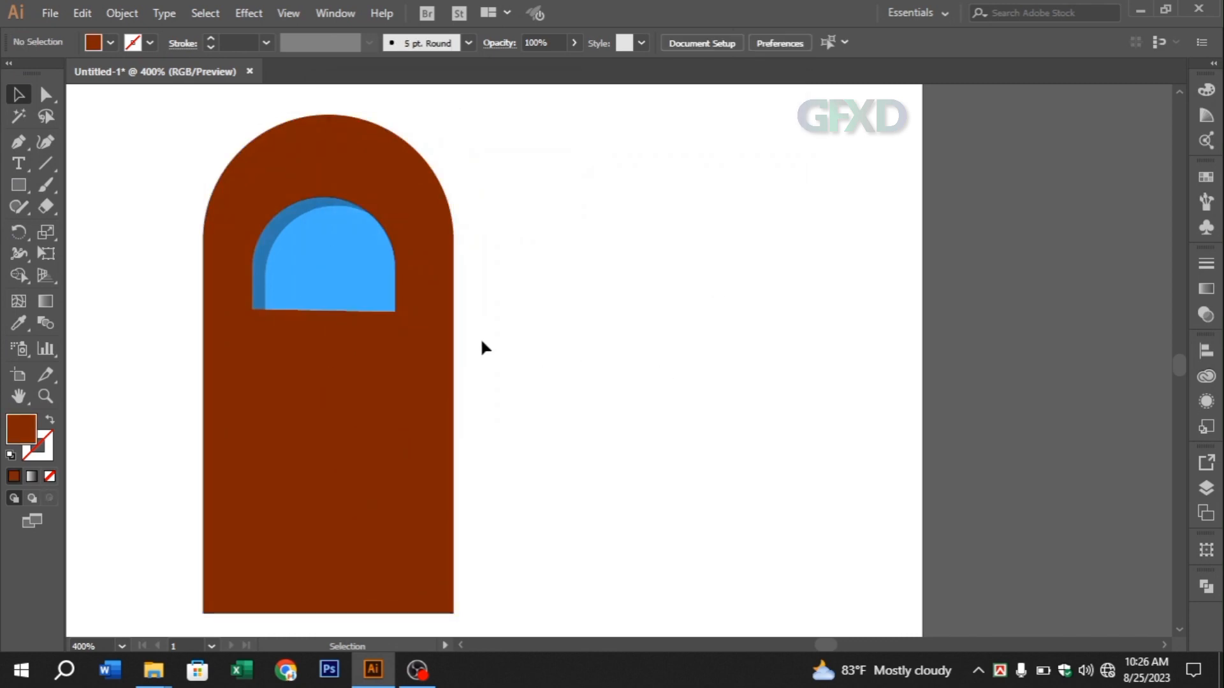
Draw a slim upright rectangle beside the door as a handle and fill it with bright yellow
click(20, 187)
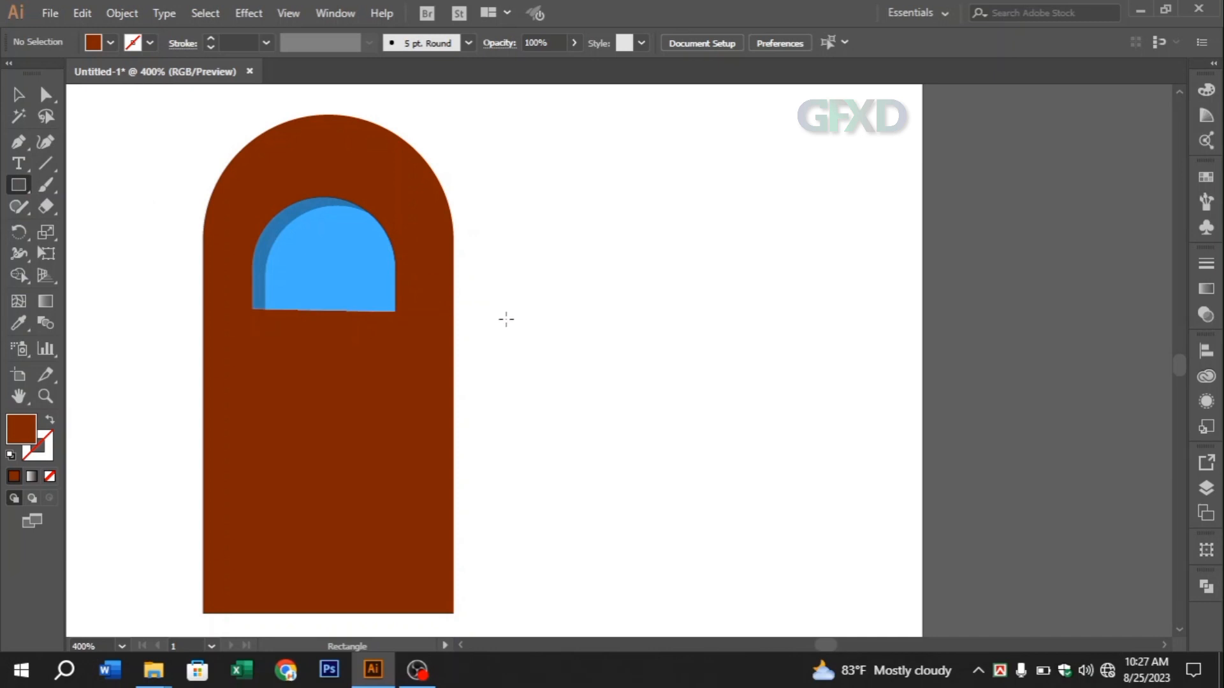
drag(507, 319, 517, 400)
double_click(20, 429)
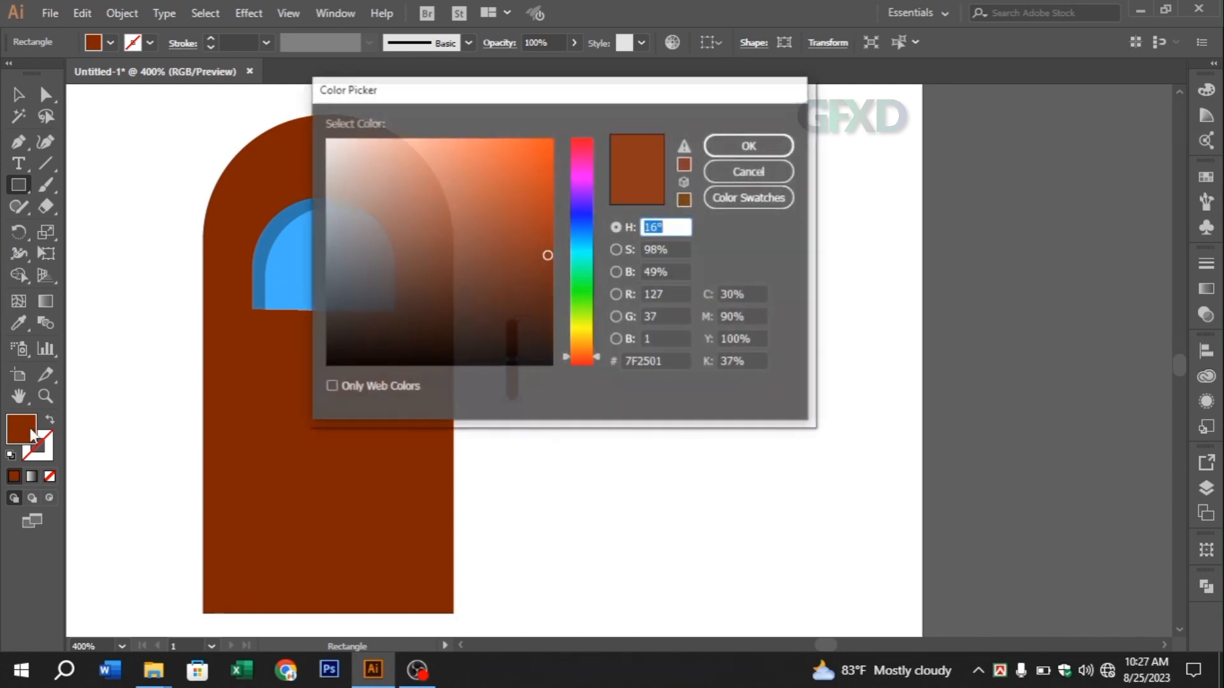
drag(582, 349, 580, 336)
drag(547, 255, 547, 139)
click(750, 146)
Duplicate the yellow handle slightly offset down and sideways behind the original, and fill the copy with near-black (#111111)
click(18, 94)
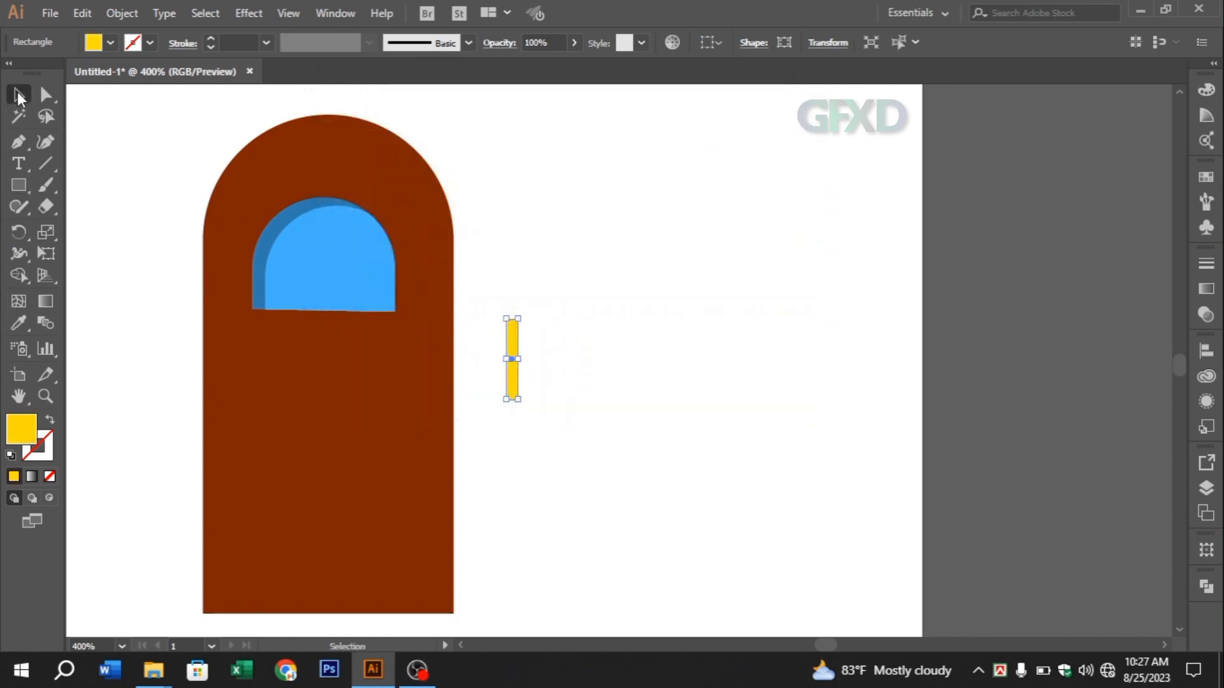
drag(517, 350, 522, 351)
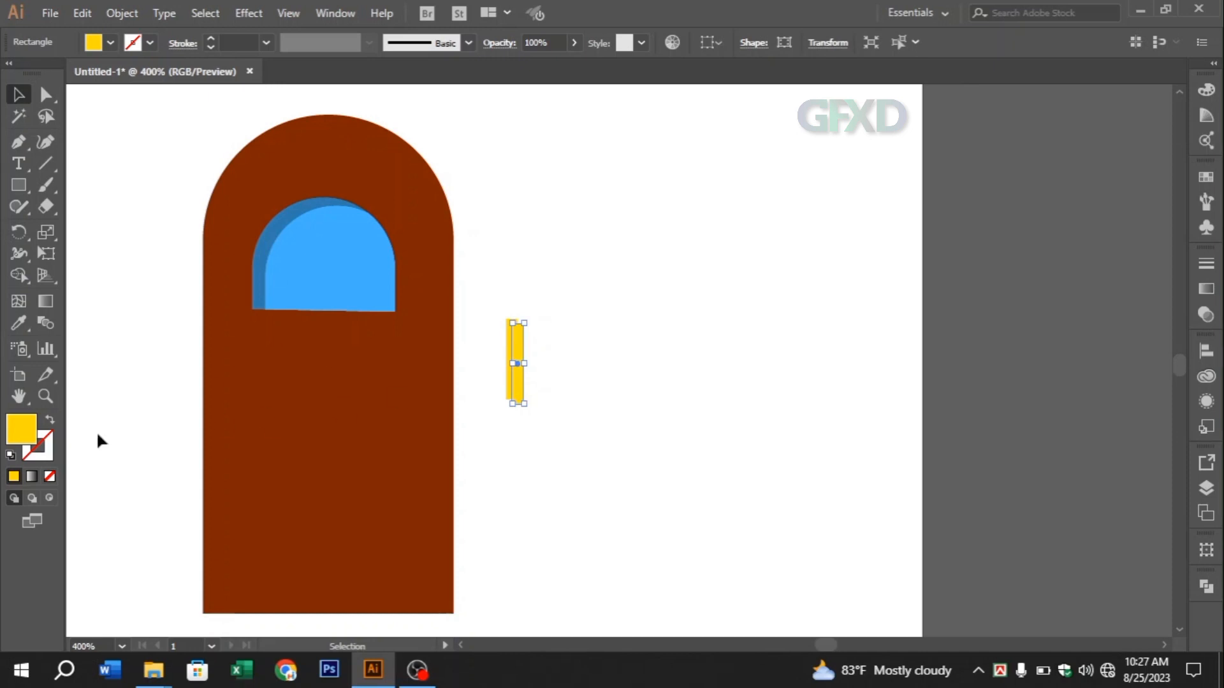
double_click(22, 433)
drag(436, 270, 327, 351)
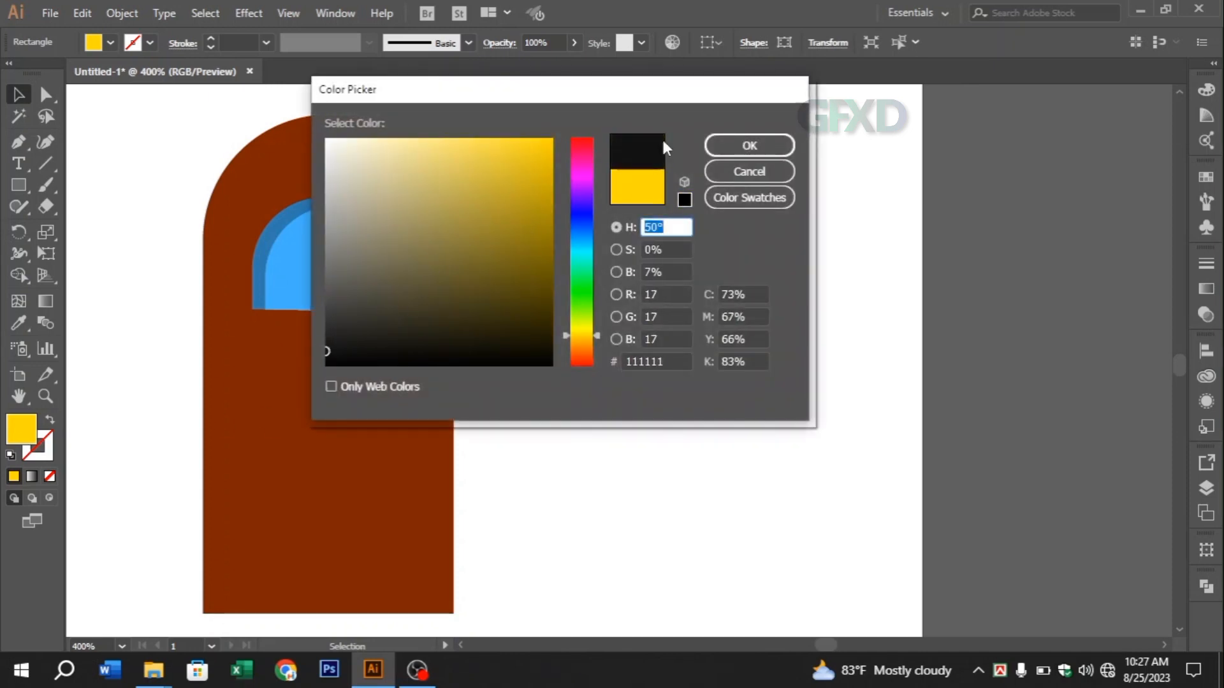
click(741, 146)
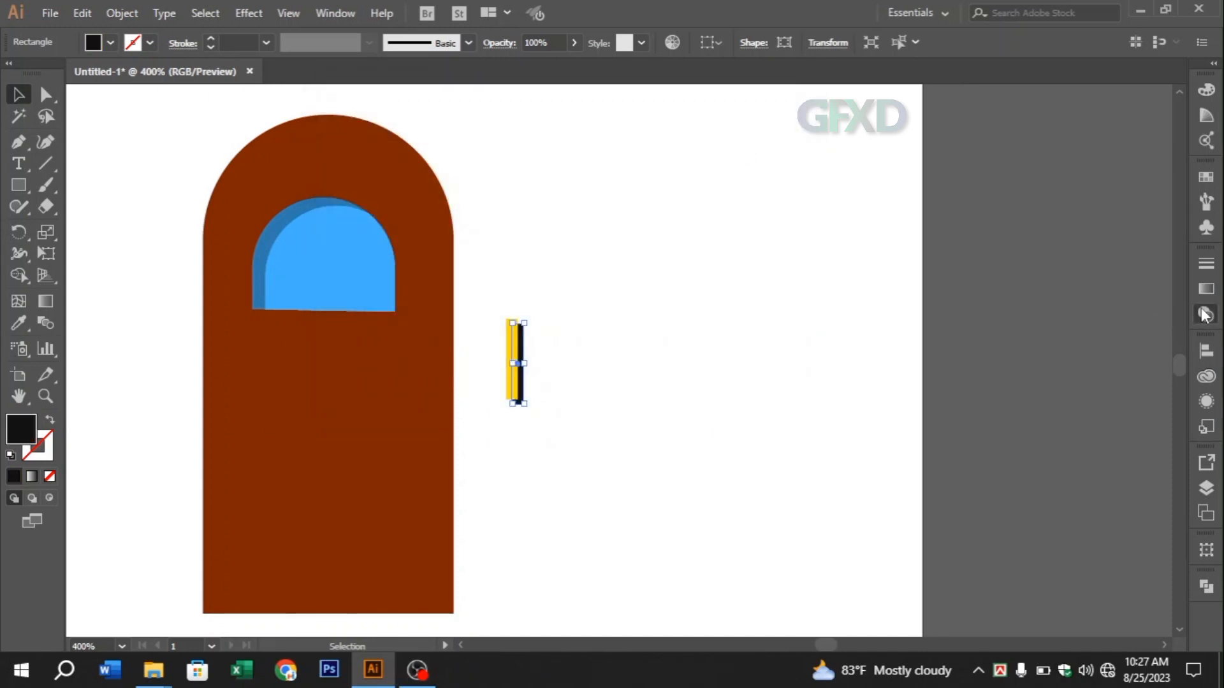
Set the opacity of the dark handle copy to 43%
click(1205, 315)
click(1162, 284)
drag(1159, 304, 1122, 306)
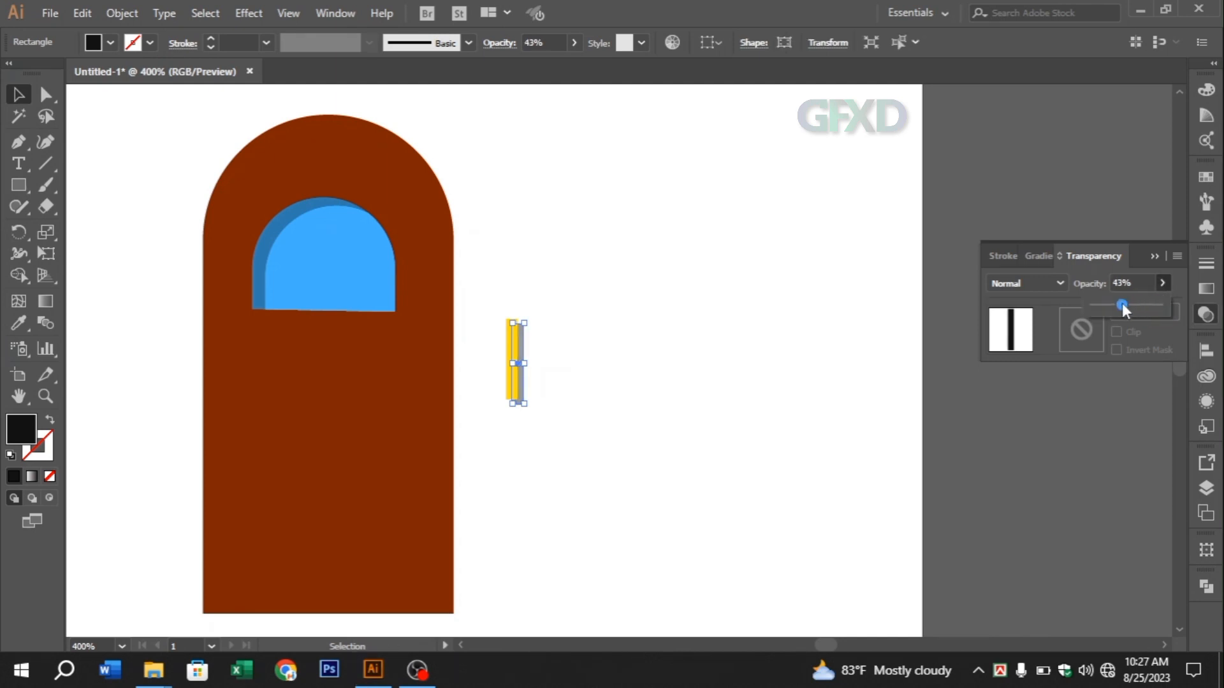
click(1159, 259)
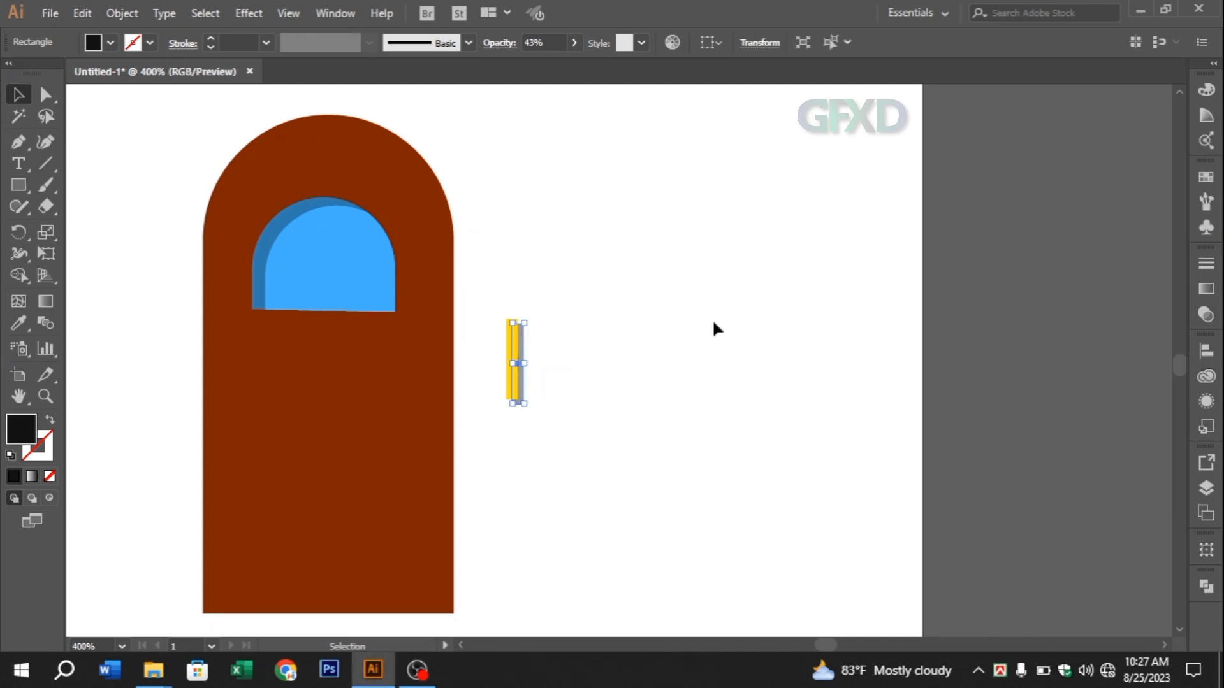
Nudge the handle's shadow sideways until only a thin strip shows beside the yellow rectangle
key(Left)
key(Left)
key(Left)
key(Left)
key(Right)
key(Right)
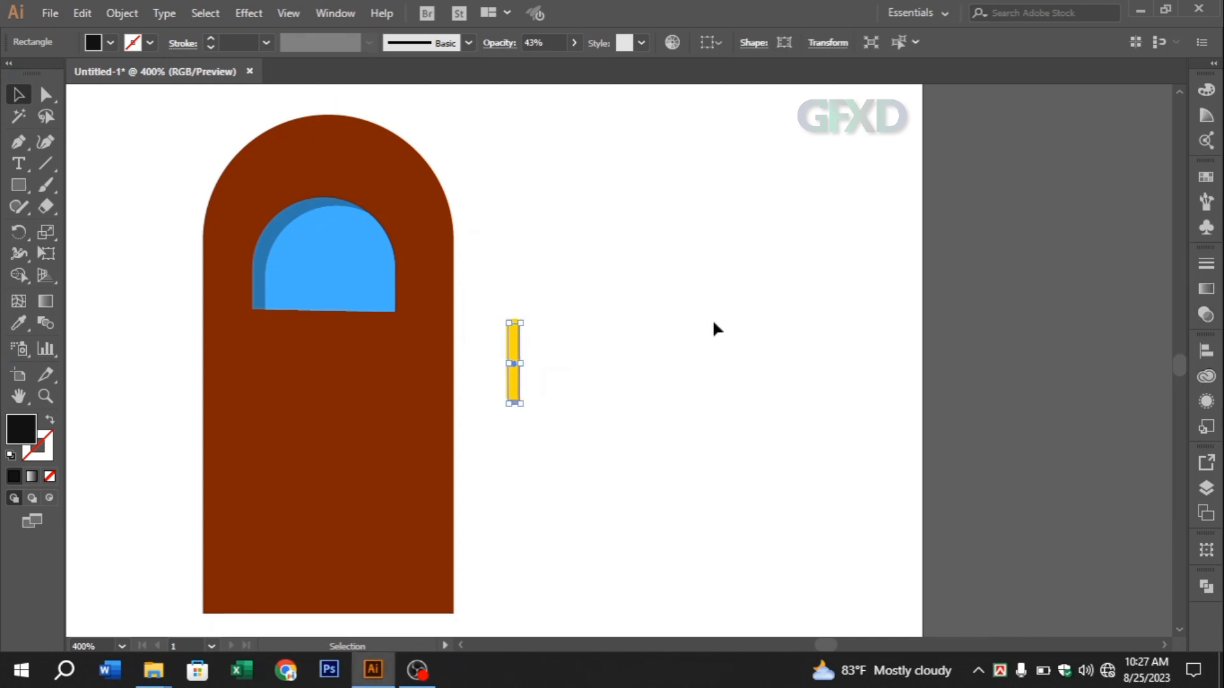
Select the yellow handle together with its shadow and move them onto the door's right side, below the blue pane
click(645, 352)
drag(497, 311, 418, 418)
right_click(509, 334)
click(552, 410)
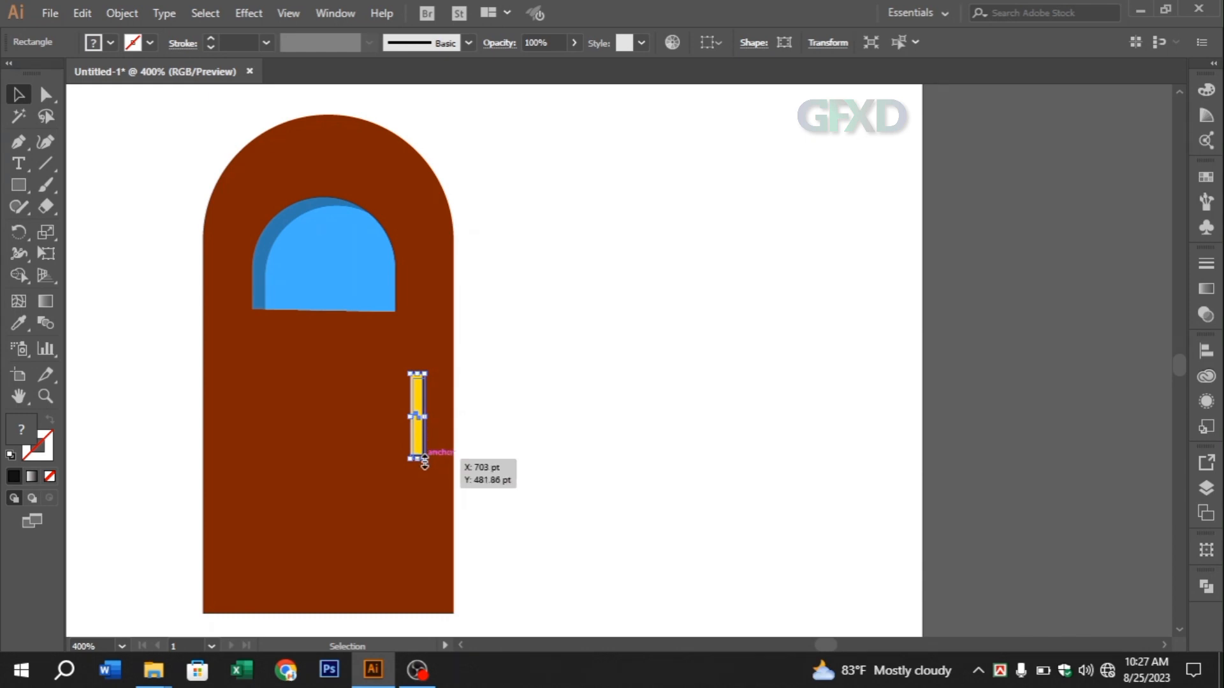
Shorten the yellow door handle and its shadow slightly from their lower end
drag(426, 460, 424, 456)
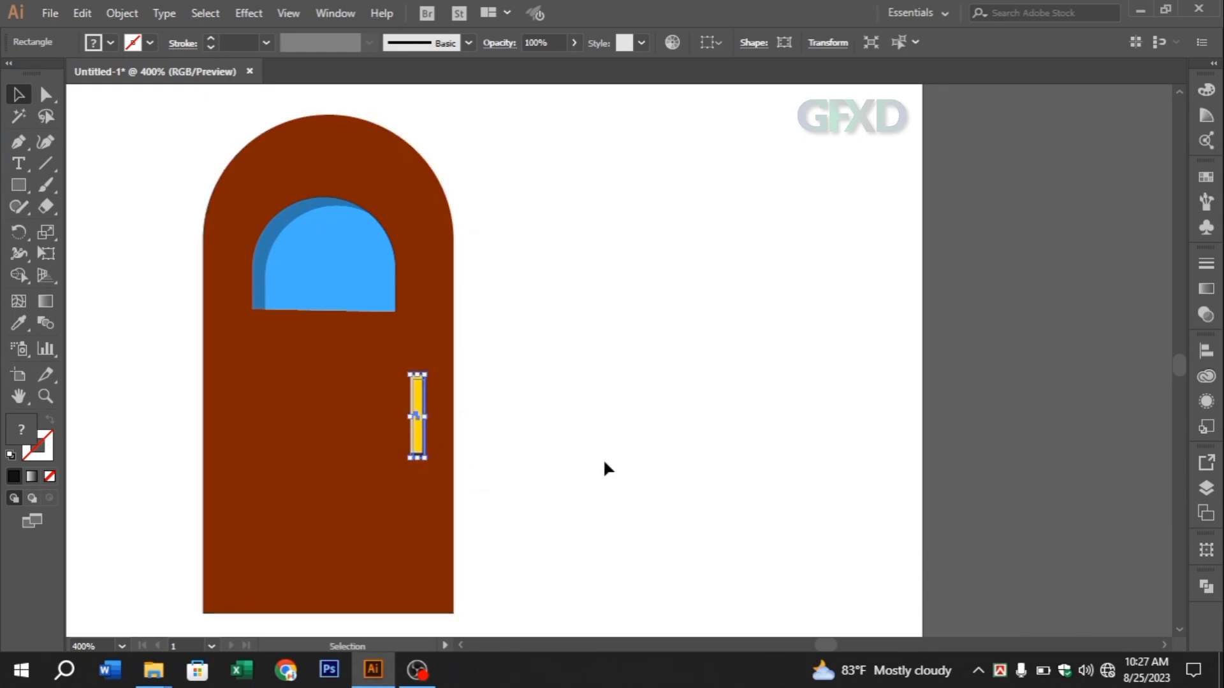
click(658, 458)
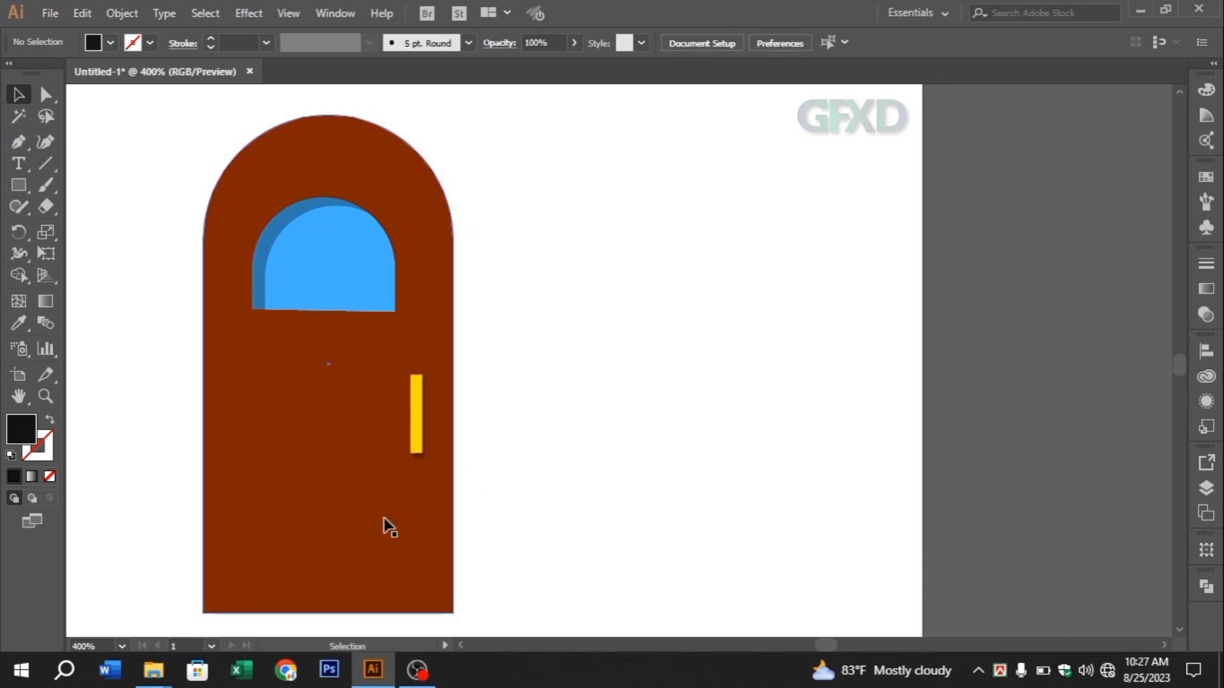
Duplicate the brown arched door shape slightly offset sideways and down behind the original
click(286, 496)
drag(273, 462, 291, 477)
click(638, 434)
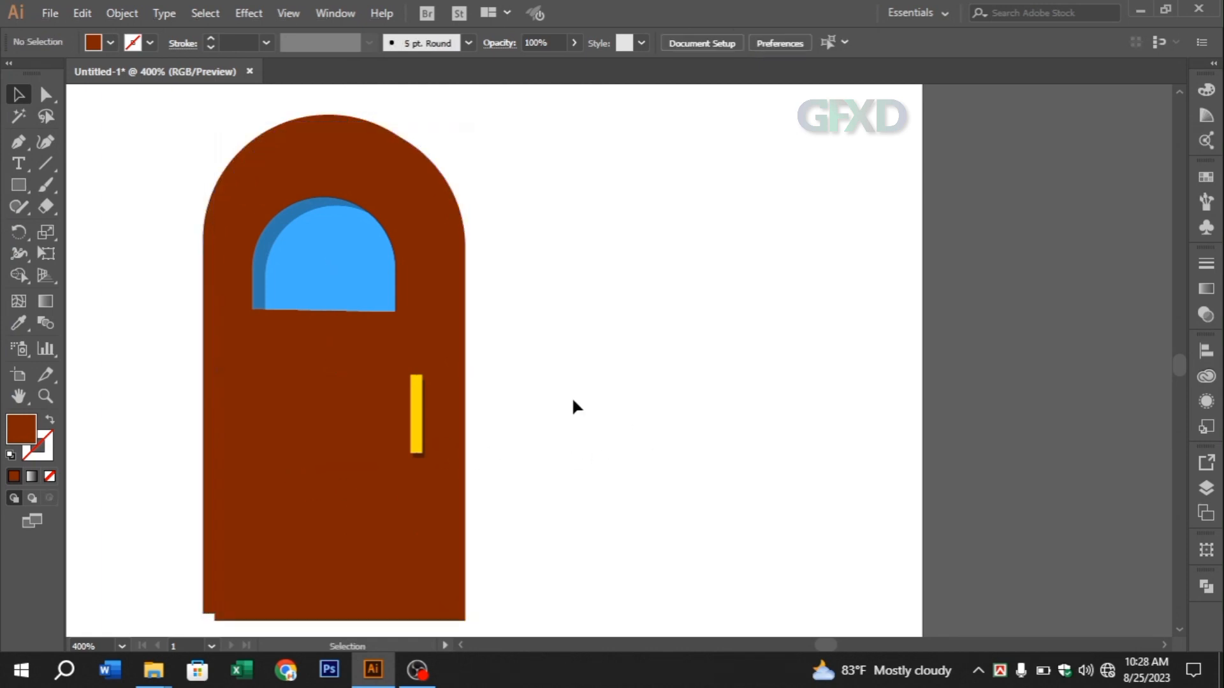
Copy the original brown door shape without its offset duplicate and paste the copy in front
drag(185, 260, 229, 320)
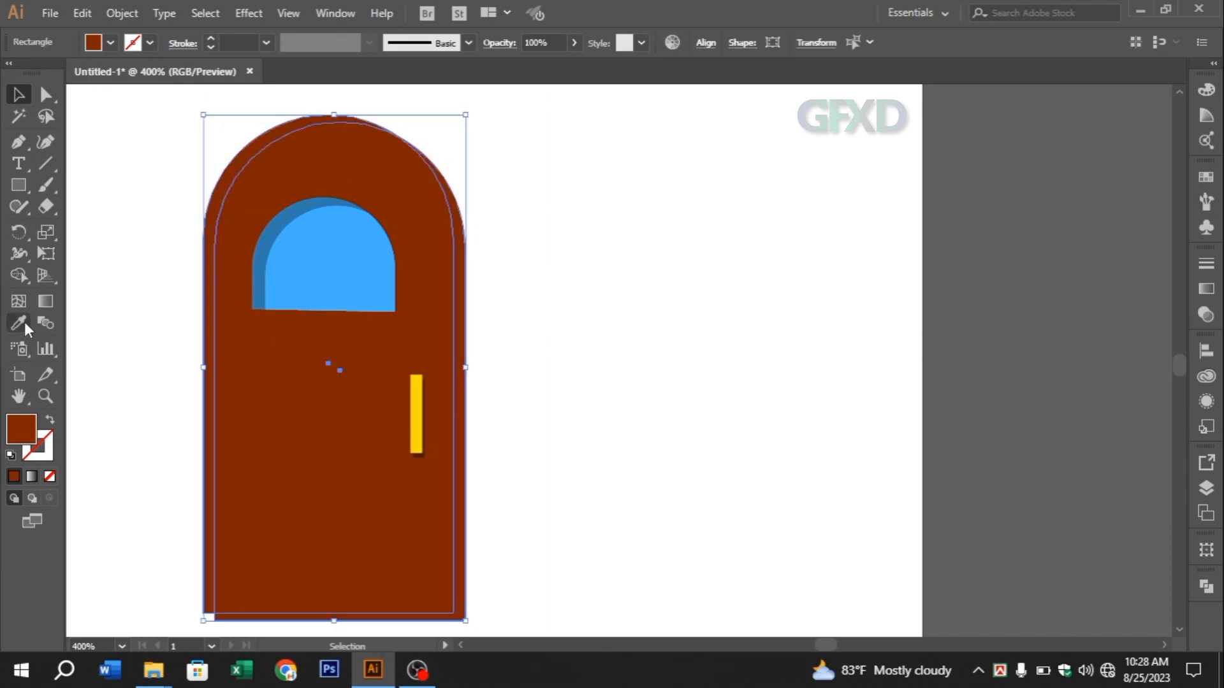
click(134, 265)
click(210, 233)
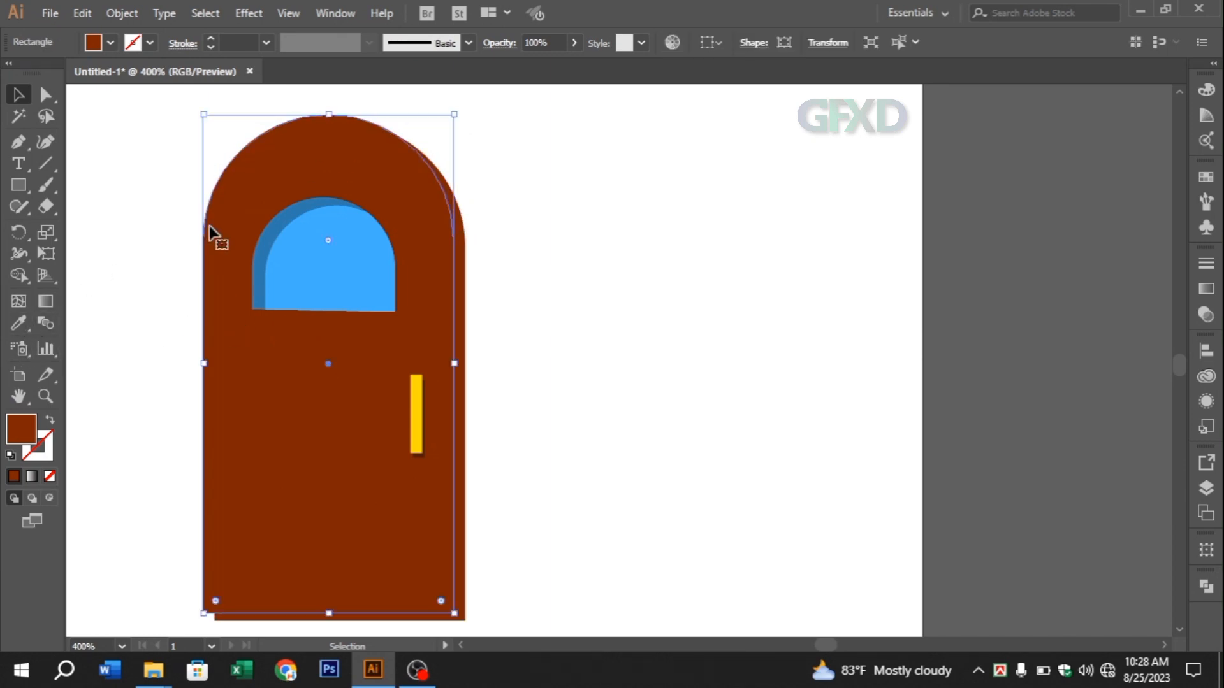
click(93, 13)
click(110, 99)
click(78, 14)
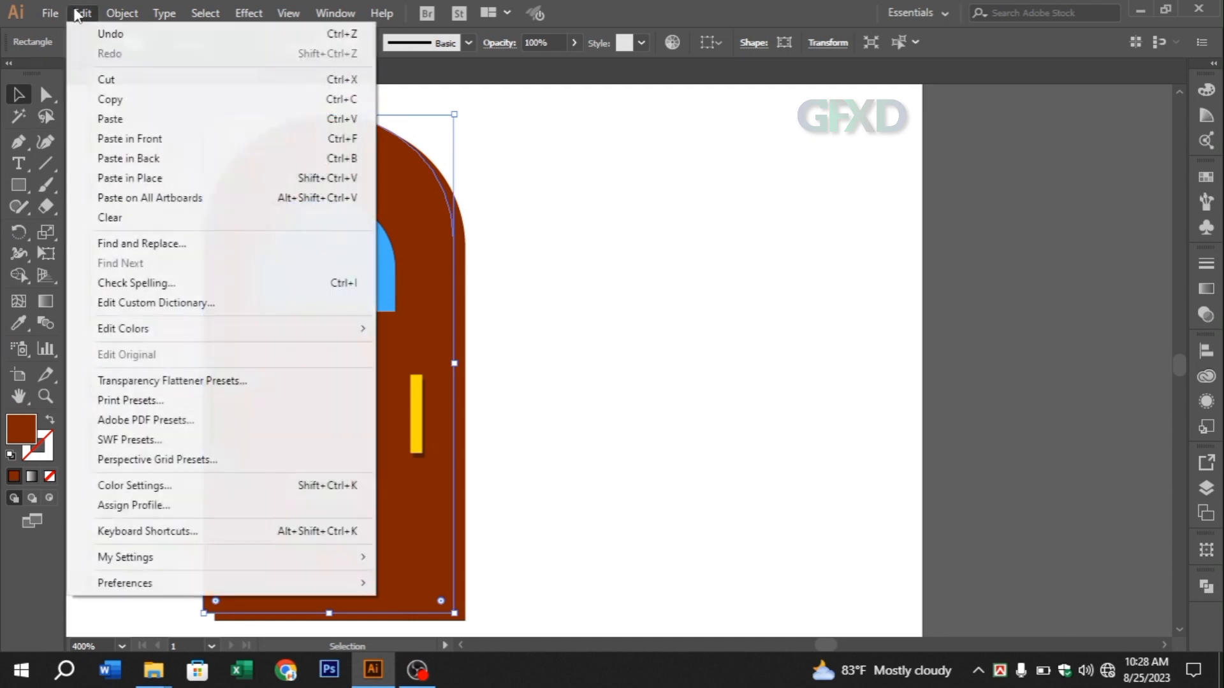
click(130, 138)
click(541, 186)
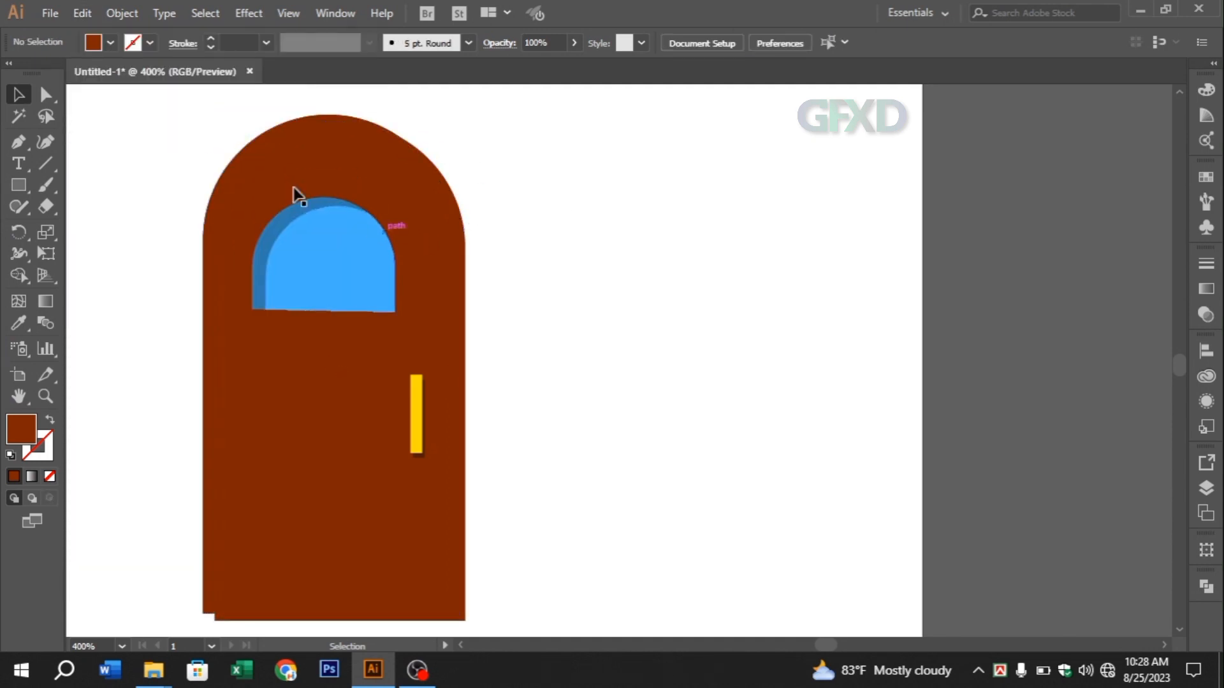
Select a door shape with its offset duplicate and remove the duplicate's parts outside the door outline using Shape Builder
click(210, 219)
shift+click(257, 289)
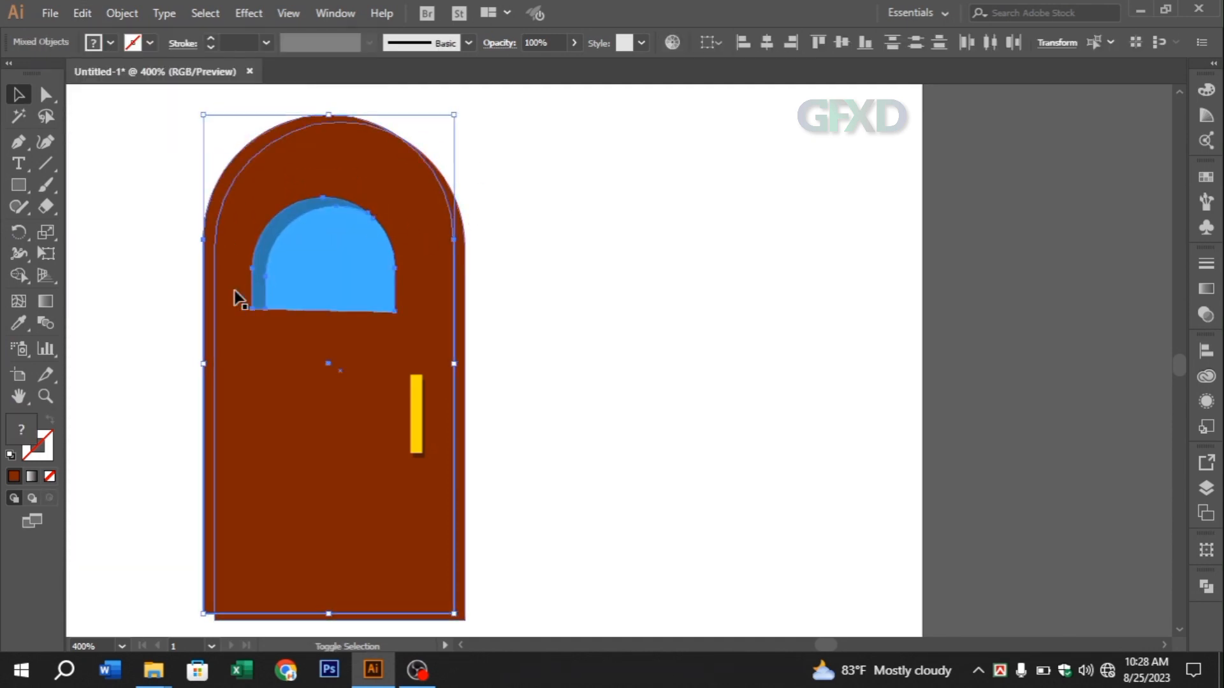
click(533, 184)
click(421, 209)
shift+click(227, 174)
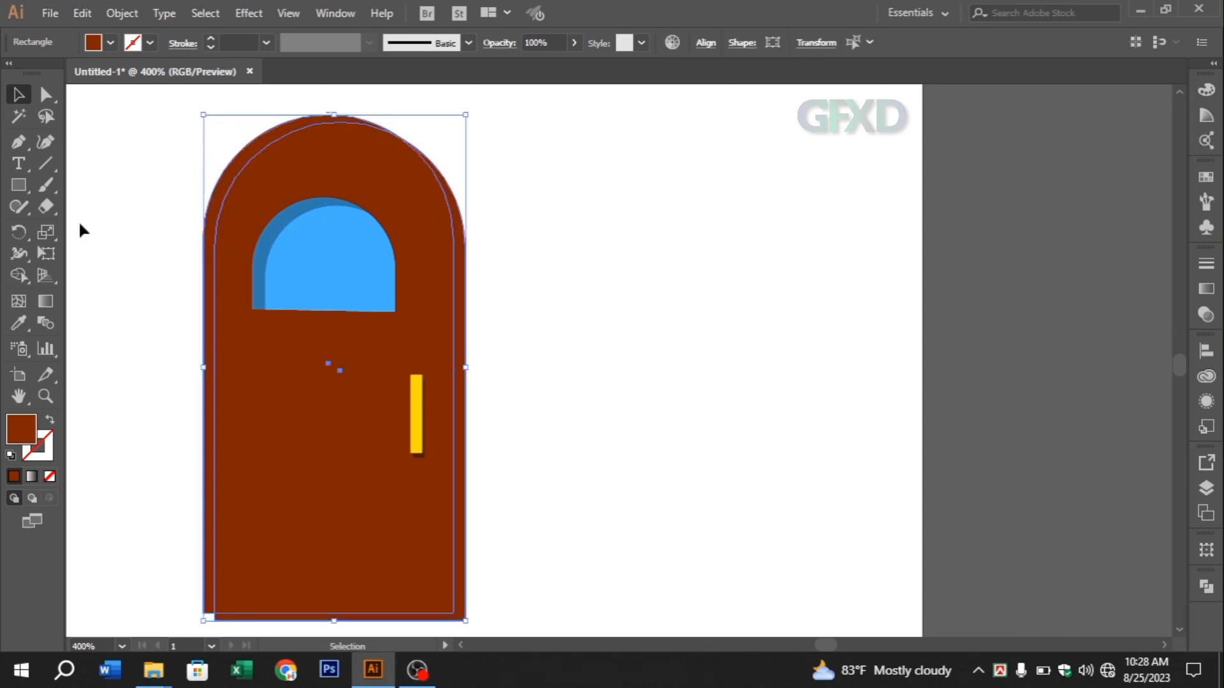
click(25, 273)
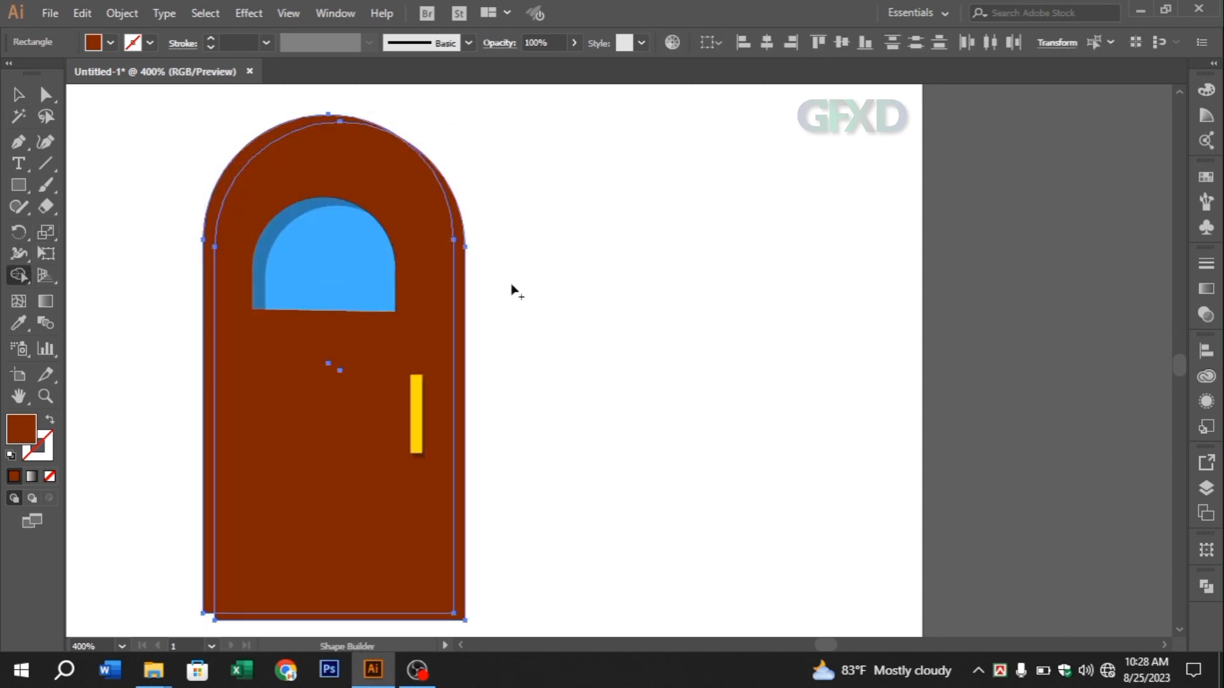
alt+click(459, 303)
click(14, 97)
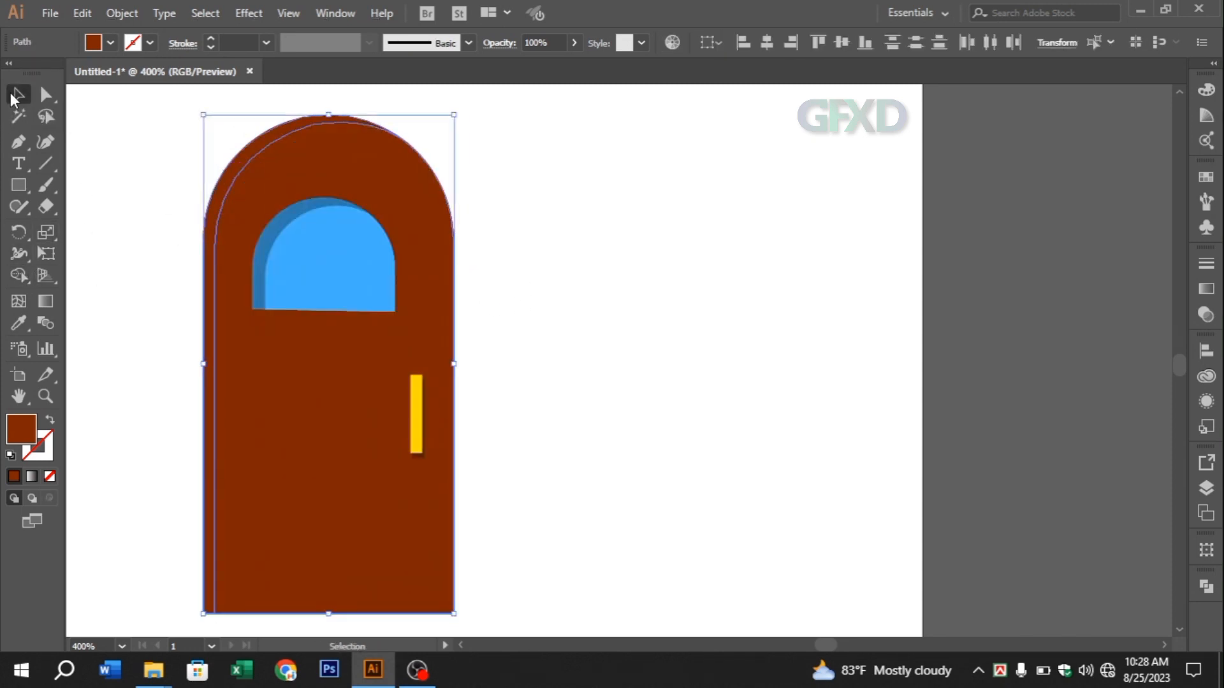
click(613, 340)
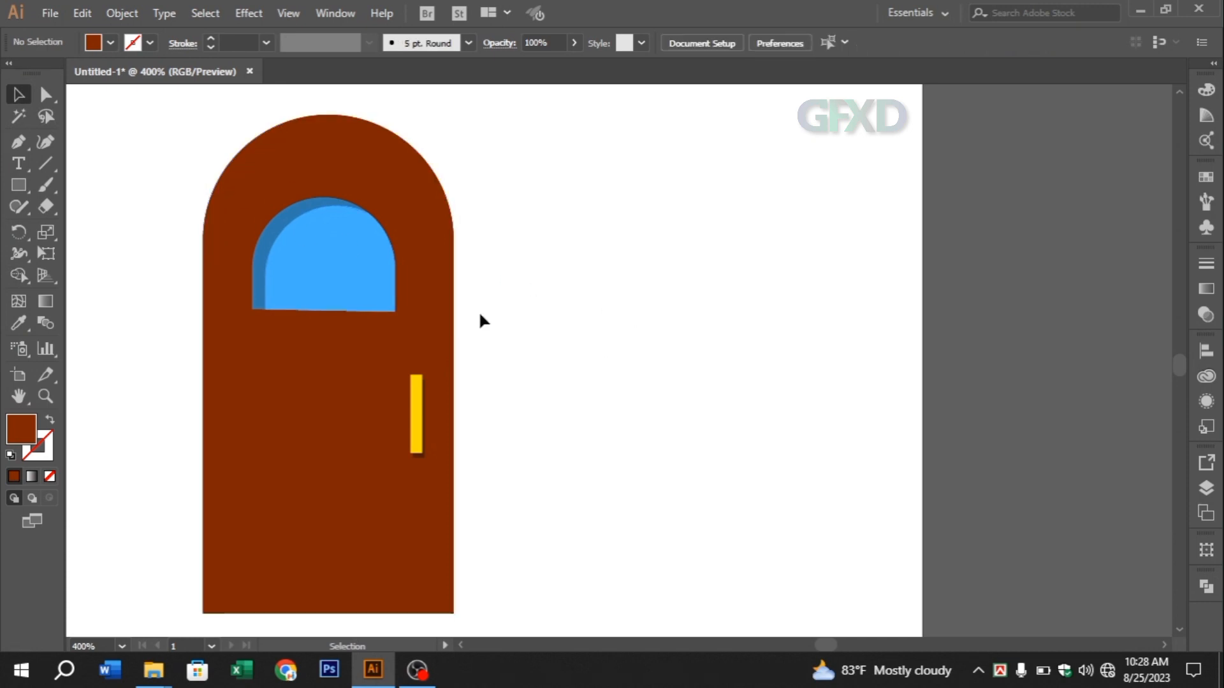
shift+click(211, 235)
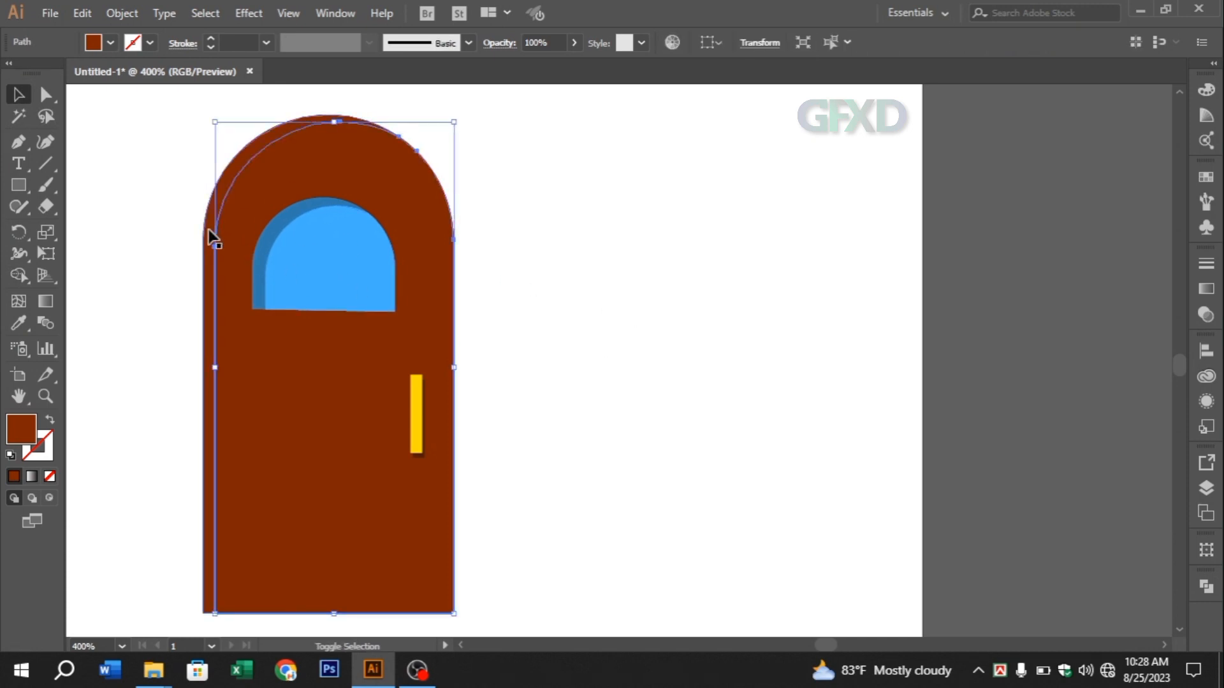
click(19, 276)
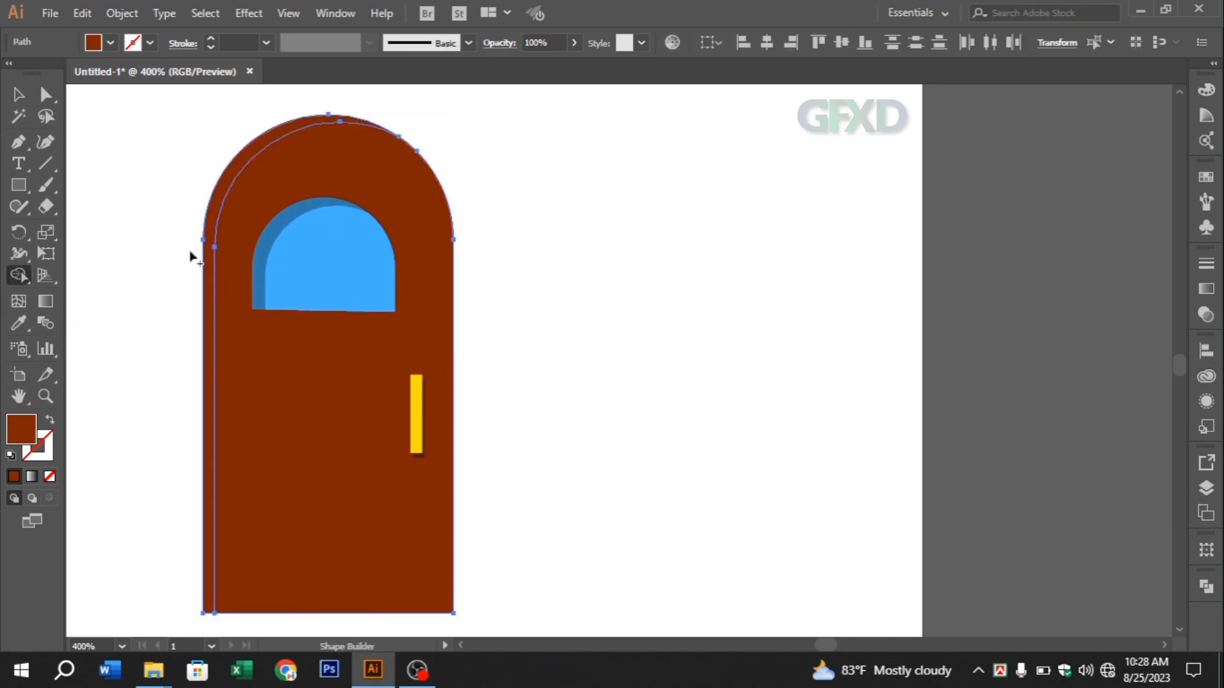
click(14, 97)
click(559, 164)
Fill the thin strip along the door's left side and arch with near-black (#1E1E1E)
click(347, 185)
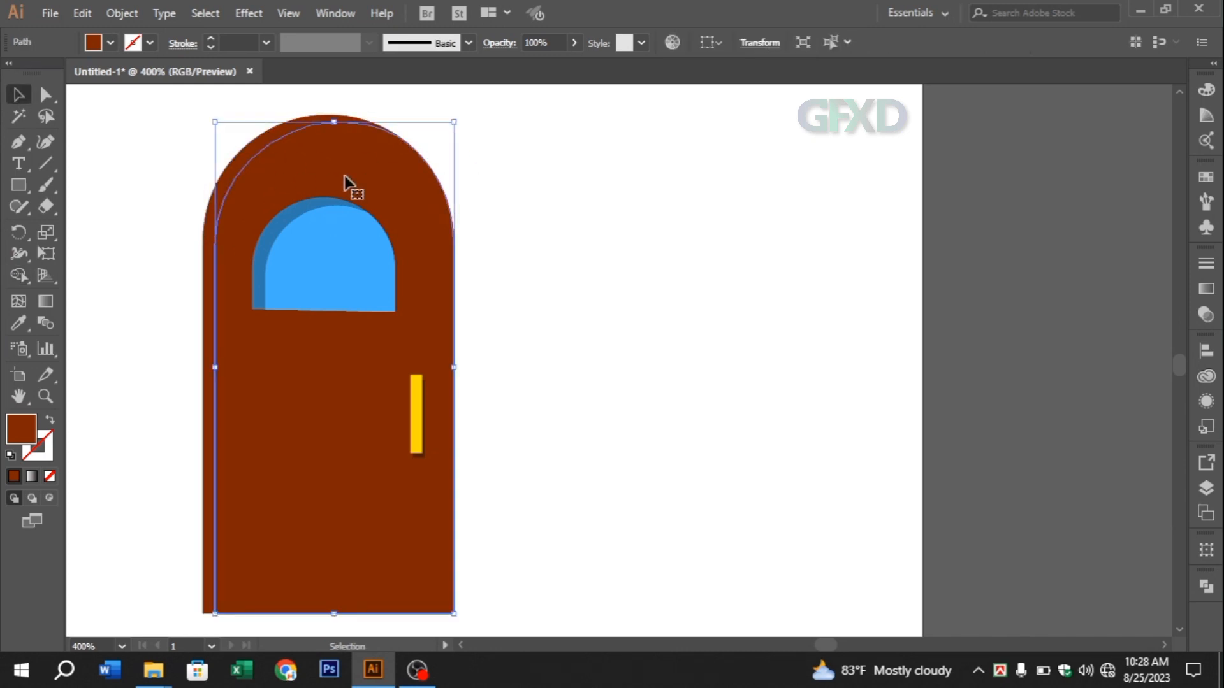
shift+click(344, 177)
click(251, 167)
click(477, 121)
click(293, 131)
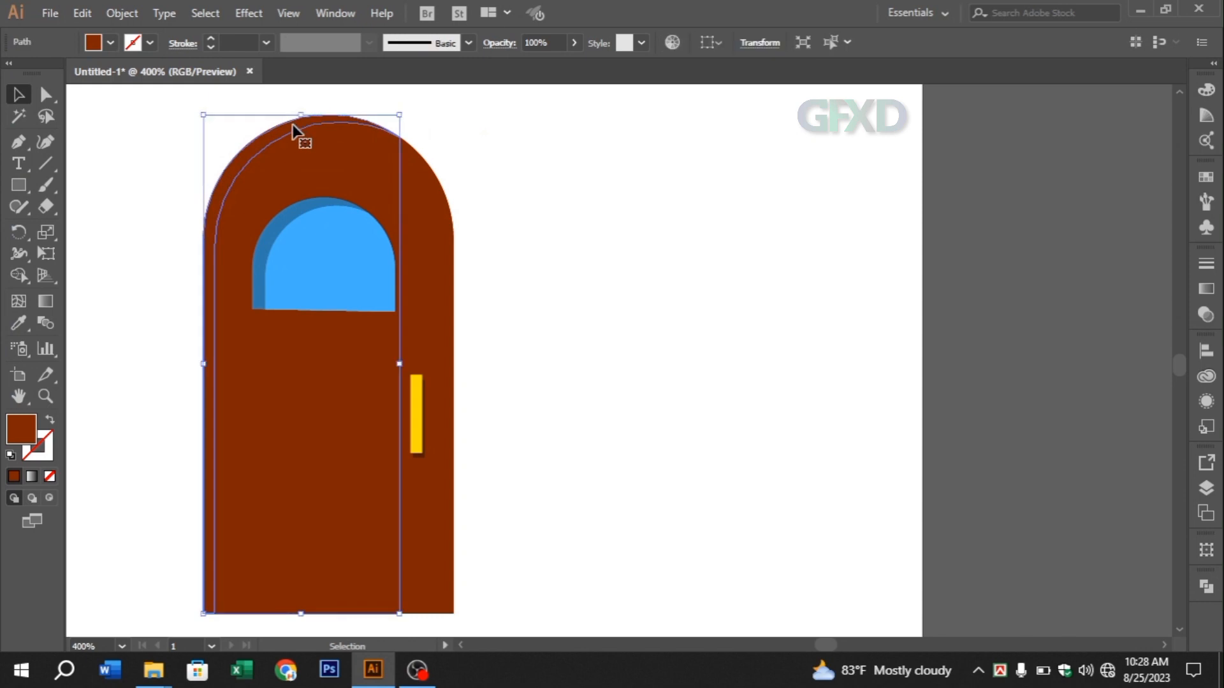
double_click(28, 419)
click(323, 338)
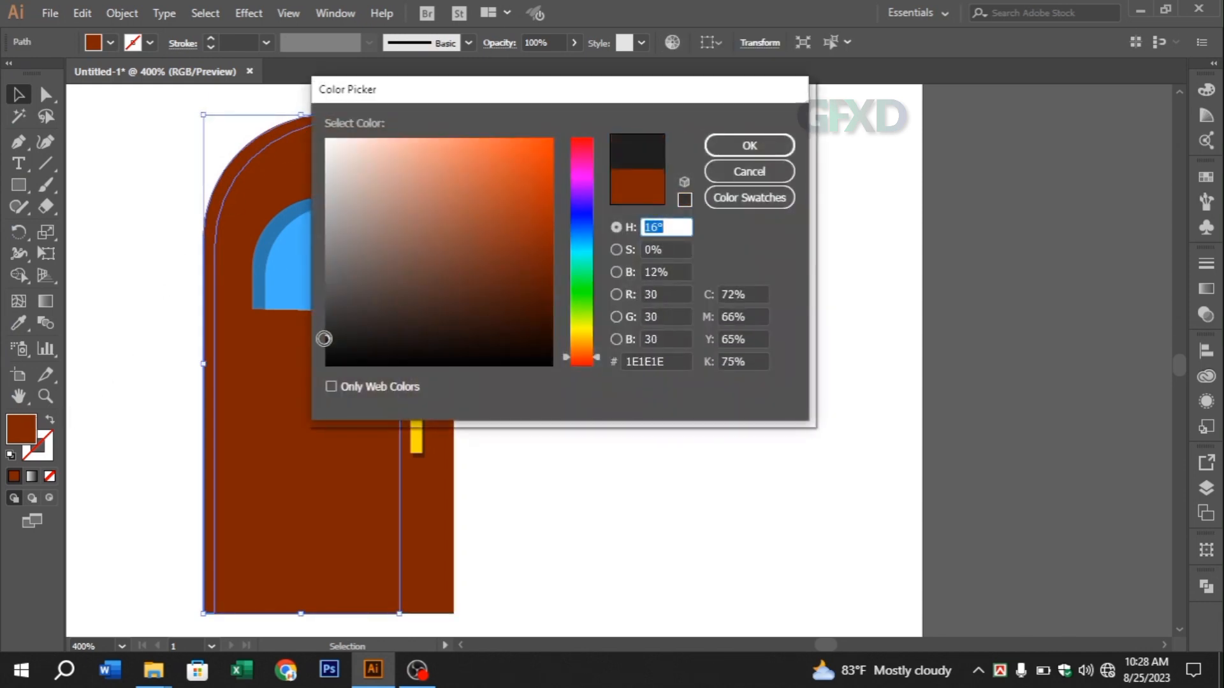
click(725, 143)
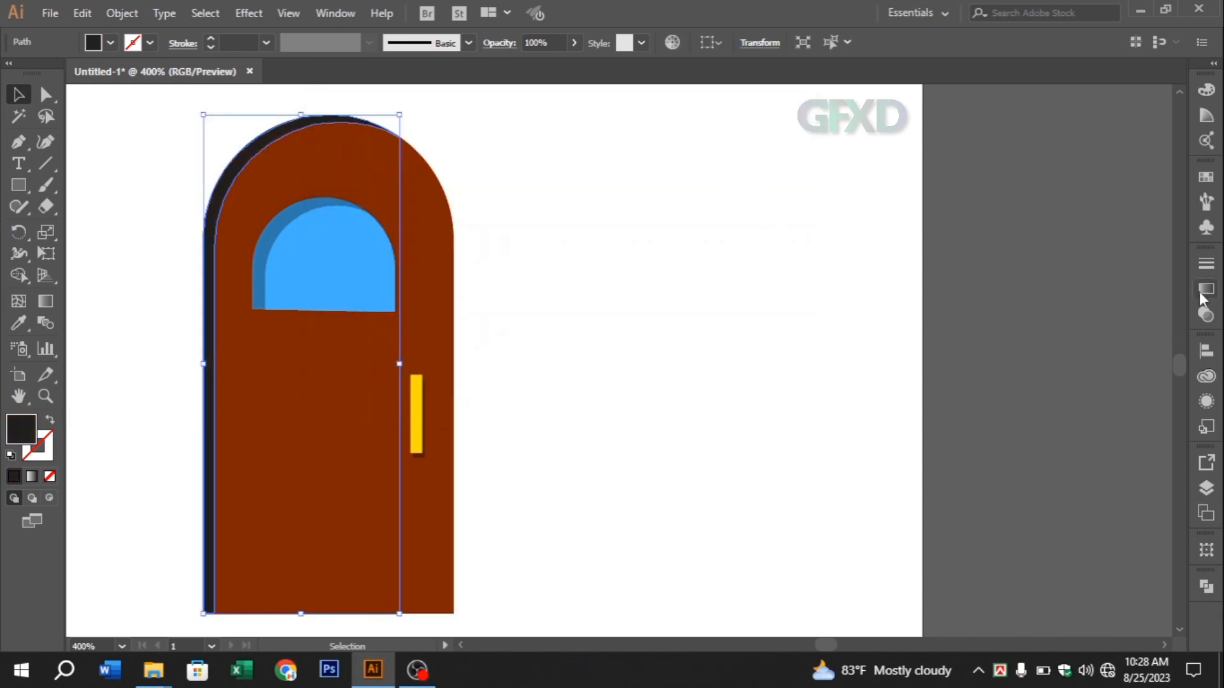
Lower the opacity of the door's dark edge strip to 35%
click(1206, 316)
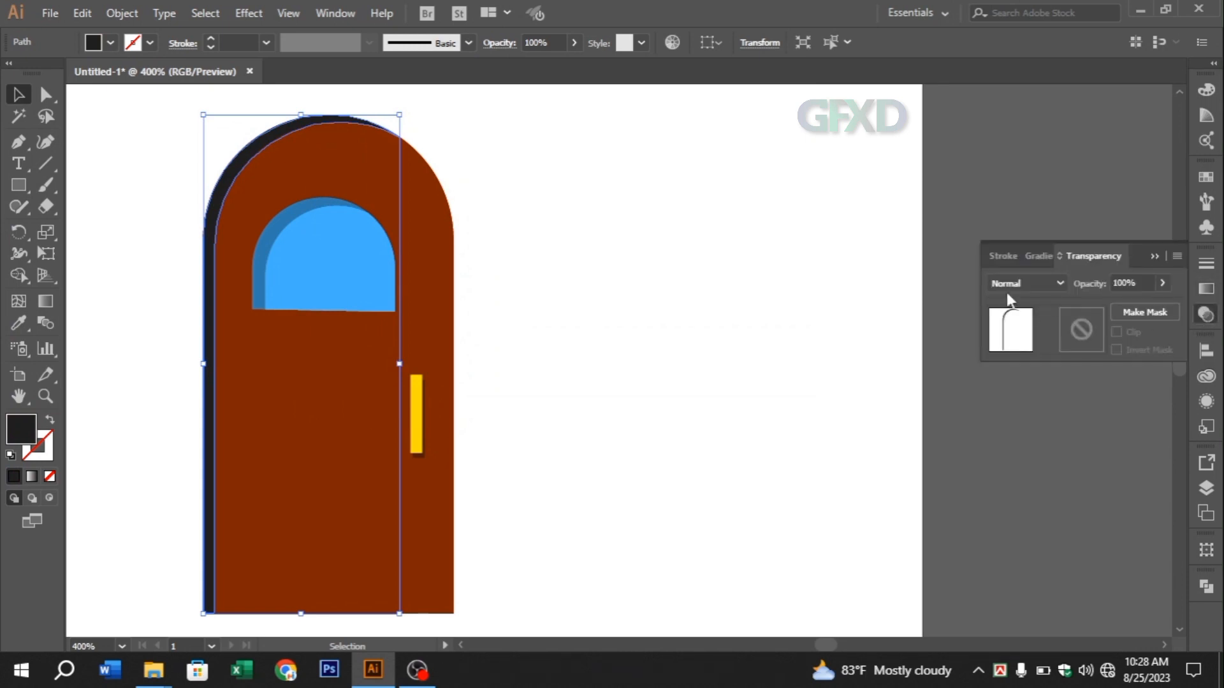
drag(1122, 302, 1117, 302)
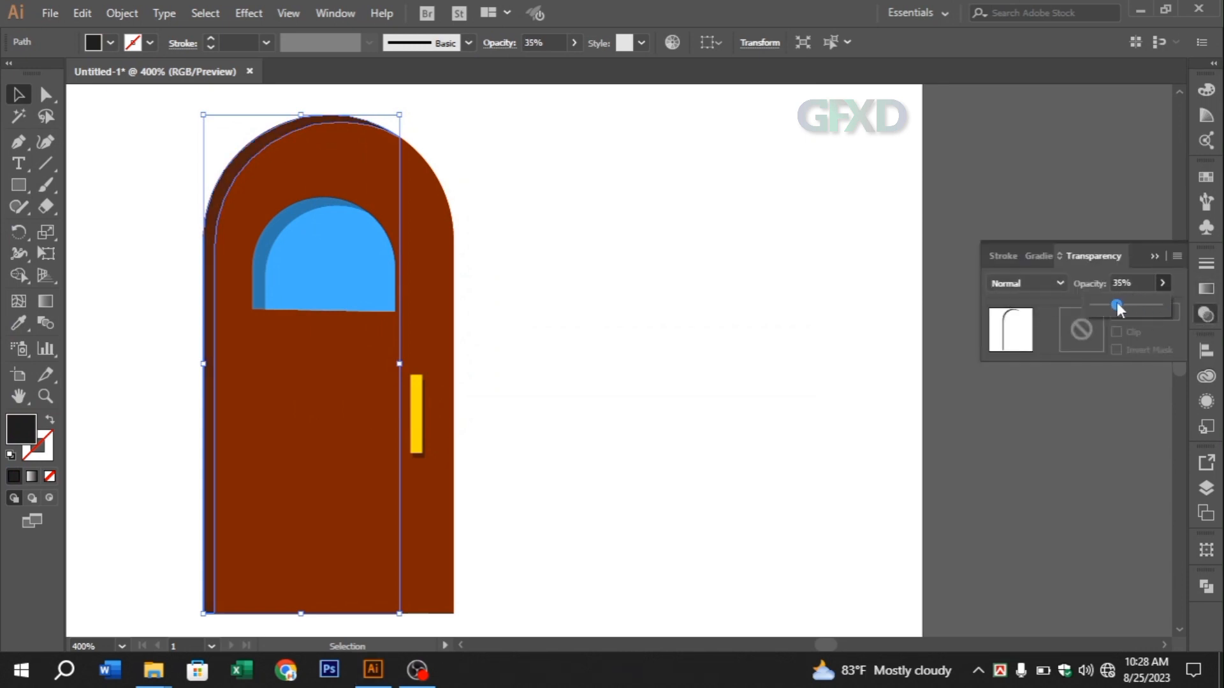
click(1155, 256)
click(673, 261)
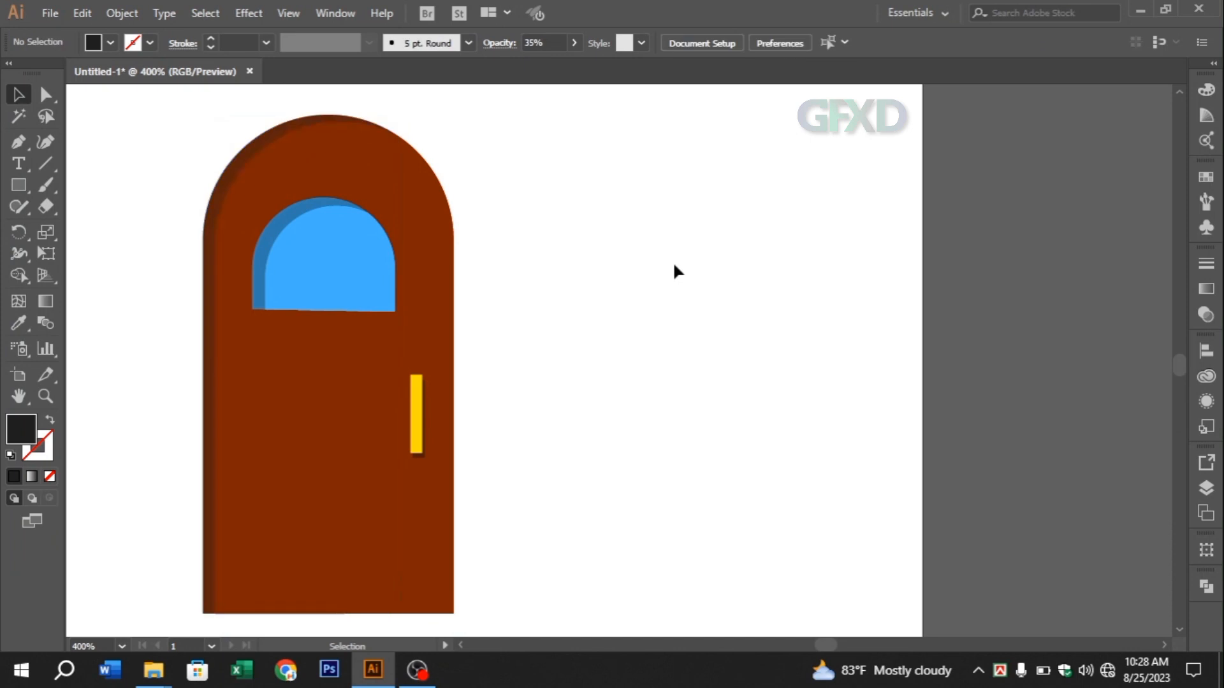
Select all parts of the door, including the pane, handle and shadows, and group them
key(ctrl+minus)
key(ctrl+minus)
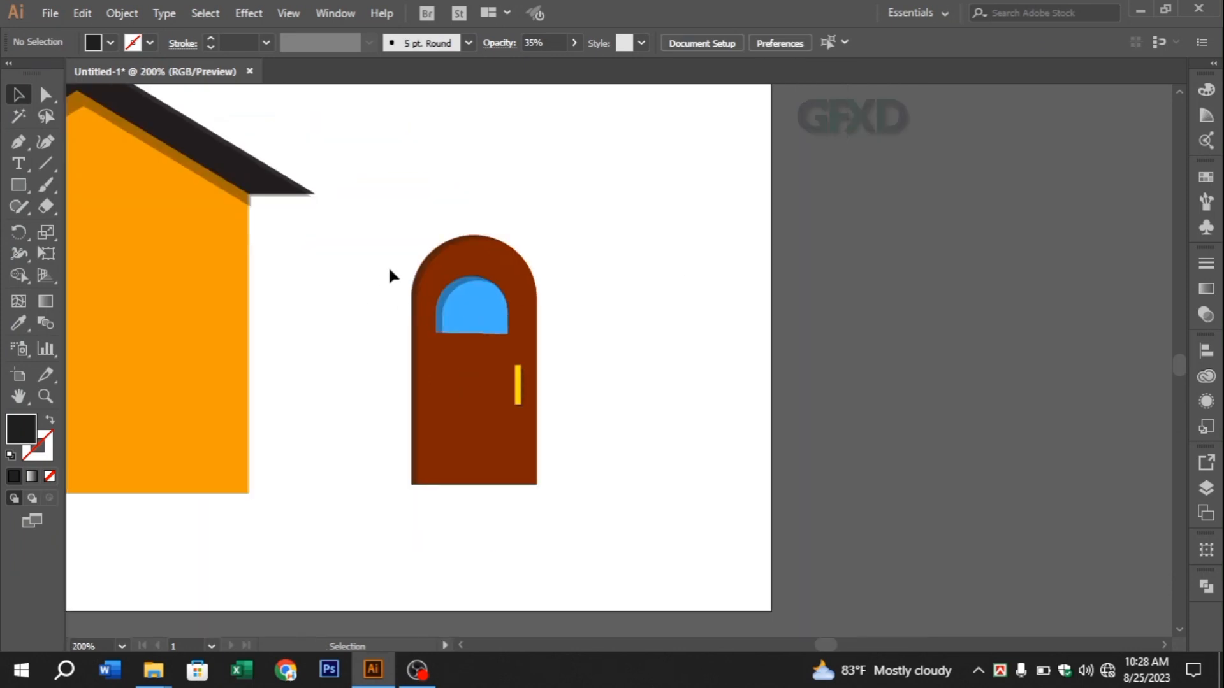
drag(424, 297, 553, 379)
right_click(457, 334)
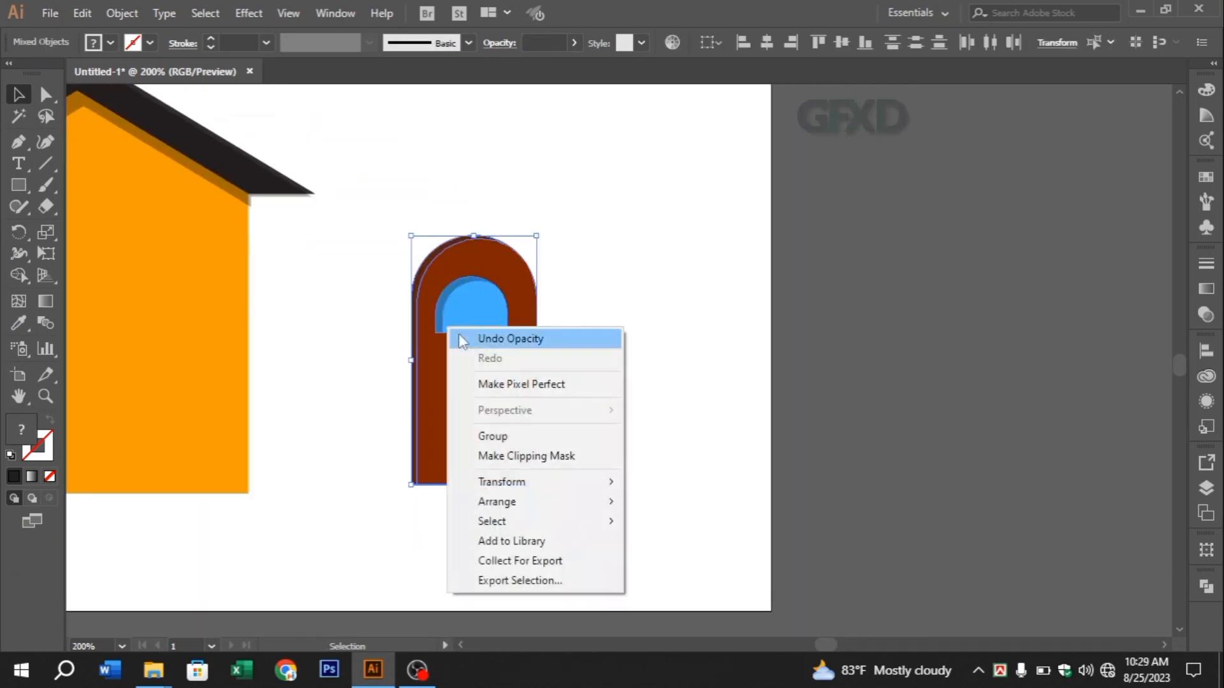
click(492, 433)
click(576, 418)
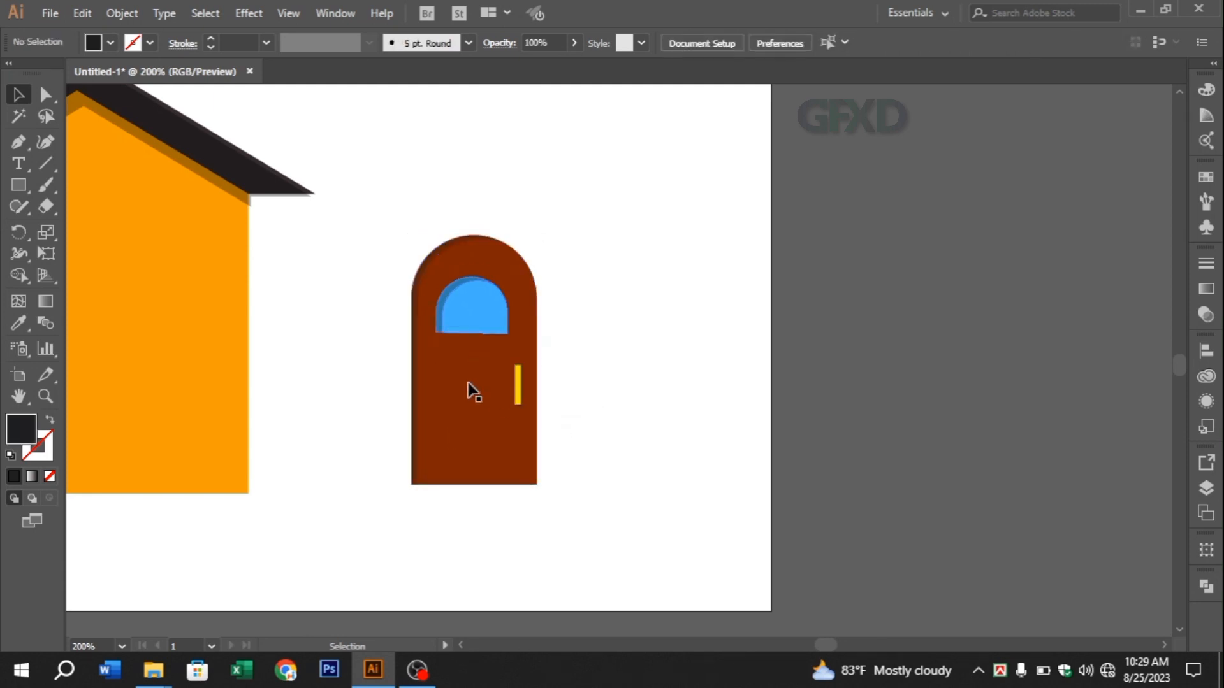
Move the grouped door onto the orange front extension, roughly below its roof peak with its foot on the wall's base line
drag(468, 390, 130, 391)
key(space)
drag(391, 431, 772, 453)
drag(501, 401, 434, 402)
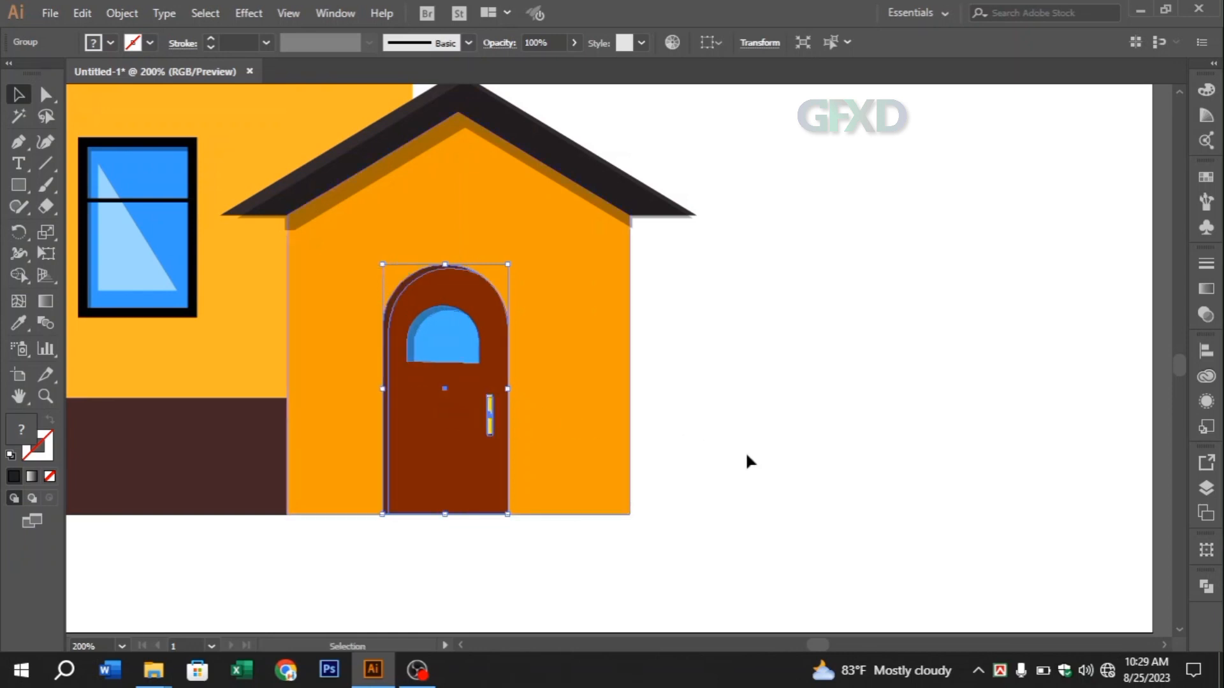
click(744, 452)
Select the entire house with its roofs, windows, base and door, and group everything
key(space)
drag(664, 456, 796, 387)
key(ctrl+minus)
key(ctrl+minus)
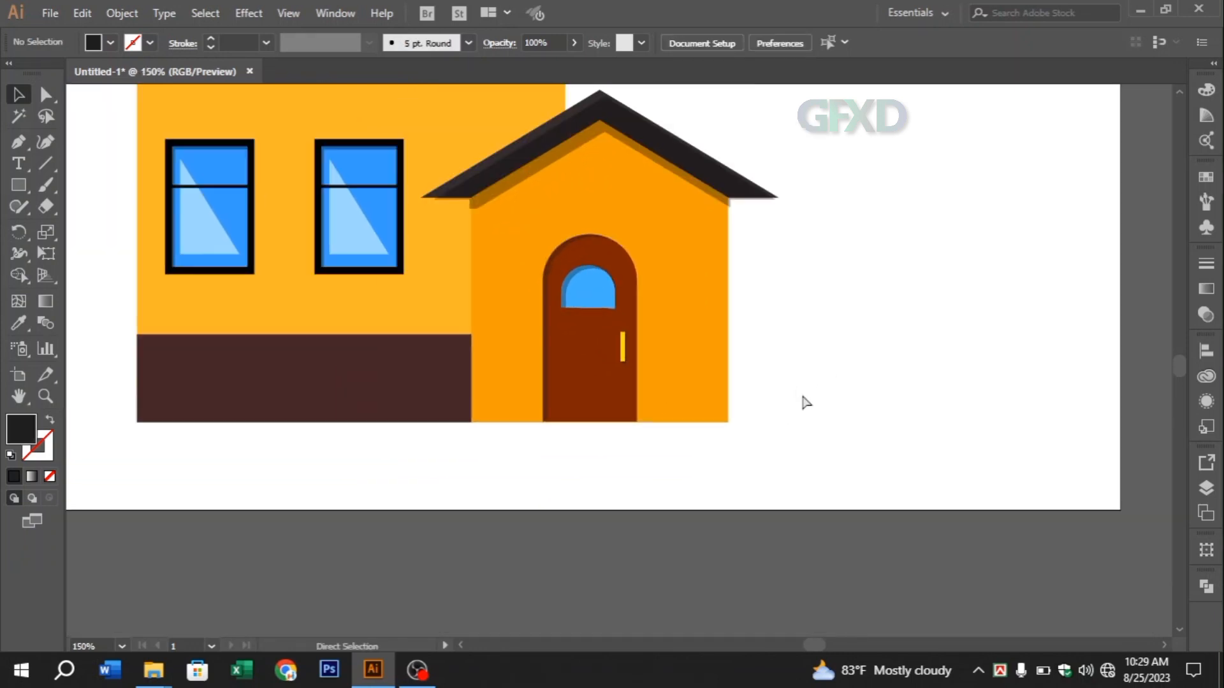
key(ctrl+minus)
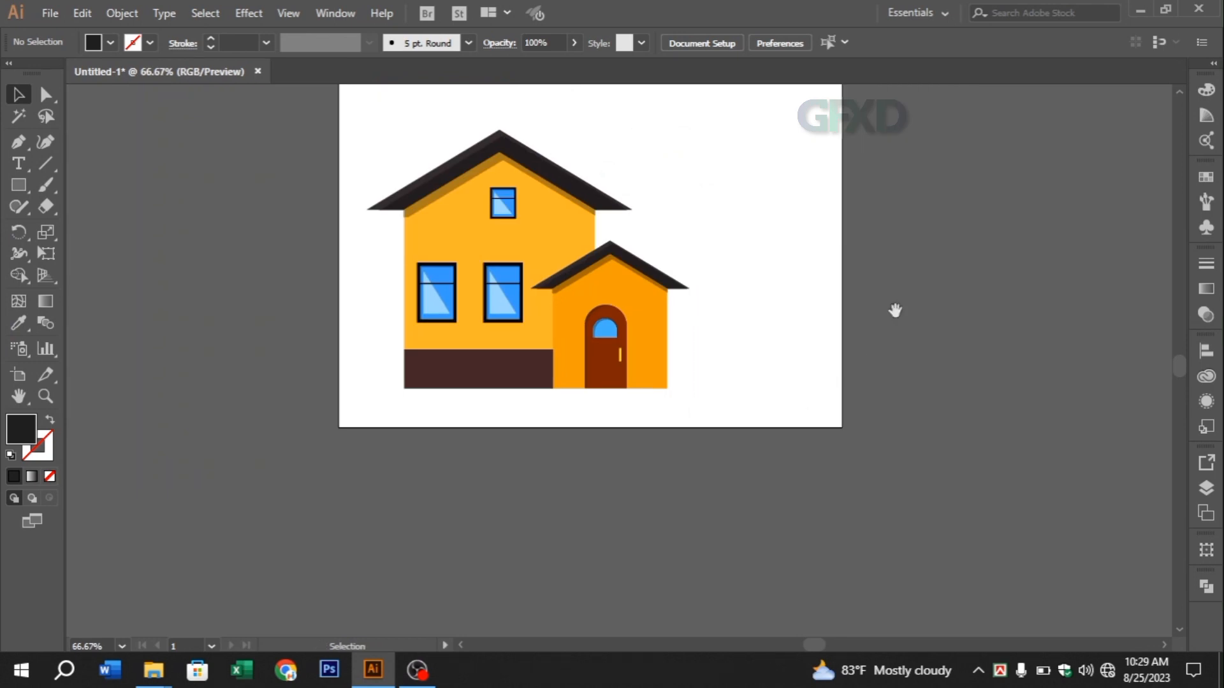
scroll(781, 317, up, 3)
key(ctrl+plus)
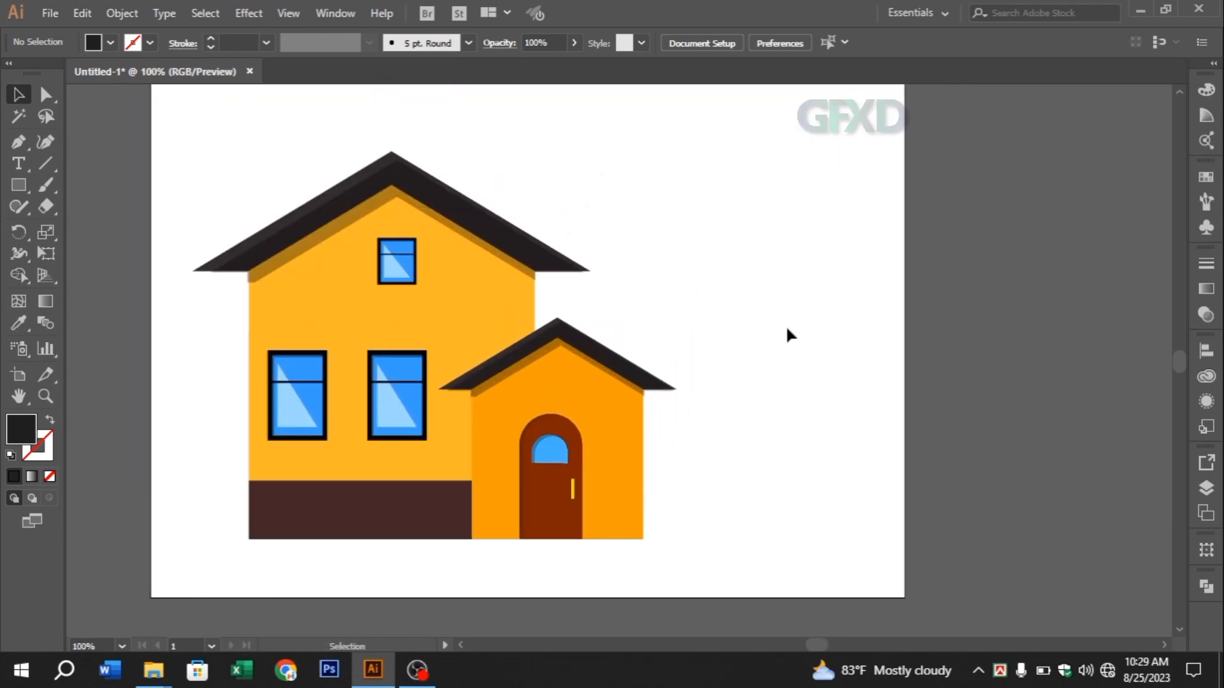
drag(508, 475, 676, 534)
right_click(413, 364)
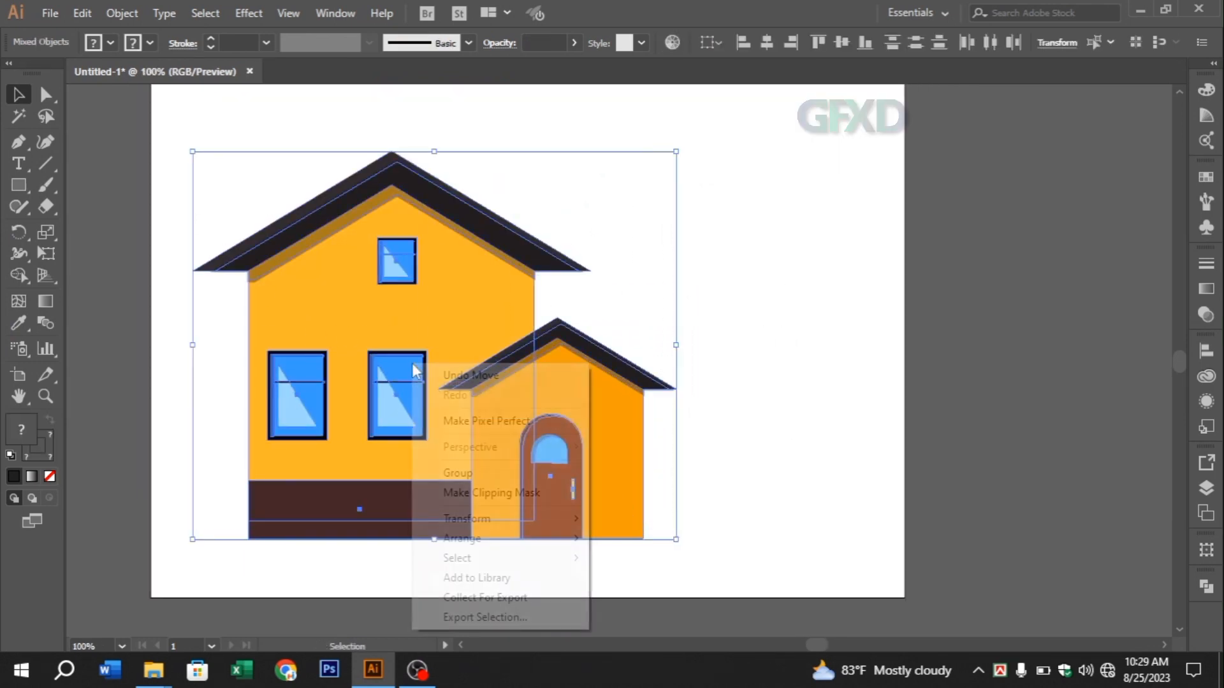
click(460, 471)
Move the grouped house up and sideways so it sits near the horizontal centre of the artboard
drag(390, 411, 507, 350)
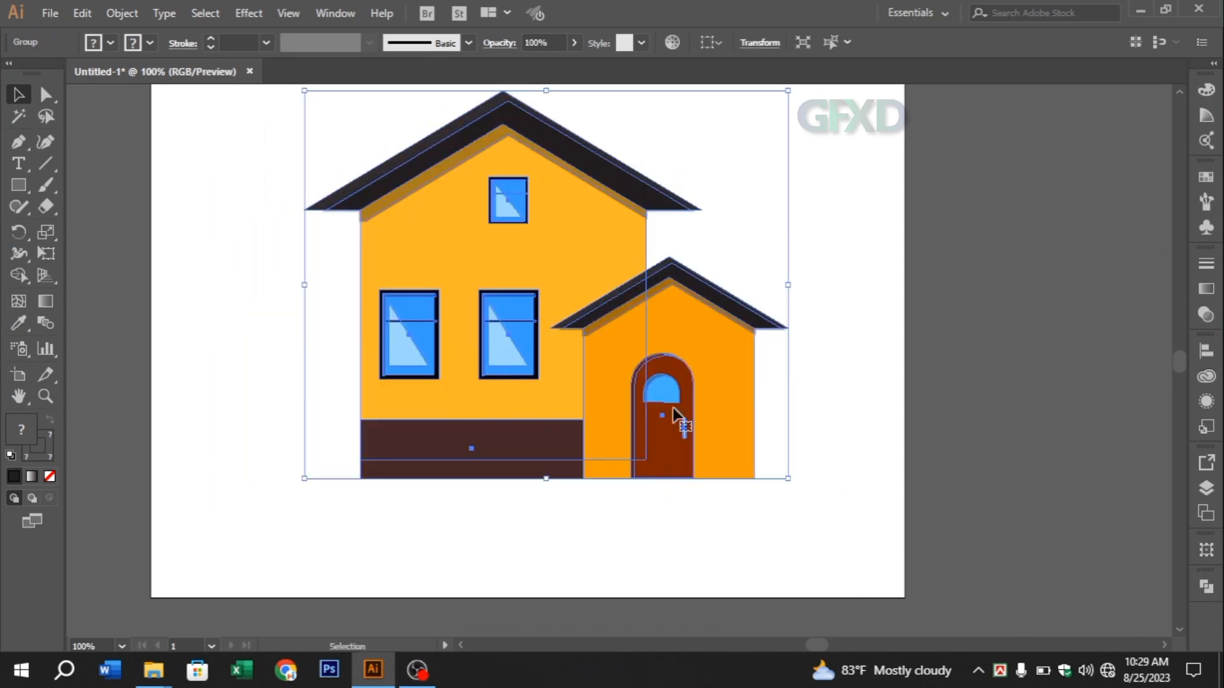
drag(609, 382, 587, 383)
click(915, 437)
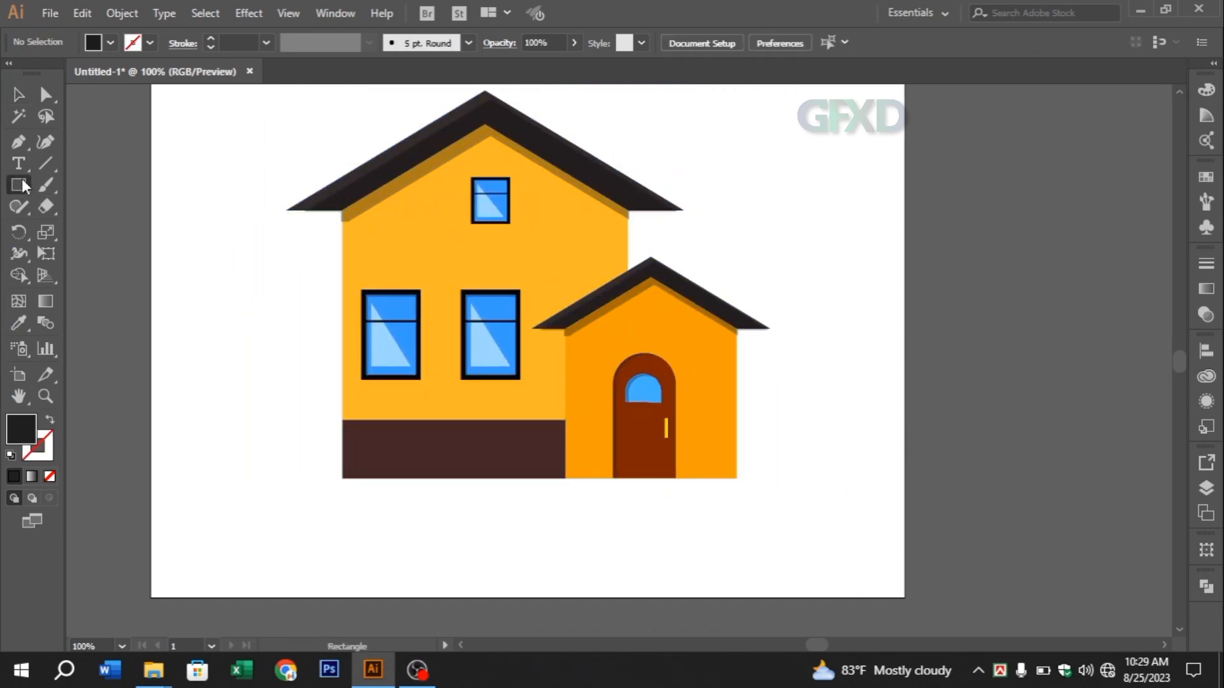
Draw a near-black circle about 528 pt in diameter over the house and flatten it to about 326 pt high
drag(22, 185, 76, 225)
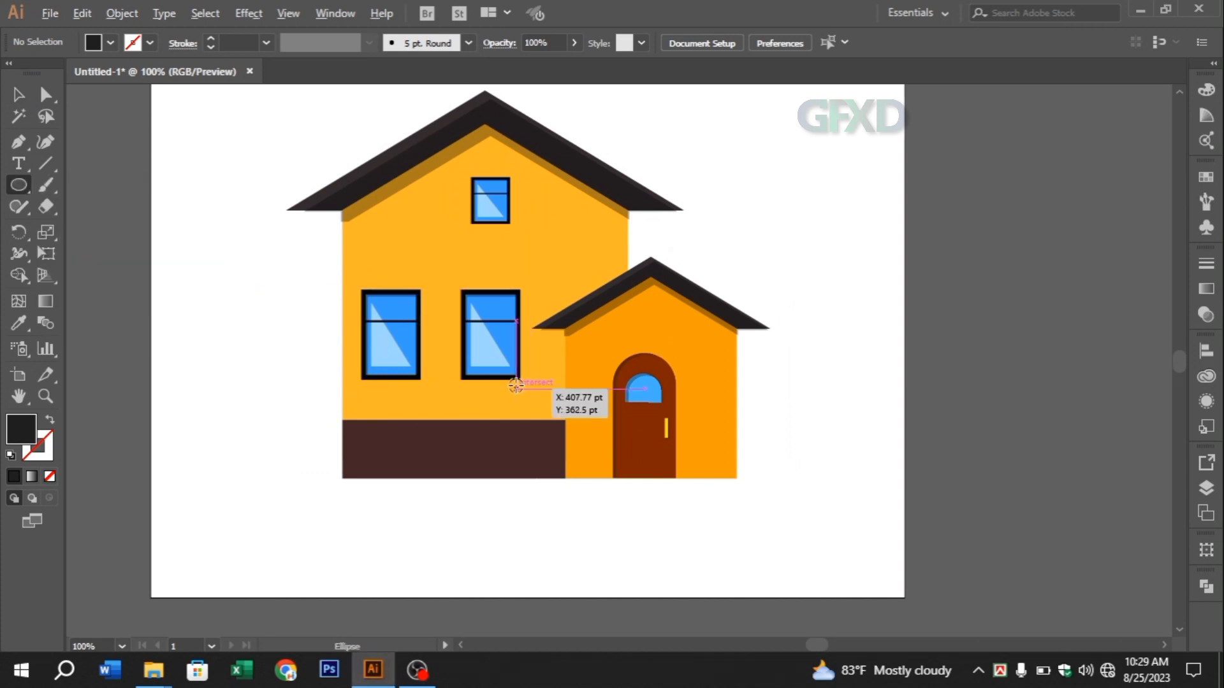
drag(516, 385, 750, 504)
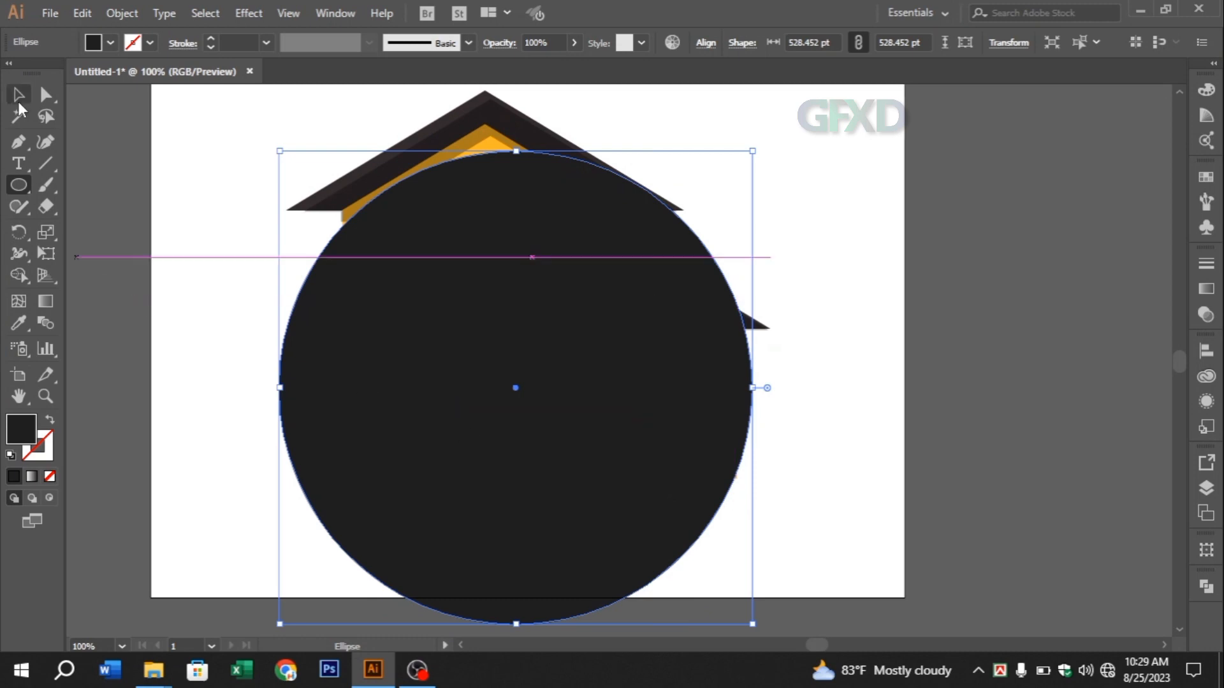
click(19, 96)
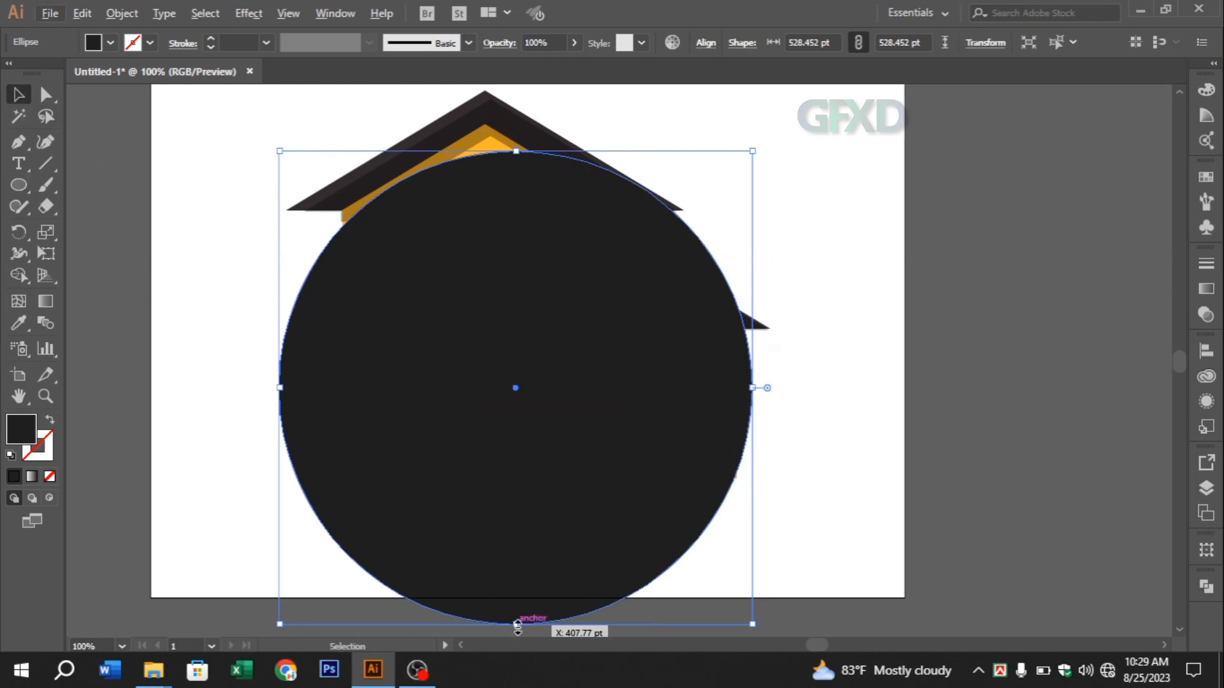
drag(517, 627, 518, 534)
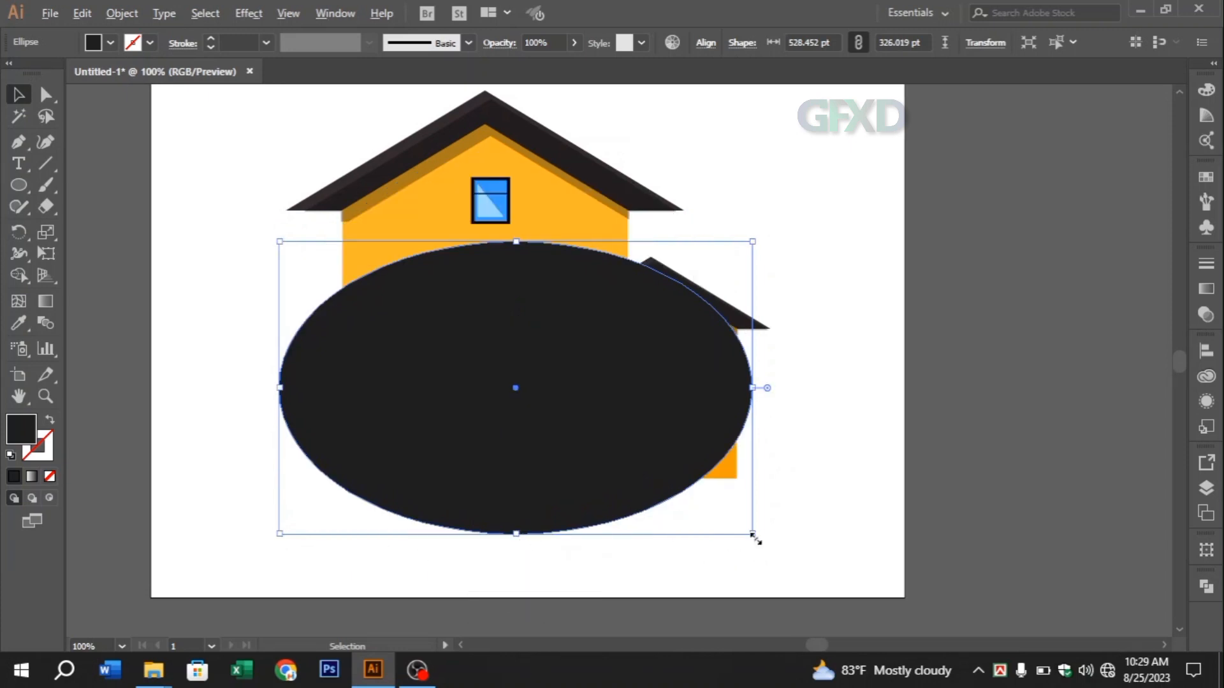
Enlarge the near-black ellipse to about 648 by 350 pt and fill it with a linear gradient between two green swatches
drag(754, 533, 807, 568)
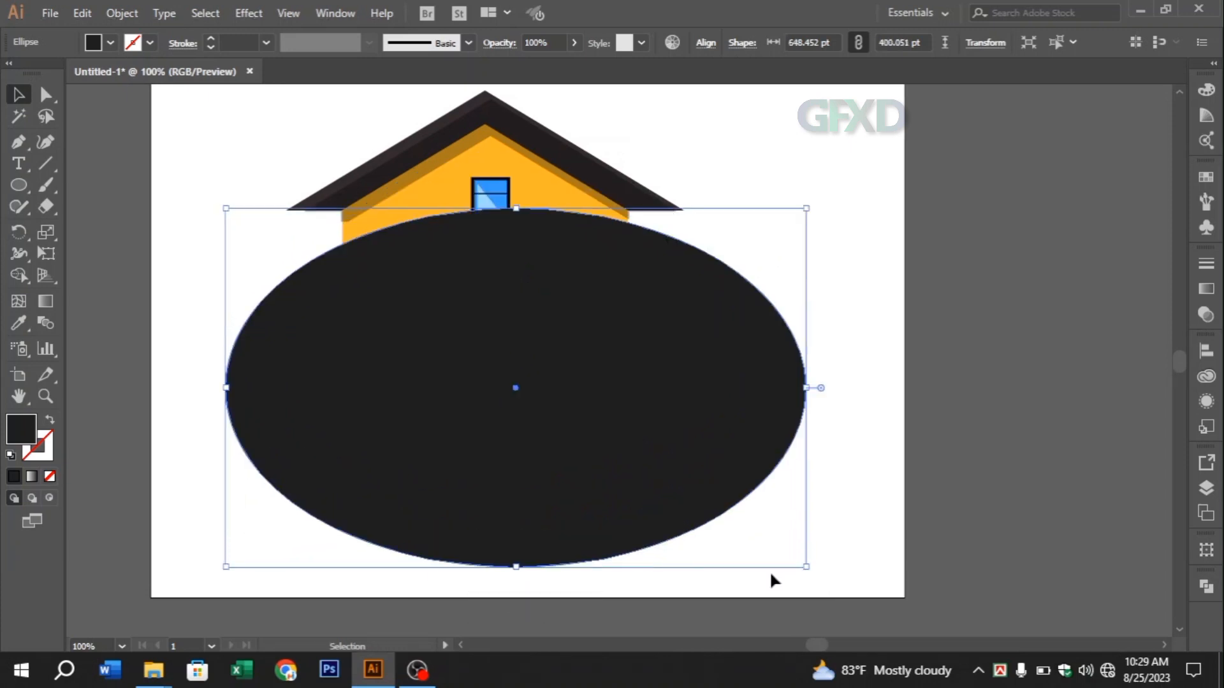
drag(518, 567, 517, 546)
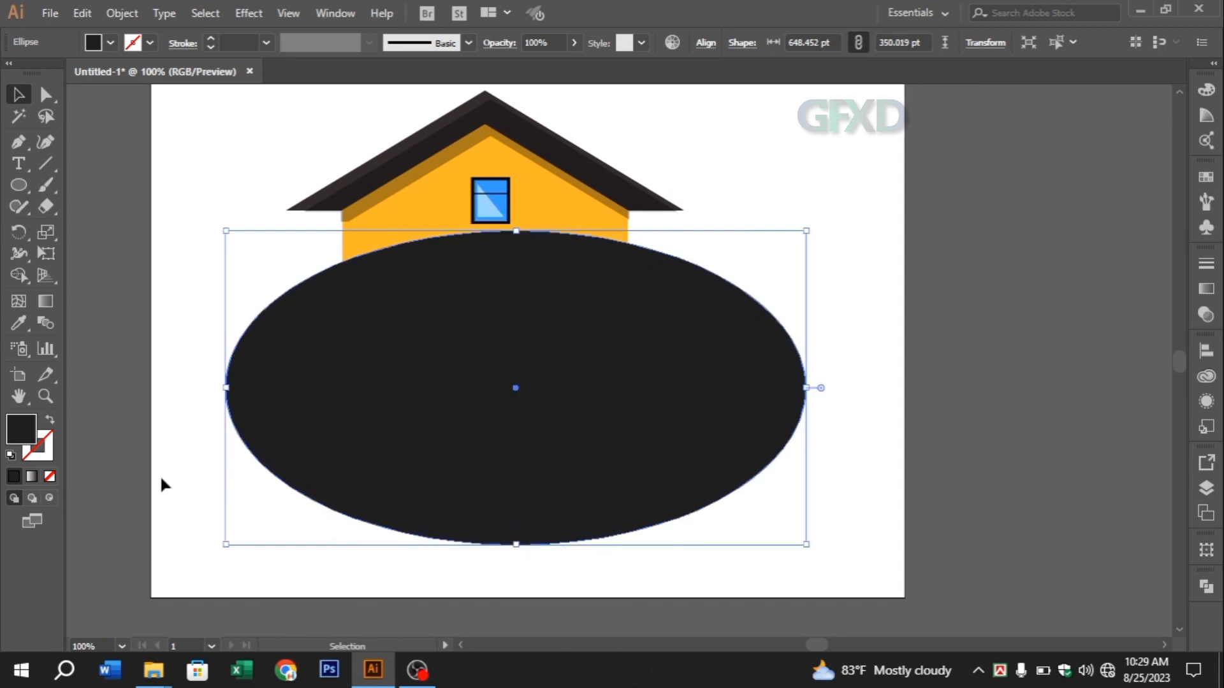
click(32, 477)
double_click(1154, 401)
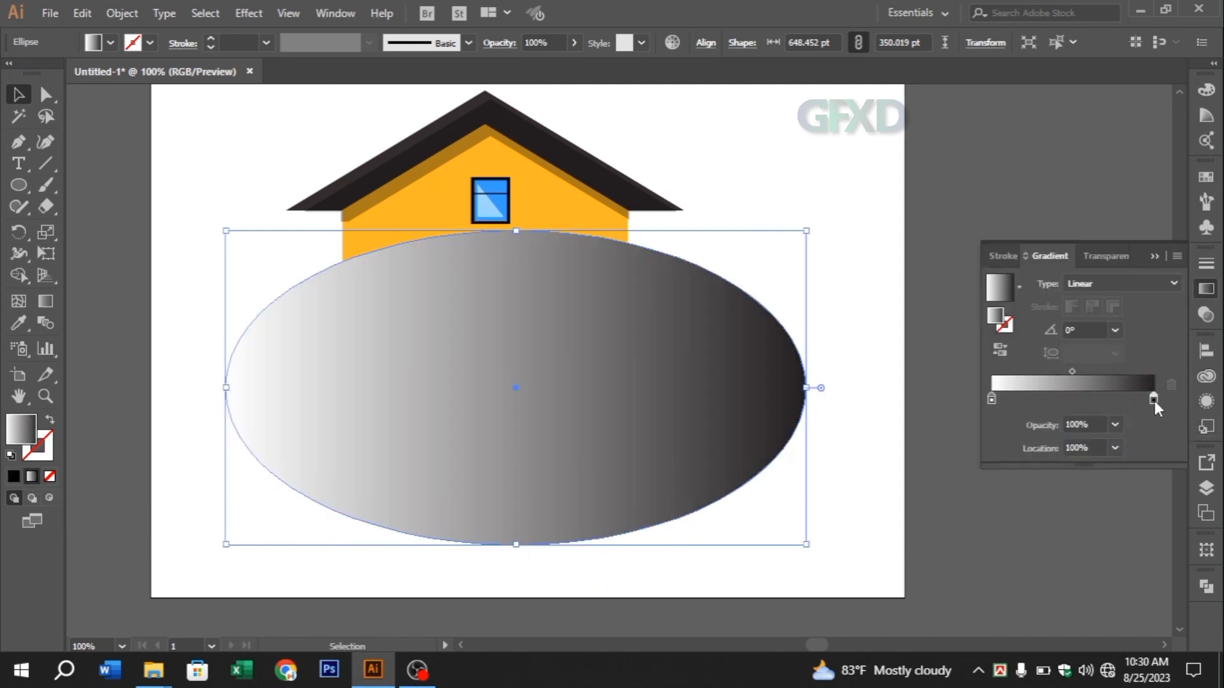
click(920, 494)
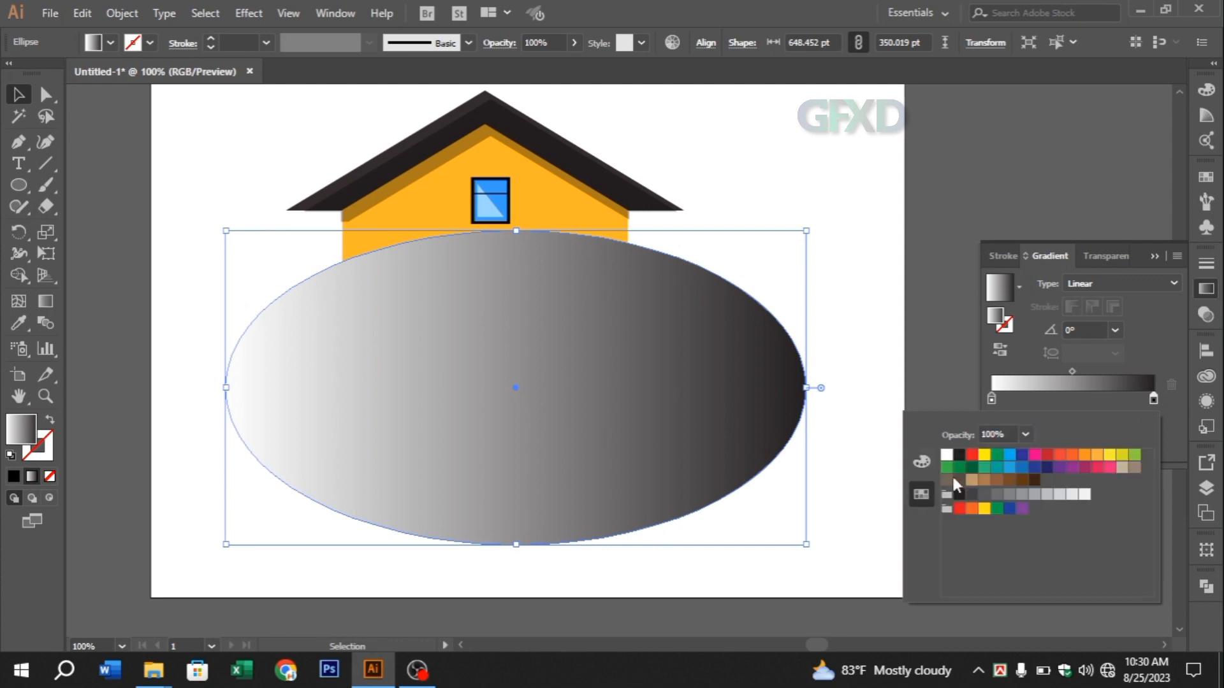
click(948, 468)
double_click(992, 399)
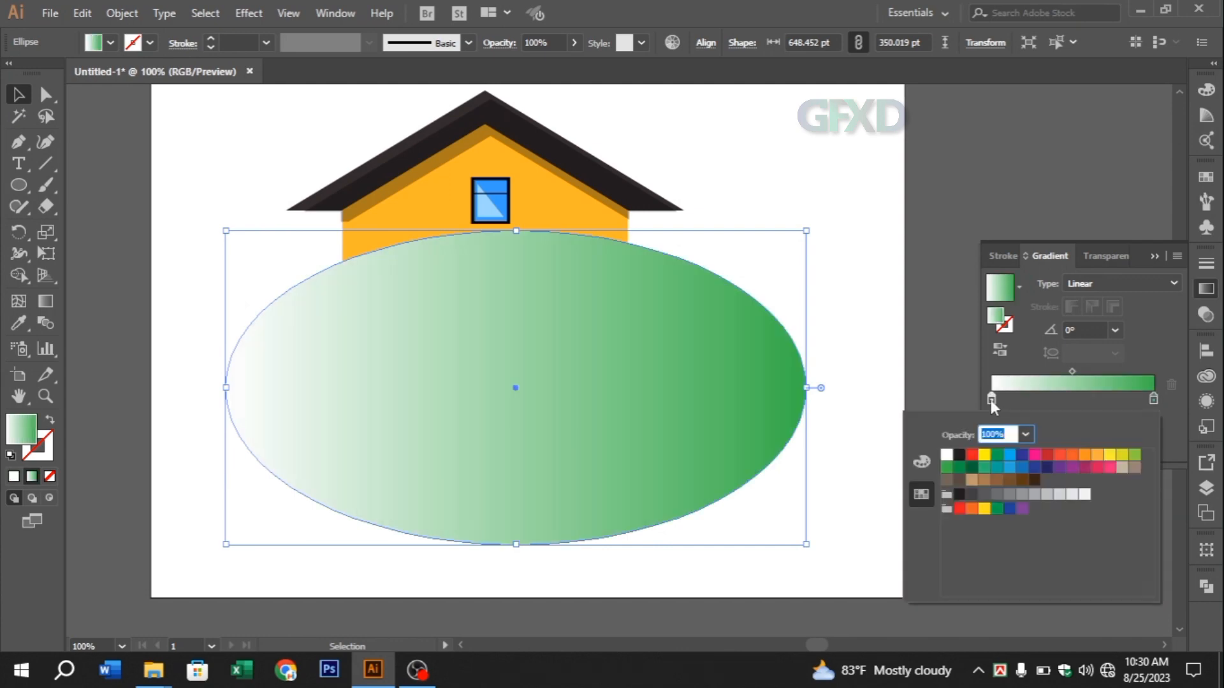
click(959, 468)
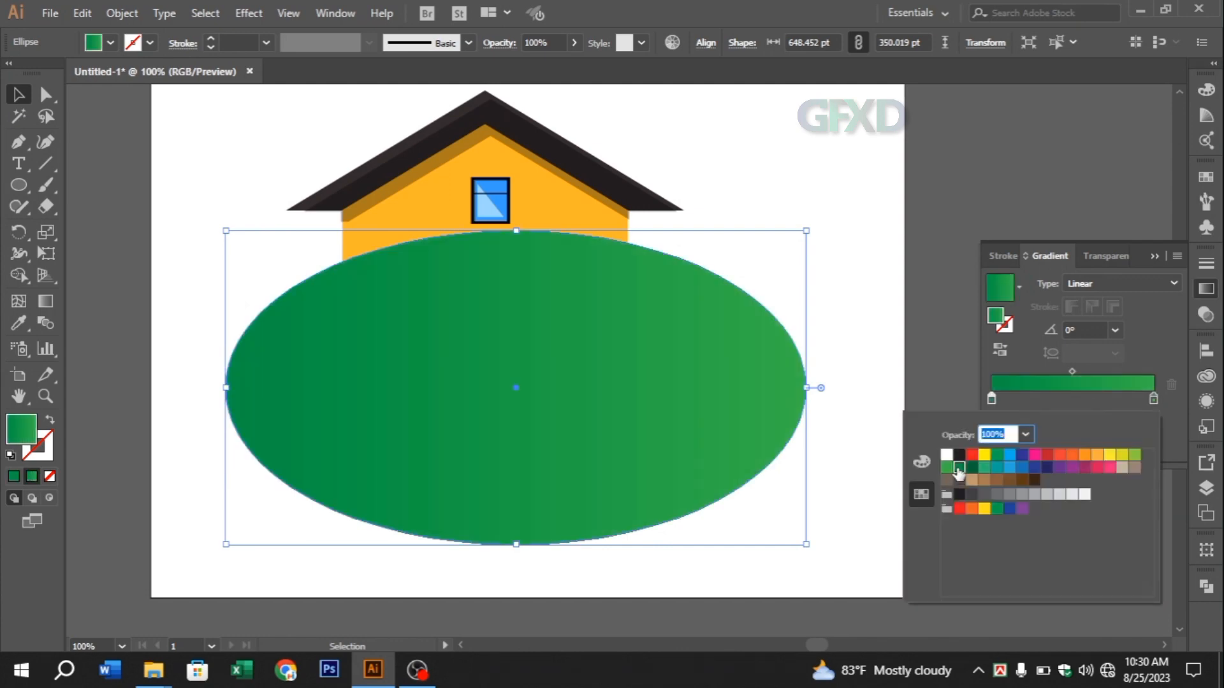
click(1150, 258)
Recolour the starting stop of the ellipse's gradient to a darker, slightly yellowish grass green
double_click(22, 427)
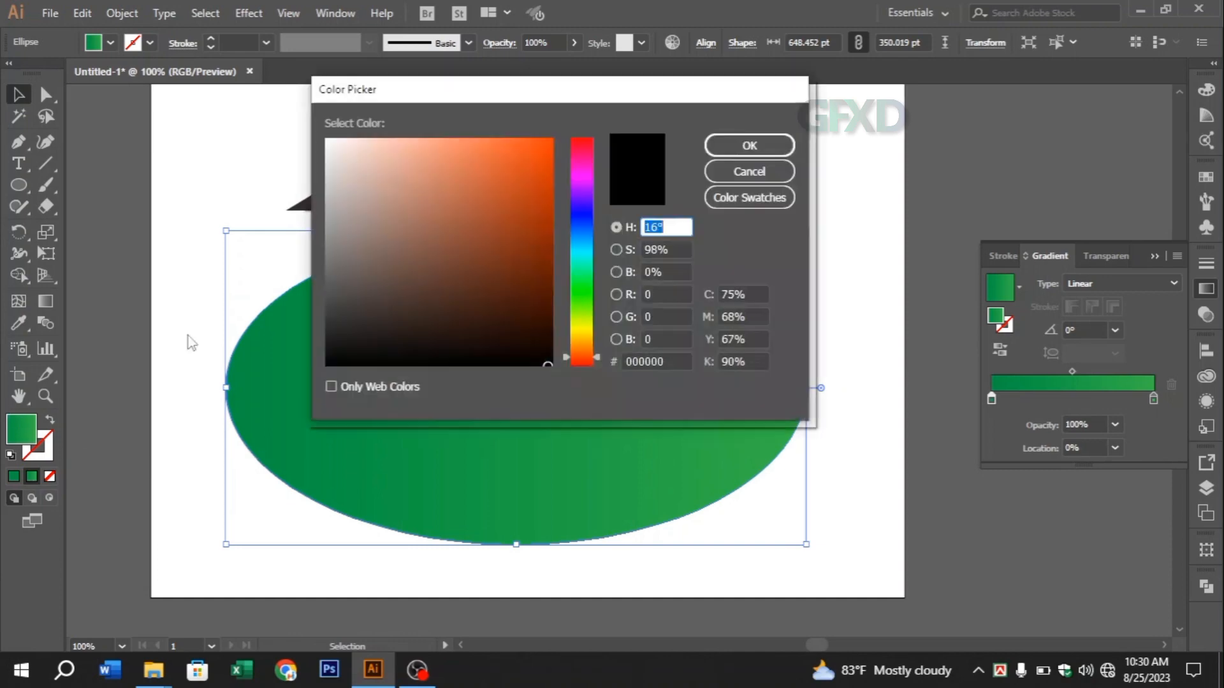
drag(579, 317, 581, 292)
drag(539, 156, 554, 141)
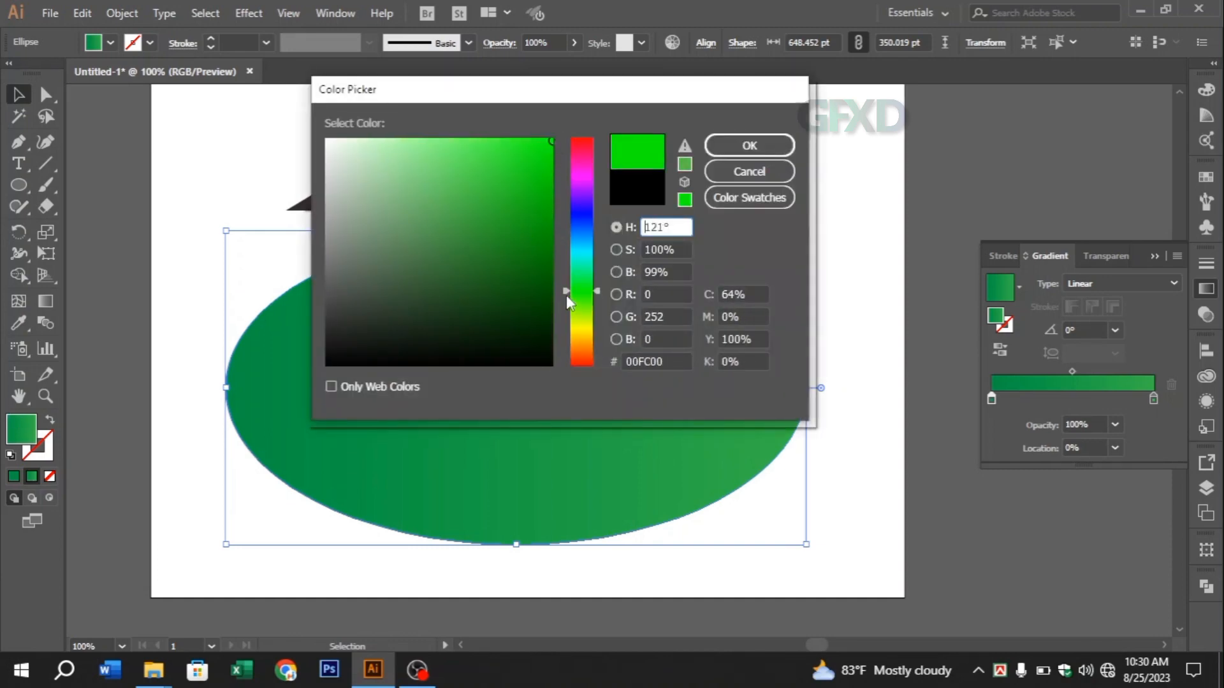
drag(566, 295, 568, 299)
click(543, 212)
click(758, 144)
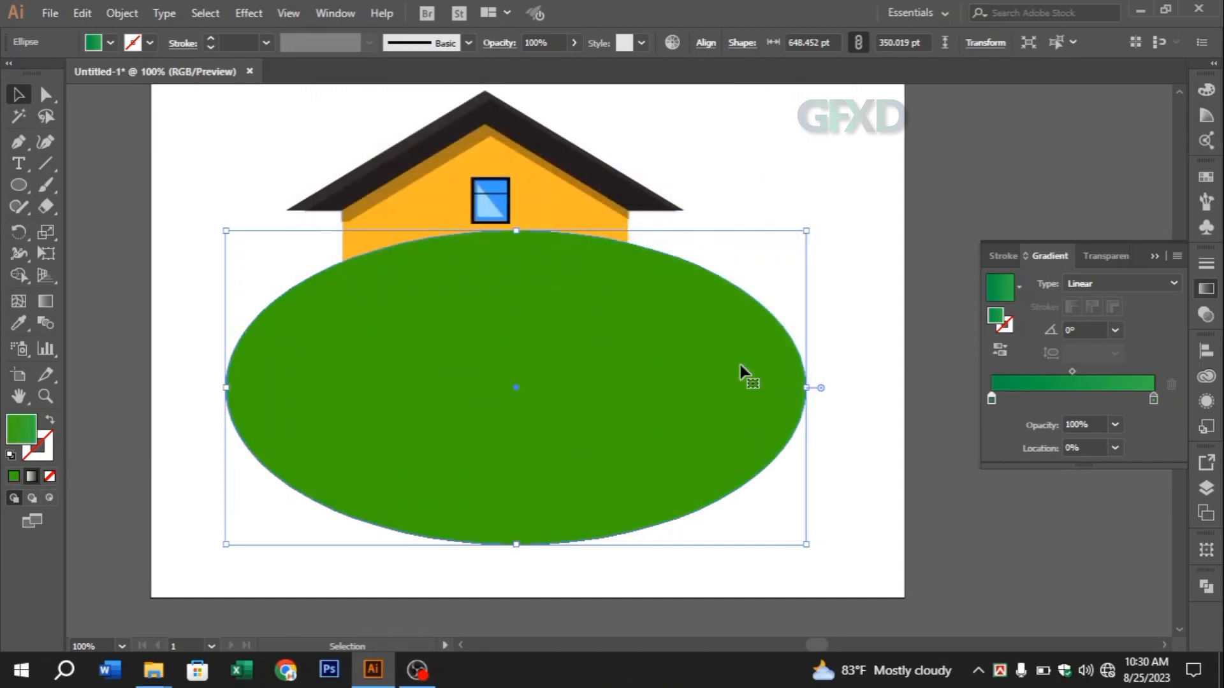
Send the green ellipse behind the house and move it down around the house's foot
key(ctrl+shift+bracketleft)
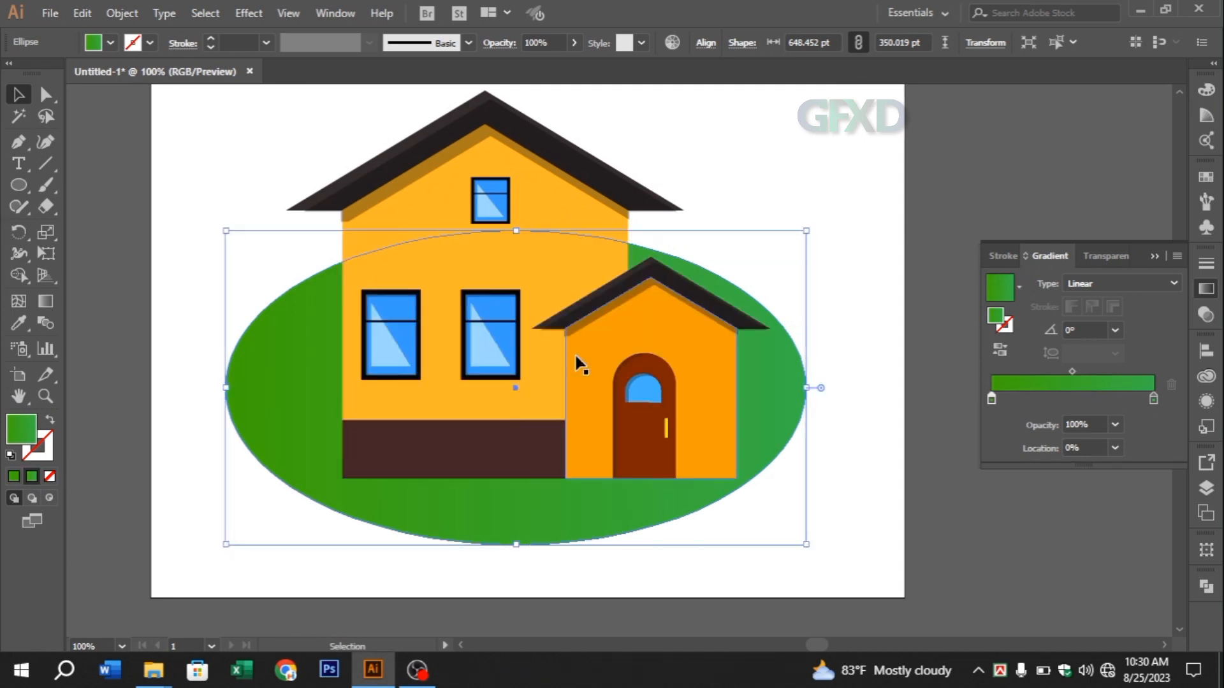
drag(269, 417, 276, 548)
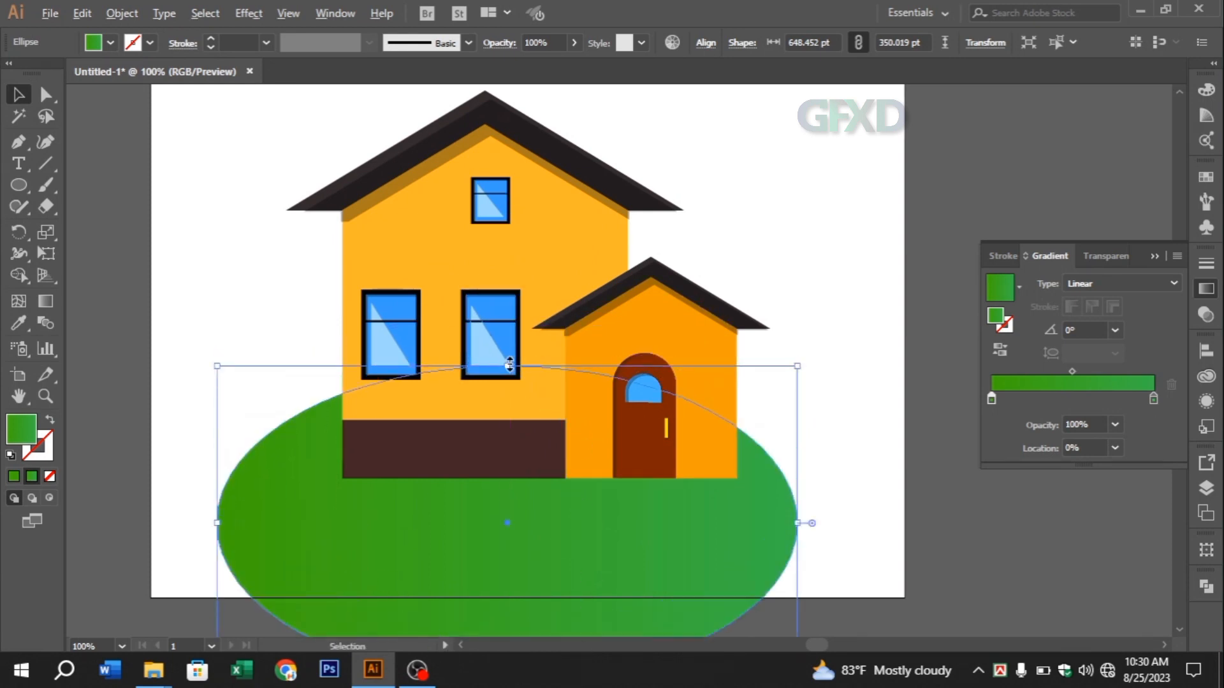
Flatten and enlarge the green ellipse to about 678 by 199 pt and position it as a lawn centred beneath the house
drag(509, 365, 507, 435)
drag(468, 552, 469, 517)
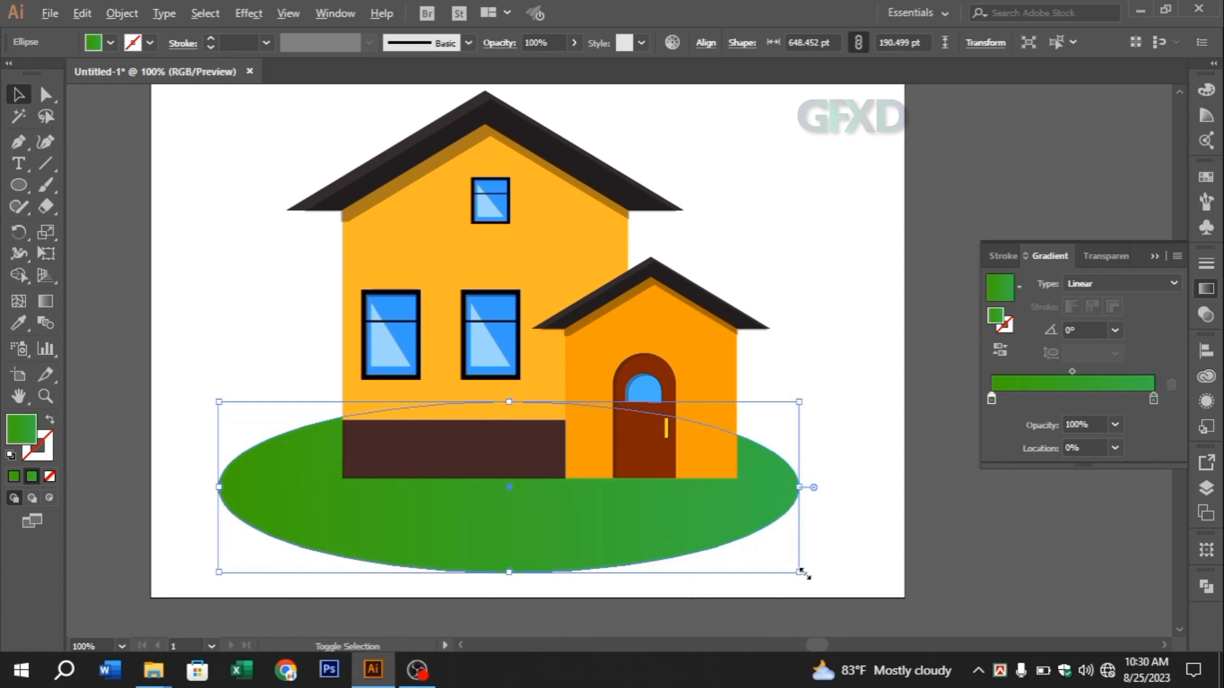
drag(802, 573, 812, 585)
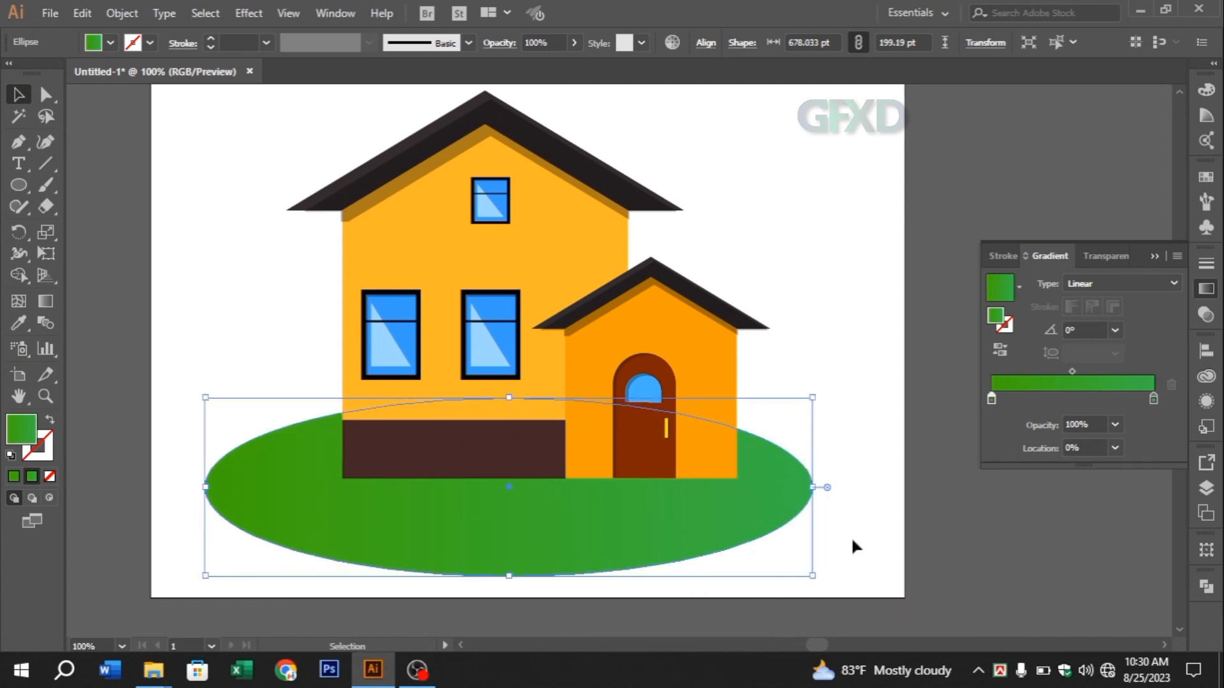
drag(774, 525, 813, 508)
click(878, 505)
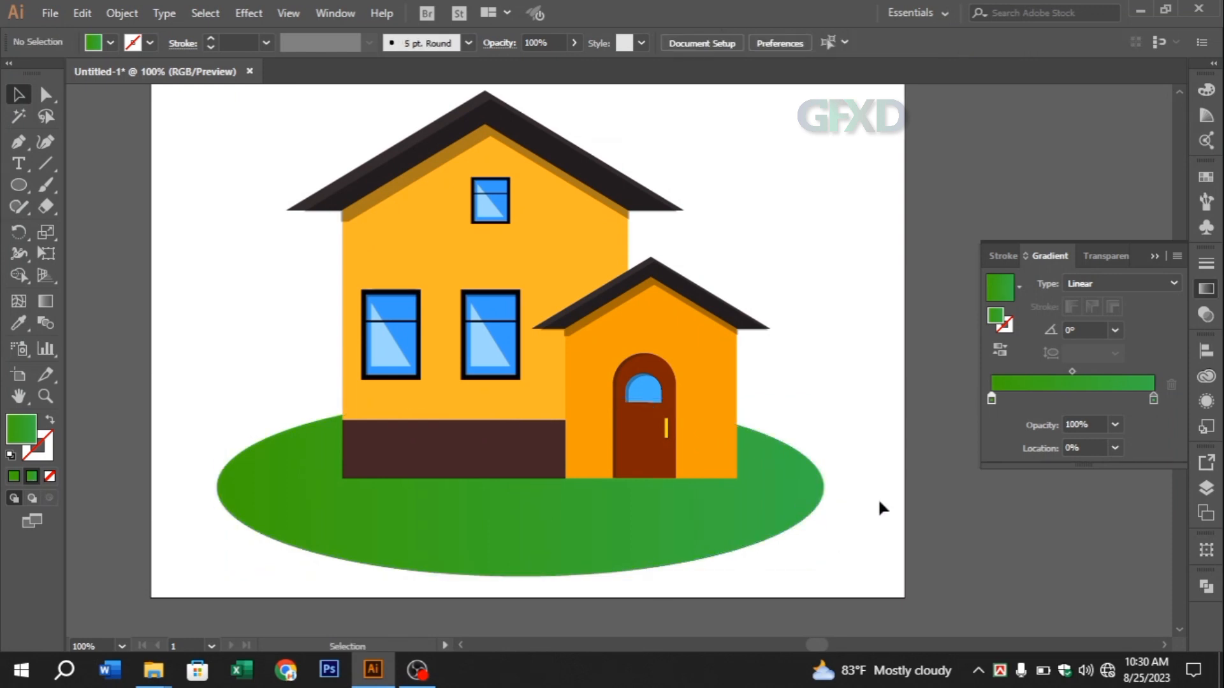
Draw a circle about 686 pt in diameter centred over the house
scroll(266, 352, up, 2)
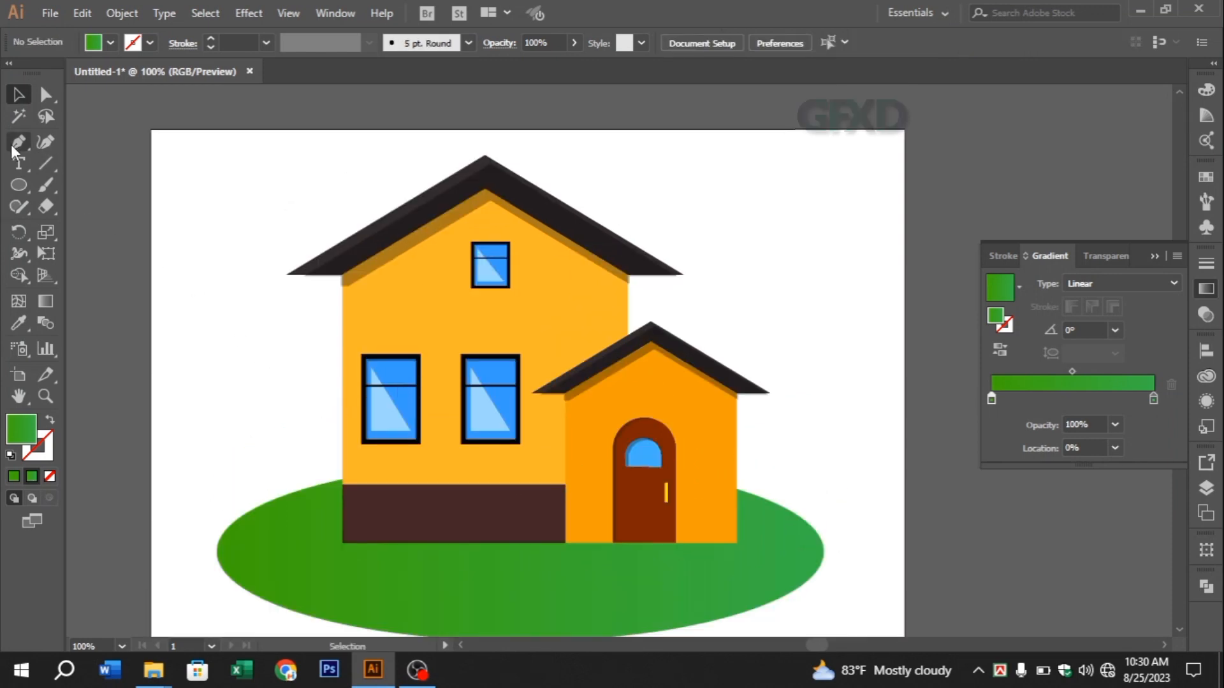
drag(19, 185, 96, 227)
drag(527, 308, 835, 492)
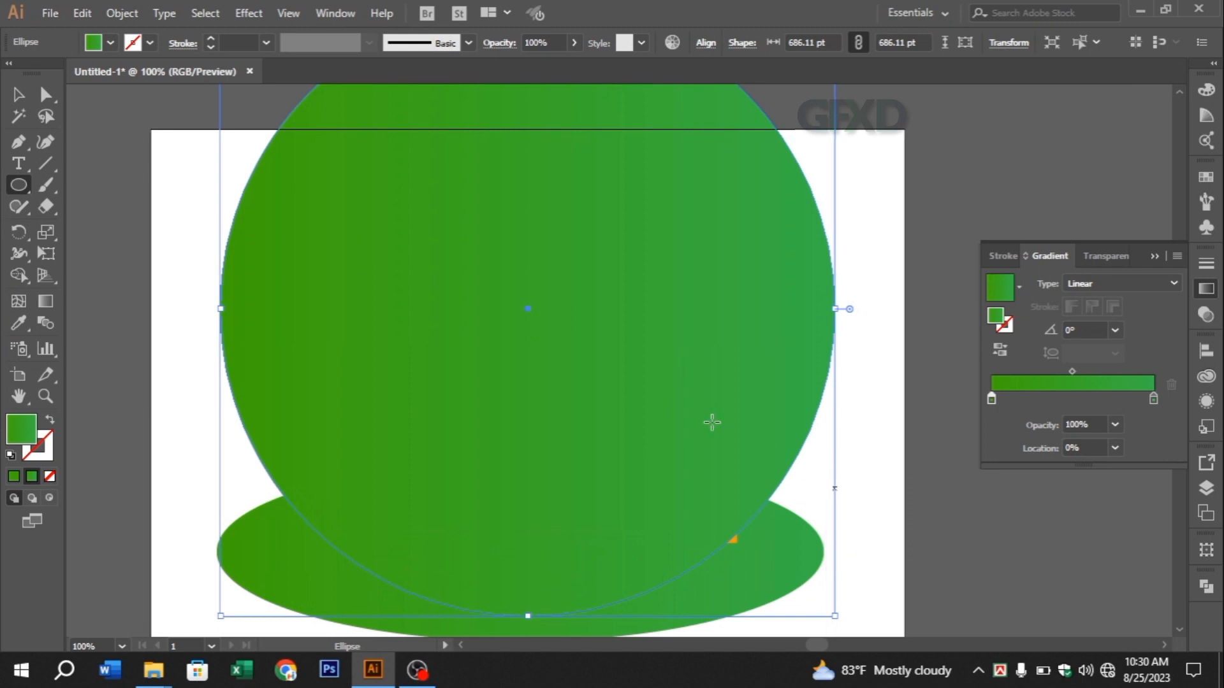
Fill the large circle with solid sky blue 57C7FF instead of the gradient
double_click(22, 428)
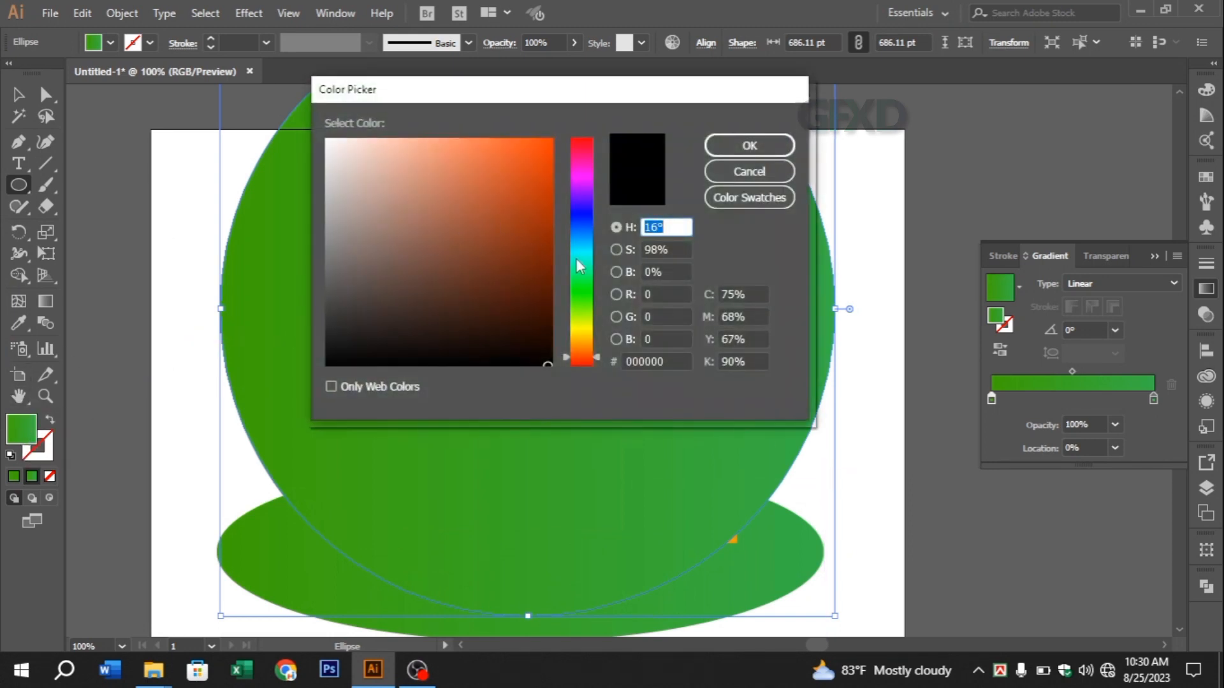
mouse_move(582, 268)
mouse_down()
mouse_move(588, 296)
mouse_move(583, 237)
mouse_move(410, 140)
mouse_move(430, 136)
mouse_up()
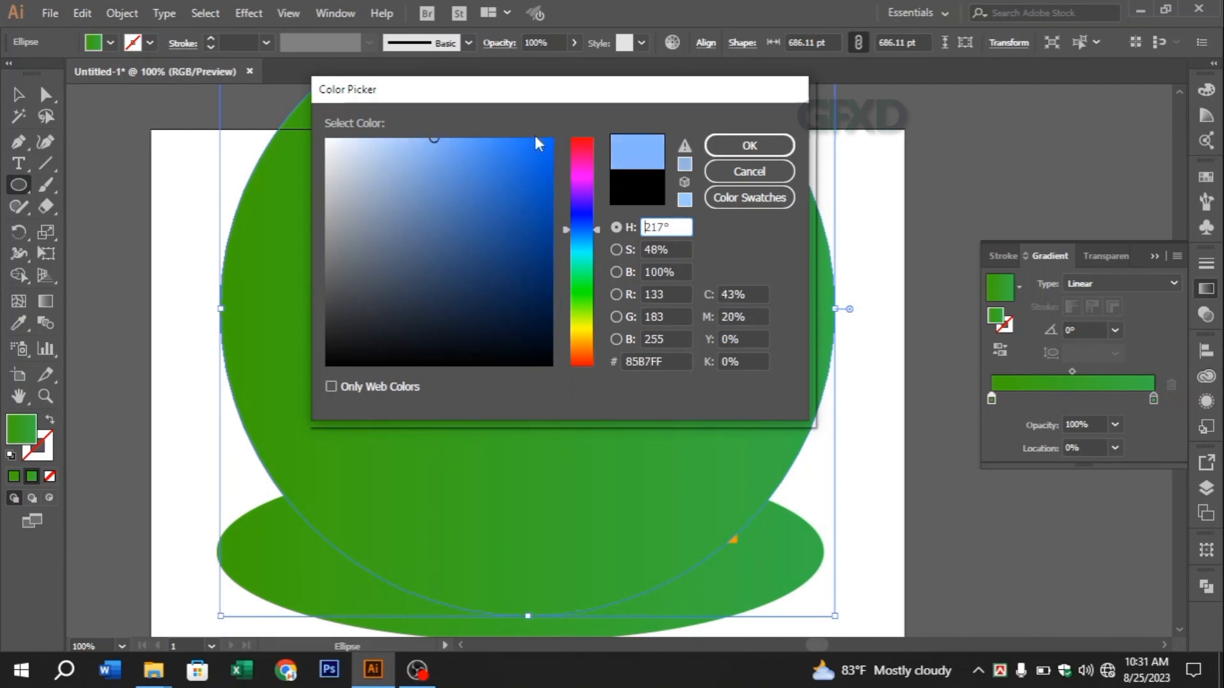
click(475, 139)
drag(581, 231, 582, 240)
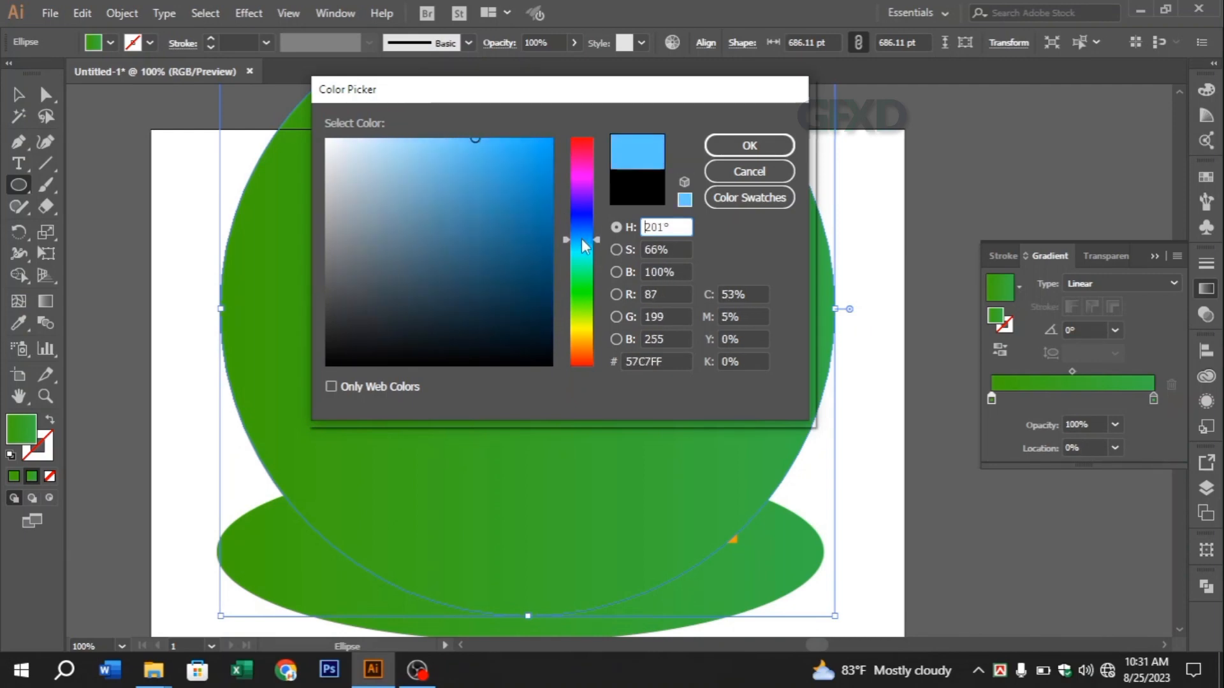
click(718, 156)
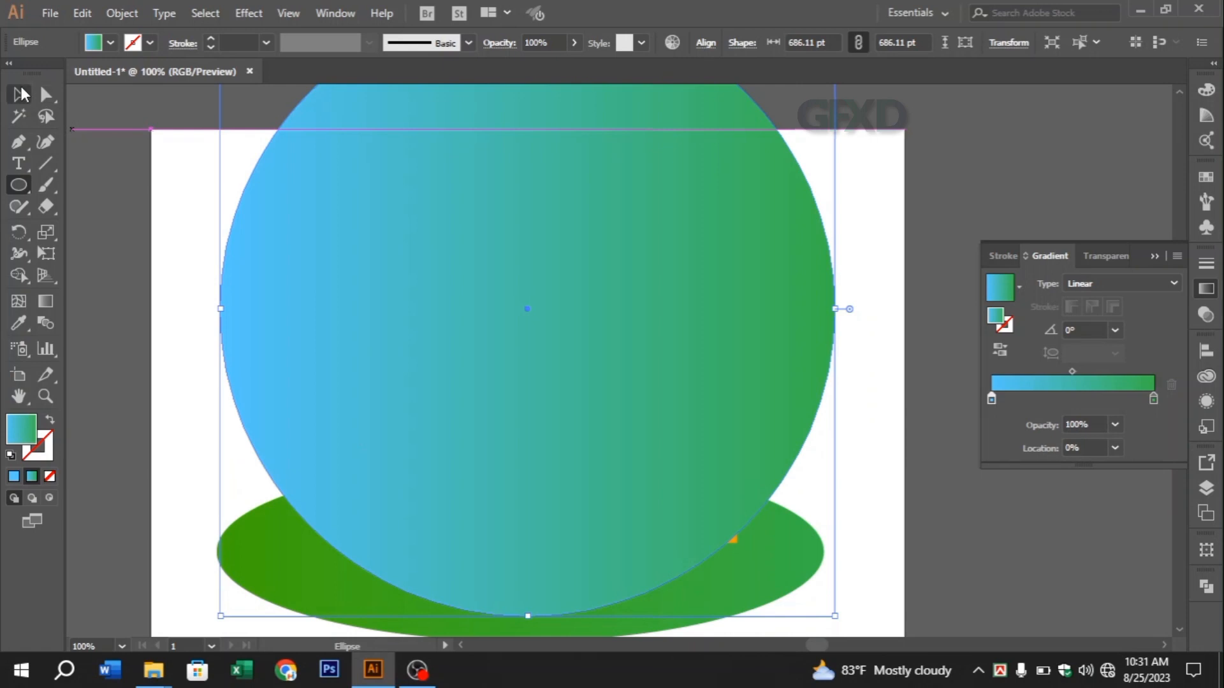
click(14, 476)
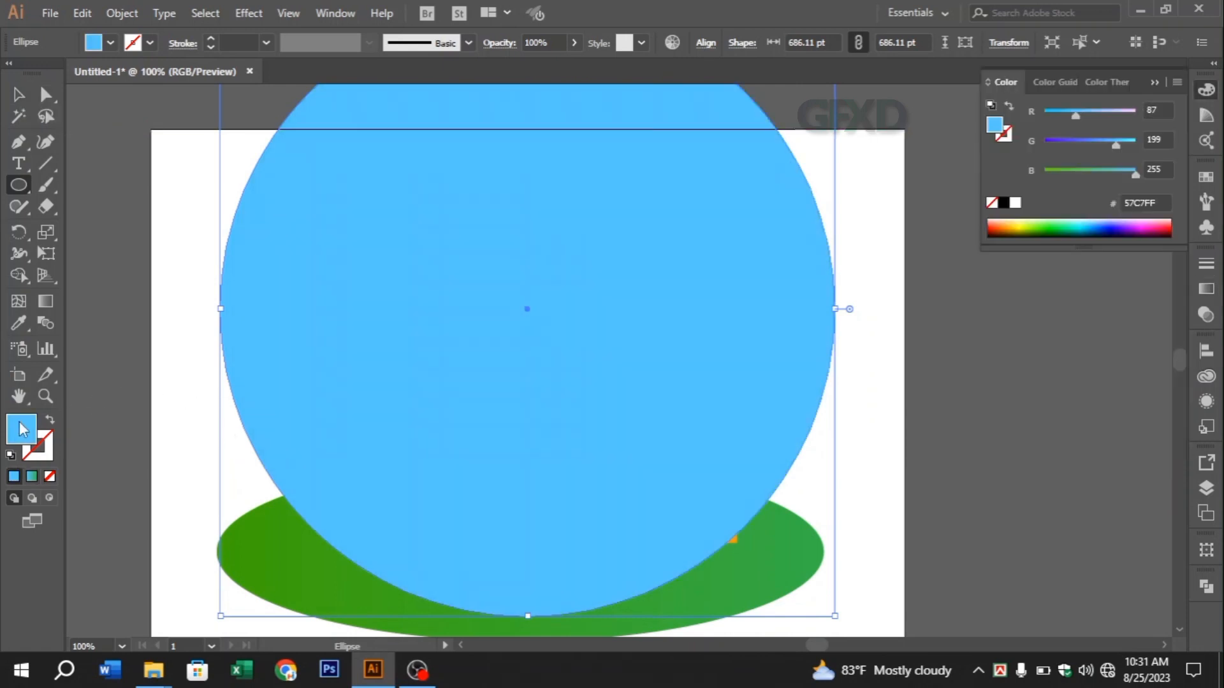
Send the blue circle to the back, behind the house and the green lawn
click(18, 94)
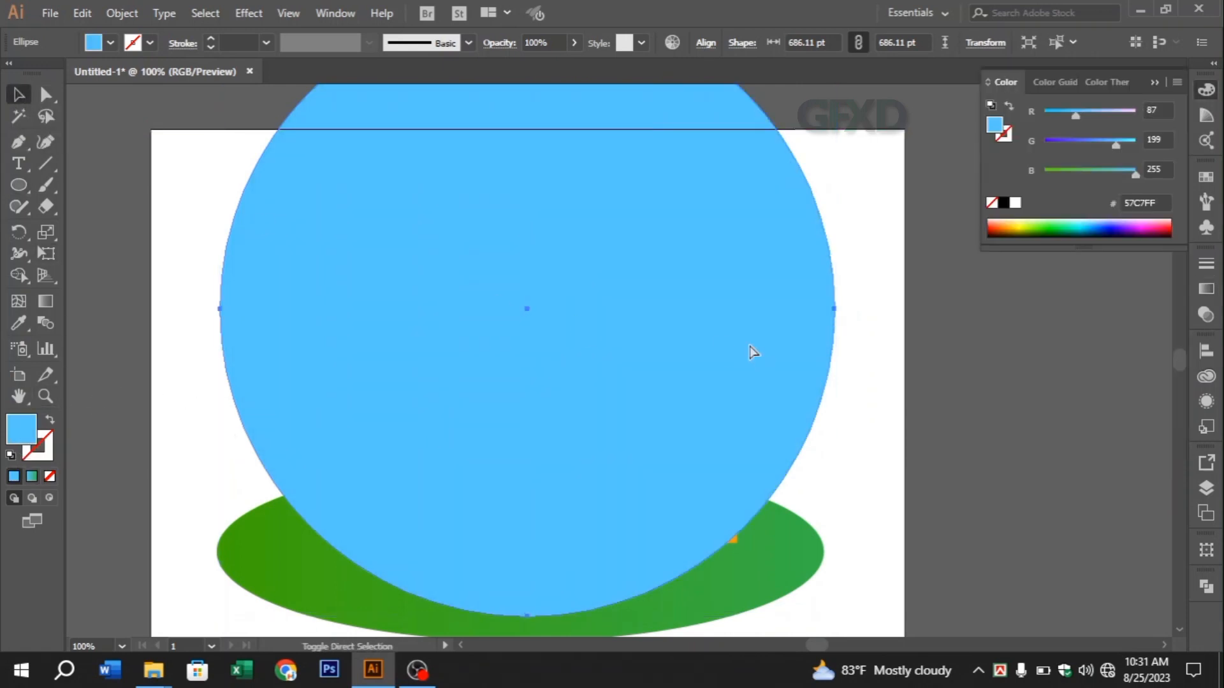
key(ctrl+shift+bracketleft)
scroll(636, 336, up, 2)
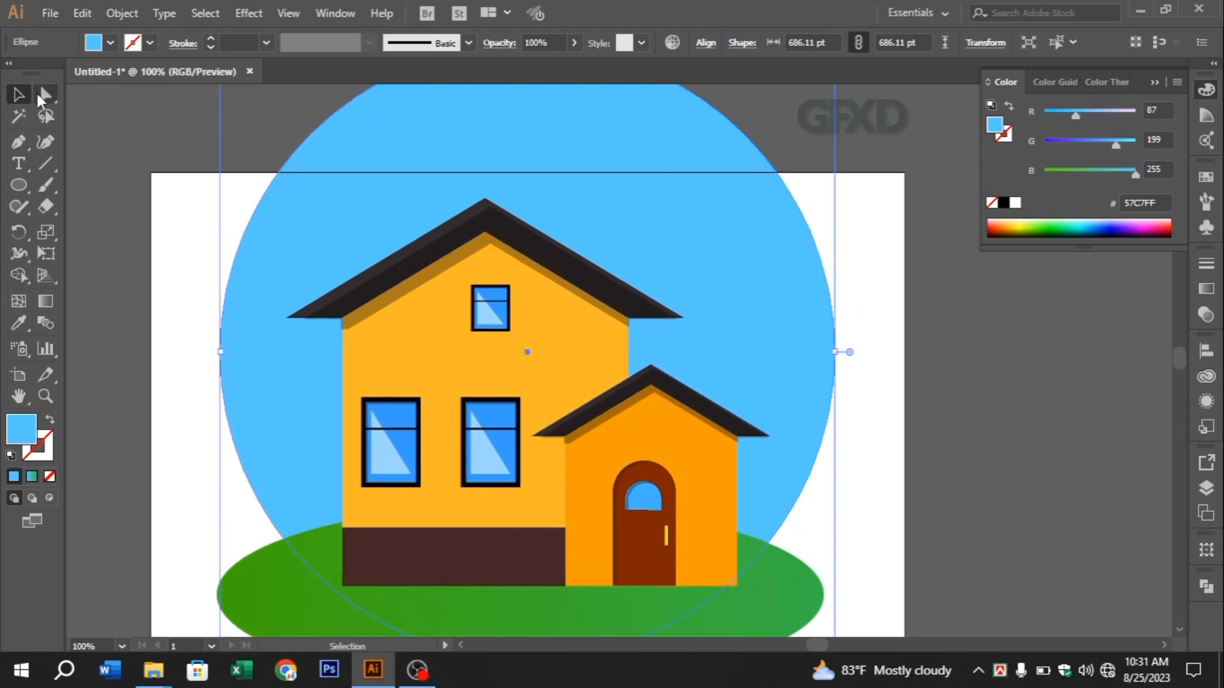
click(18, 143)
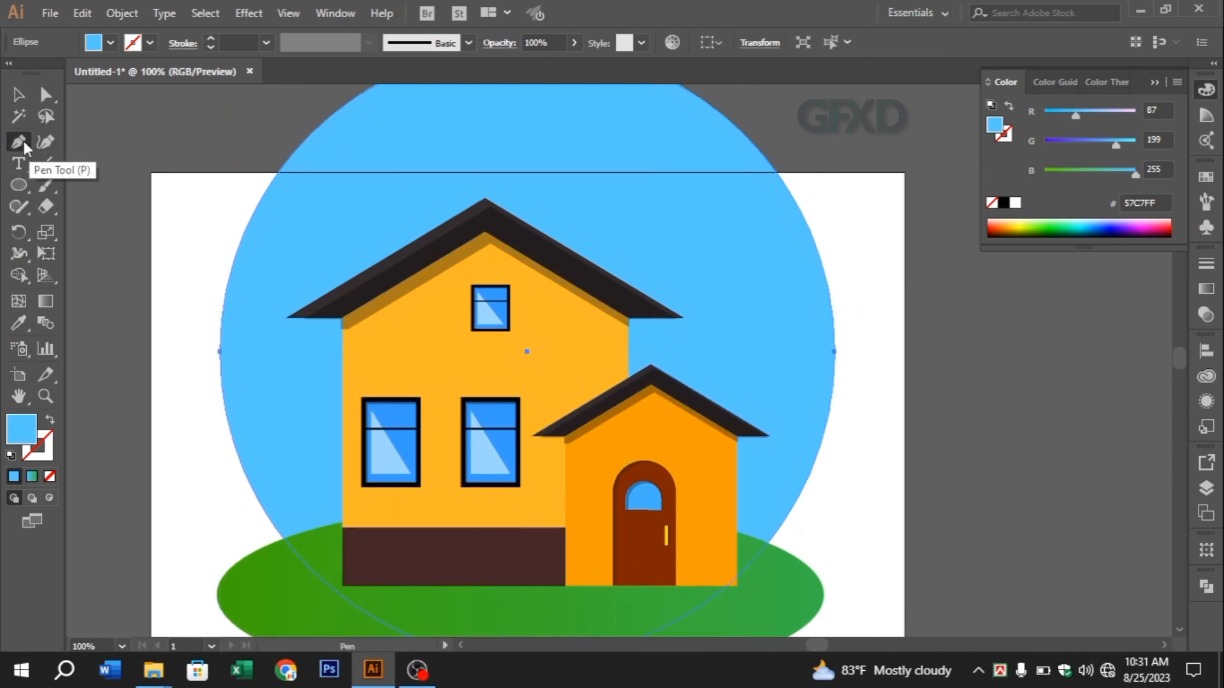
scroll(291, 194, up, 1)
click(219, 373)
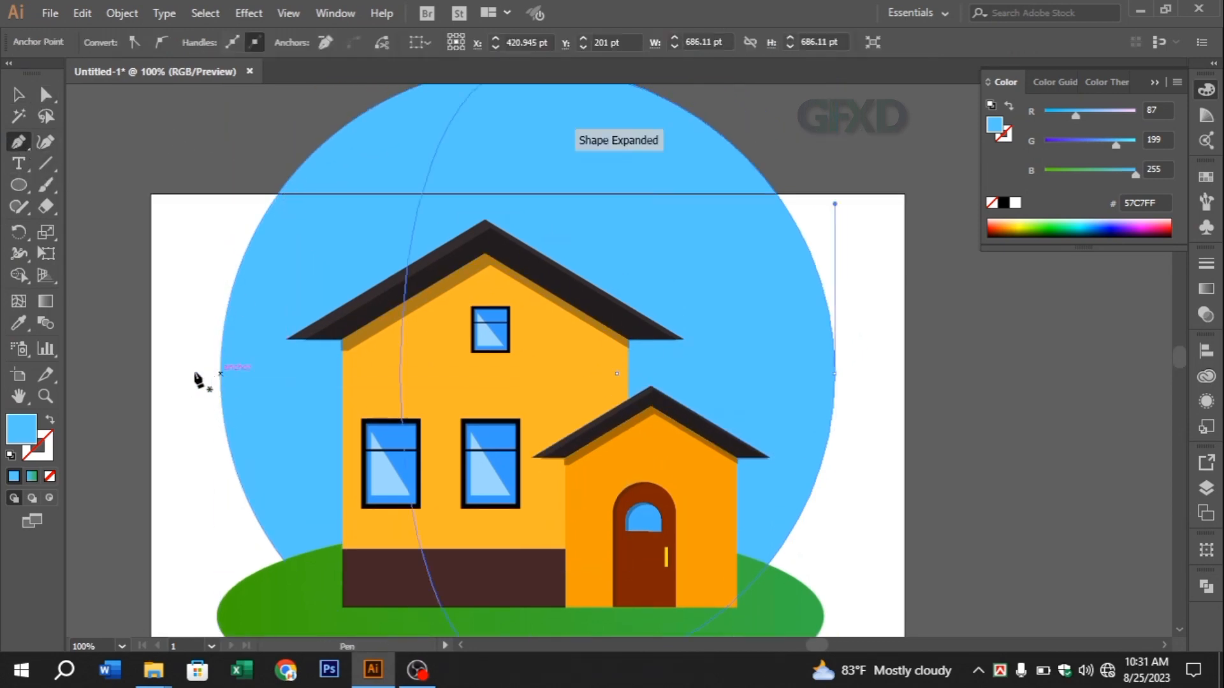
key(ctrl+z)
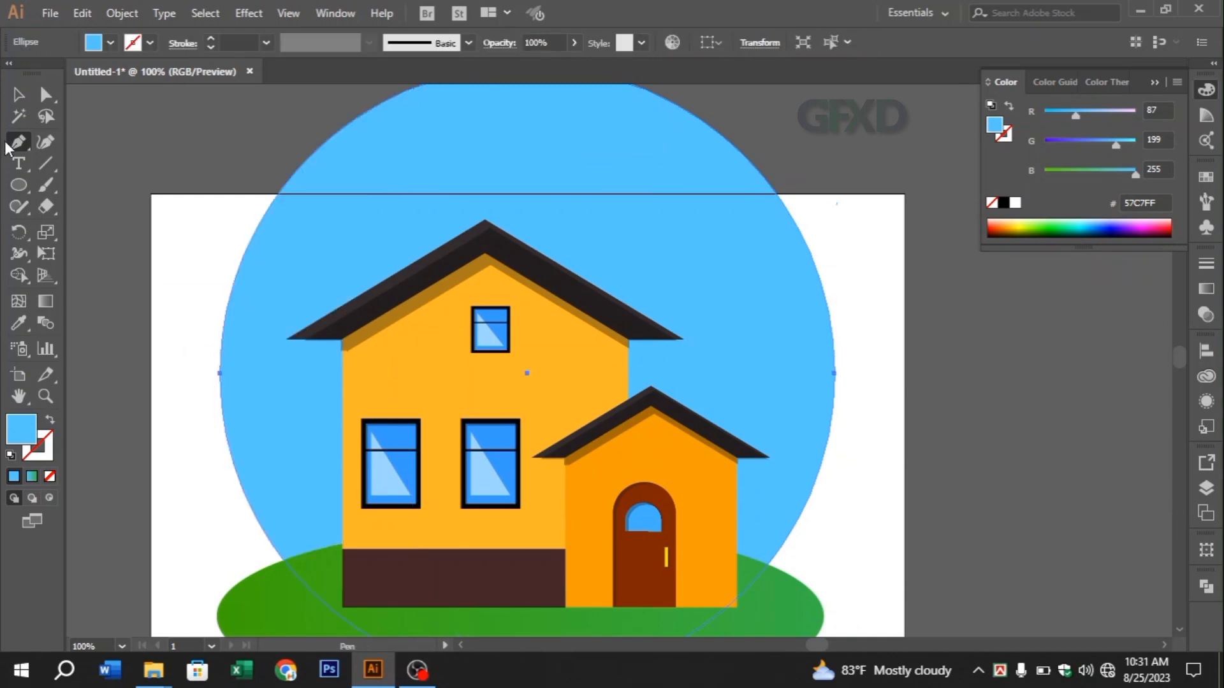
Reshape the blue circle with the Anchor Point tool, pulling its top anchor's handles so the upper edge slopes down towards the front extension's side
drag(19, 142, 96, 205)
scroll(550, 124, up, 2)
drag(528, 109, 668, 390)
scroll(318, 217, up, 7)
scroll(704, 376, down, 1)
scroll(704, 377, down, 2)
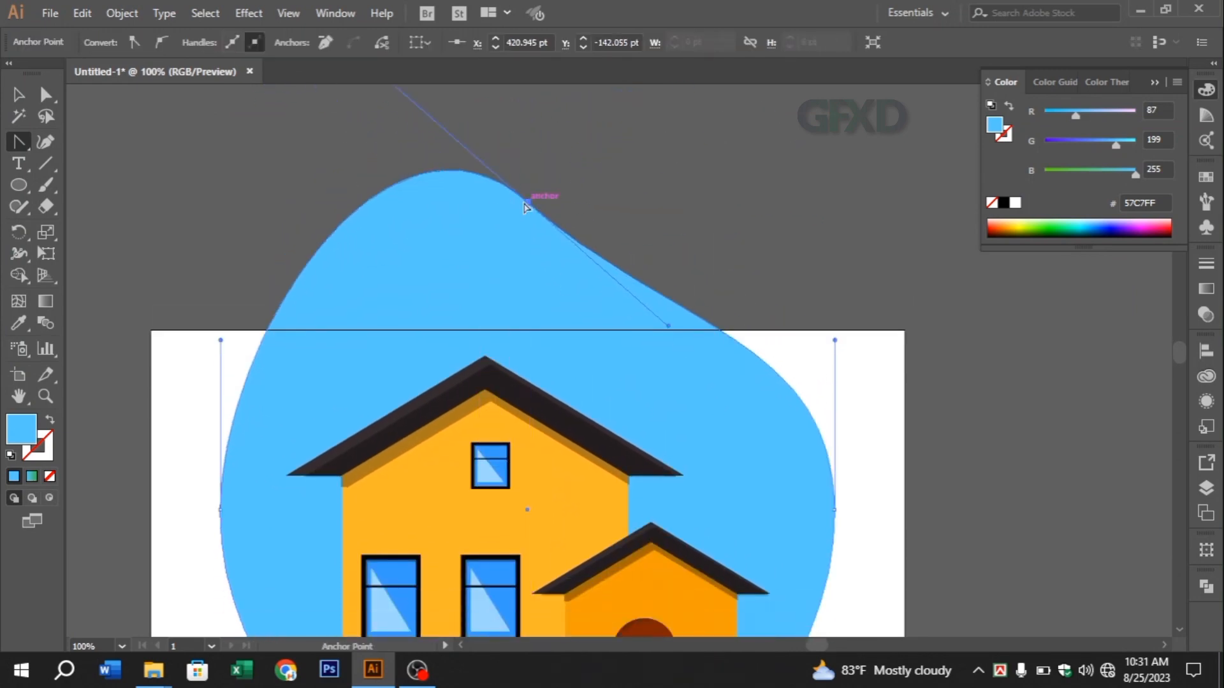
drag(525, 207, 741, 366)
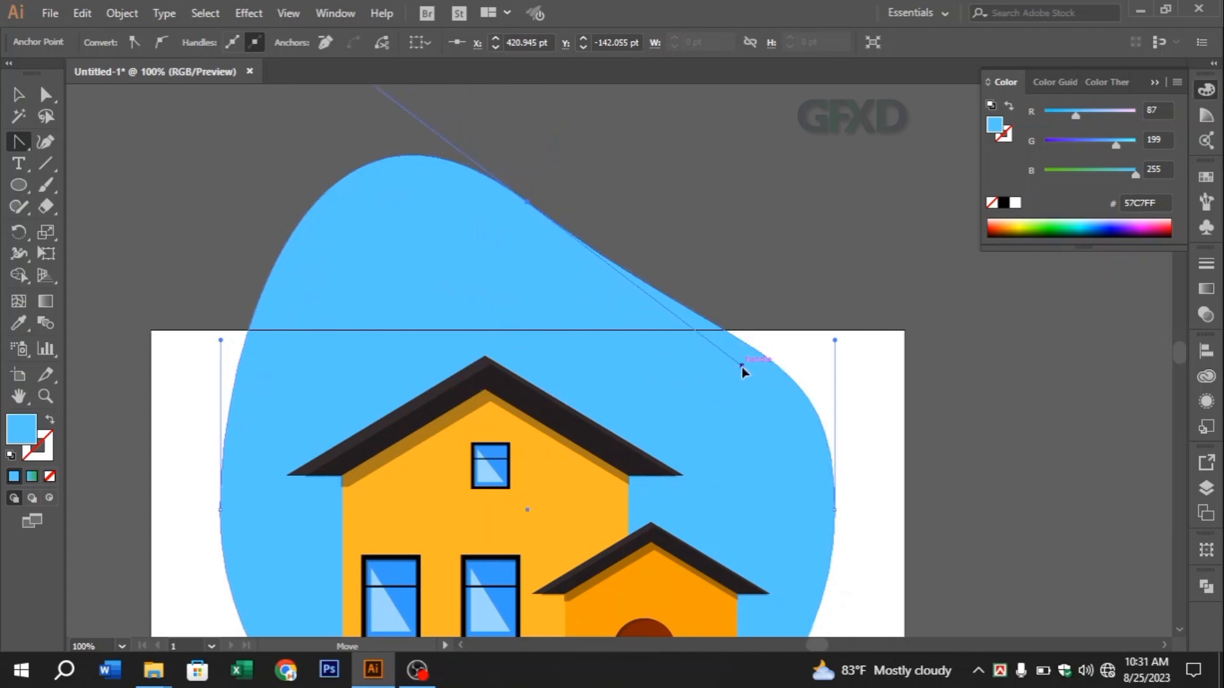
click(24, 140)
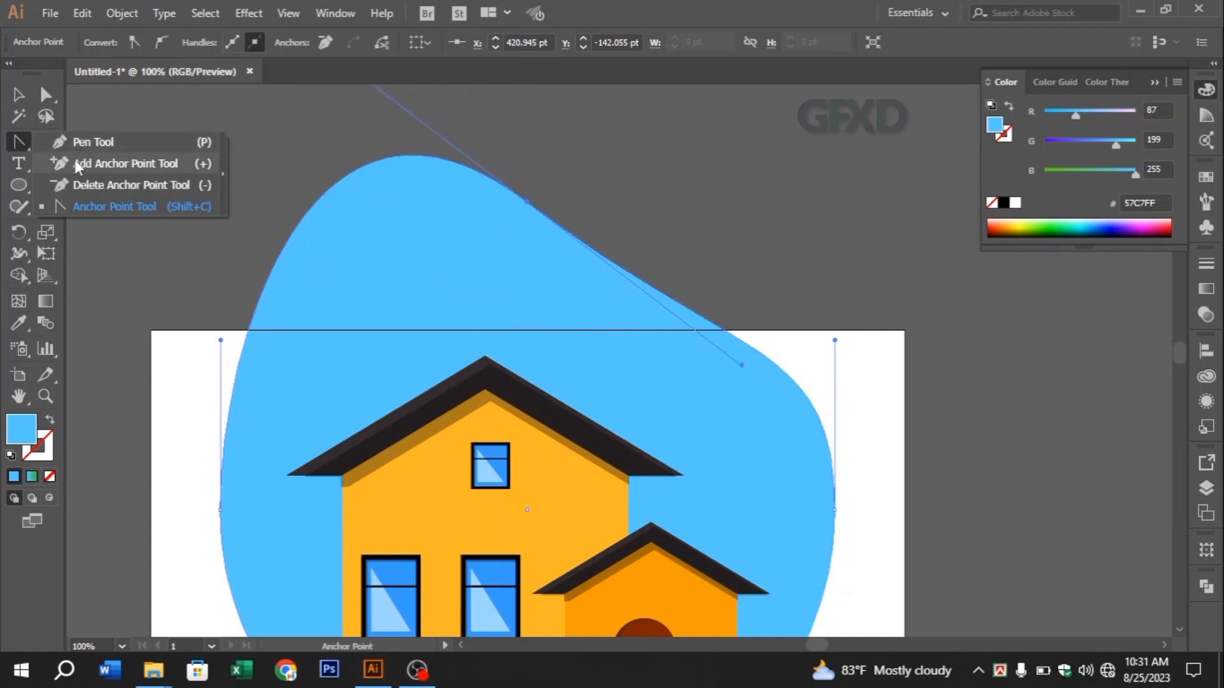
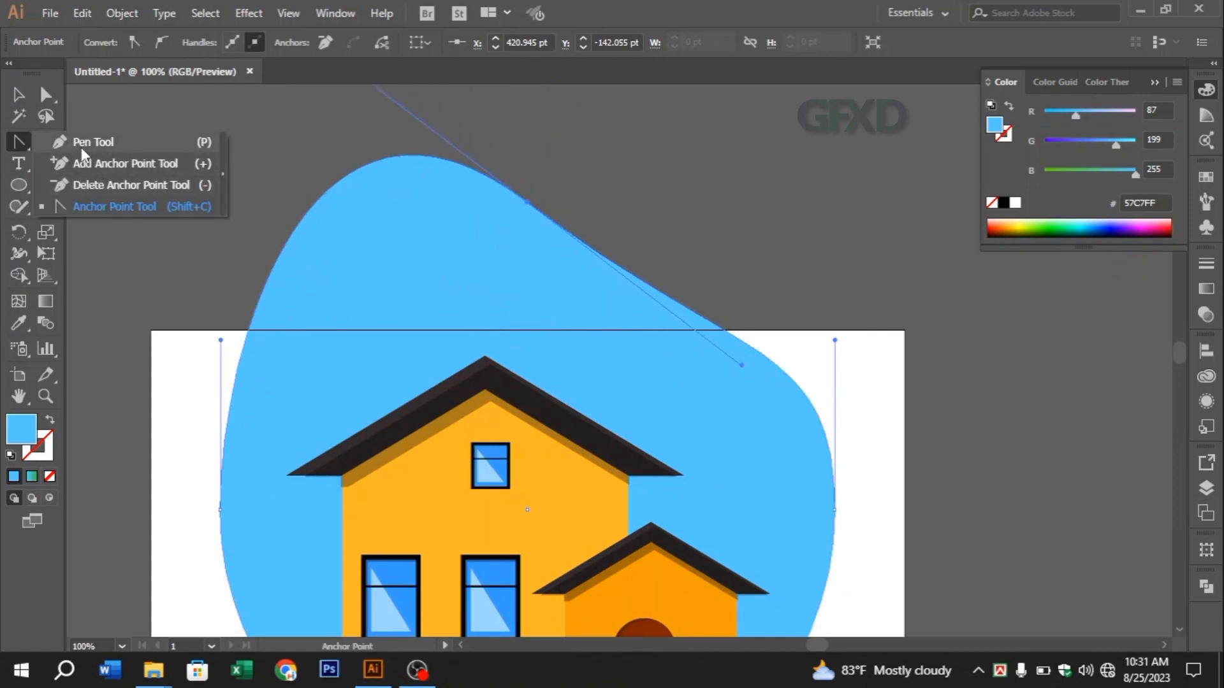
Move the blue backdrop's top anchor down towards the roof and its two side anchors outward to widen the shape
key(a)
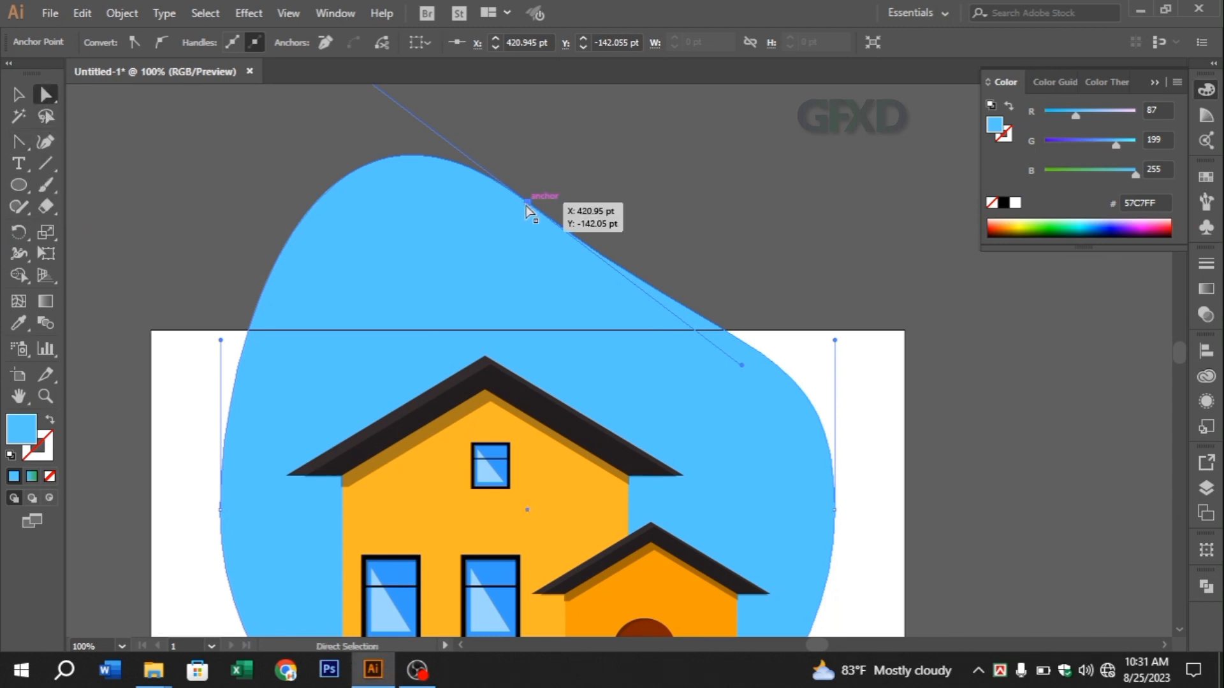
drag(527, 205, 520, 316)
scroll(527, 308, down, 5)
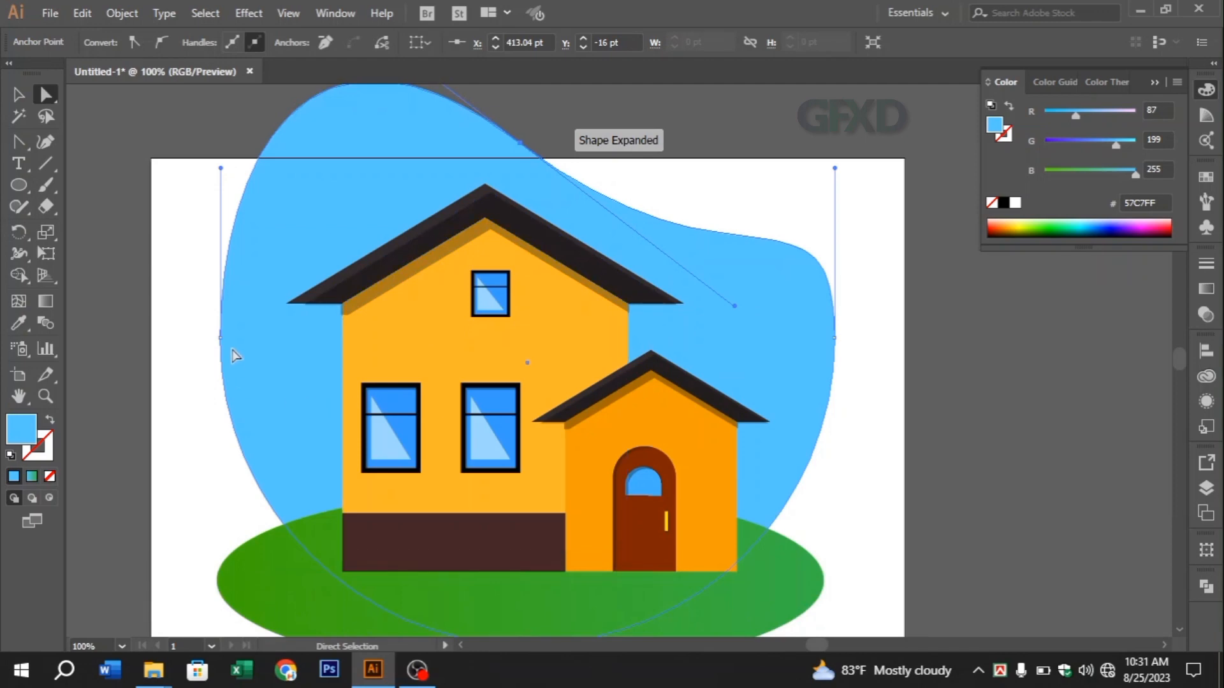
drag(220, 340, 179, 356)
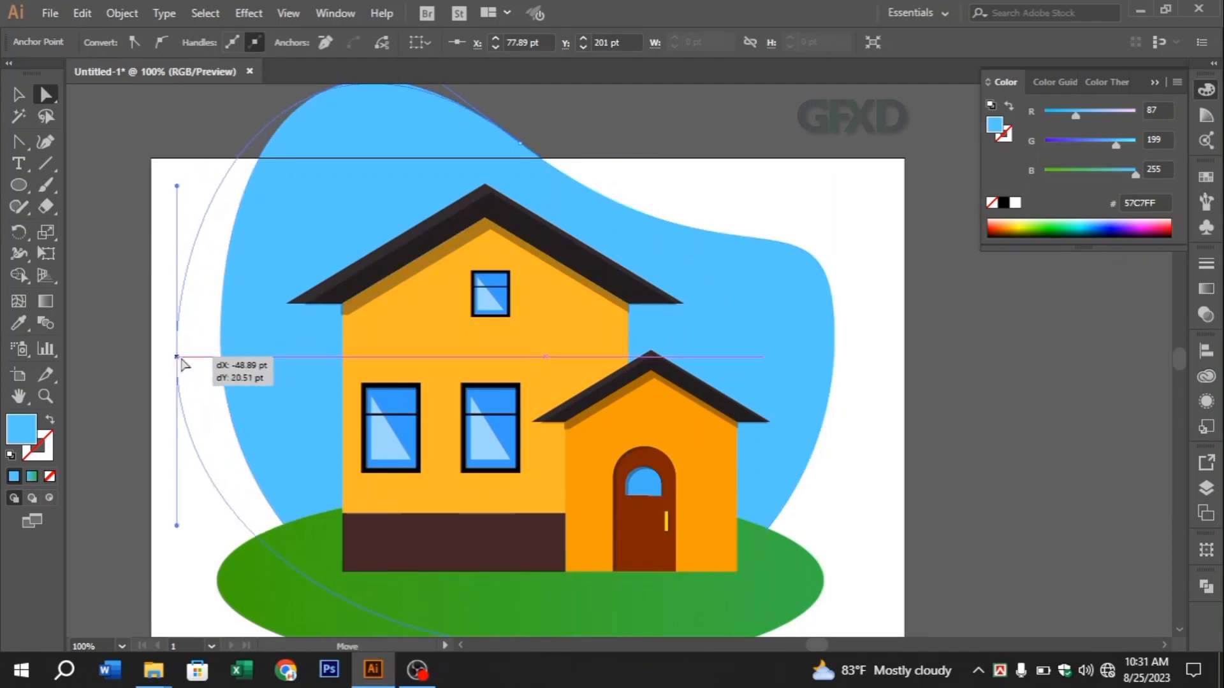
scroll(547, 333, down, 1)
drag(829, 297, 854, 298)
scroll(637, 268, up, 2)
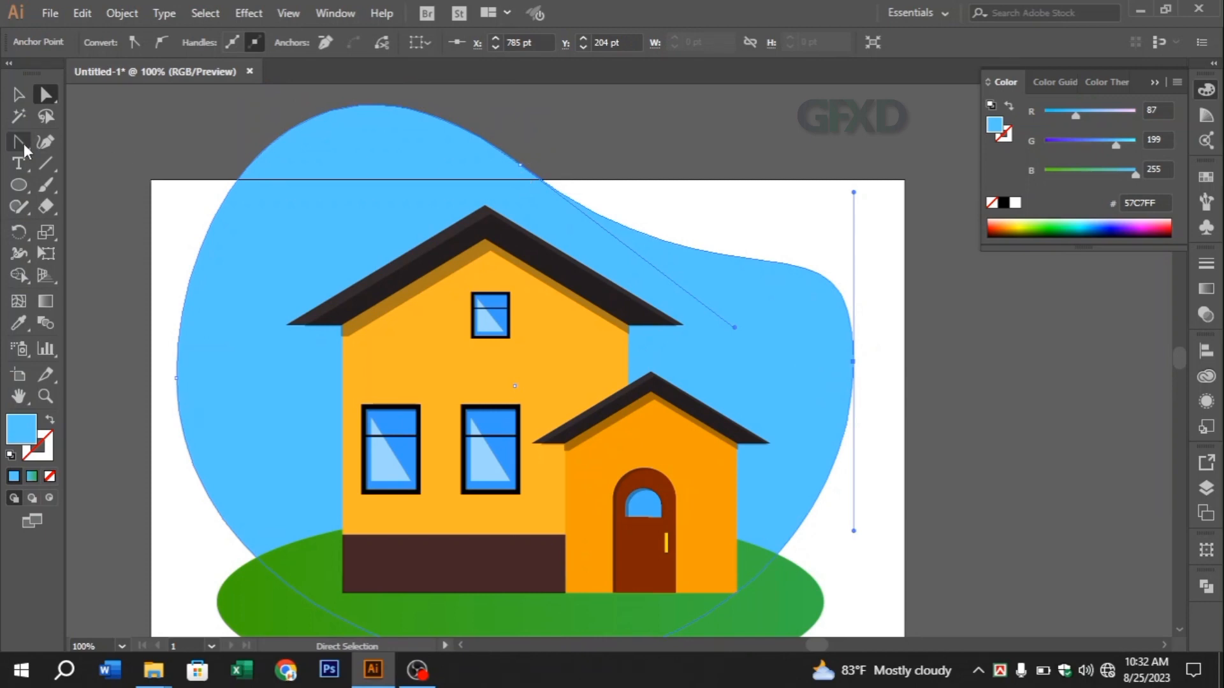
Reshape the backdrop's upper edge above the front extension with the Anchor Point tool, pulling the top and side anchor handles into a raised wave
click(22, 144)
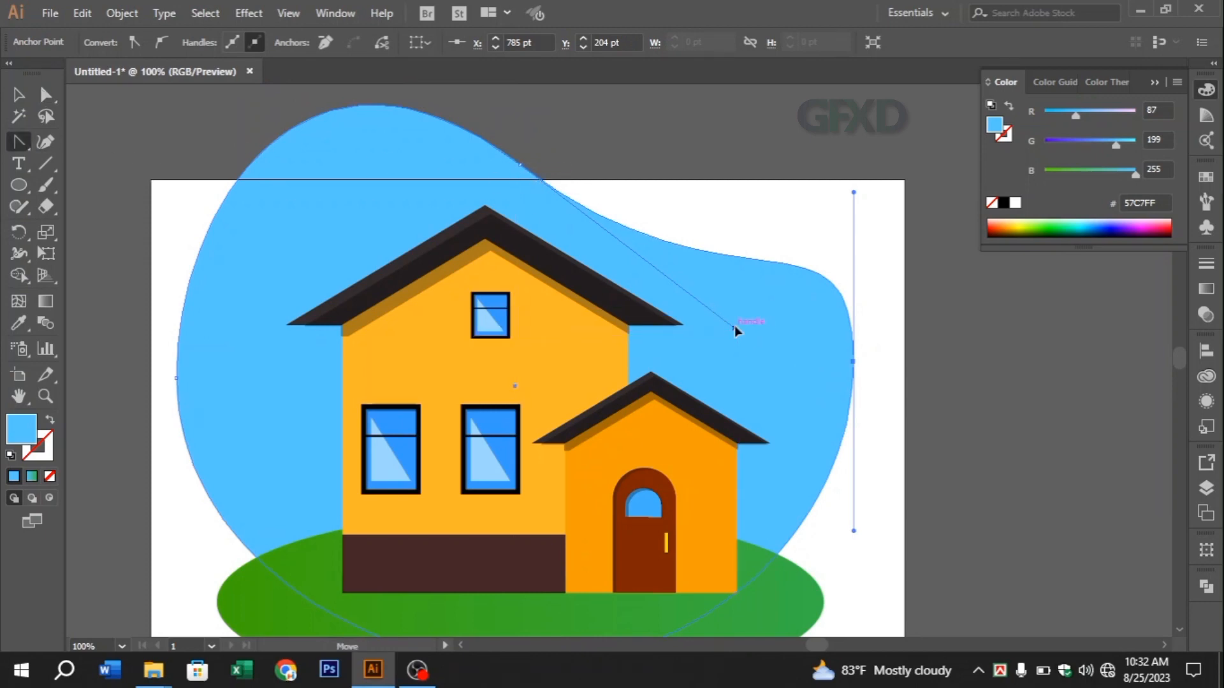
drag(734, 327, 743, 299)
drag(854, 192, 786, 109)
drag(854, 363, 877, 628)
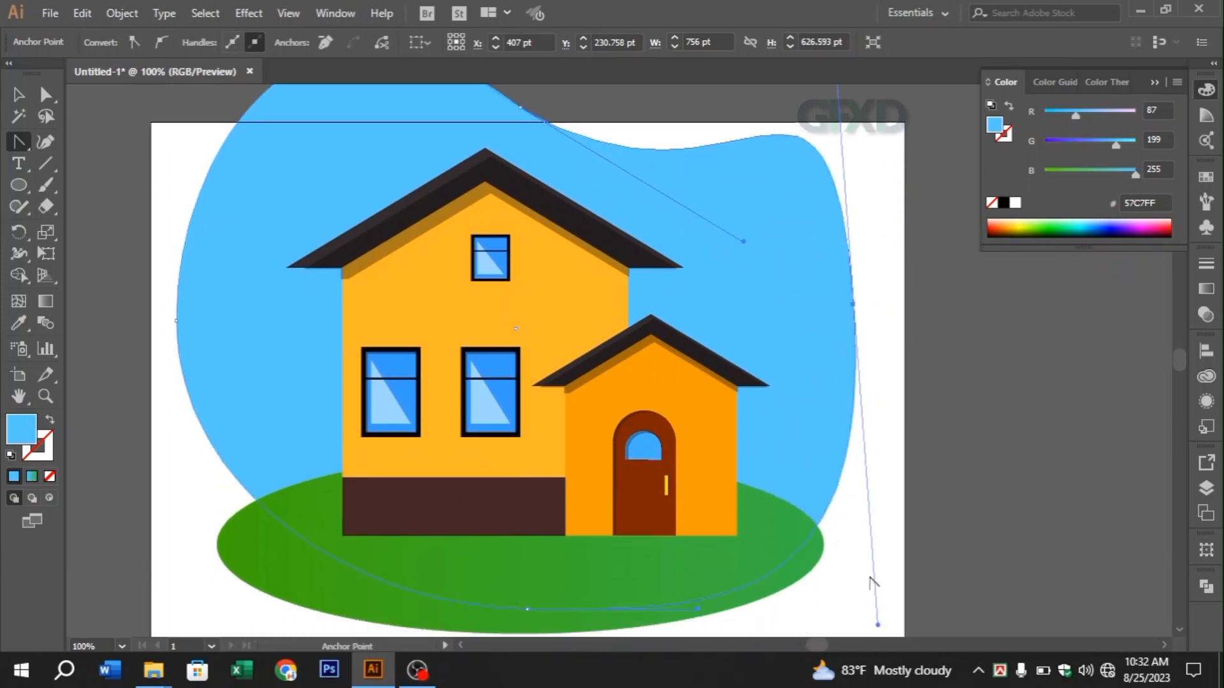
scroll(784, 420, up, 1)
Scale the whole illustration down proportionally and position it inside the artboard
key(v)
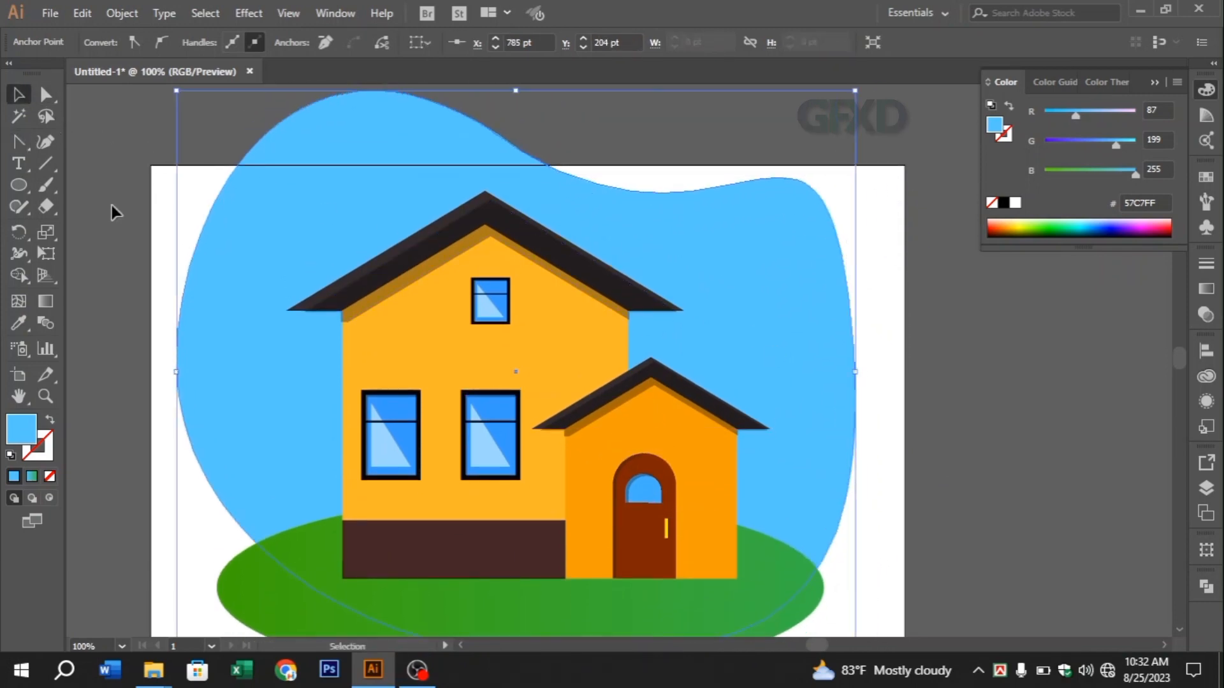
key(ctrl+a)
scroll(880, 602, down, 1)
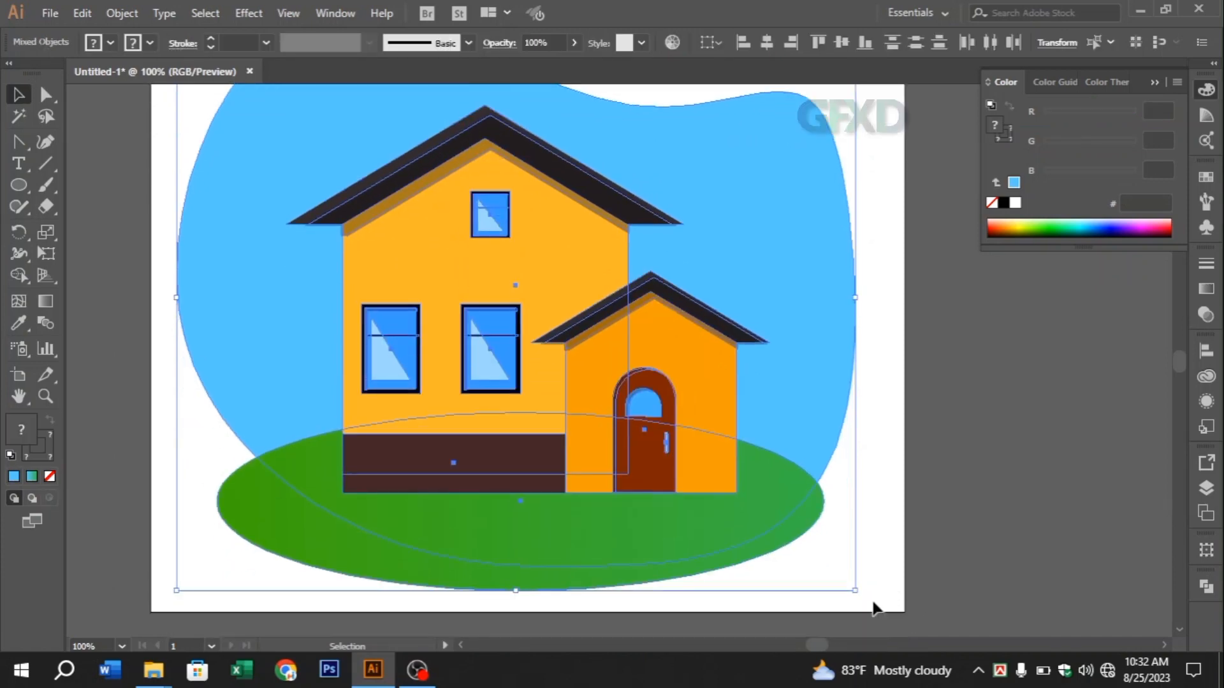
drag(854, 590, 777, 524)
drag(544, 342, 535, 372)
click(822, 423)
key(space)
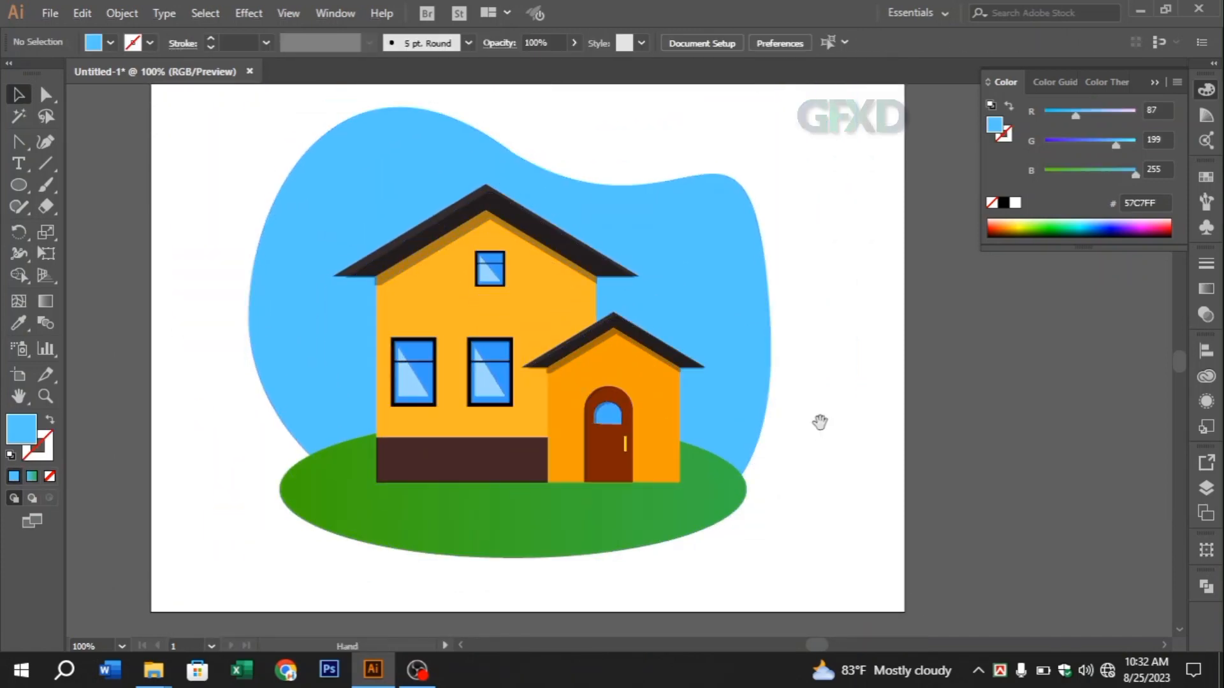
drag(820, 433, 858, 451)
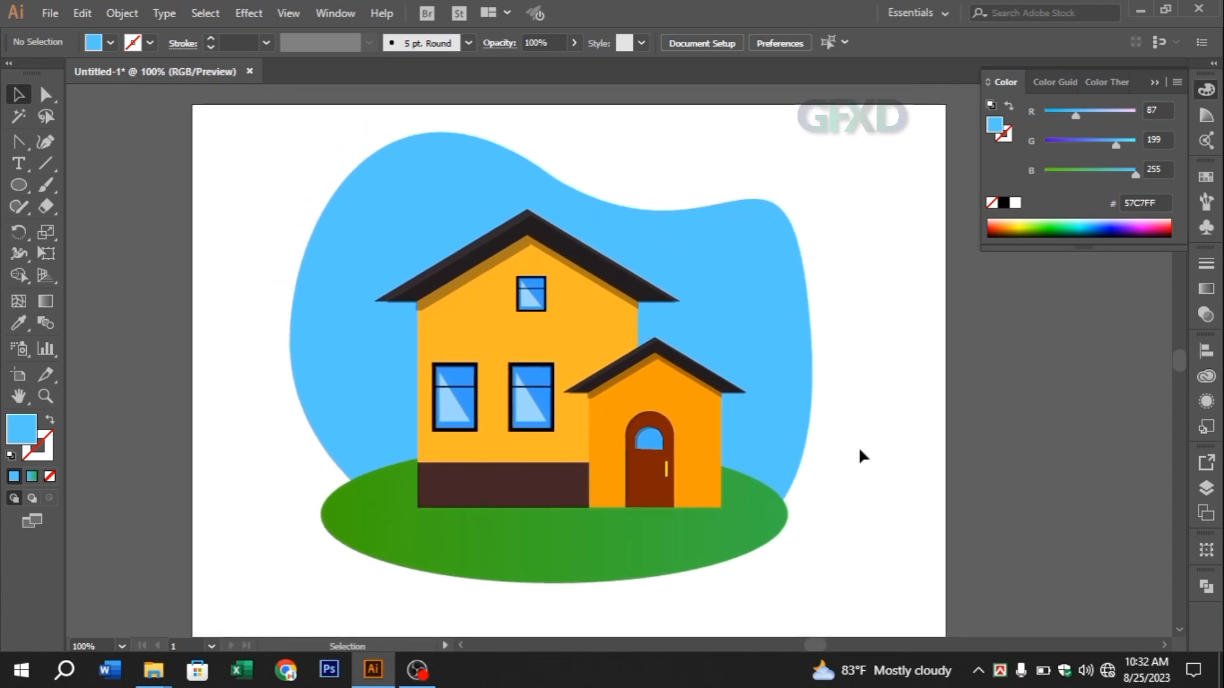
Draw a circle about 95 pt in diameter beside the backdrop and duplicate it into a cloud of four overlapping circles
click(30, 192)
mouse_move(158, 167)
mouse_down()
mouse_move(200, 208)
mouse_move(204, 189)
mouse_move(264, 163)
mouse_up()
key(v)
drag(264, 164, 274, 203)
drag(122, 116, 286, 181)
click(181, 238)
Fill the leftmost cloud circle with white FFFFFF
click(134, 168)
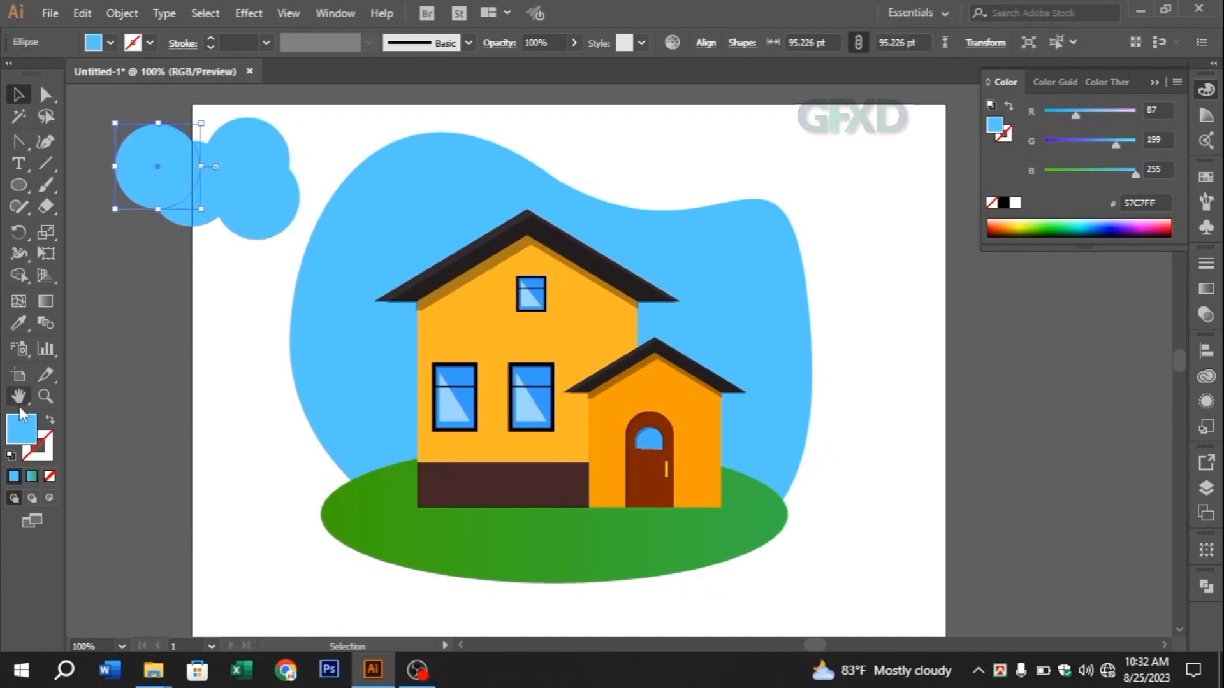
double_click(25, 435)
drag(338, 160, 326, 132)
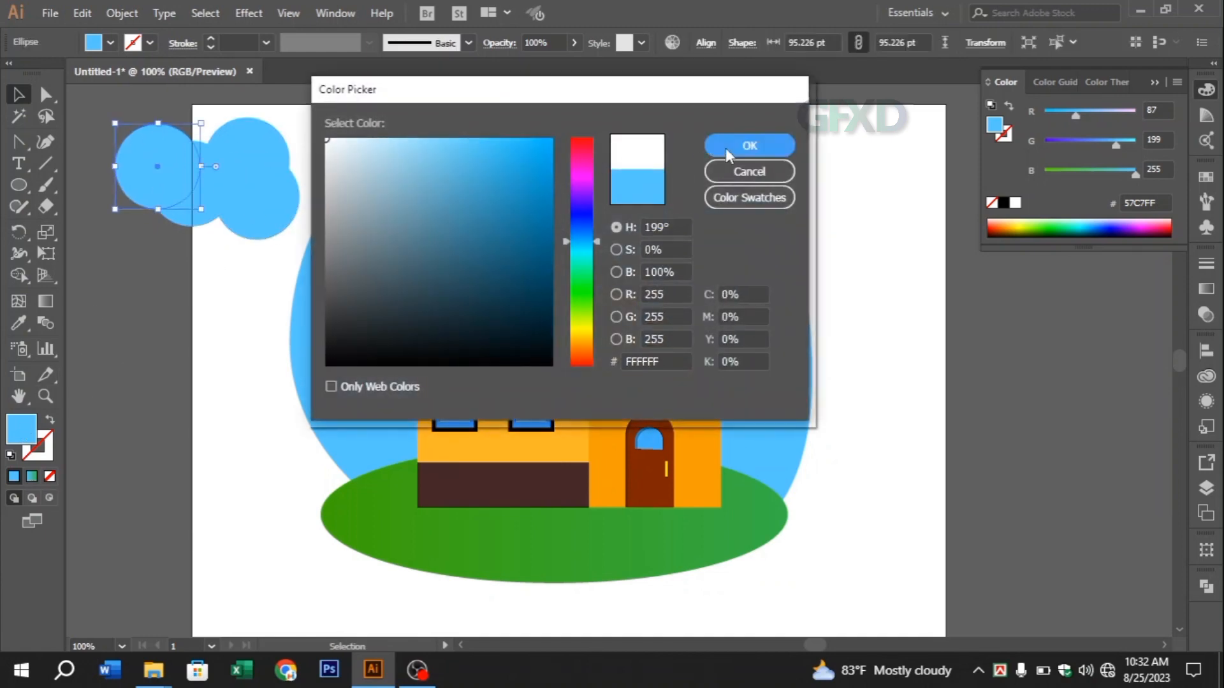
click(726, 146)
Fill the leftmost cloud circle with grey 9D9D9E
double_click(23, 431)
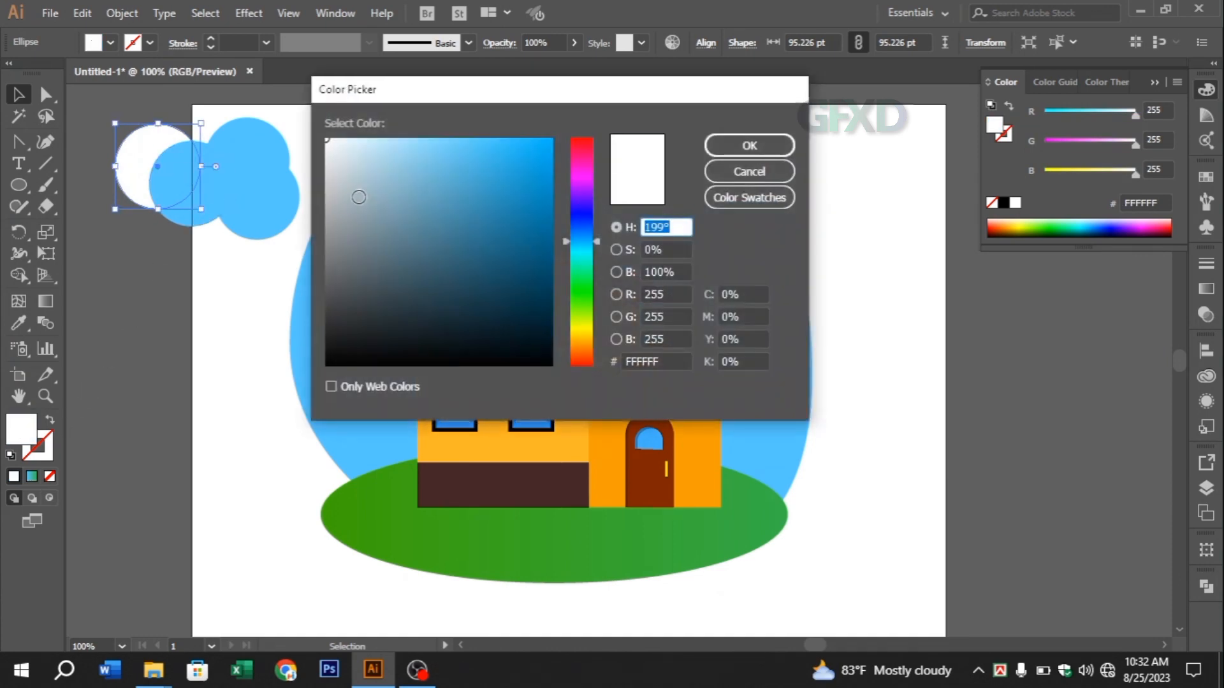
click(327, 224)
click(743, 148)
click(305, 132)
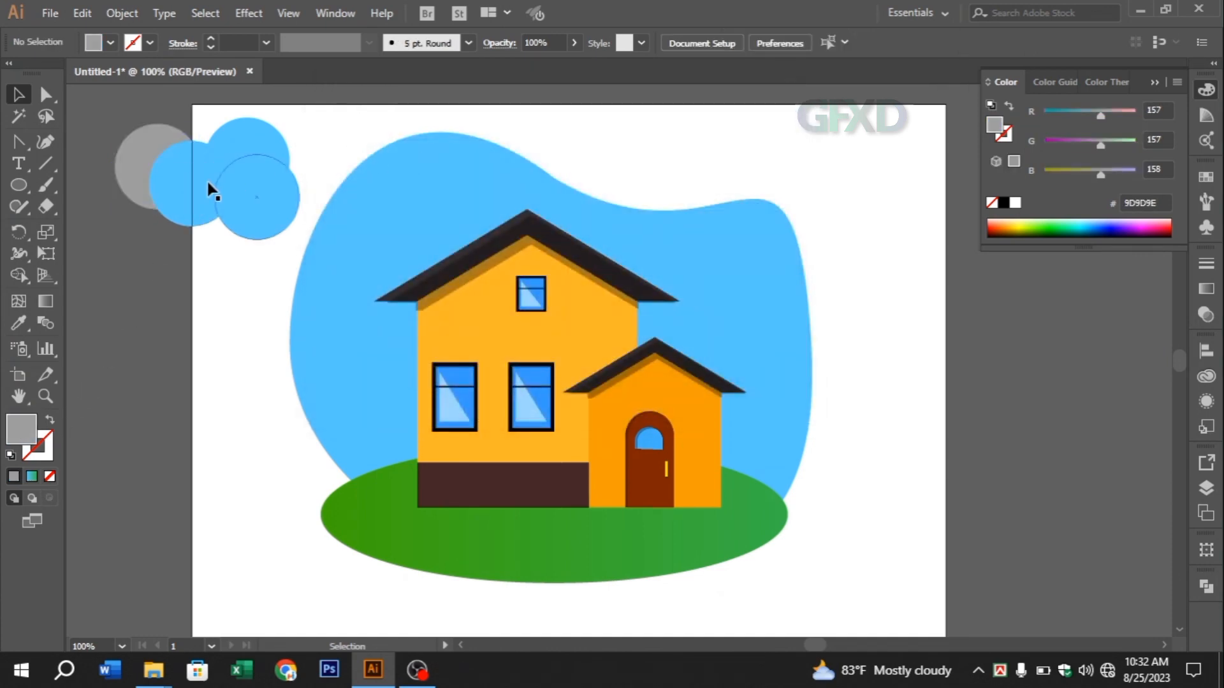
Fill the second cloud circle from the left with white FFFFFF
click(176, 203)
drag(336, 148, 317, 133)
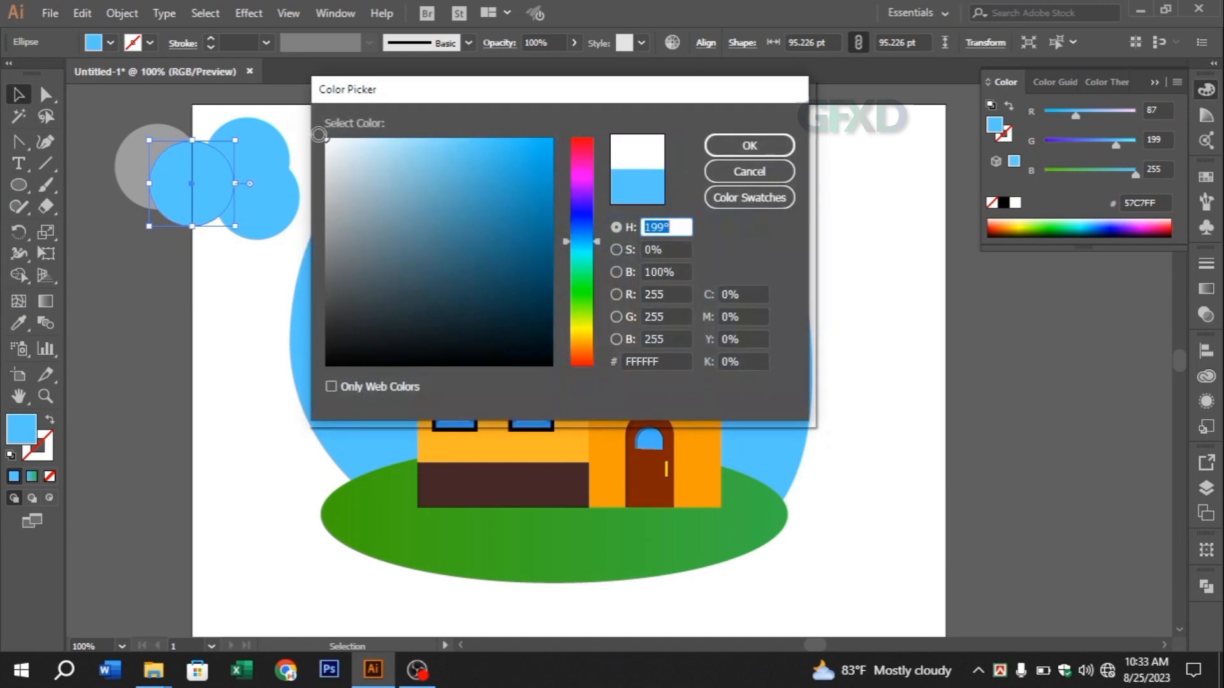
click(766, 151)
click(307, 139)
Copy the grey fill to the upper of the two remaining blue cloud circles and the white fill to the lower one with the Eyedropper
click(253, 136)
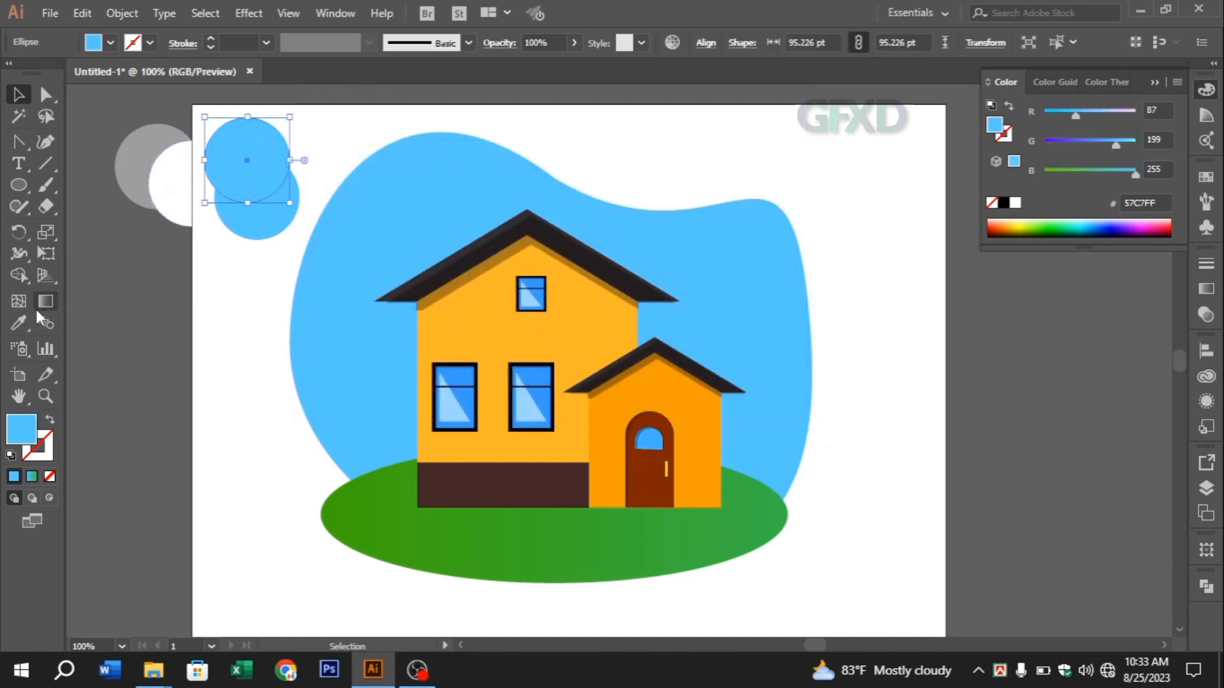
click(24, 325)
click(154, 157)
click(18, 98)
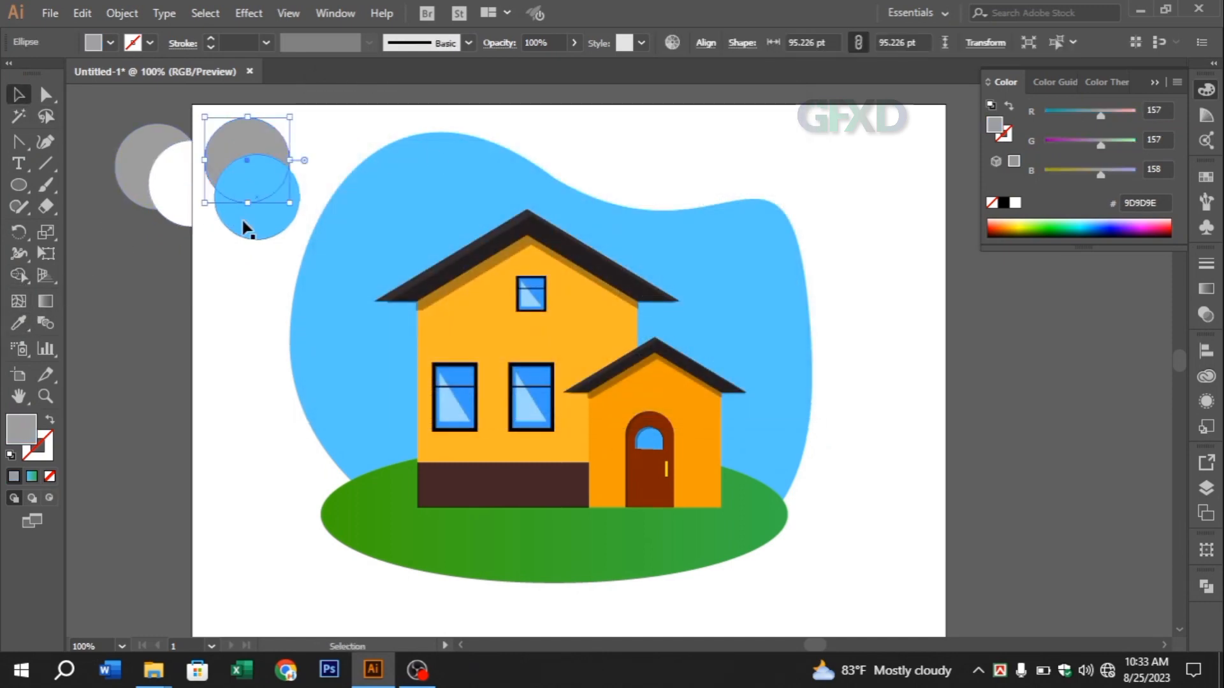
click(245, 223)
click(19, 323)
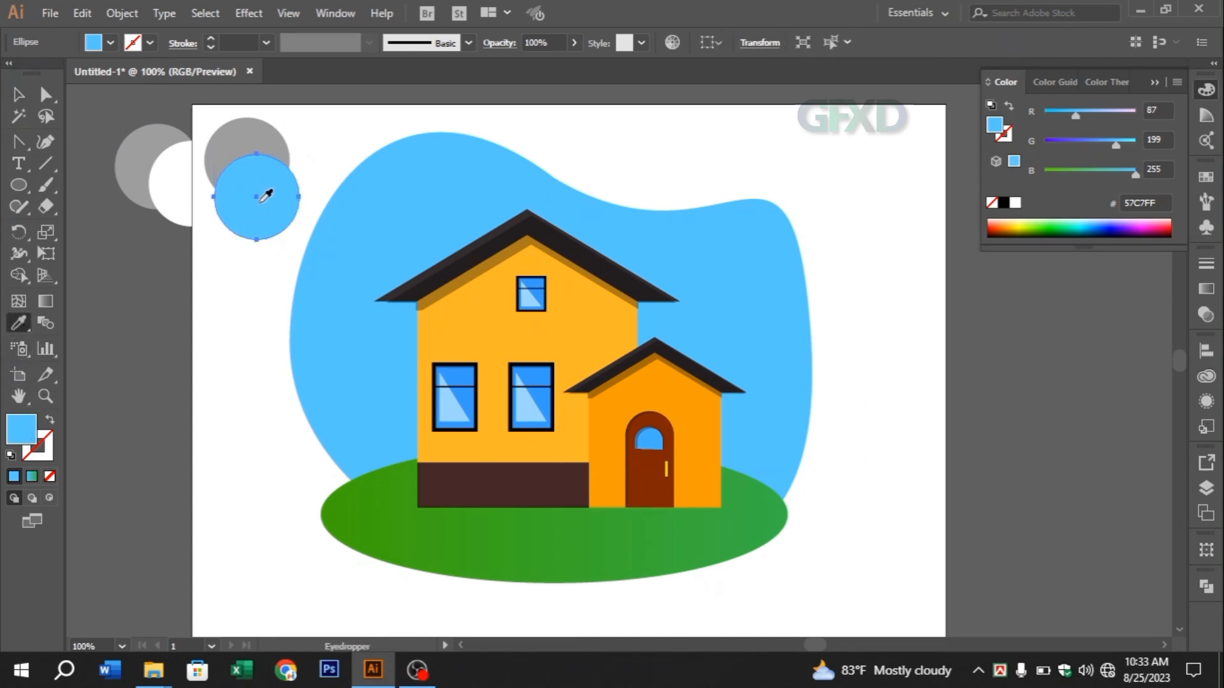
click(132, 138)
click(176, 172)
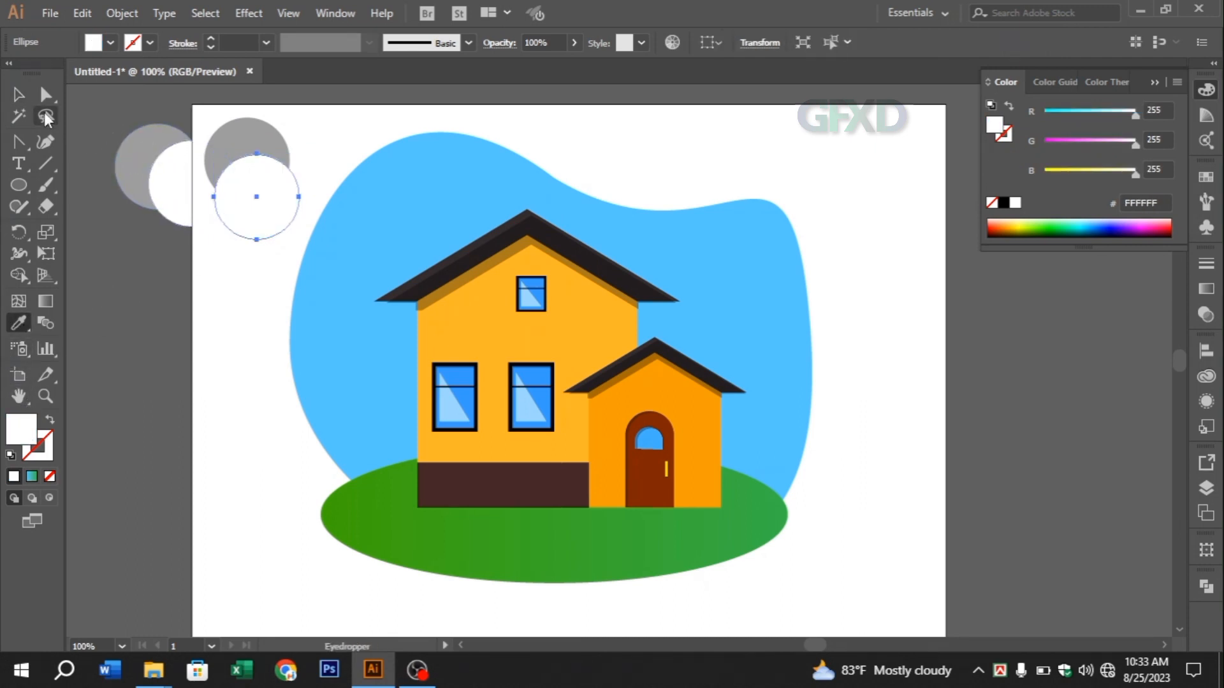
Shrink the cloud's circles to about 74 pt, place them on the backdrop's upper left, and duplicate the cloud above the front extension
click(17, 95)
drag(294, 181, 295, 183)
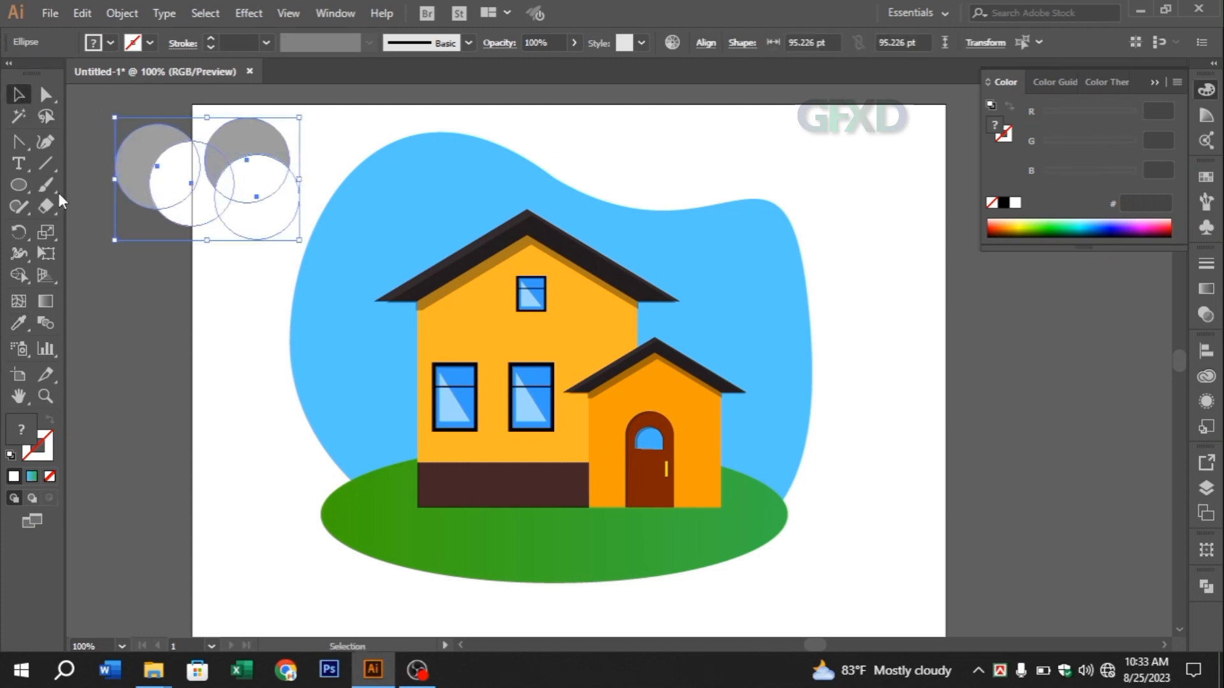
drag(139, 160, 338, 190)
drag(496, 267, 728, 317)
Select all eight circles of both clouds and open their transparency settings
shift+click(442, 198)
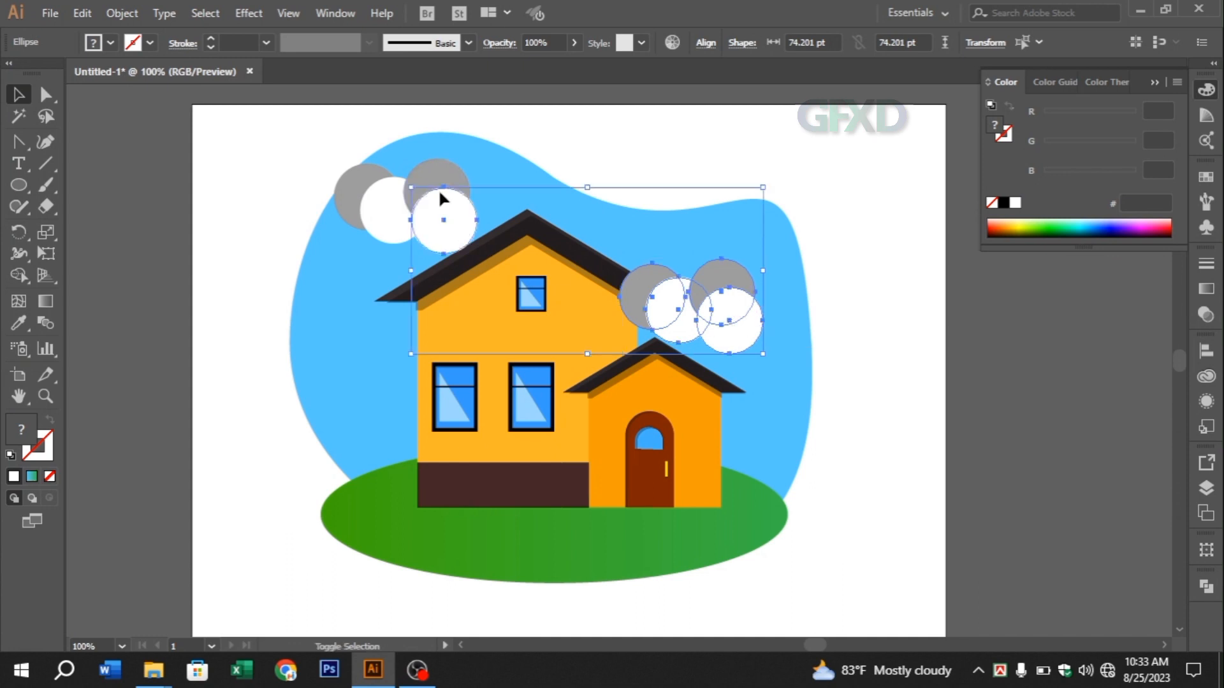
shift+click(431, 183)
shift+click(380, 211)
shift+click(350, 191)
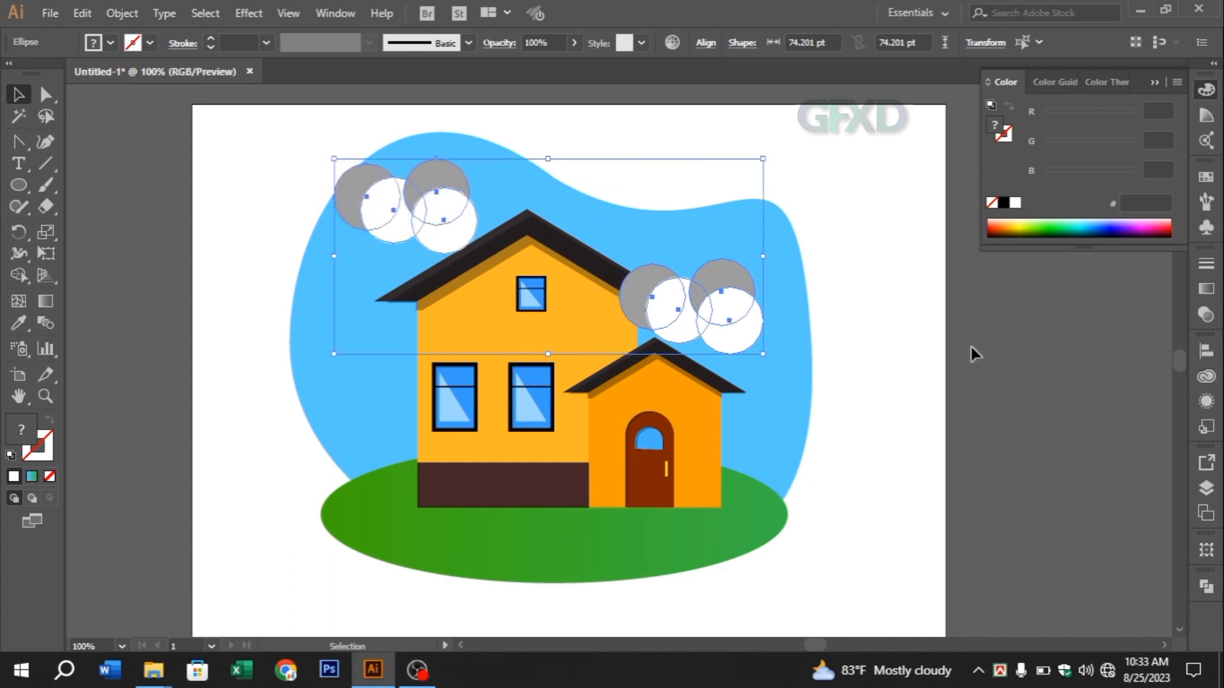
click(1206, 316)
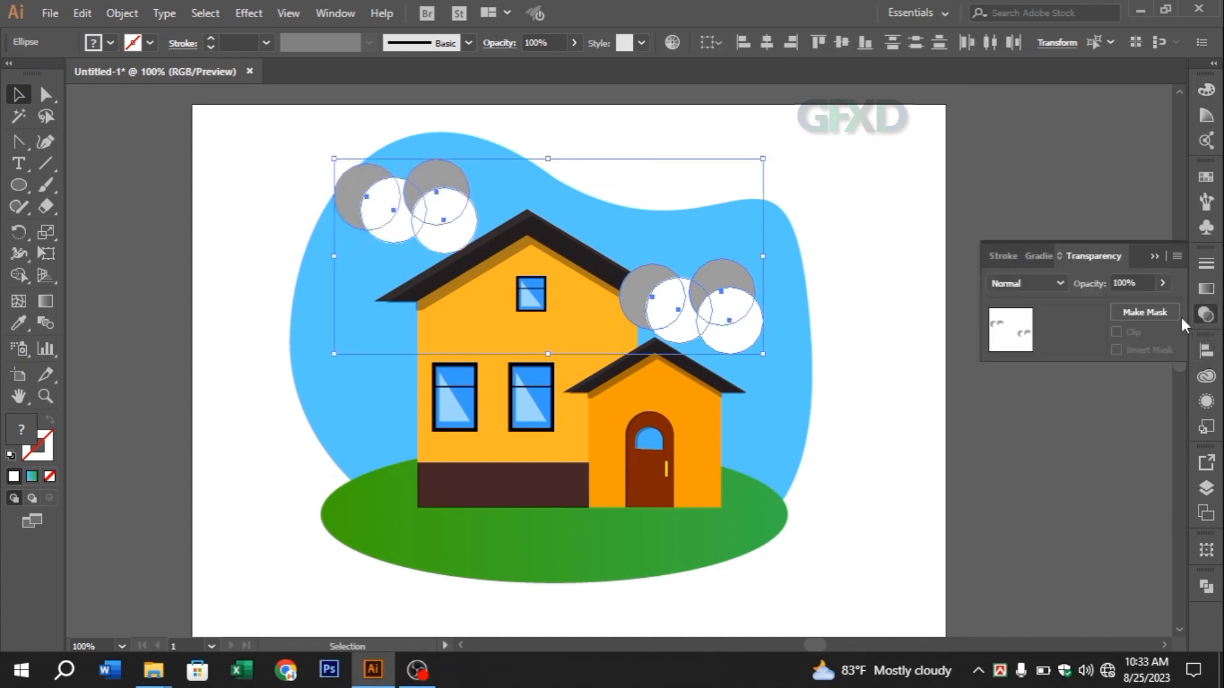
Try the Multiply and Darken blend modes on the cloud circles
click(1025, 285)
click(1026, 344)
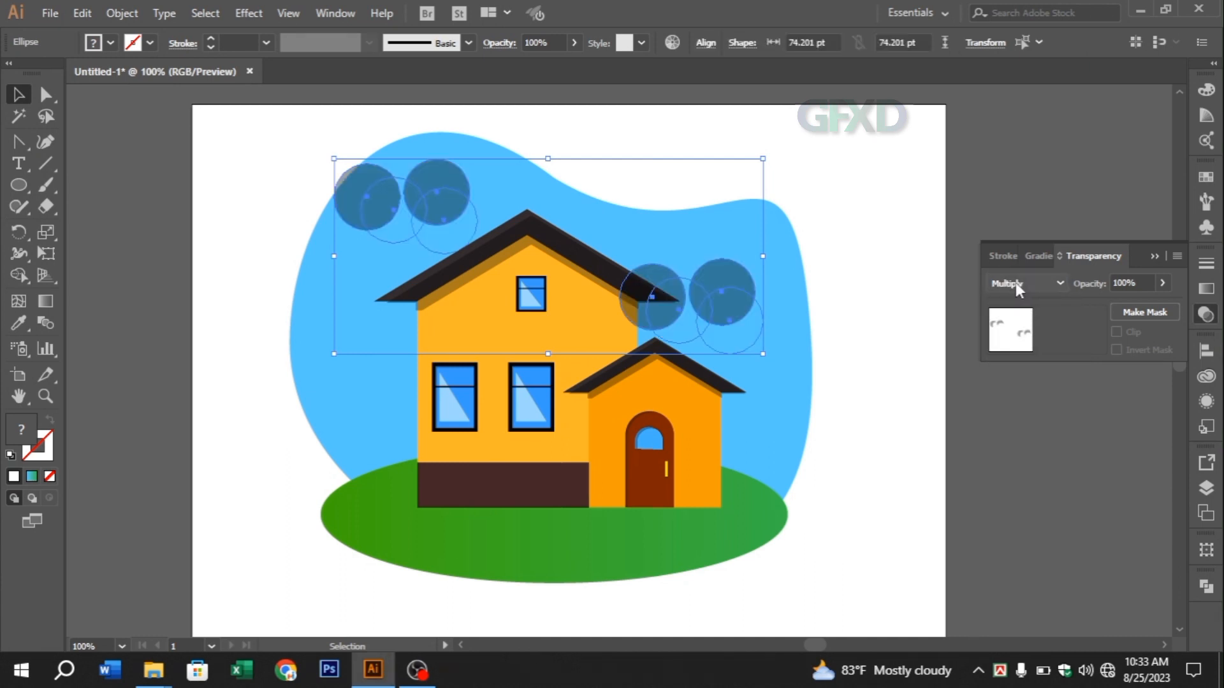
click(1017, 283)
click(1037, 327)
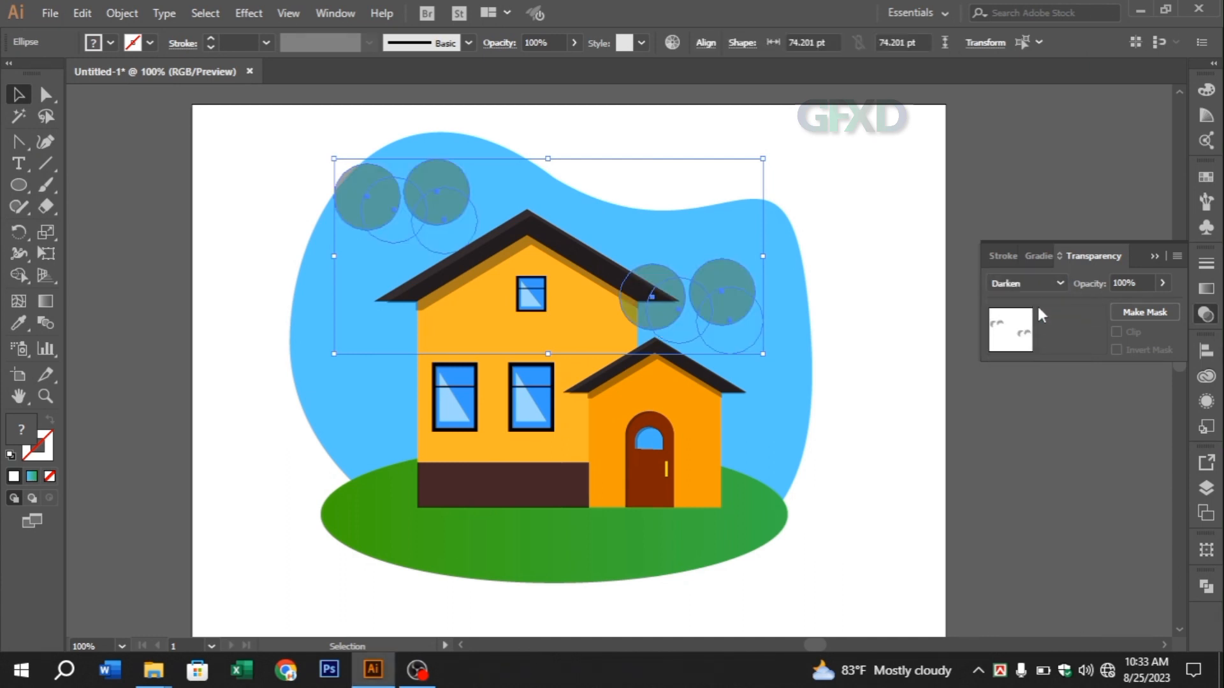
Set the cloud circles' blend mode to Screen and their opacity to 37%
click(1036, 285)
click(1039, 410)
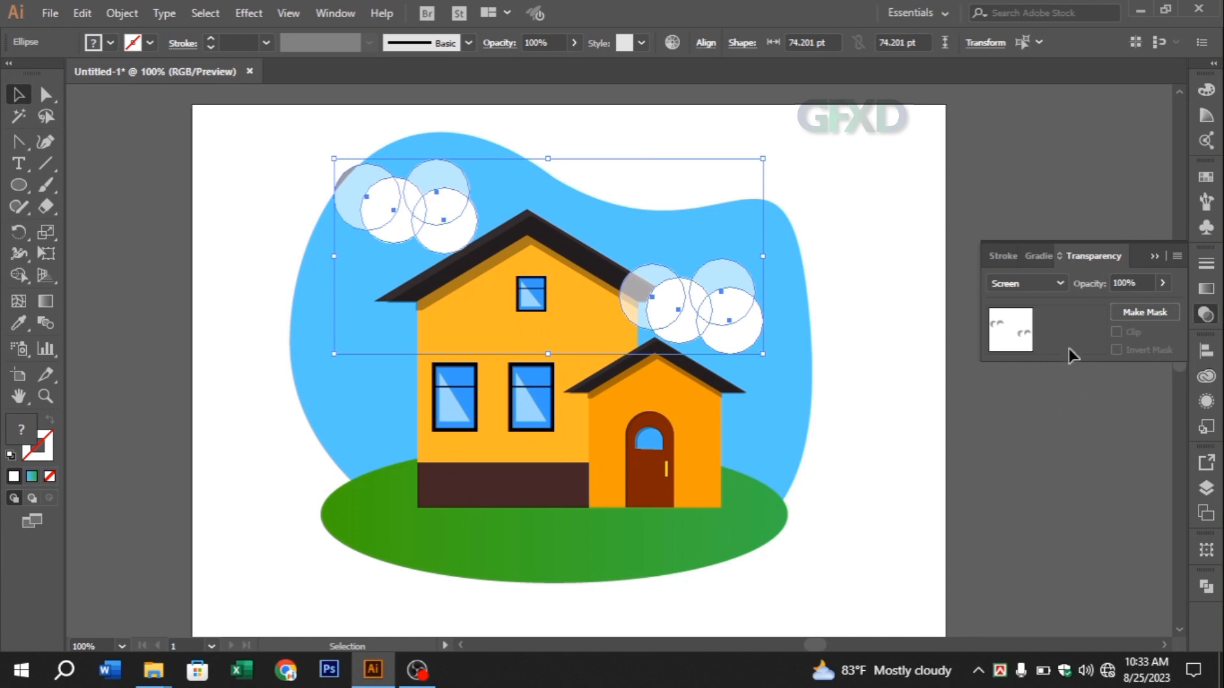
click(1163, 282)
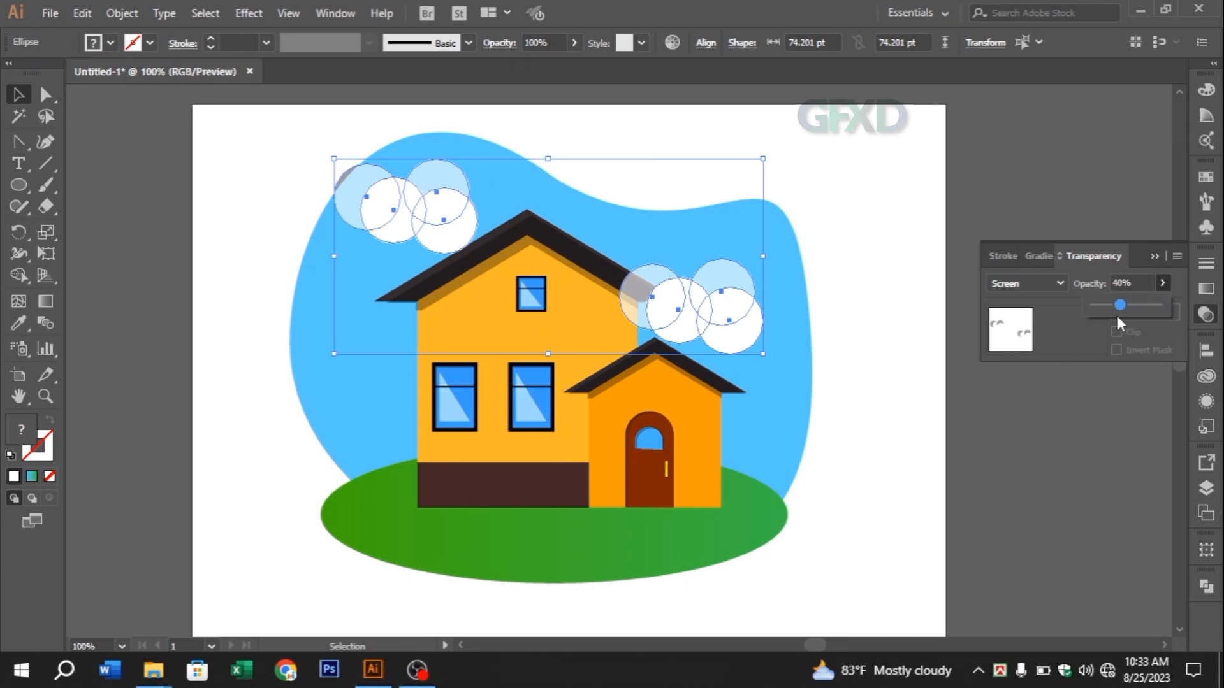
drag(1117, 317, 1118, 306)
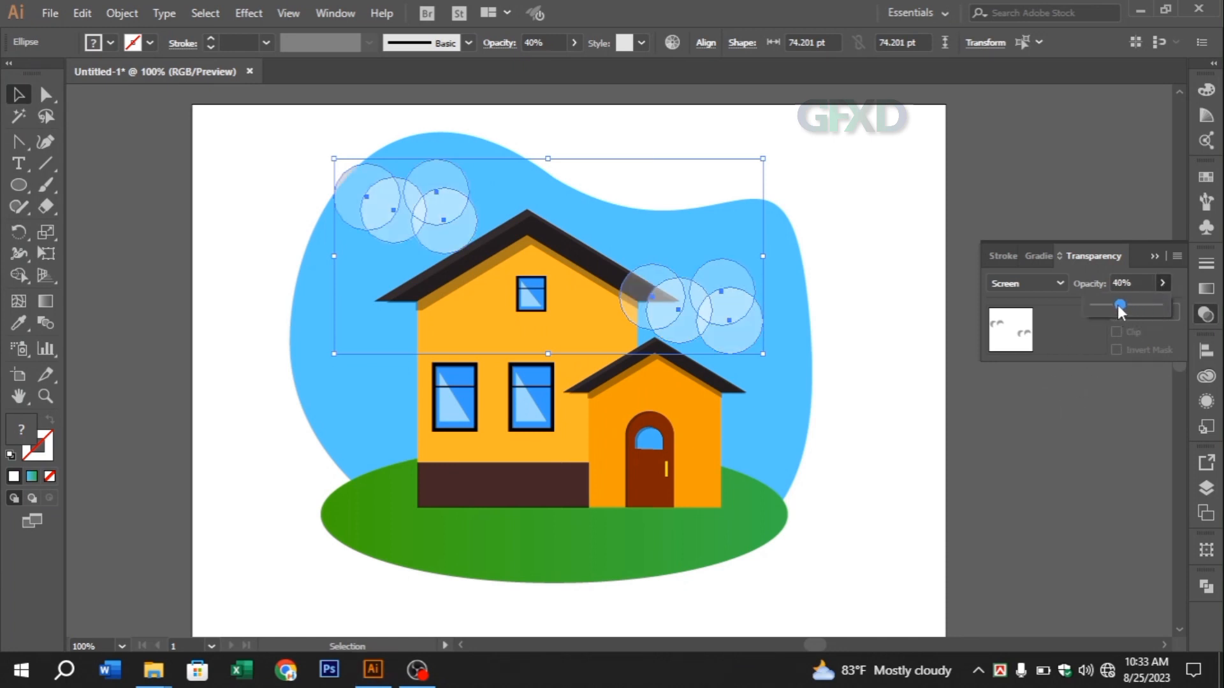
click(1153, 256)
Group the eight cloud circles and bring the house group in front of them
right_click(732, 291)
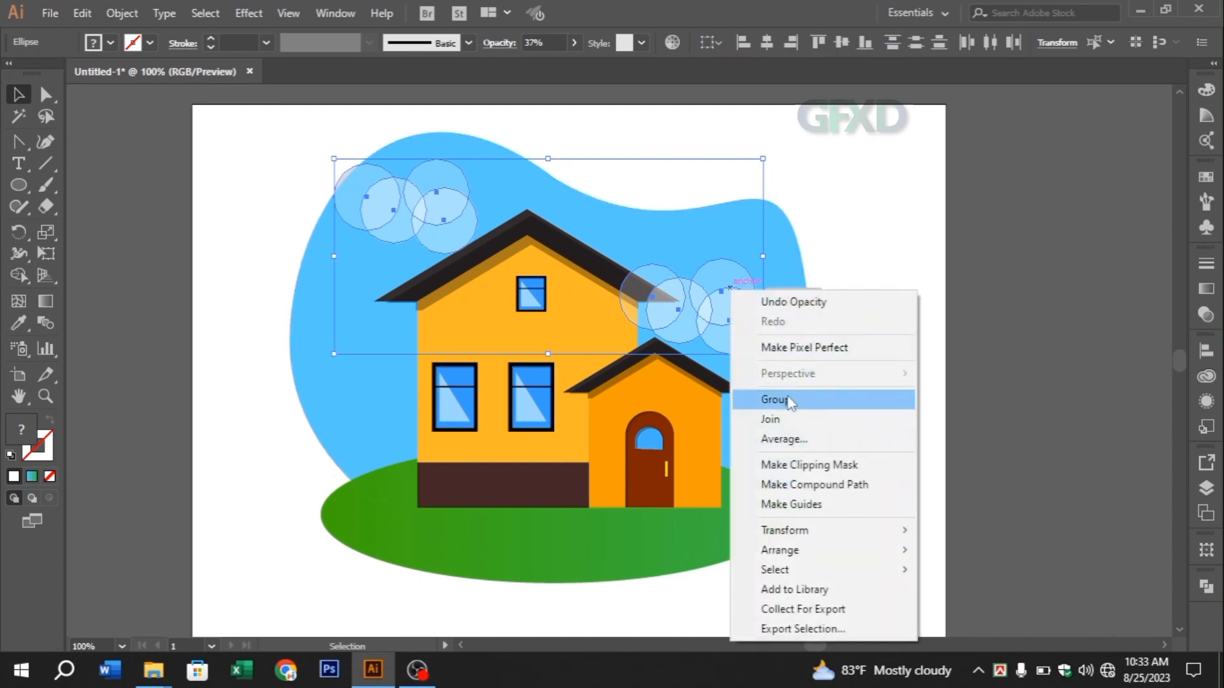
click(758, 399)
click(954, 281)
click(570, 324)
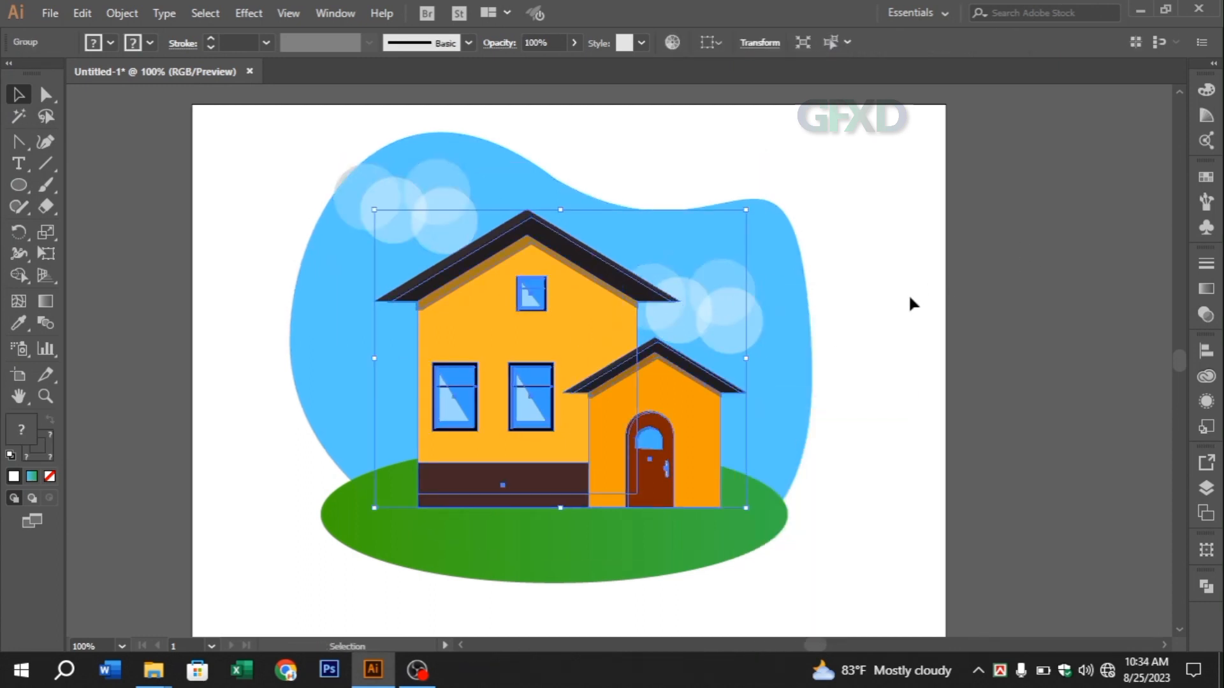
click(866, 316)
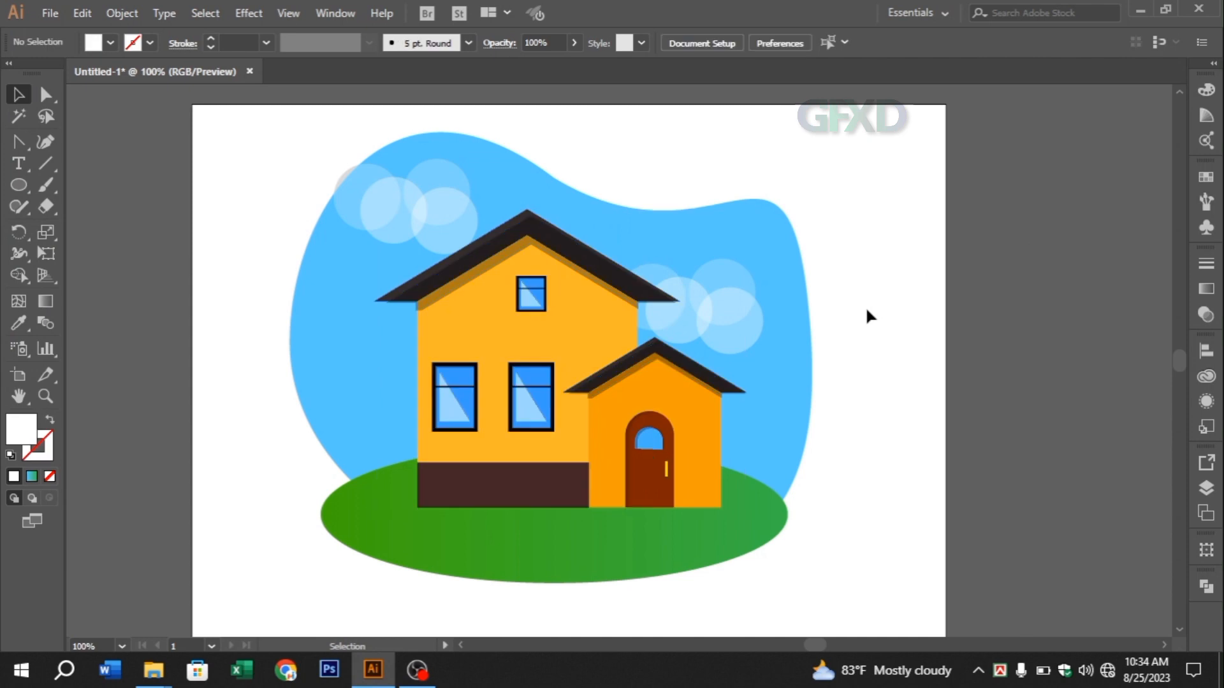
Shift the grouped clouds slightly right and down so the left cloud sits within the blue backdrop
click(341, 194)
drag(348, 193, 355, 199)
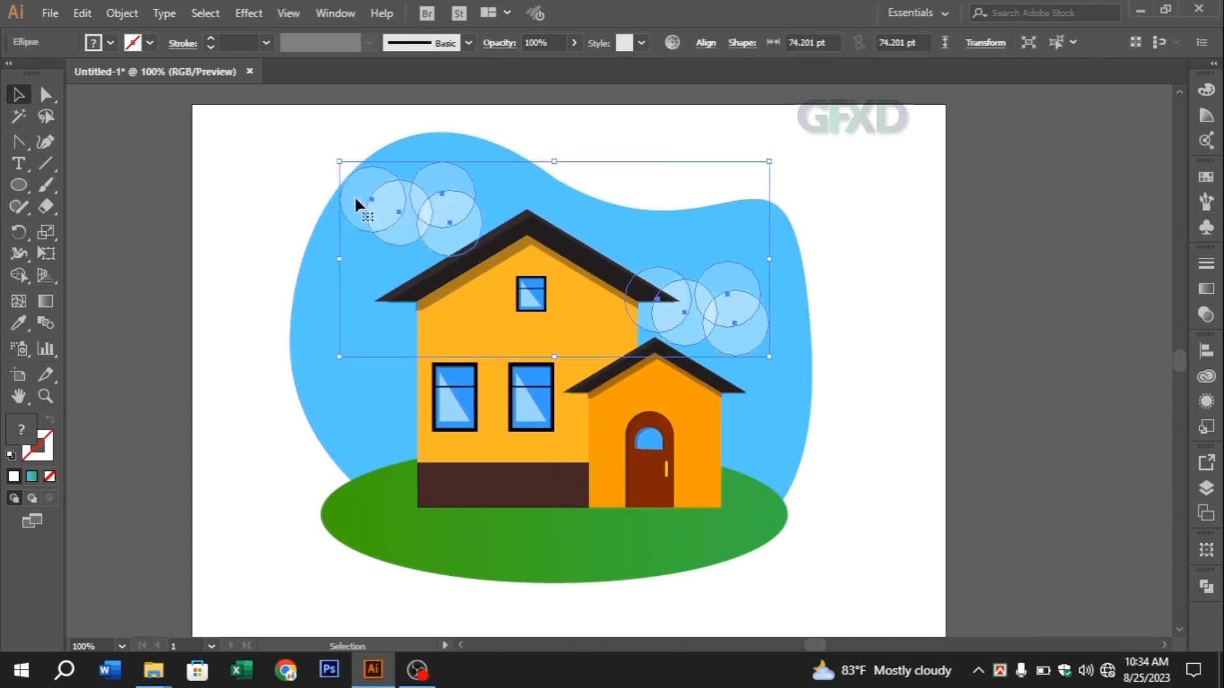
click(910, 336)
scroll(905, 409, down, 1)
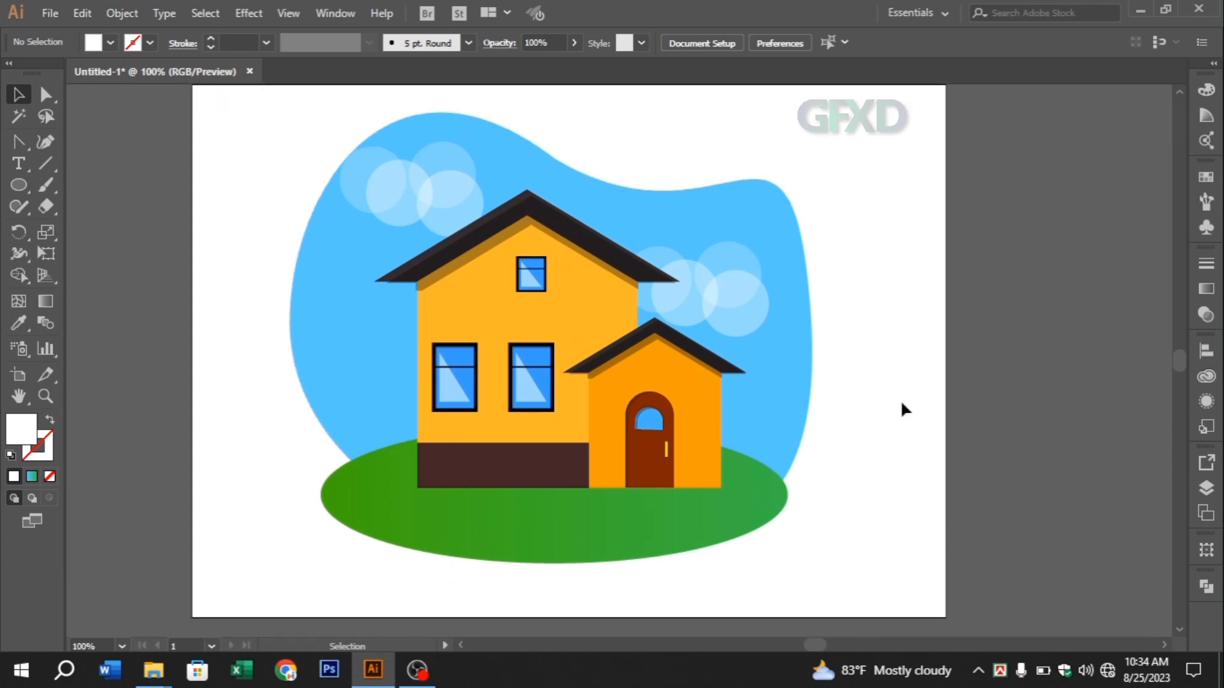
Draw a tall, narrow vertical rectangle outside the artboard and fill it with a very dark maroon
drag(17, 186, 121, 255)
double_click(15, 439)
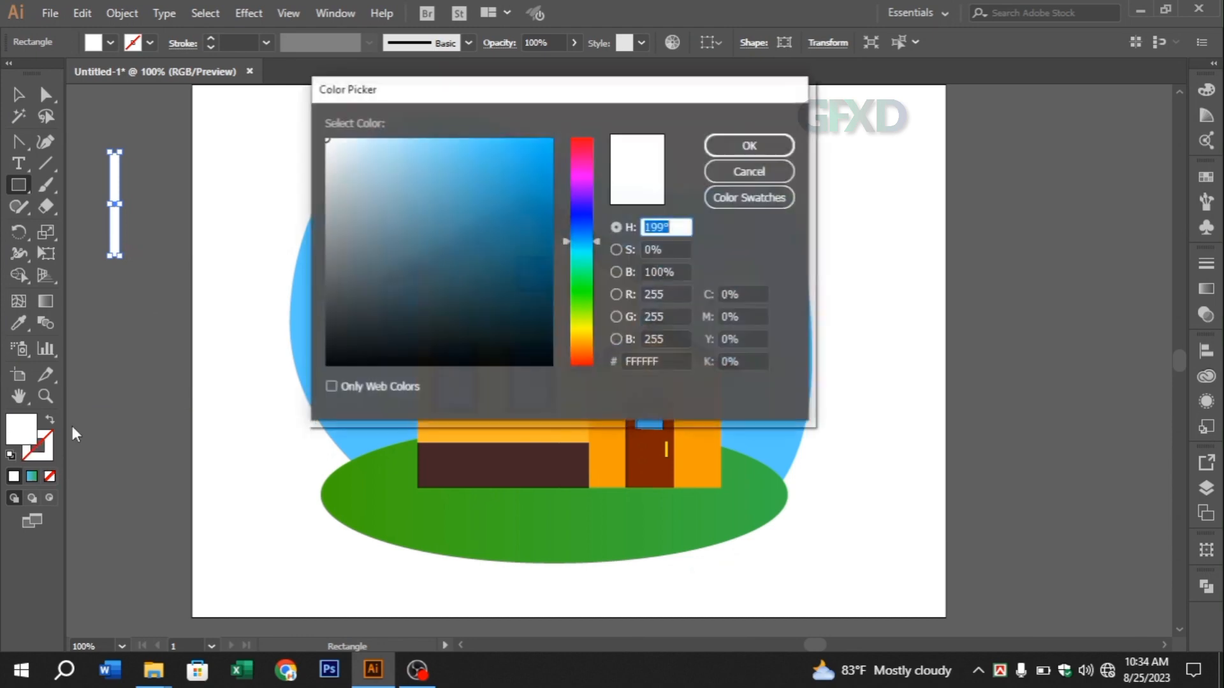
drag(589, 256, 592, 143)
drag(532, 289, 546, 304)
click(748, 145)
click(19, 95)
key(x)
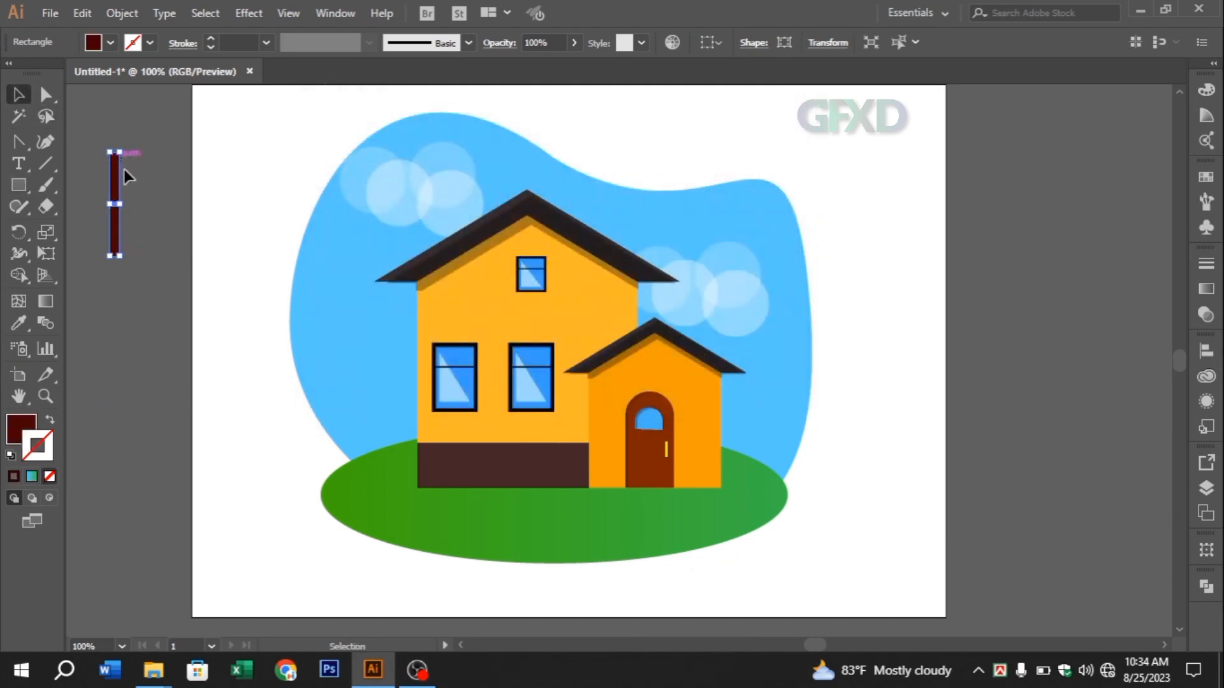
Duplicate the maroon rectangle sideways at equal spacing until a row of eight fence pickets is formed
drag(119, 180, 149, 187)
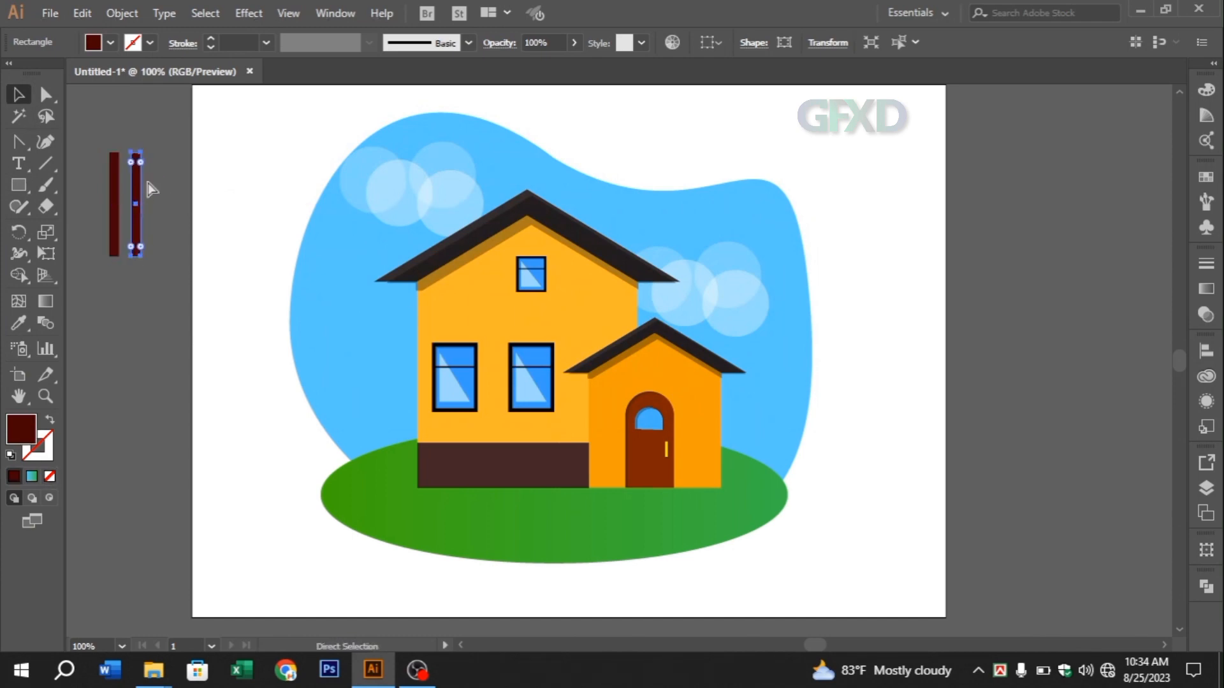
key(ctrl+d)
key(ctrl+d)
key(ctrl+d)
key(ctrl+d)
key(ctrl+d)
key(ctrl+d)
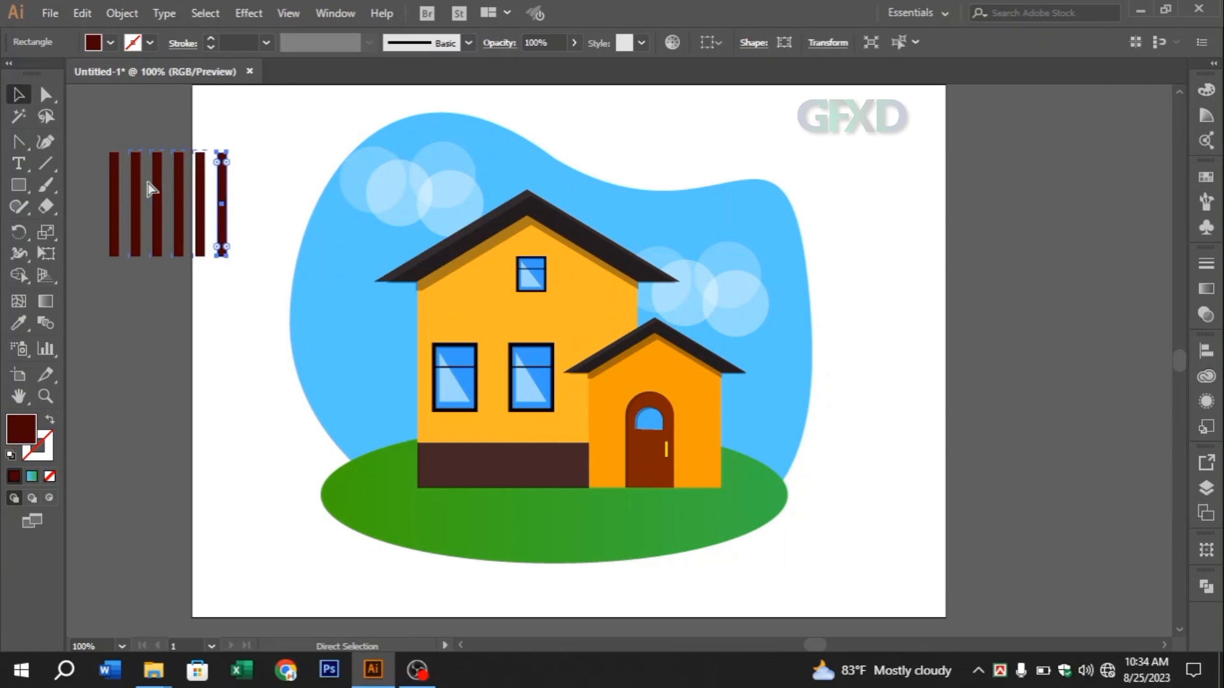
click(113, 120)
Draw a thin horizontal rail across the lower part of the pickets and duplicate it across their upper part
click(46, 164)
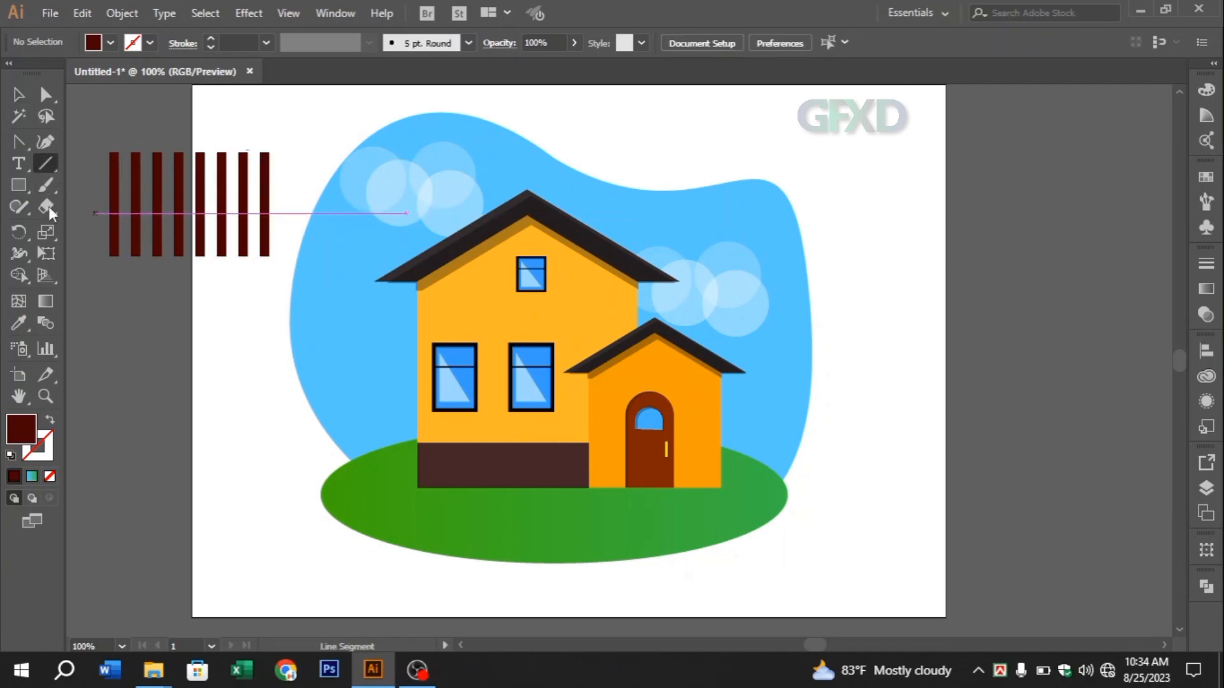
click(23, 183)
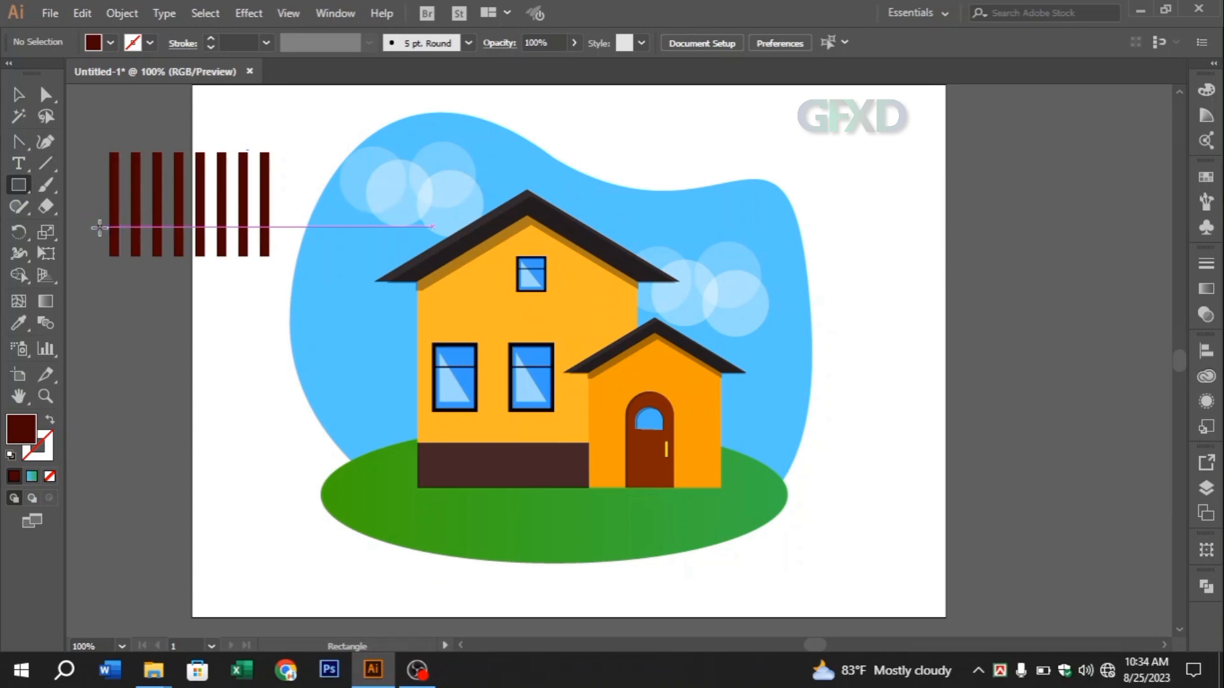
drag(110, 228, 268, 234)
key(v)
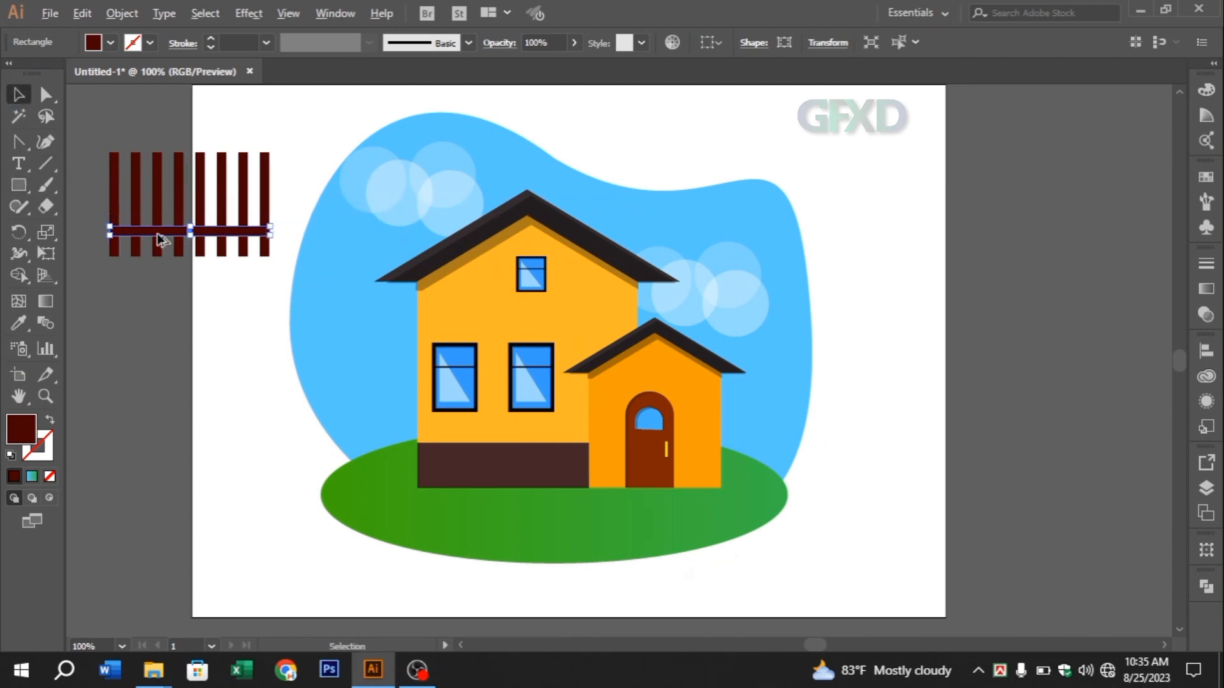
drag(158, 238, 156, 185)
Group all the pickets and rails into one fence and stretch it horizontally to about one and two-thirds its width
key(ctrl+a)
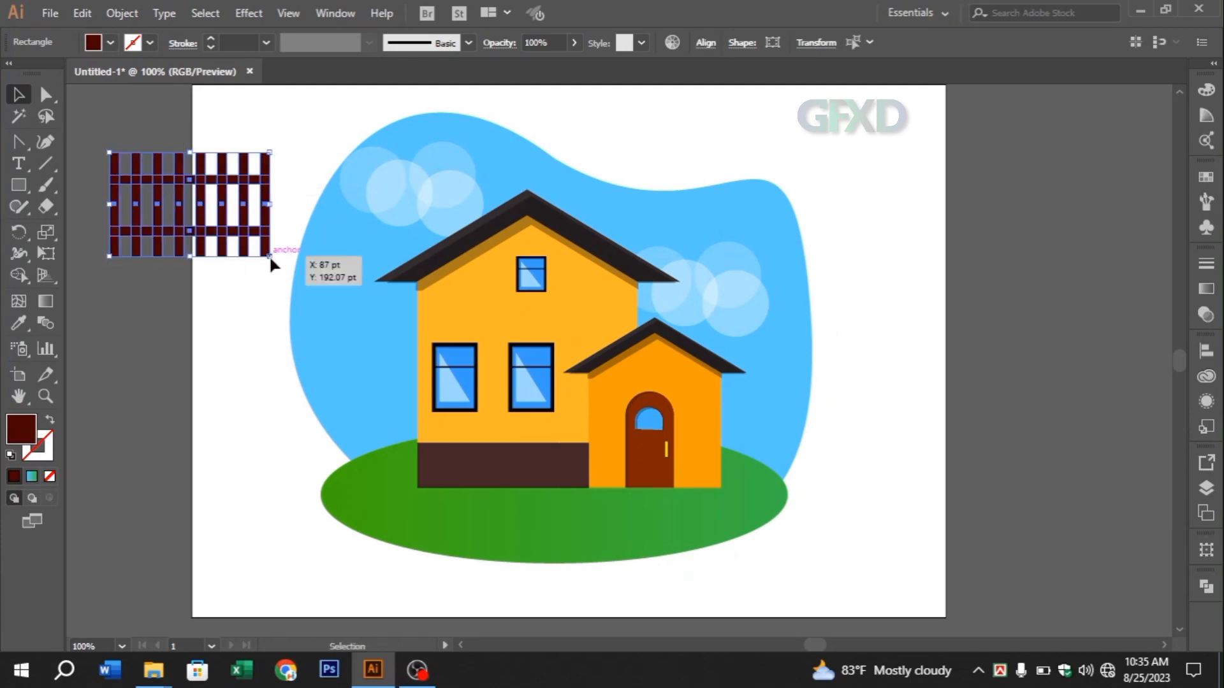
right_click(183, 214)
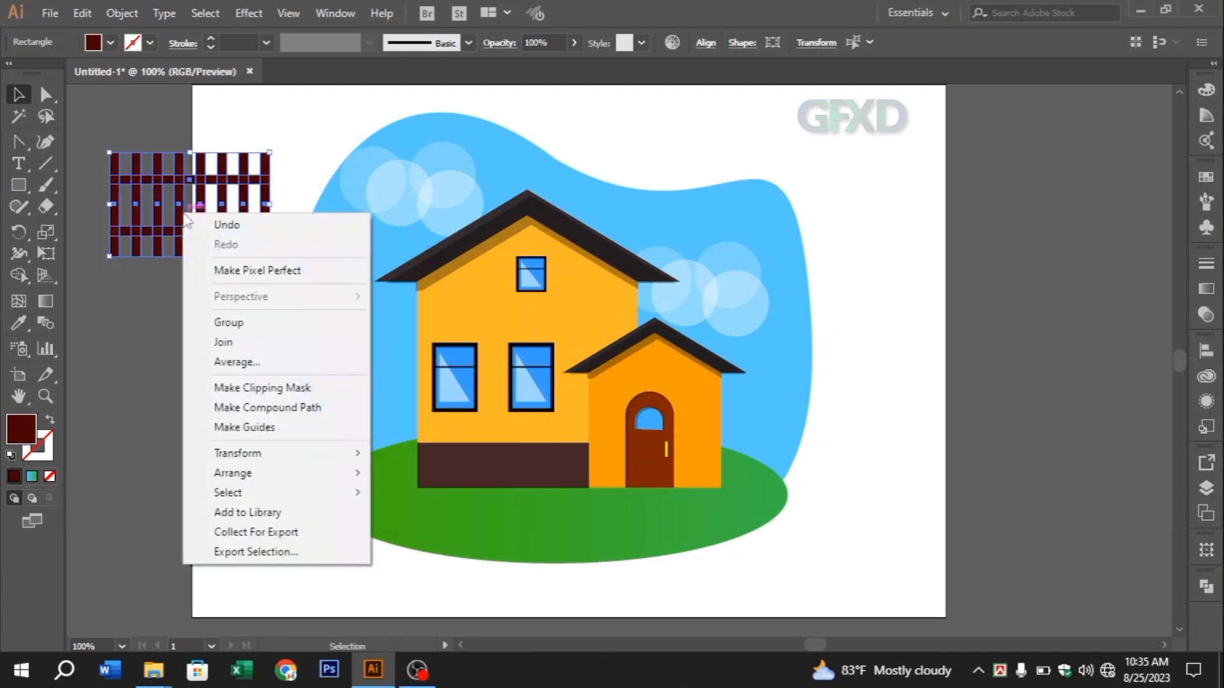
click(228, 322)
drag(271, 204, 374, 204)
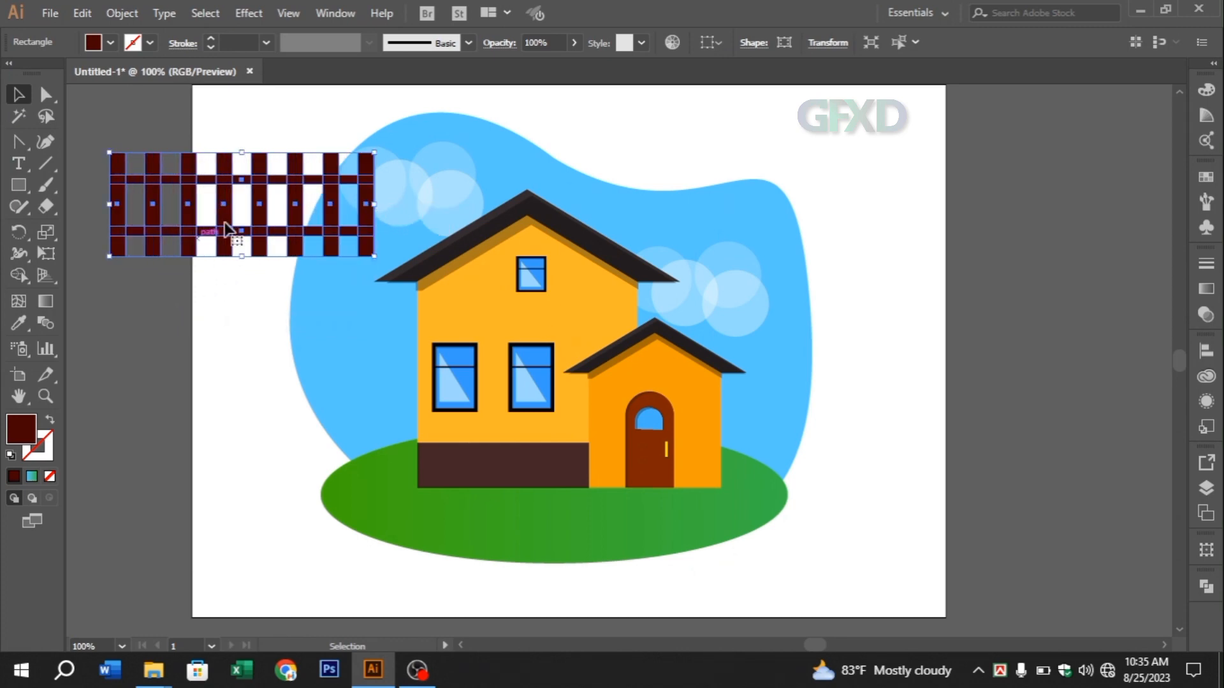
click(141, 279)
Duplicate the fence with a small offset right and down, and send the copy to the back
click(121, 213)
drag(116, 217, 126, 223)
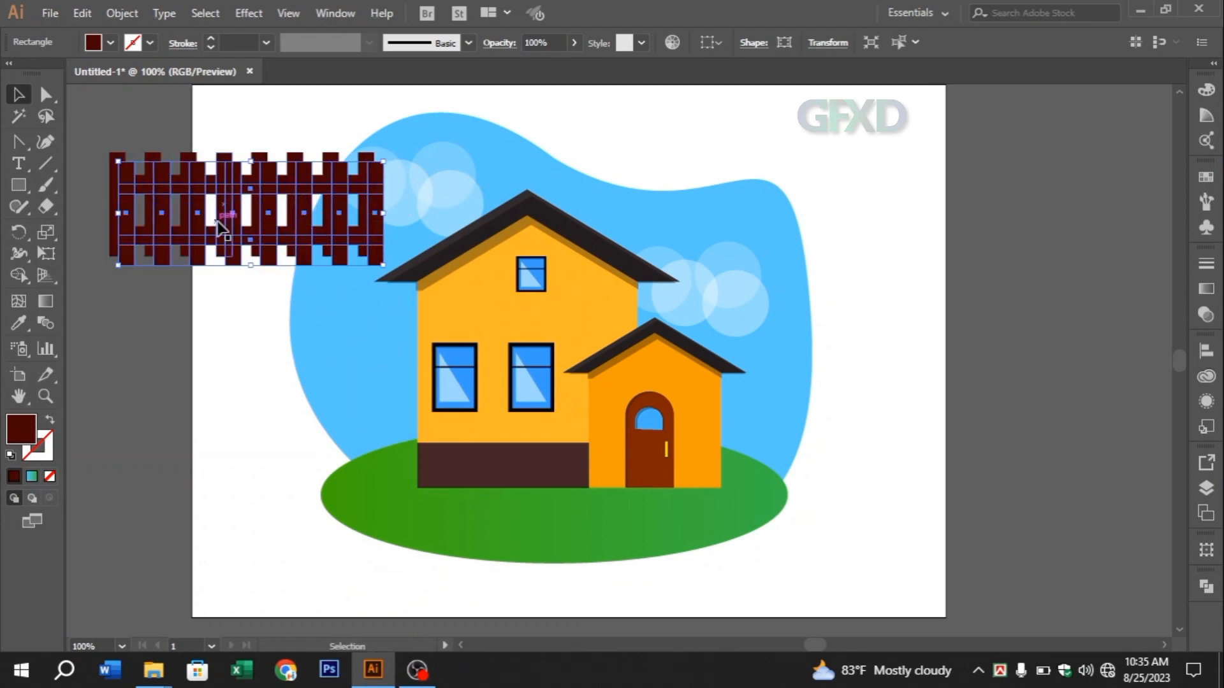
key(Left)
key(Left)
key(Left)
key(Up)
key(Up)
key(Up)
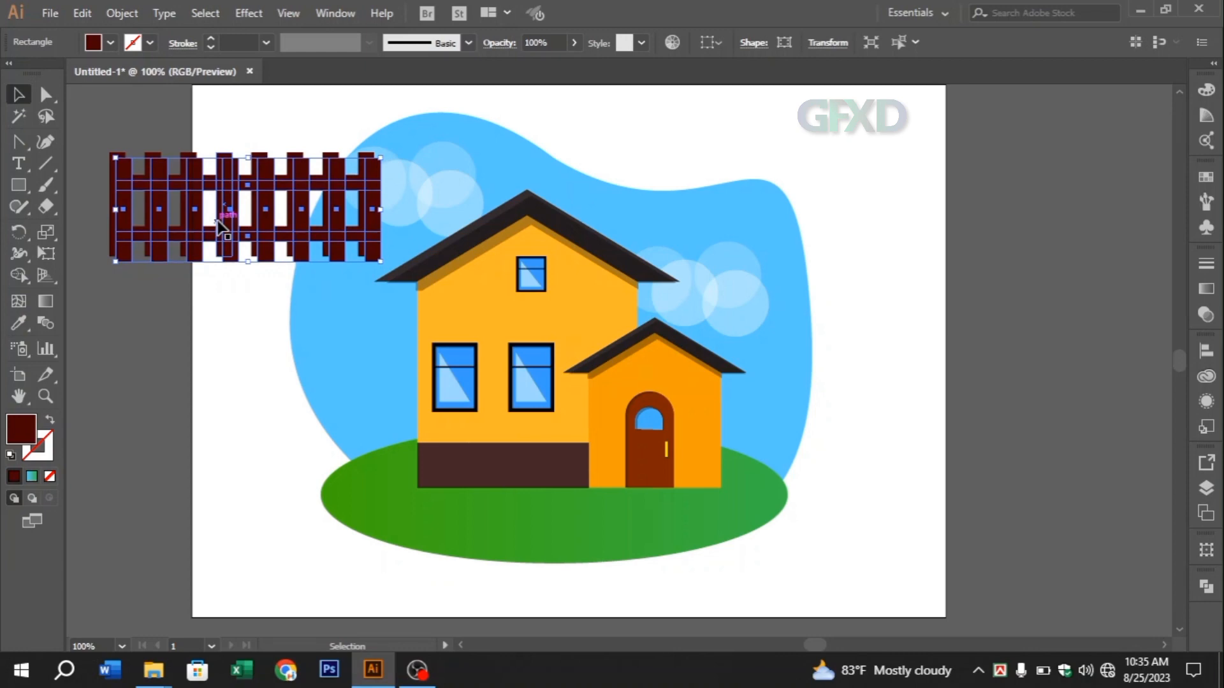
key(ctrl+shift+[)
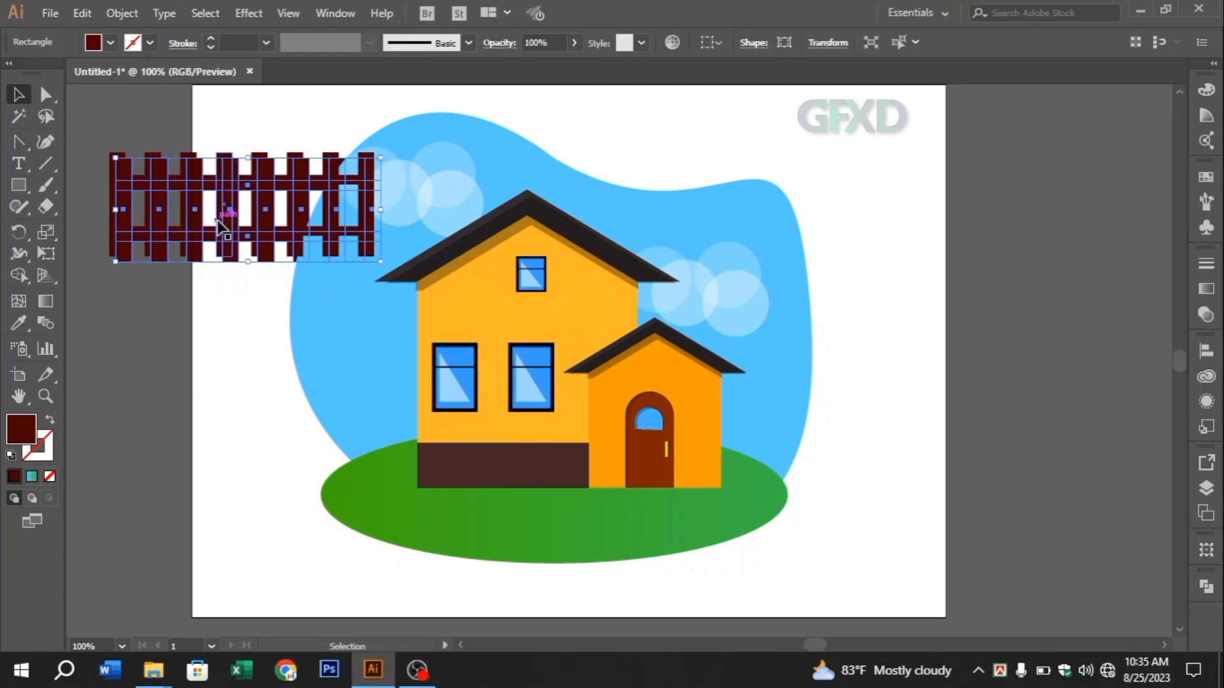
Fill the rear fence copy with the near-black colour 1E1E1E
double_click(21, 431)
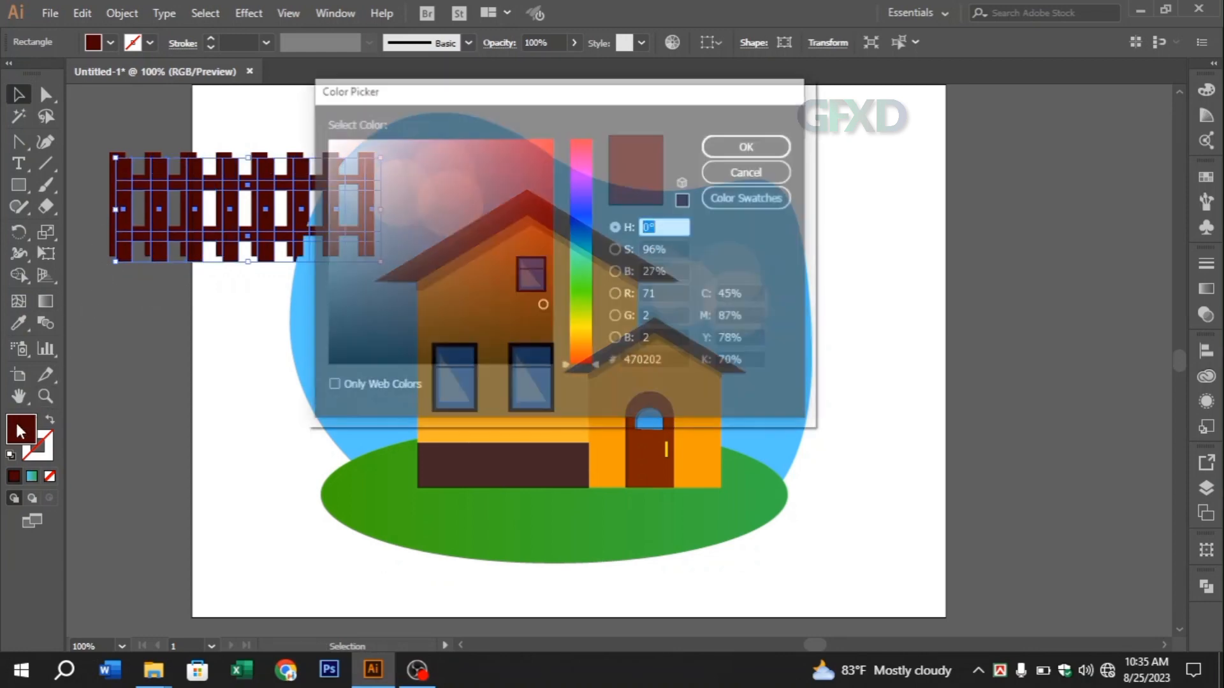
click(729, 146)
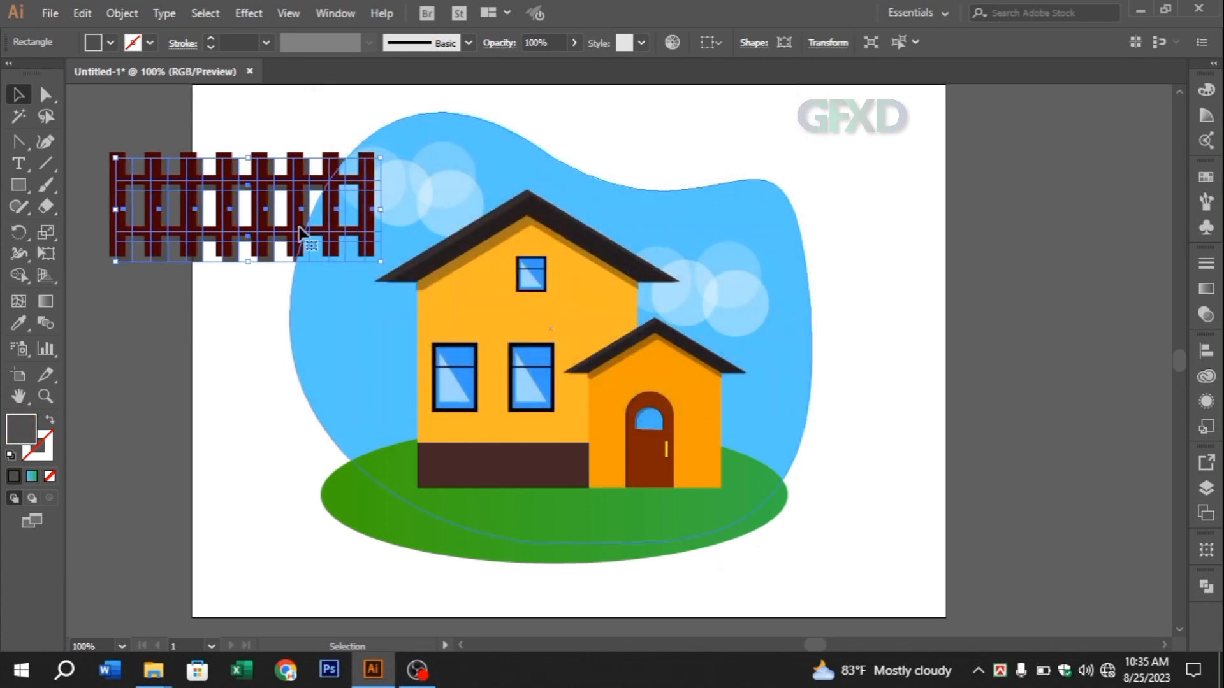
double_click(37, 434)
click(330, 332)
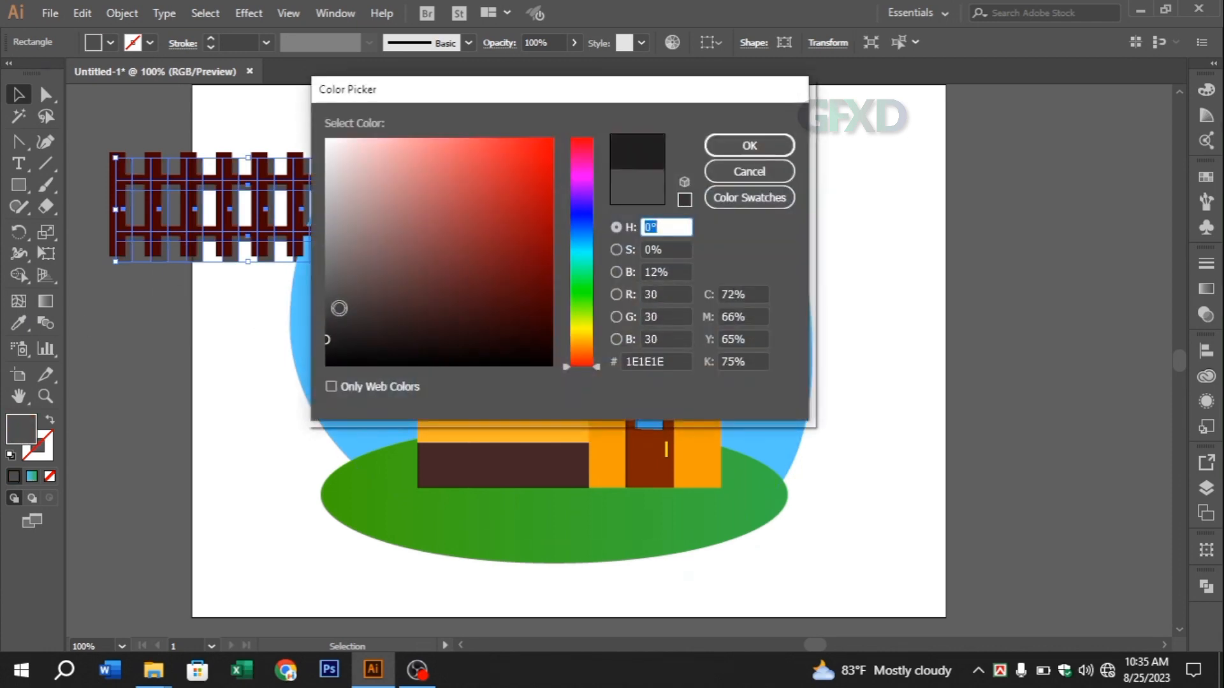
click(733, 153)
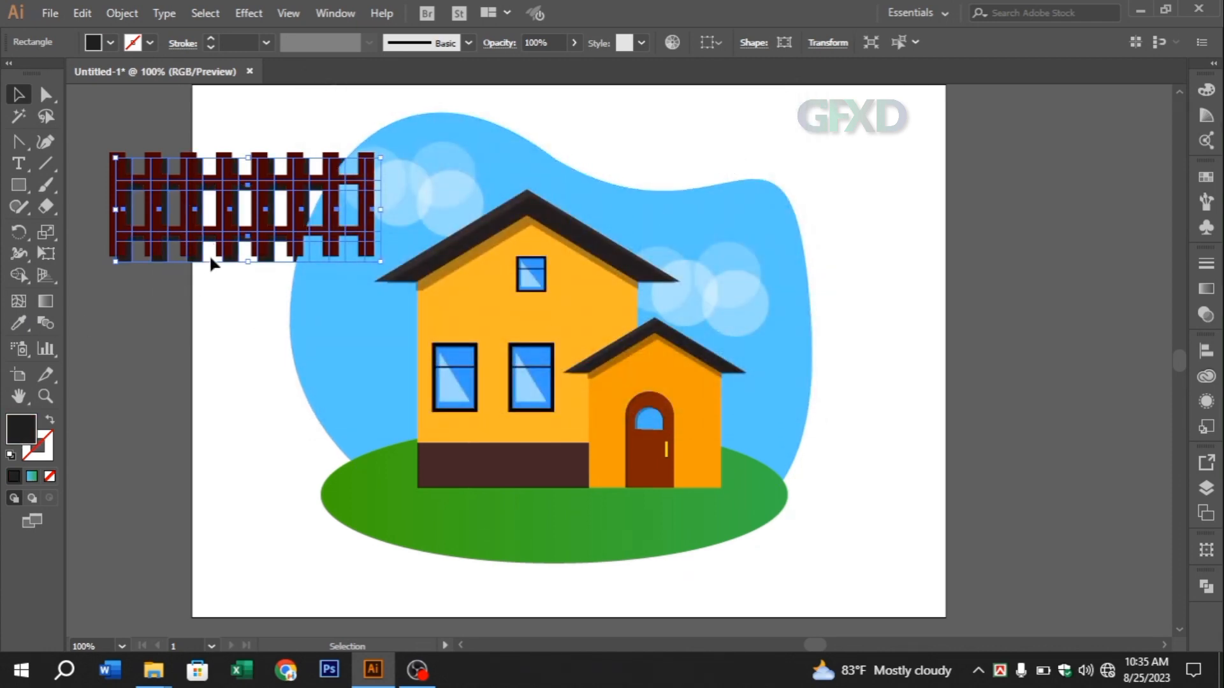
Nudge the dark fence copy up and left until only a thin shadow edge shows beside the maroon fence
key(Up)
key(Up)
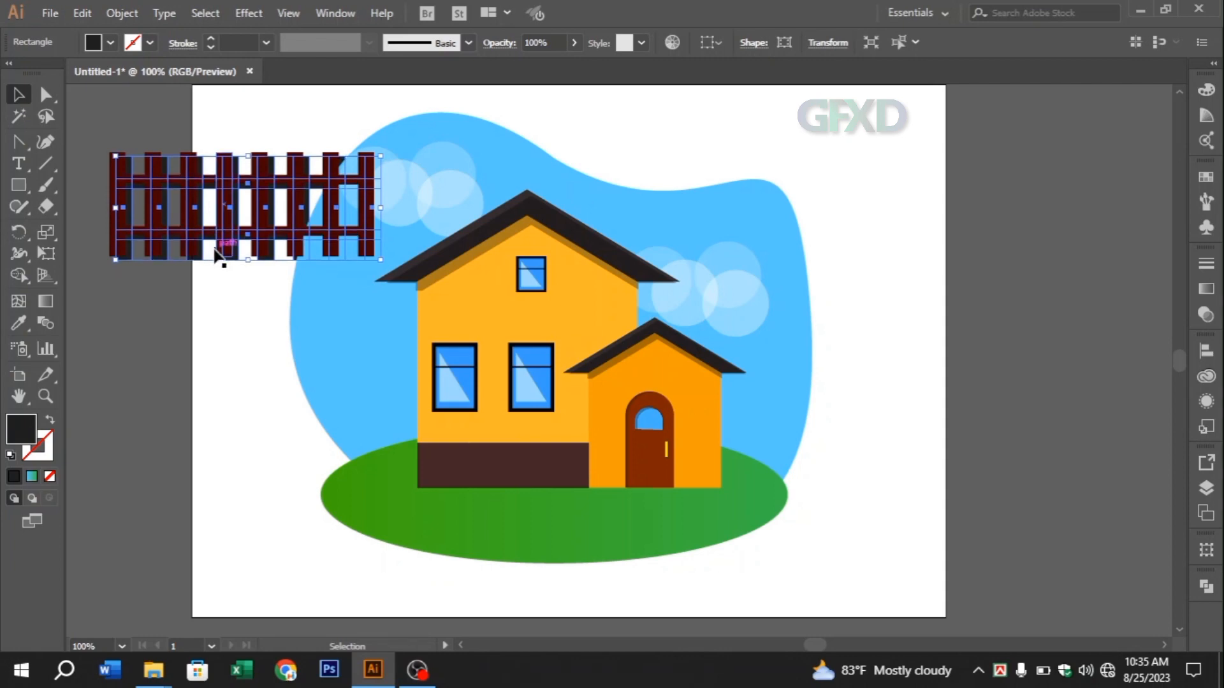
key(Up)
key(Up)
key(Left)
key(Left)
key(Left)
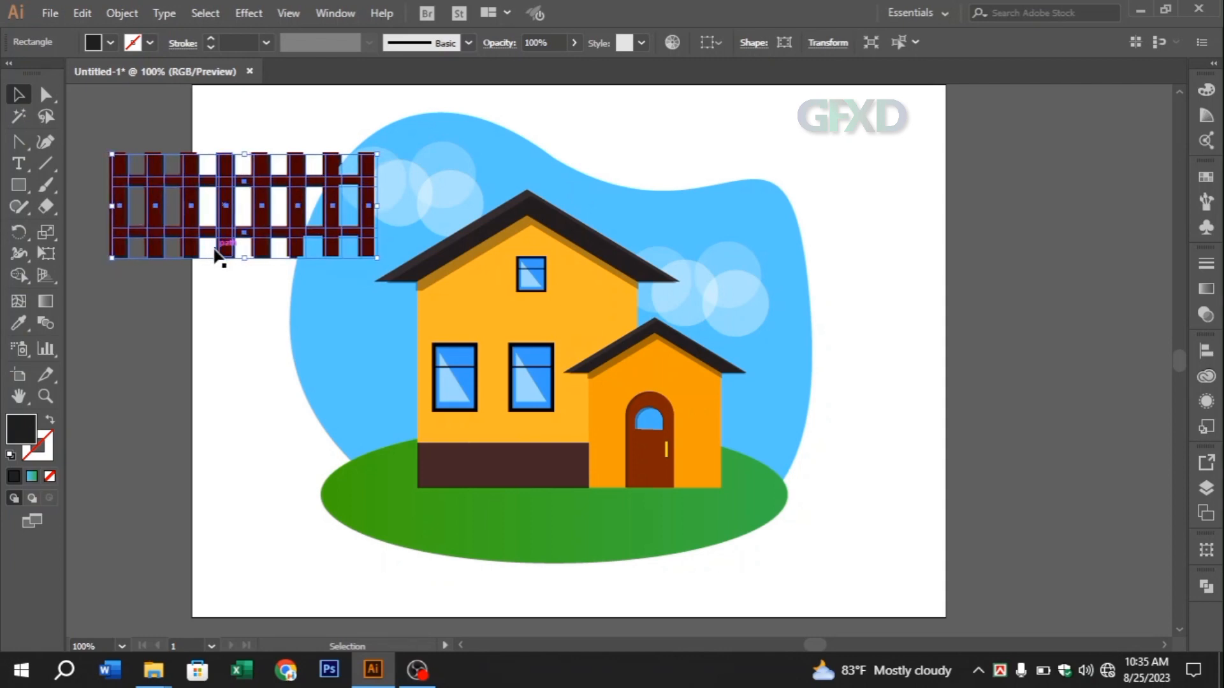
Lower the dark fence copy's opacity to 39%
click(1213, 318)
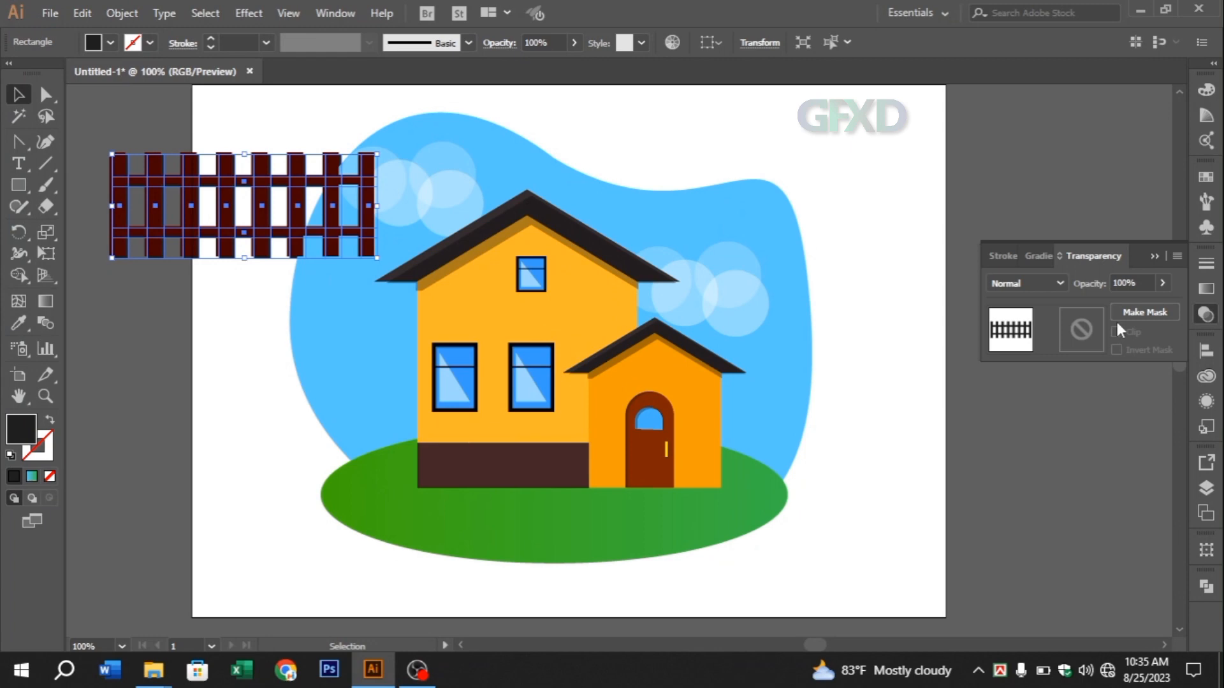
click(1162, 282)
drag(1122, 304, 1119, 305)
click(1153, 253)
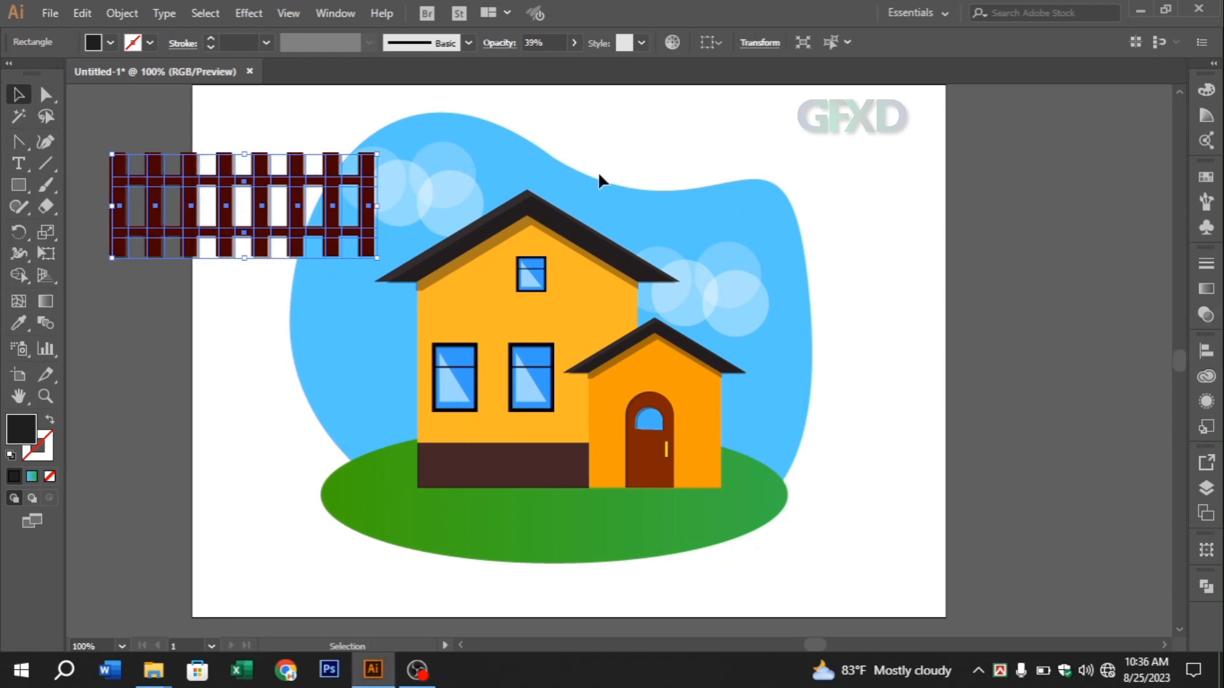
Group the fence with its shadow copy and move the group onto the lawn in front of the house
right_click(189, 198)
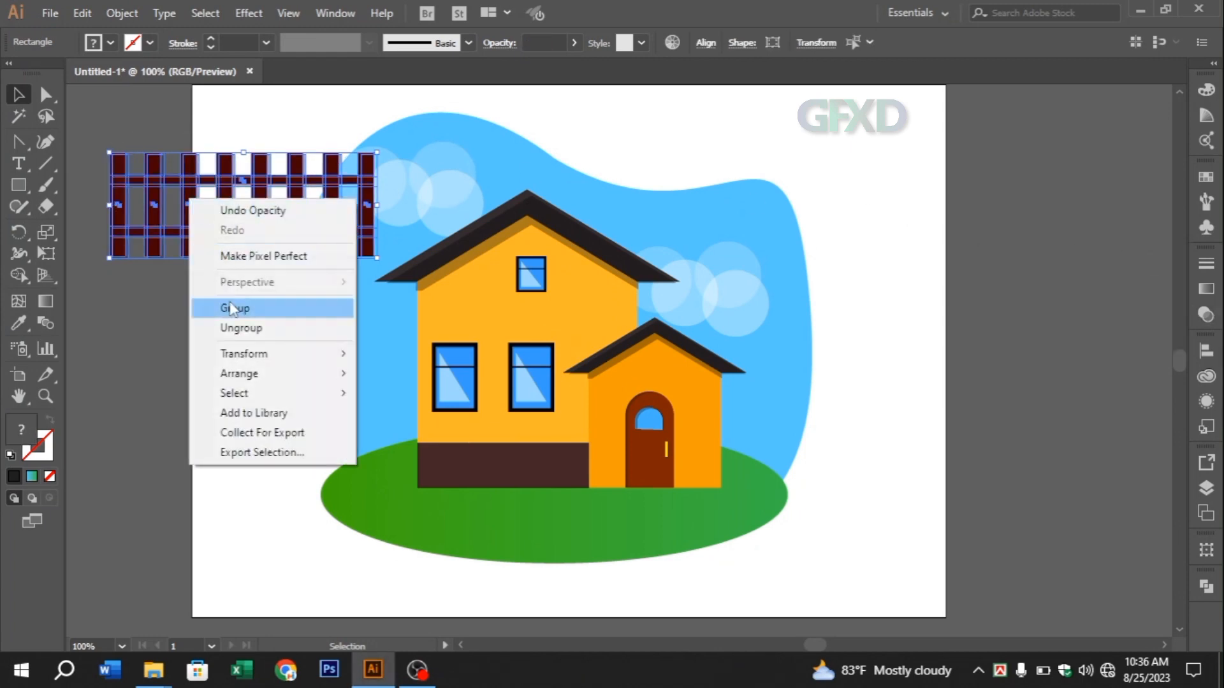
click(210, 309)
drag(232, 218, 465, 478)
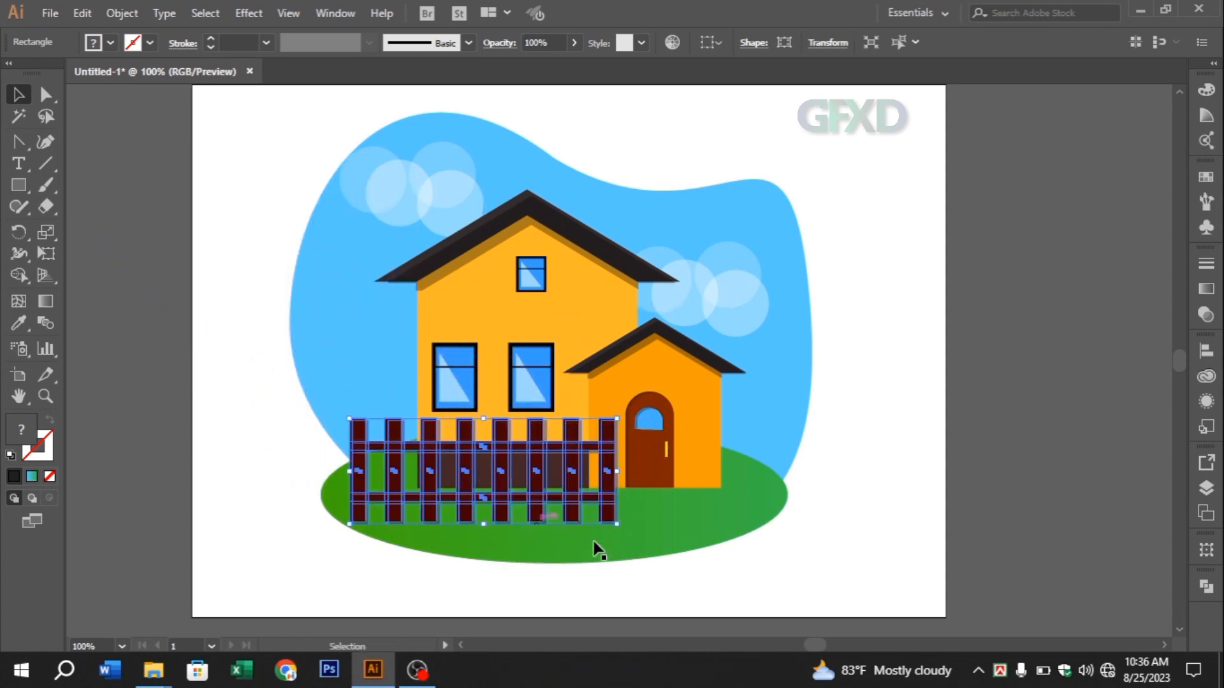
Scale the fence group down to about three quarters and position it in front of the house's dark base, leaving the door clear
drag(614, 526, 584, 510)
drag(506, 495, 512, 513)
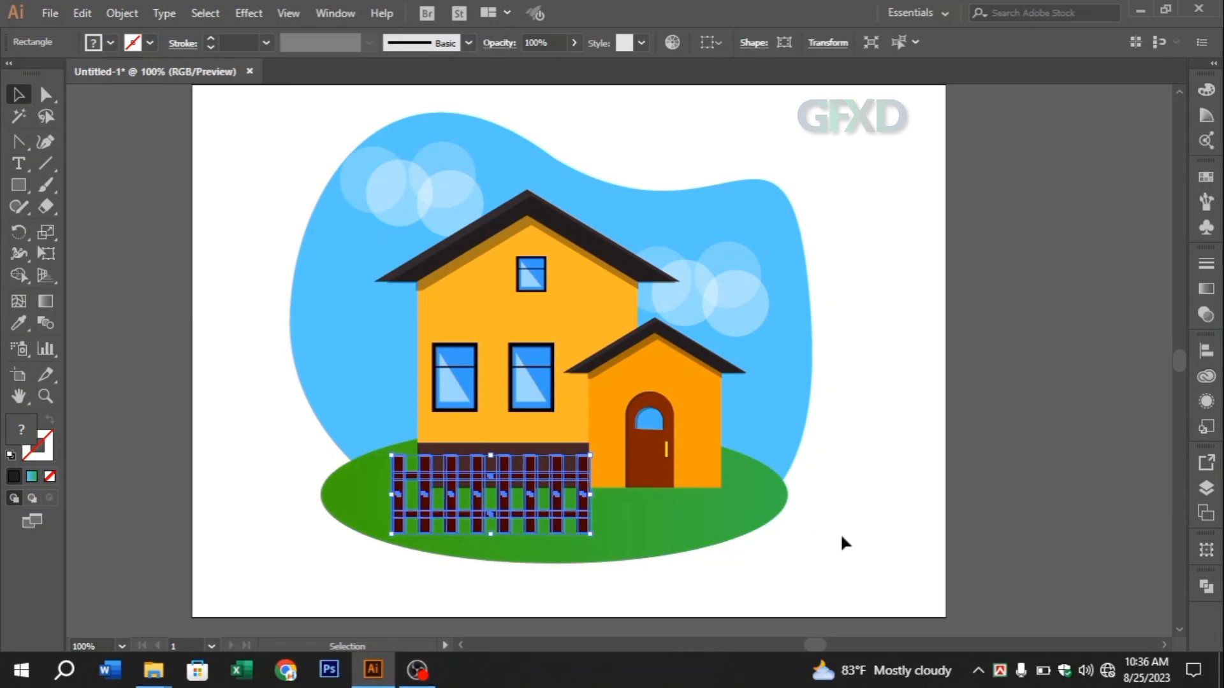
drag(584, 502, 586, 496)
click(976, 483)
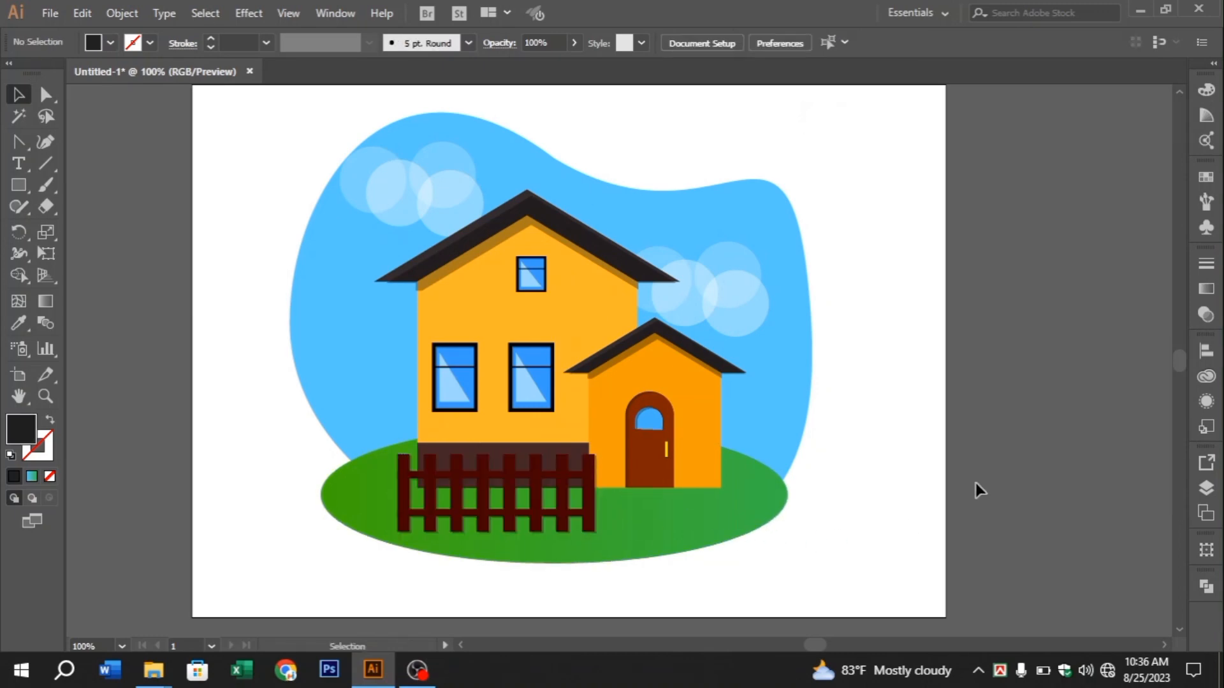